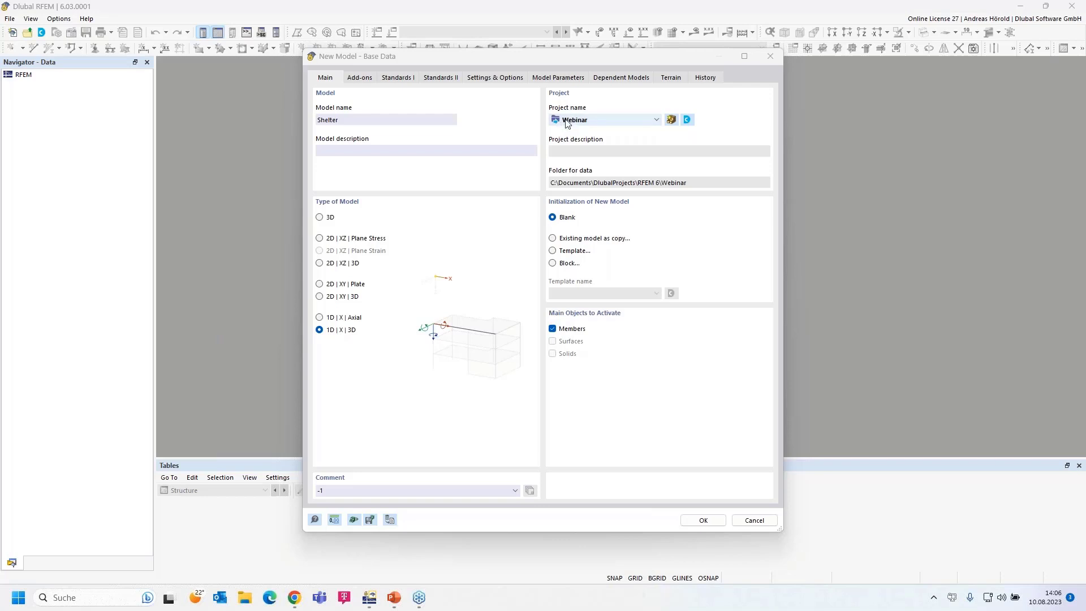
- Keep Webinar as the project, set the model type to 3D, and view the add-ons
{"action": "left_click", "coordinate": [655, 121]}
{"action": "left_click", "coordinate": [654, 121]}
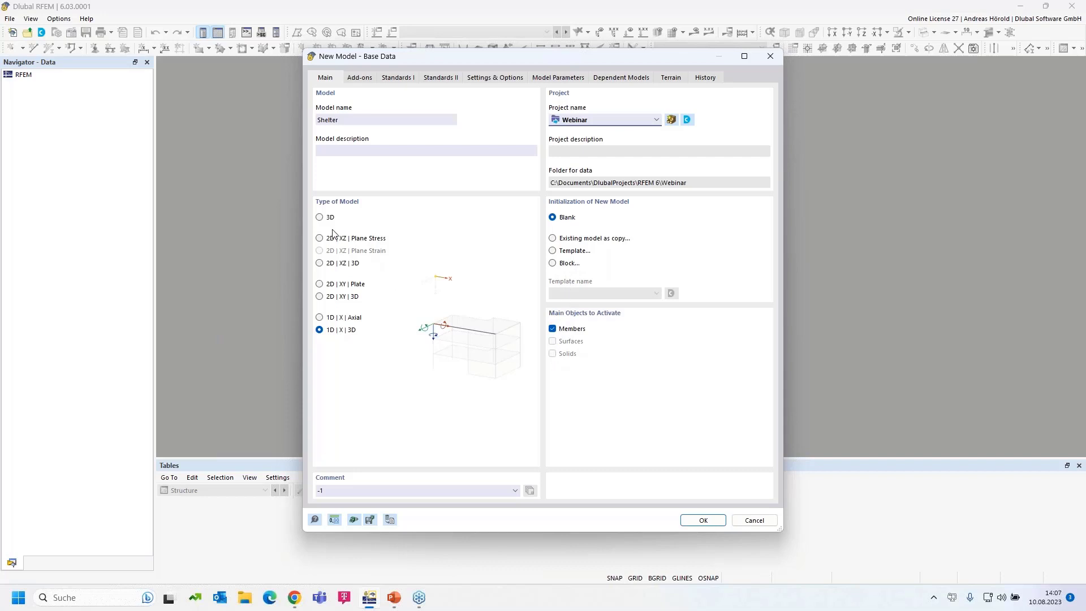
{"action": "left_click", "coordinate": [319, 218]}
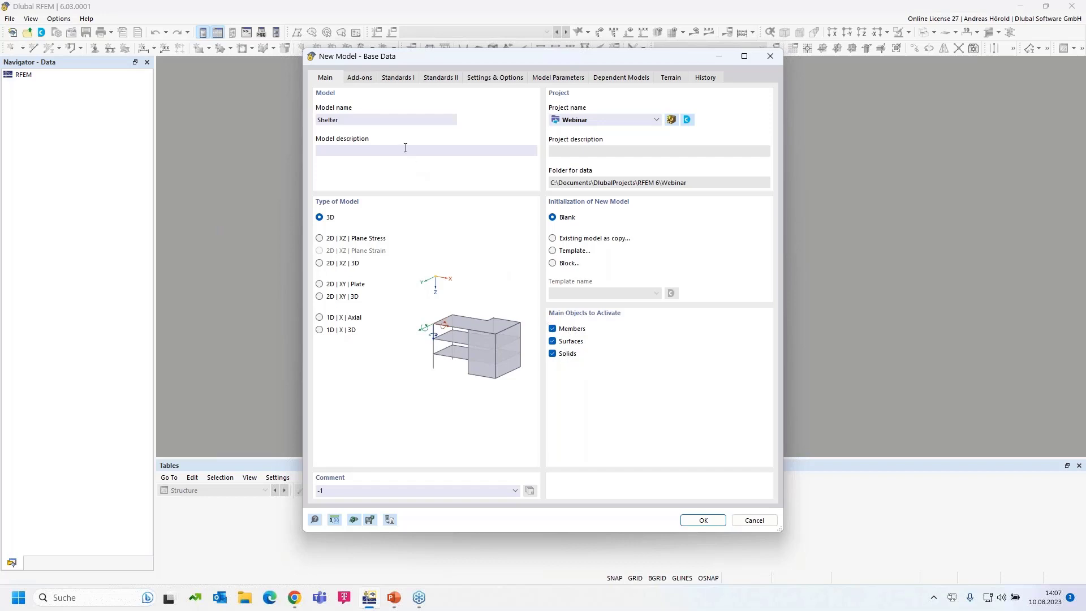
{"action": "left_click", "coordinate": [360, 78]}
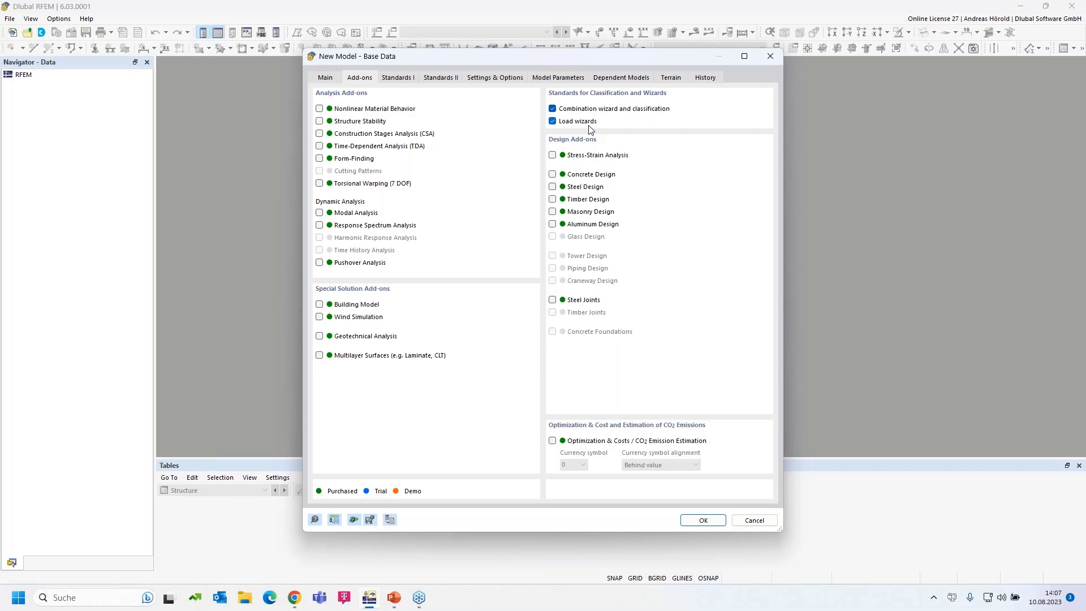
- Tick the Steel Design and Timber Design add-on checkboxes
{"action": "left_click", "coordinate": [552, 188]}
{"action": "left_click", "coordinate": [550, 198]}
- Set the combination standard to EN 1990 Base + Timber with annex DIN 2012-08
{"action": "left_click", "coordinate": [397, 78]}
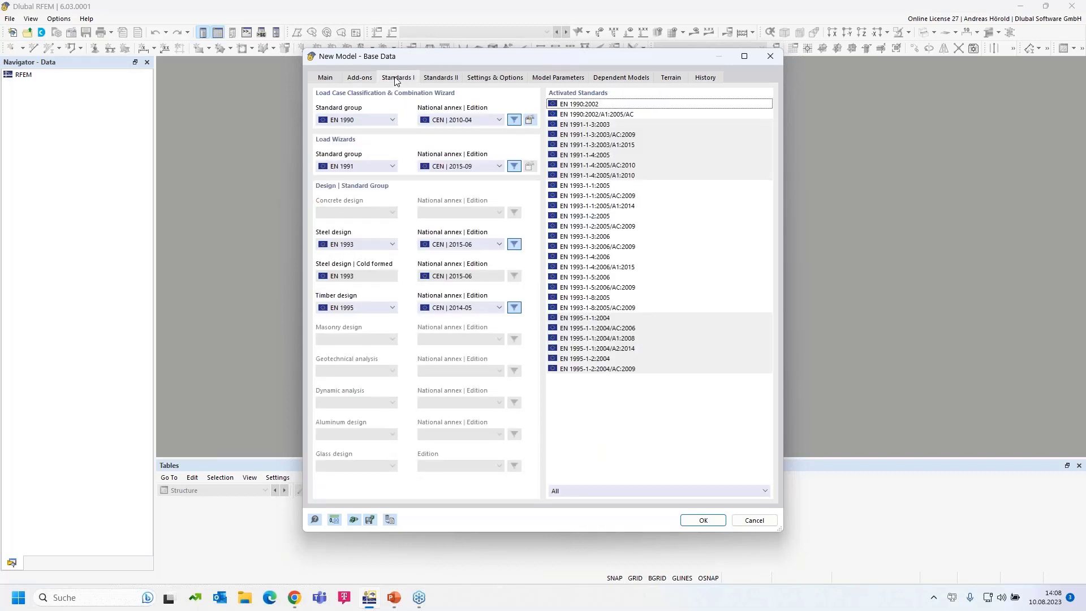
{"action": "left_click", "coordinate": [370, 120]}
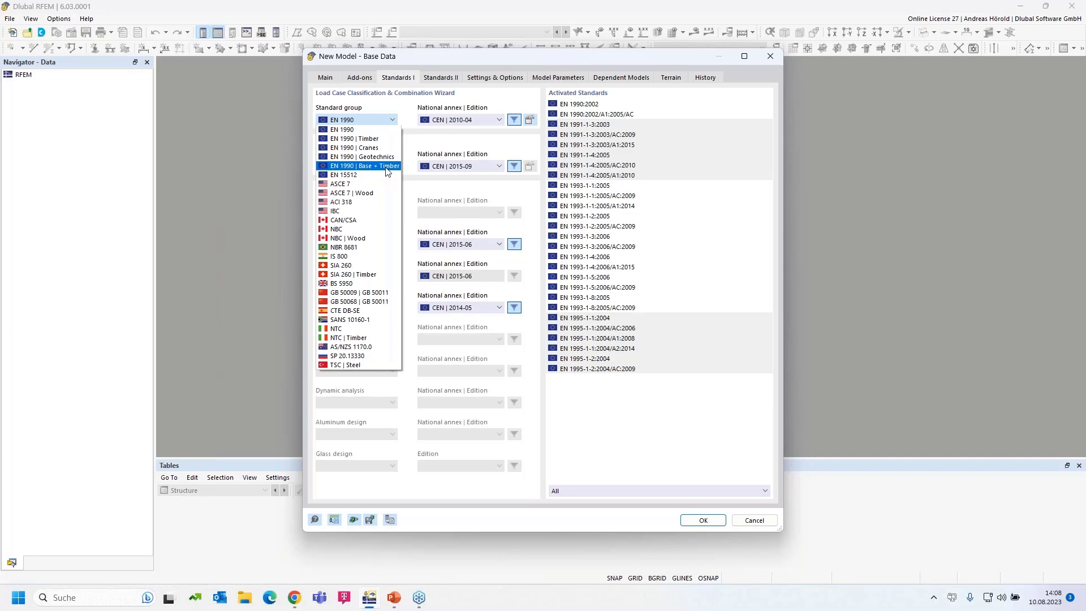
{"action": "left_click", "coordinate": [388, 167]}
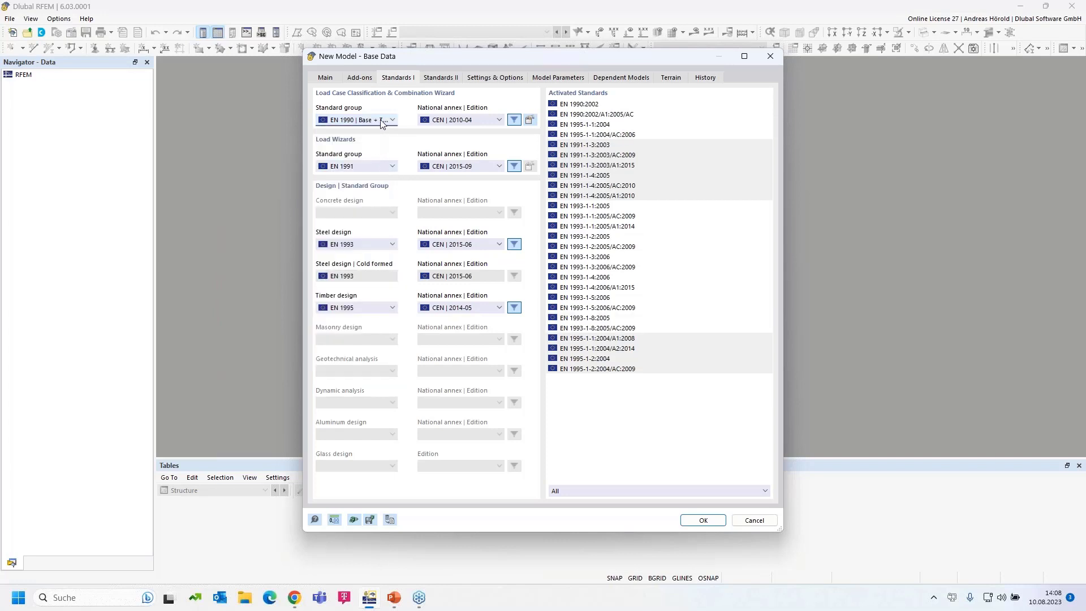
{"action": "left_click", "coordinate": [474, 120]}
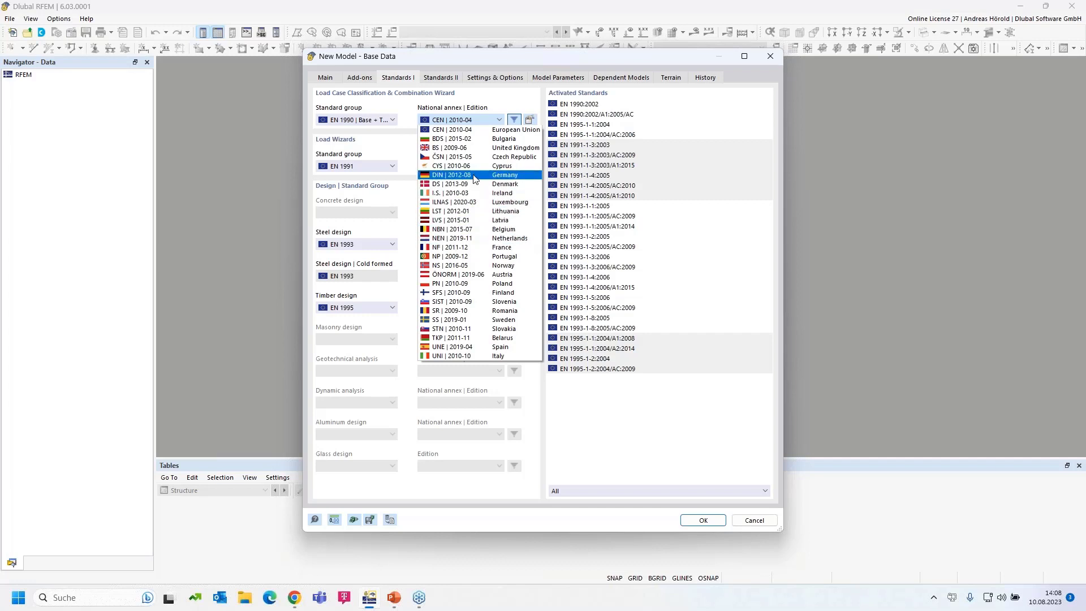
{"action": "left_click", "coordinate": [473, 179]}
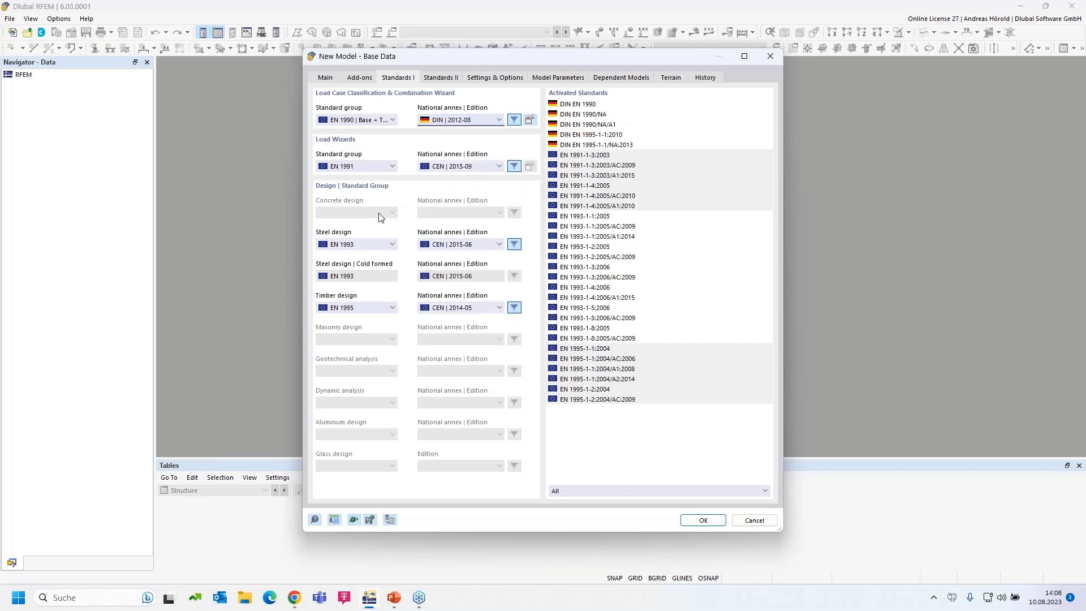
- Keep EN 1991 for load wizards and set its annex to DIN 2019-04
{"action": "left_click", "coordinate": [362, 166]}
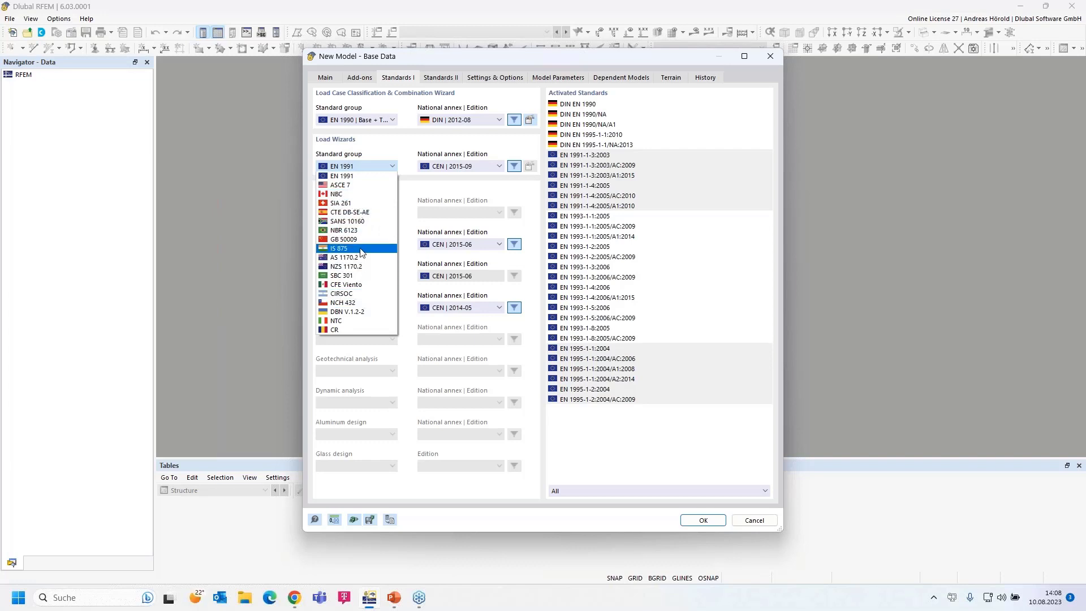
{"action": "left_click", "coordinate": [358, 176]}
{"action": "left_click", "coordinate": [458, 167]}
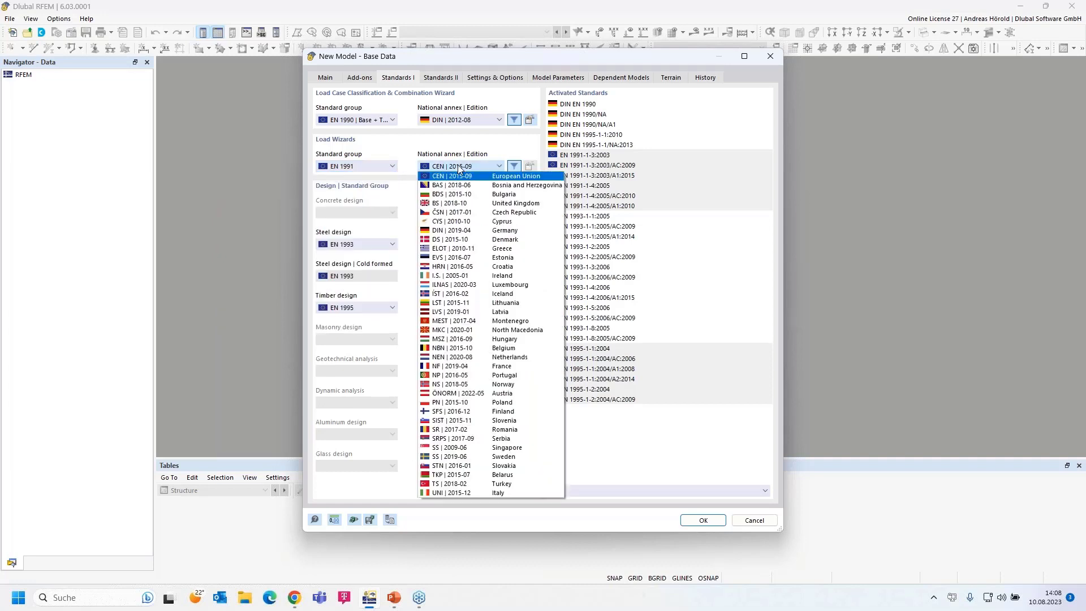
{"action": "left_click", "coordinate": [498, 231]}
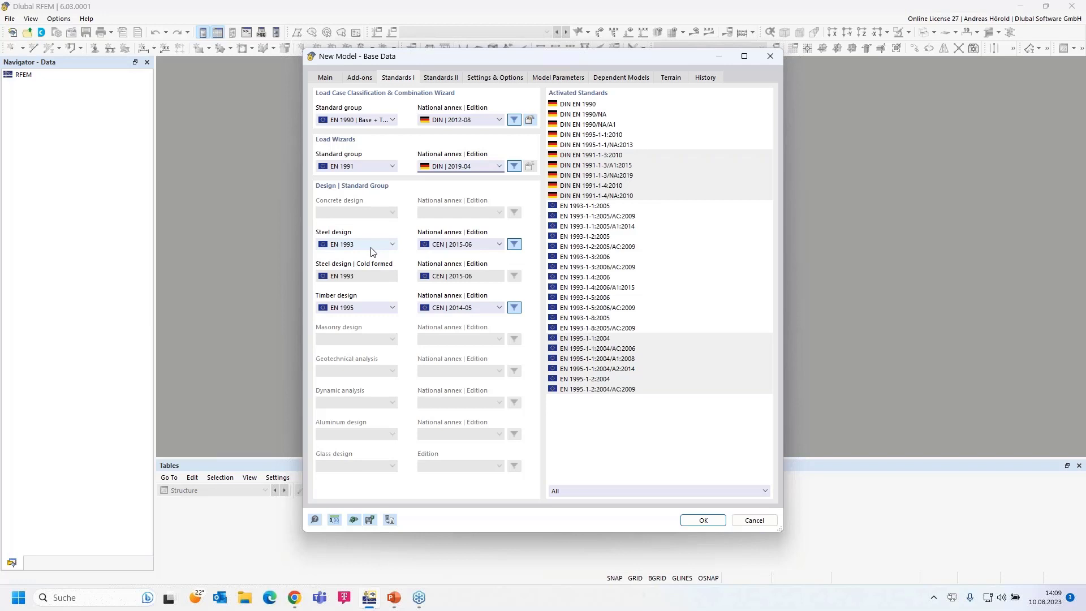
- Keep EN 1993 for steel design and set its national annex to DIN 2020-11
{"action": "left_click", "coordinate": [371, 246]}
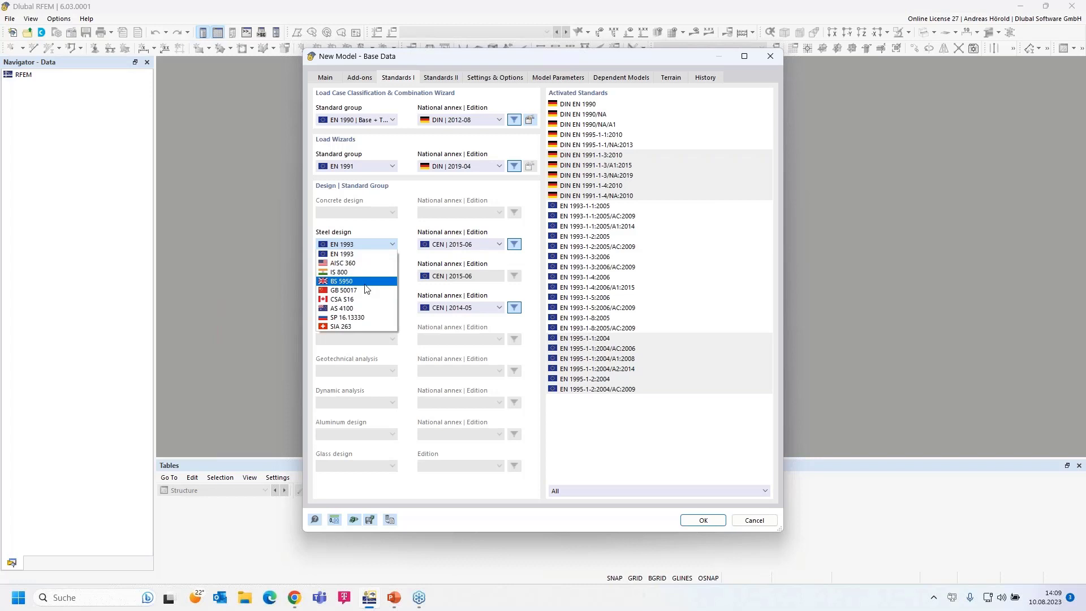
{"action": "left_click", "coordinate": [364, 256]}
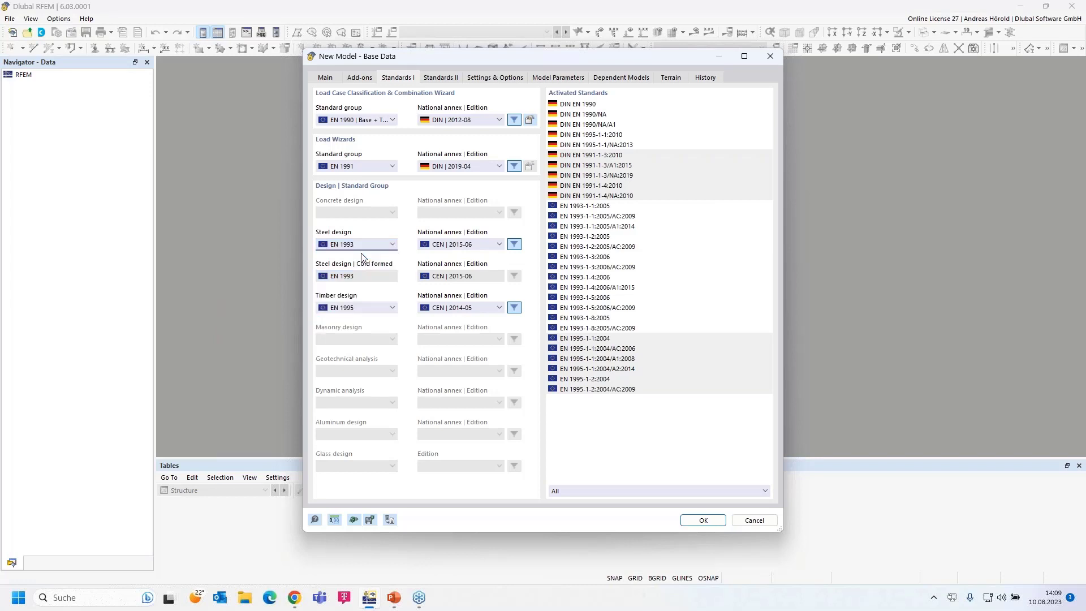
{"action": "left_click", "coordinate": [477, 247]}
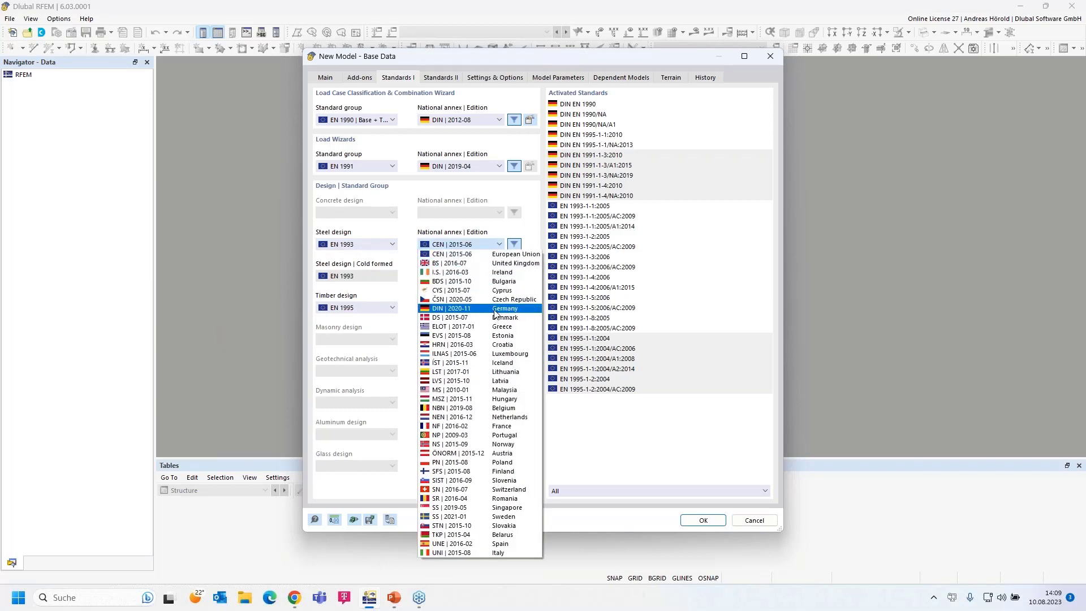
{"action": "left_click", "coordinate": [494, 310]}
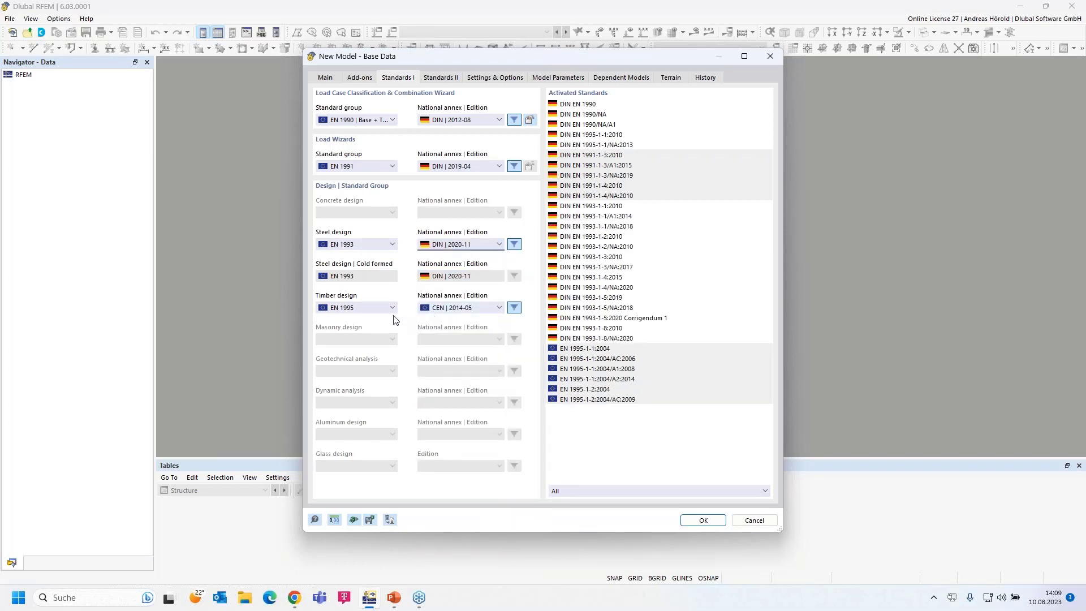
- Keep EN 1995 for timber design with annex DIN 2014-07, then view Standards II
{"action": "left_click", "coordinate": [368, 310]}
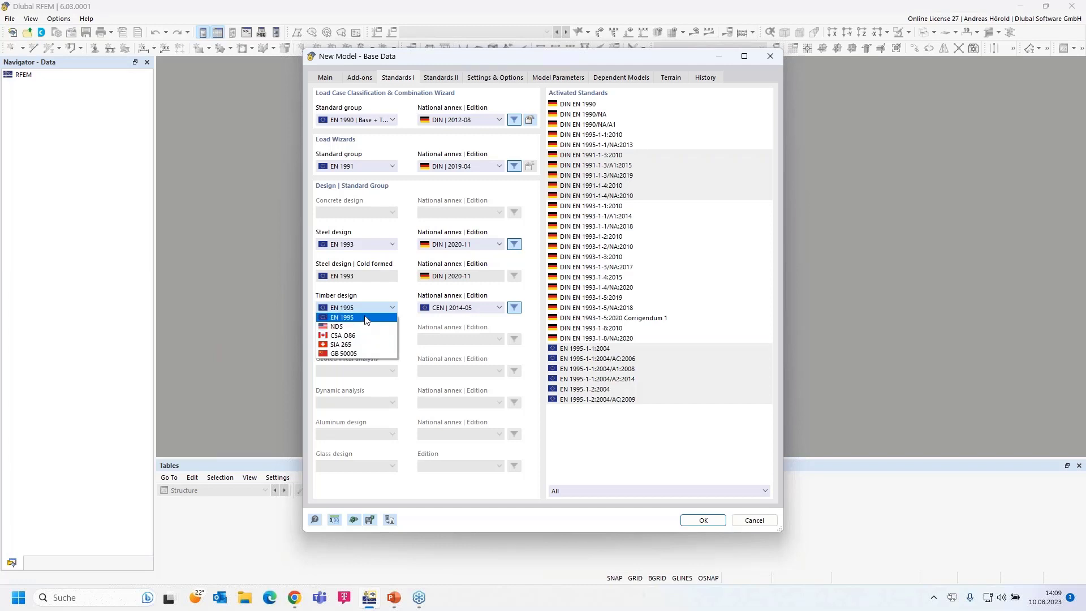
{"action": "left_click", "coordinate": [366, 318]}
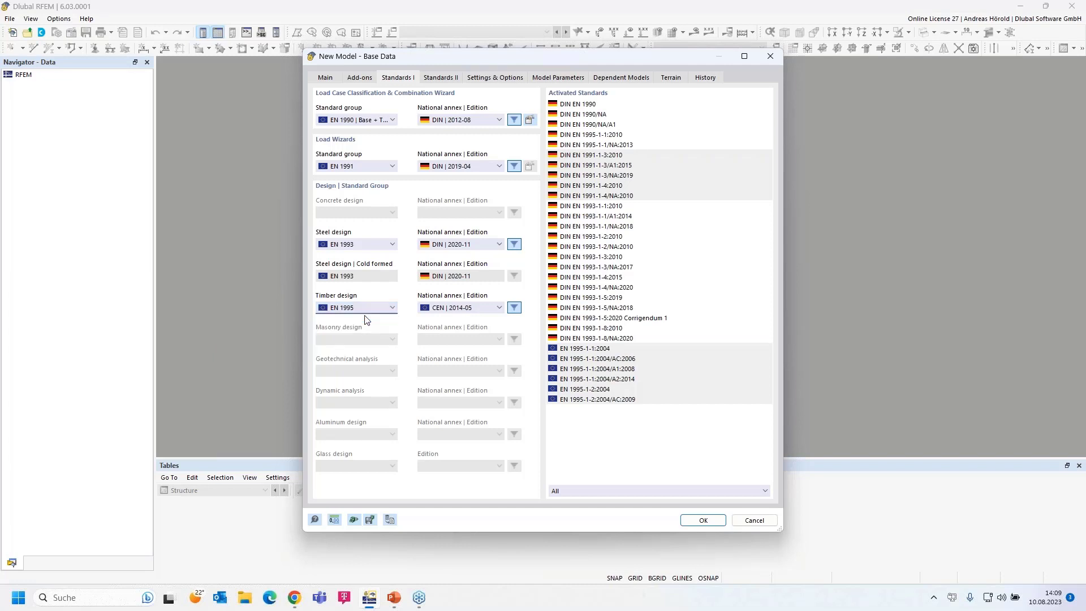
{"action": "left_click", "coordinate": [473, 308]}
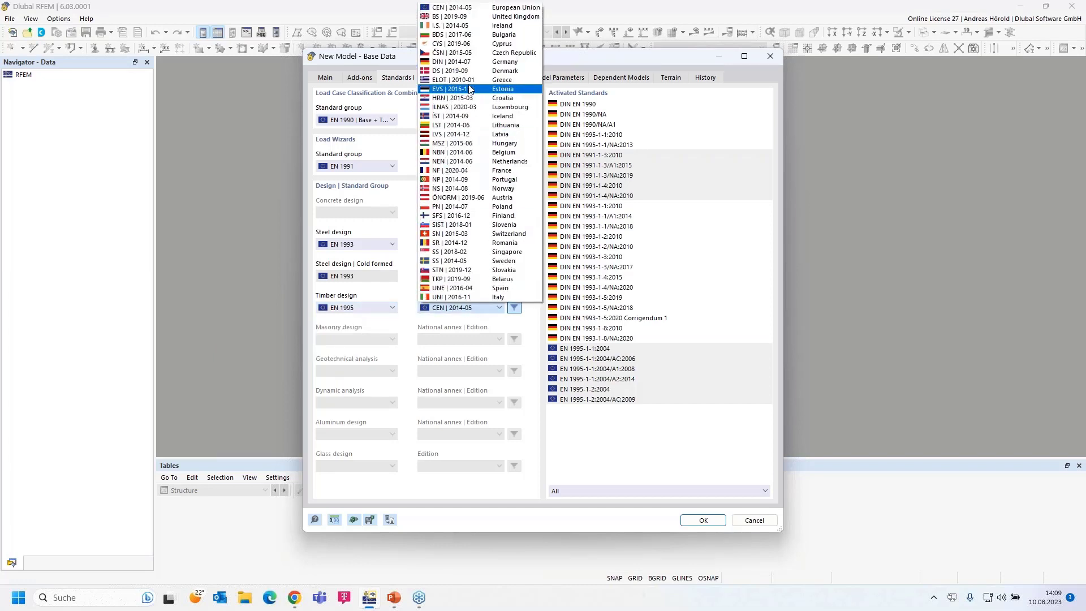
{"action": "left_click", "coordinate": [473, 62]}
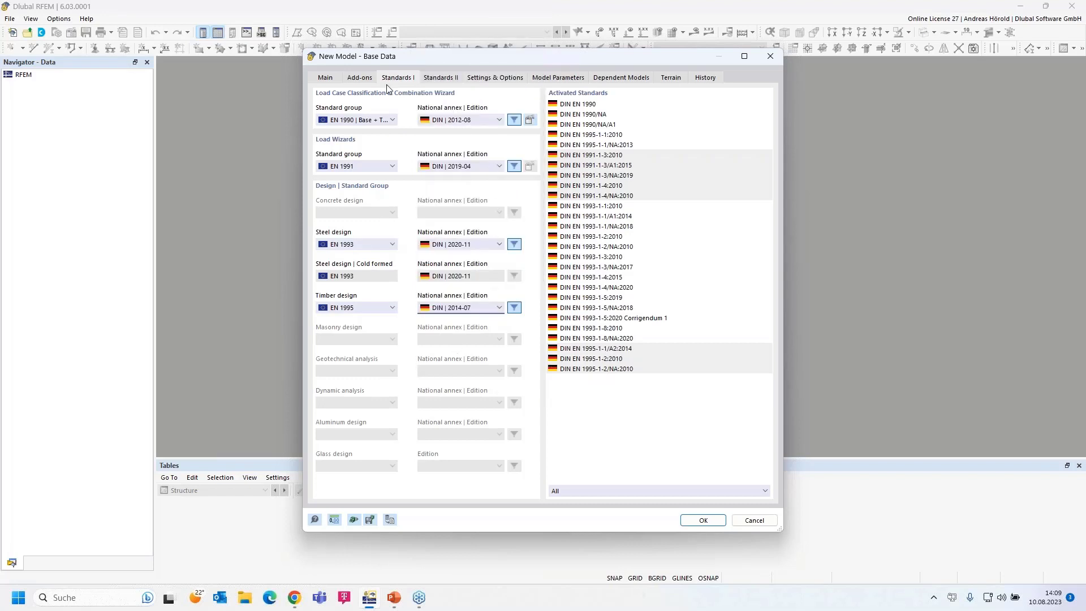
{"action": "left_click", "coordinate": [441, 83]}
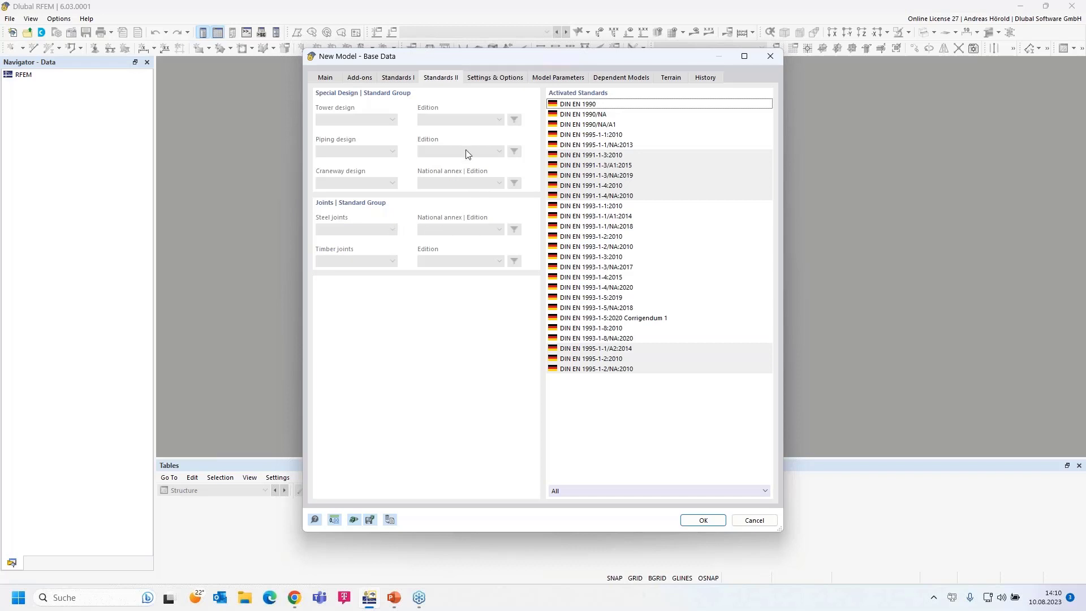
- Tick Member Representatives and Member Set Representatives under Settings & Options
{"action": "left_click", "coordinate": [498, 83]}
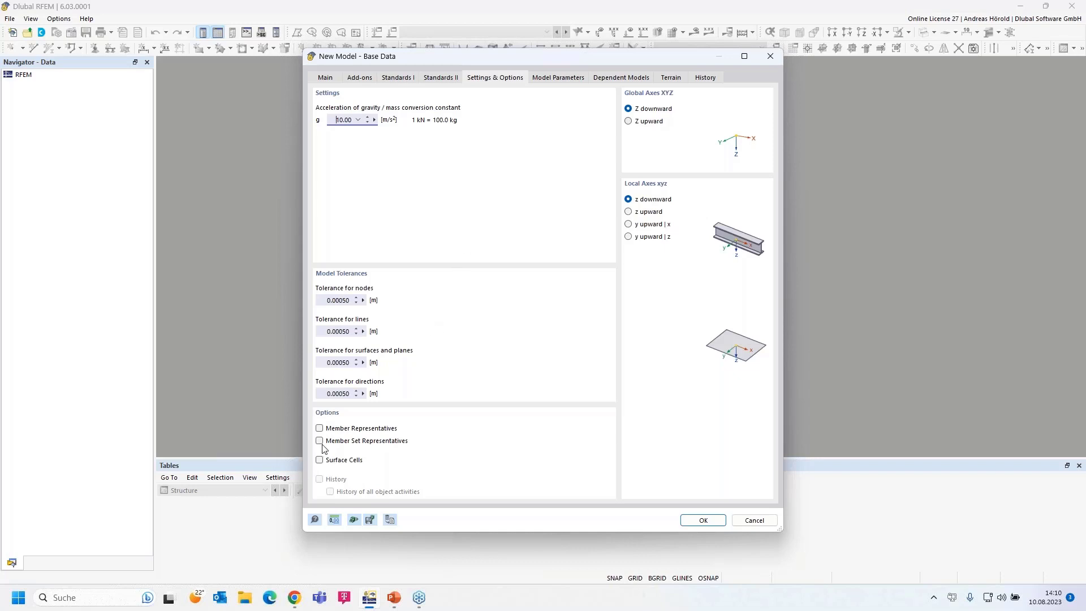
{"action": "left_click", "coordinate": [319, 428]}
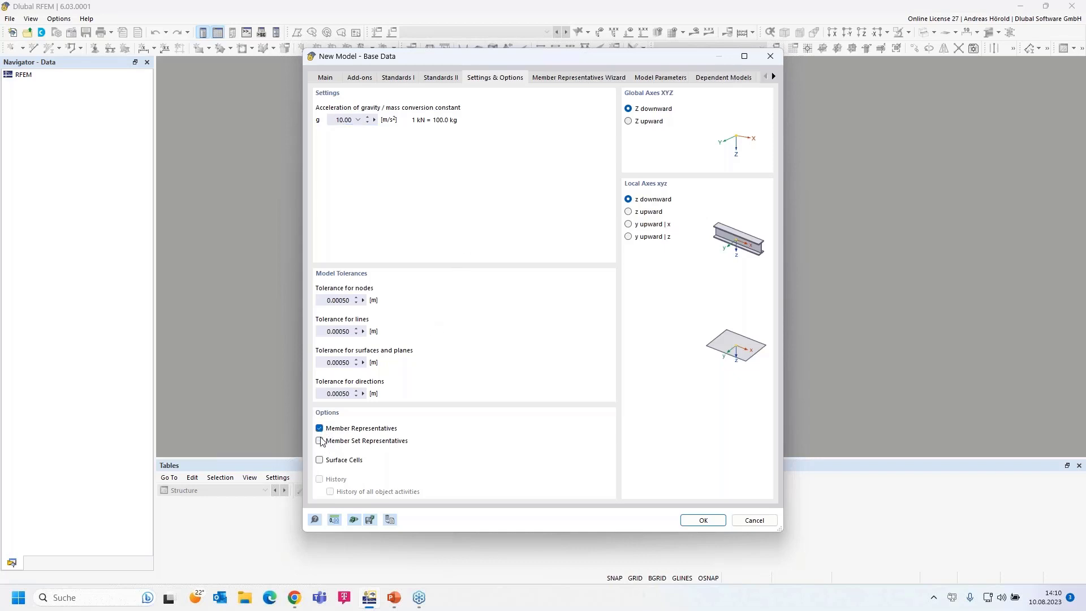
{"action": "left_click", "coordinate": [320, 441]}
- Review the member and member set representatives wizards, then show Model Parameters
{"action": "left_click", "coordinate": [558, 77]}
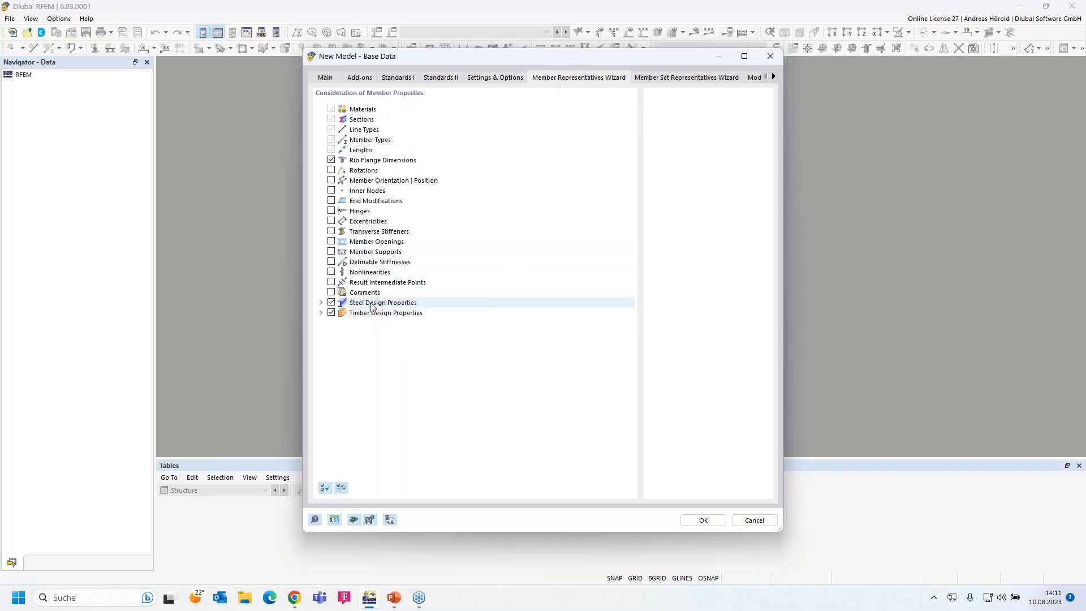
{"action": "left_click", "coordinate": [320, 313]}
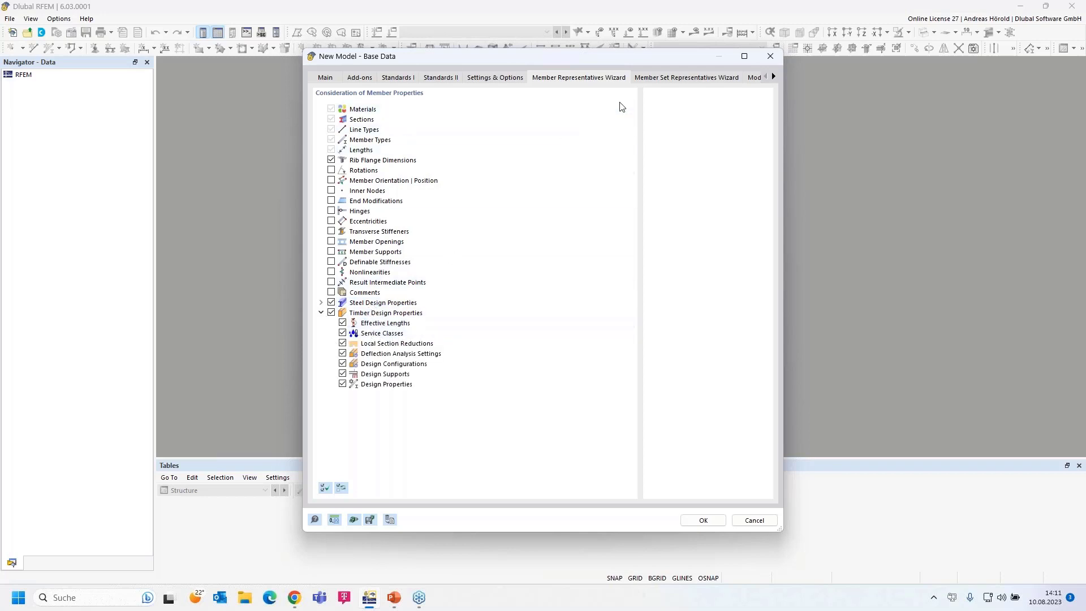
{"action": "left_click", "coordinate": [658, 77]}
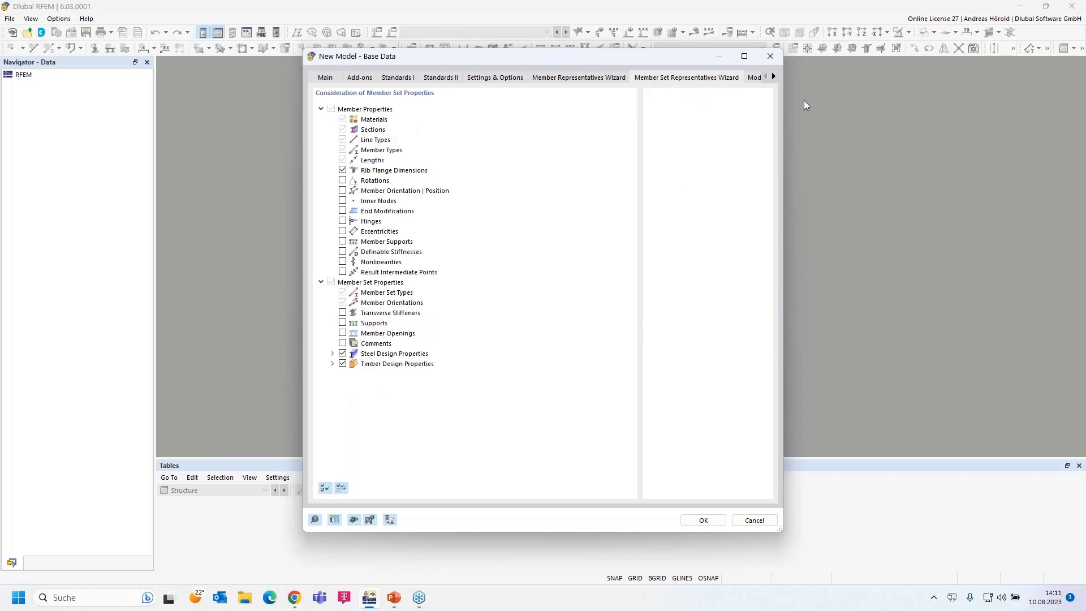
{"action": "left_click", "coordinate": [774, 77]}
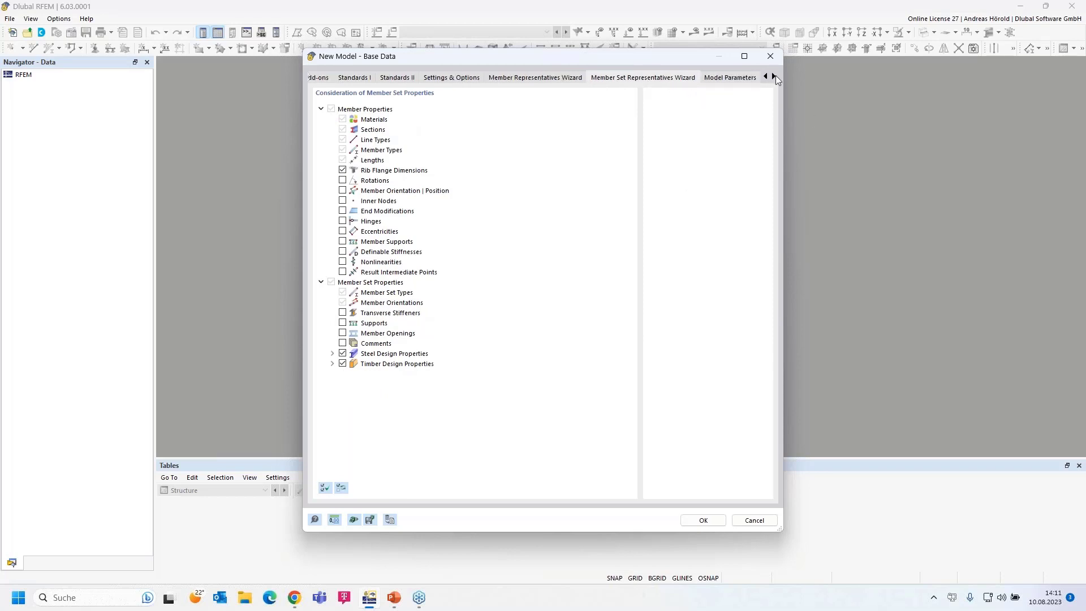
{"action": "left_click", "coordinate": [774, 77]}
{"action": "left_click", "coordinate": [774, 77]}
{"action": "left_click", "coordinate": [774, 77]}
{"action": "left_click", "coordinate": [594, 78]}
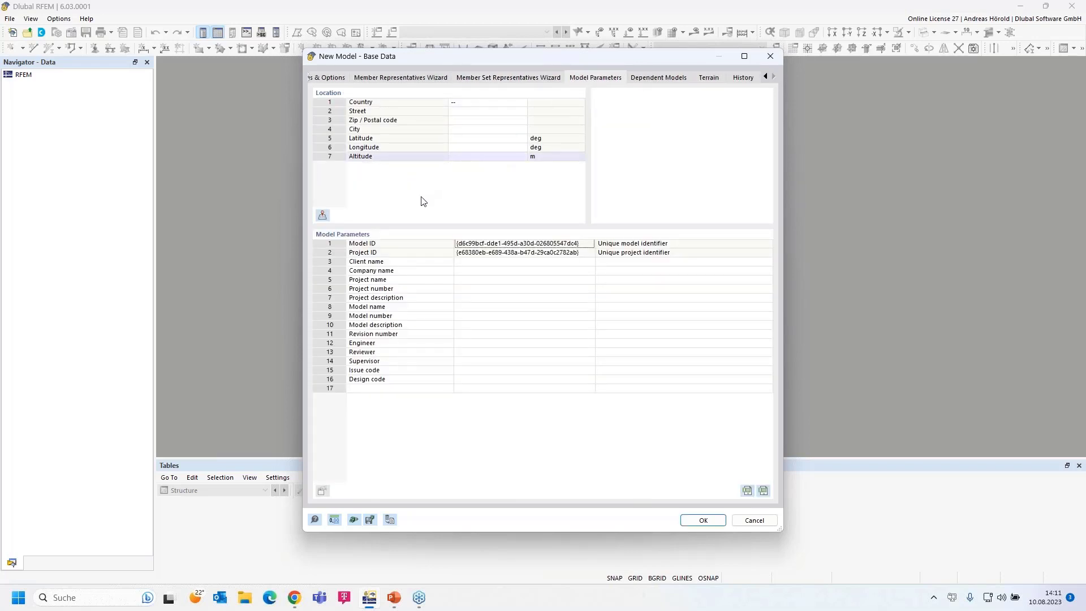
- Step through the client, company and project name fields, then view Dependent Models
{"action": "left_click", "coordinate": [488, 263]}
{"action": "left_click", "coordinate": [487, 270]}
{"action": "left_click", "coordinate": [482, 280]}
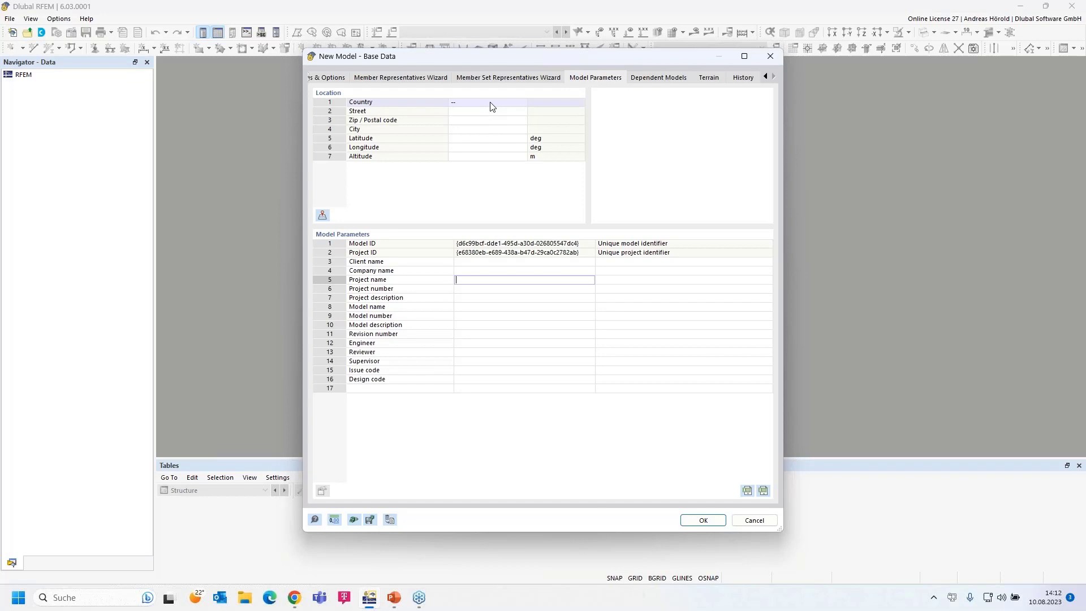
{"action": "left_click", "coordinate": [661, 82]}
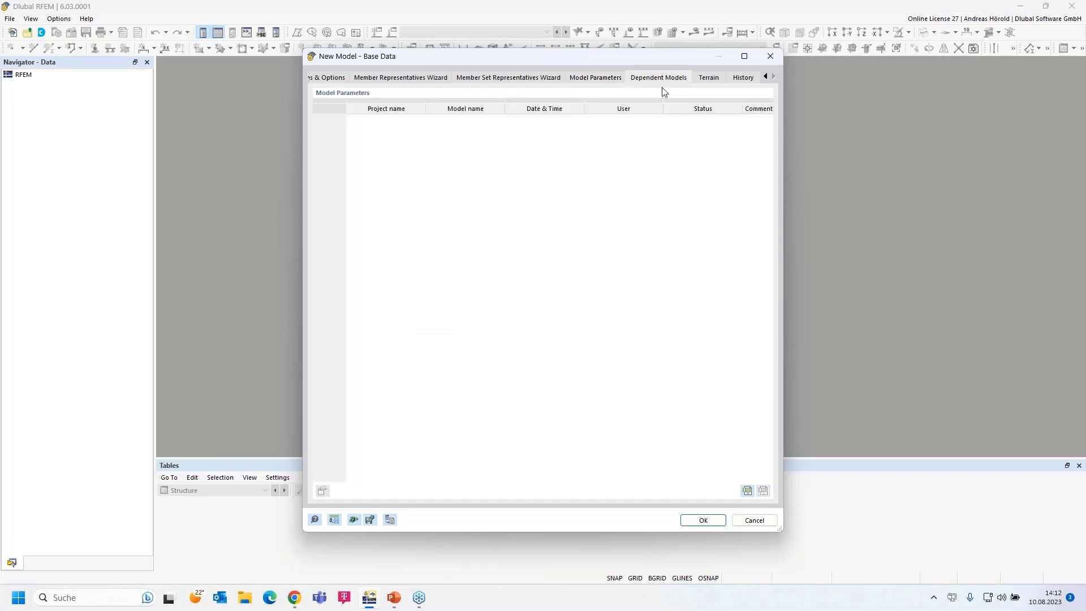
- Leave the terrain definition as '--', check History, and confirm with OK
{"action": "left_click", "coordinate": [709, 80]}
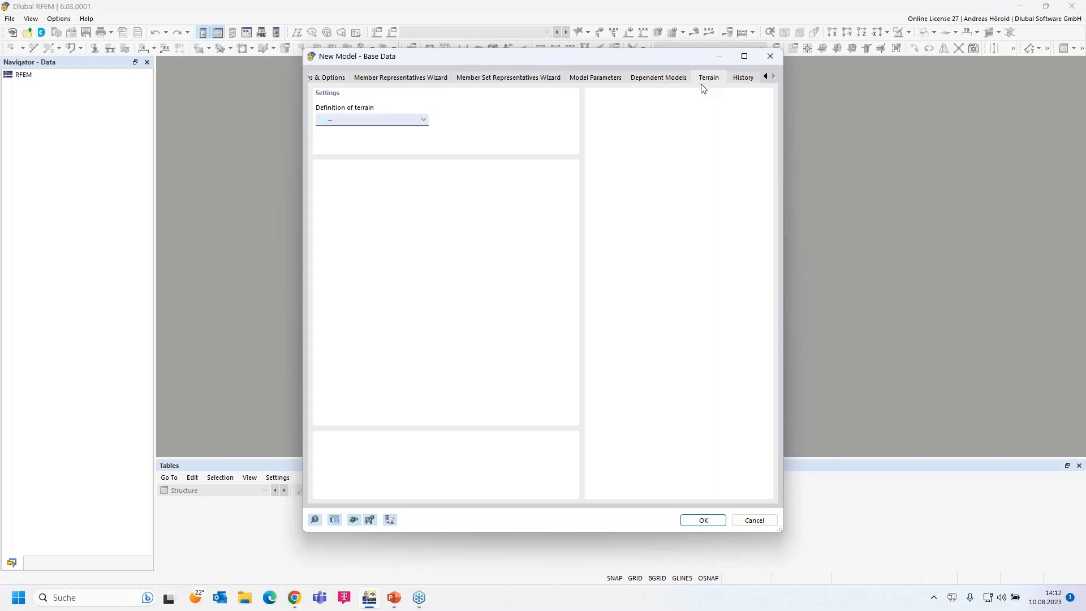
{"action": "left_click", "coordinate": [423, 122]}
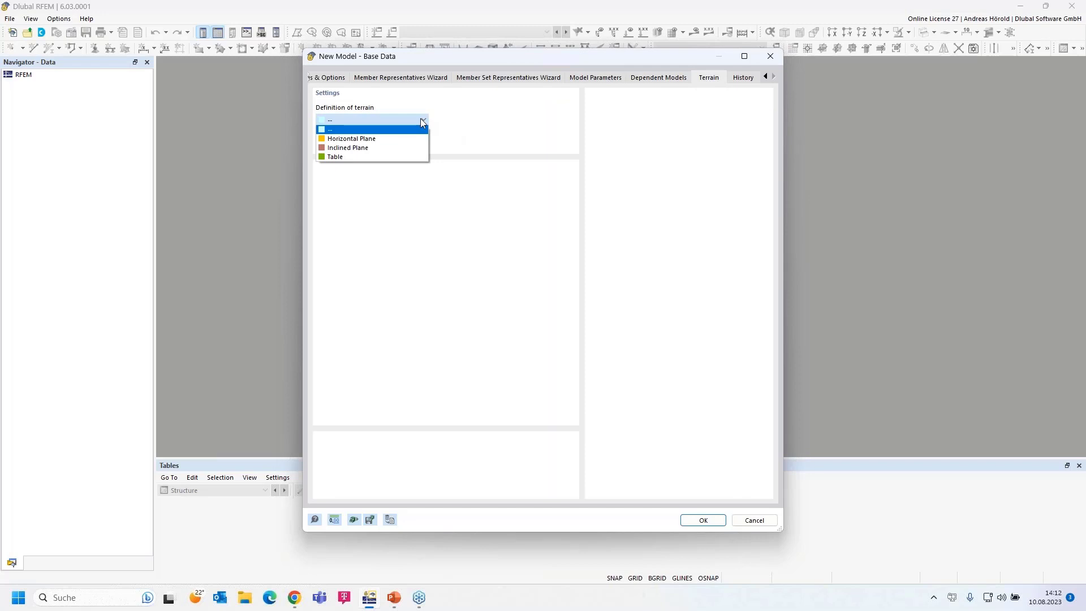
{"action": "left_click", "coordinate": [421, 122]}
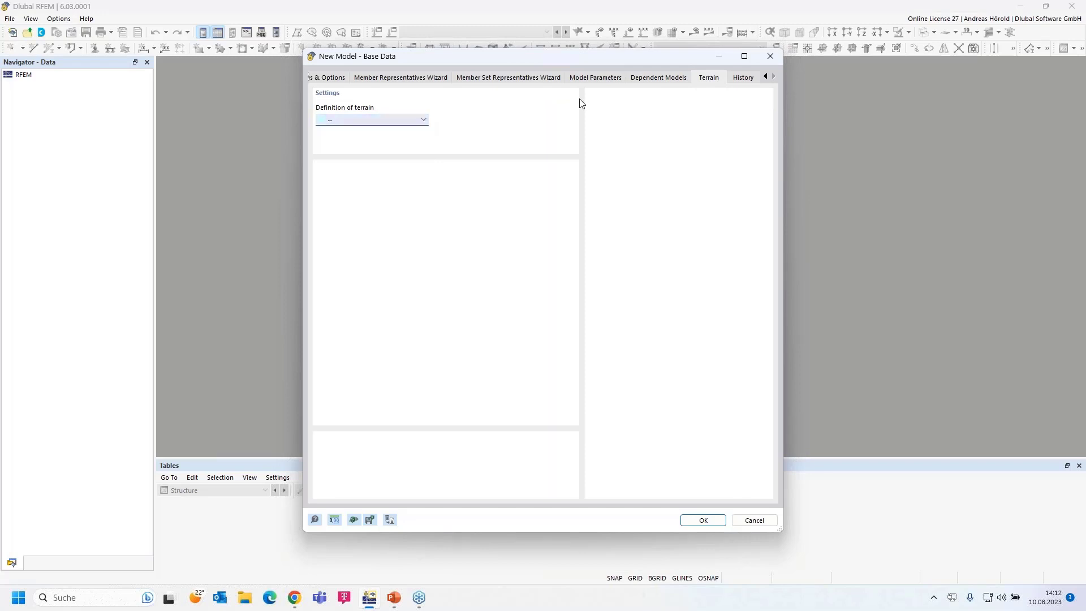
{"action": "left_click", "coordinate": [743, 78]}
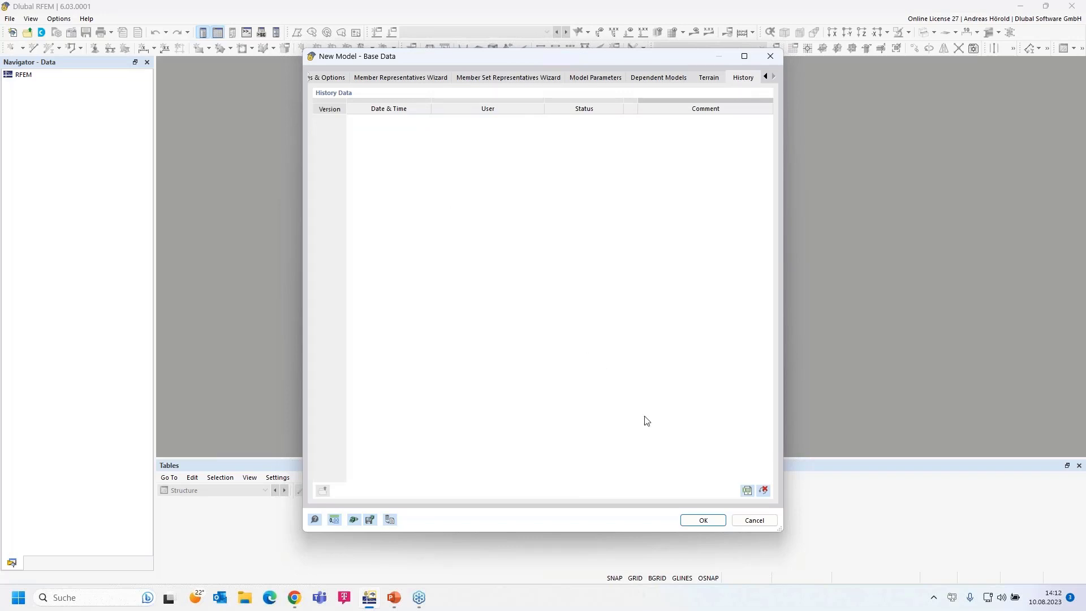
{"action": "left_click", "coordinate": [704, 521]}
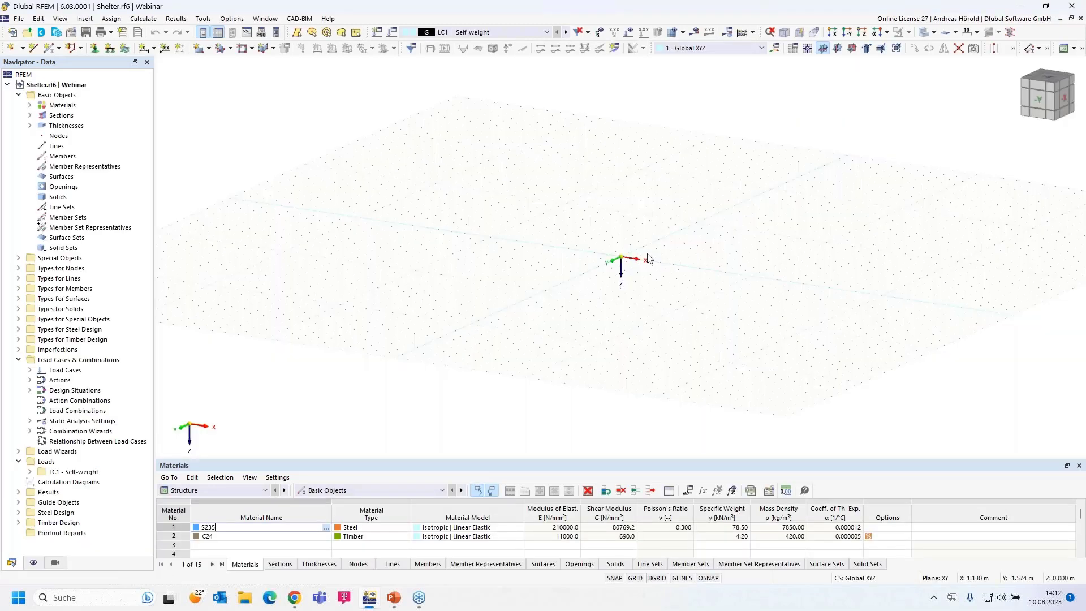
- Pan across the empty Shelter model and launch the Dlubal Center
{"action": "scroll", "coordinate": [648, 255], "scroll_direction": "up", "scroll_amount": 2}
{"action": "middle_click_drag", "start_coordinate": [614, 268], "coordinate": [516, 347]}
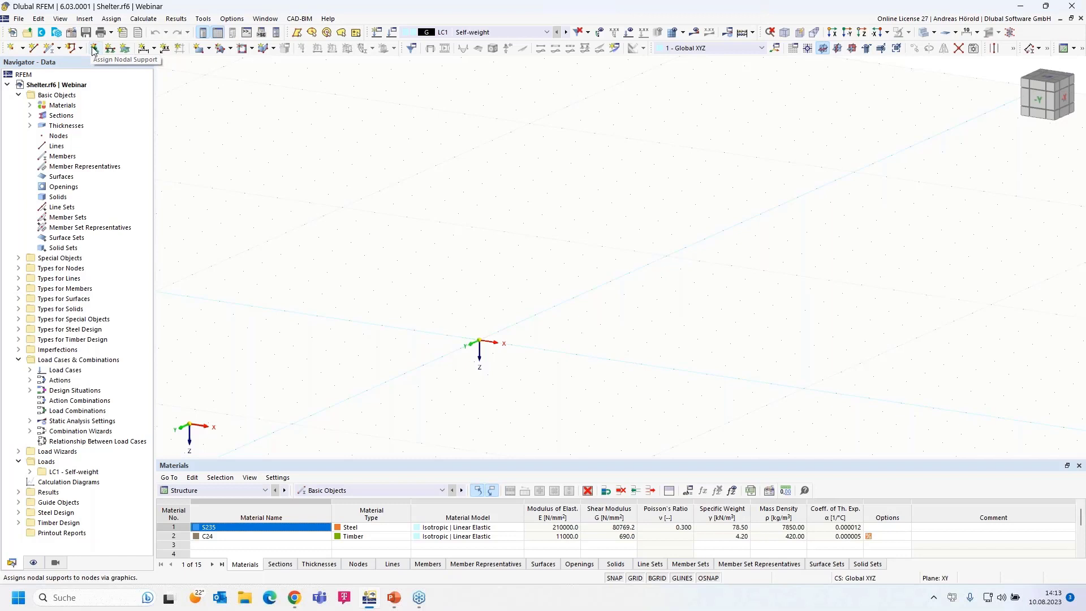
{"action": "left_click", "coordinate": [42, 34]}
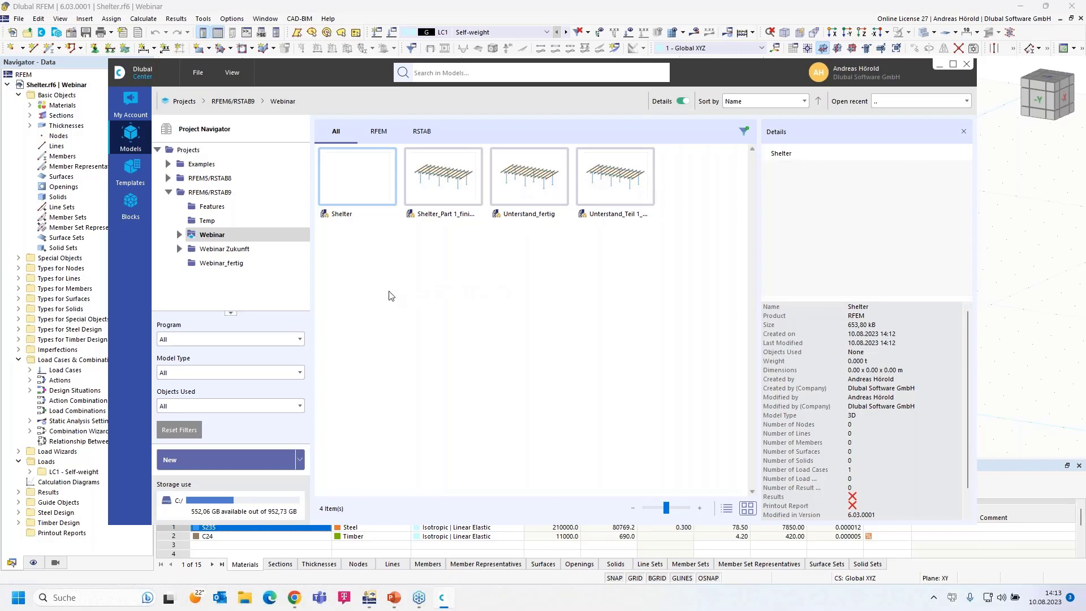
- Browse Webinar_fertig and the Examples folders to Dynamic Analysis, rotating Example-01's preview
{"action": "left_click", "coordinate": [216, 266]}
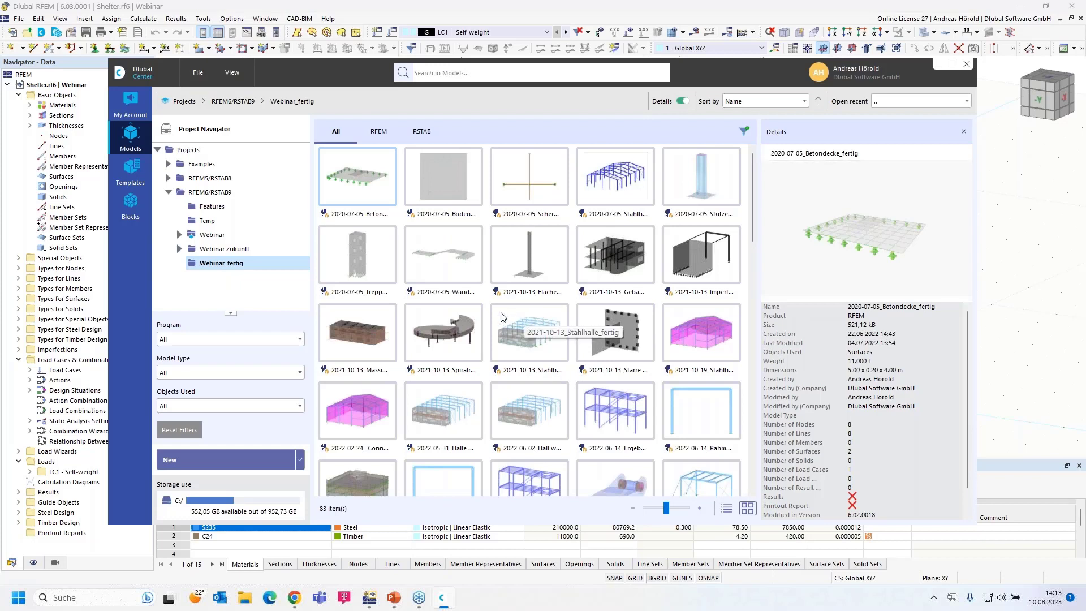
{"action": "left_click", "coordinate": [168, 164]}
{"action": "left_click", "coordinate": [229, 179]}
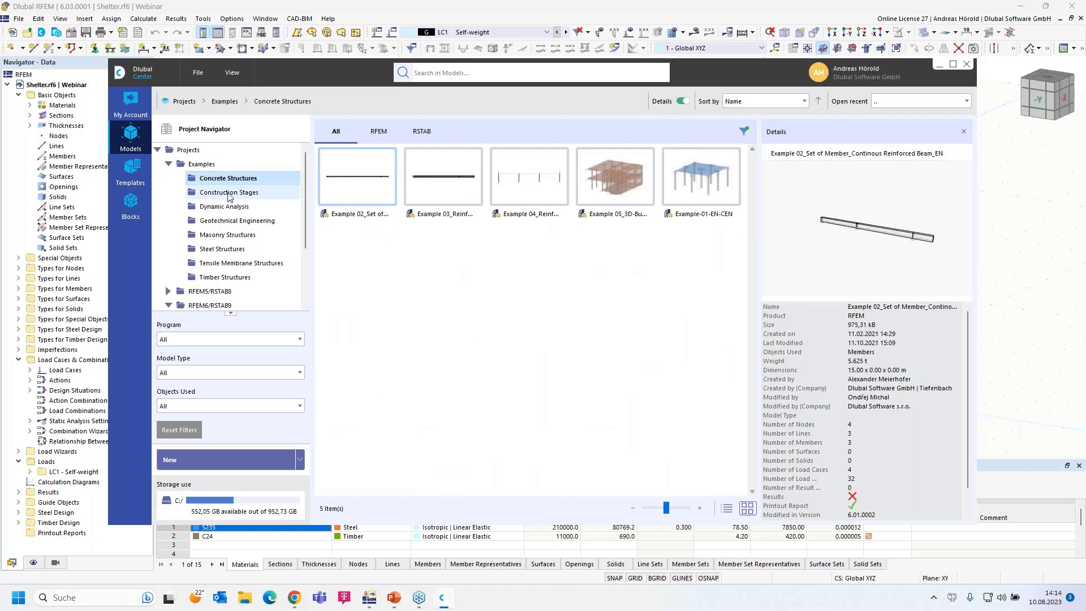
{"action": "left_click", "coordinate": [229, 194]}
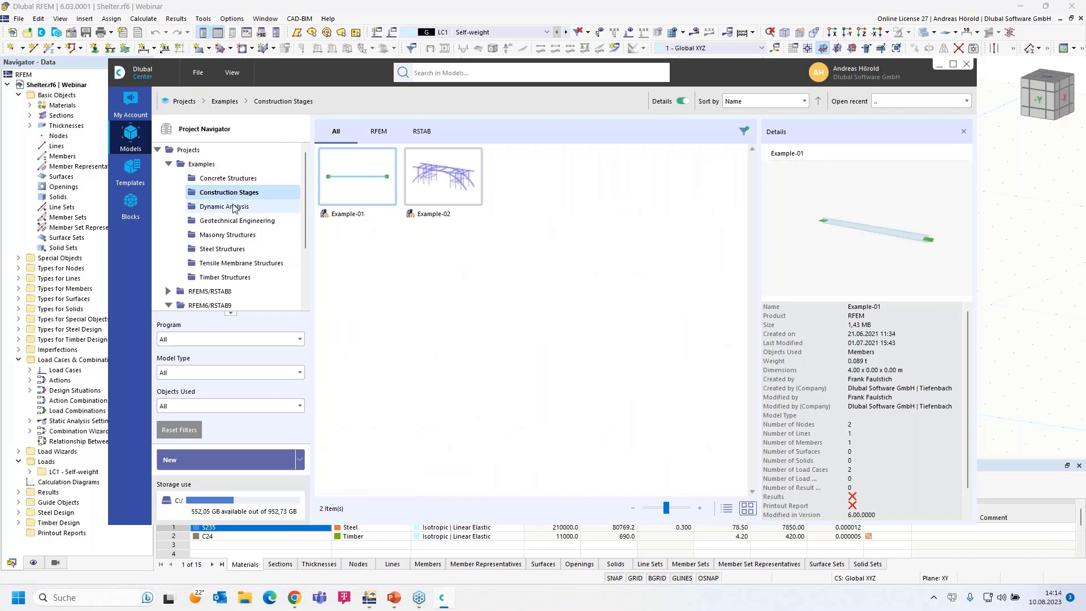
{"action": "left_click", "coordinate": [234, 207]}
{"action": "left_click_drag", "start_coordinate": [930, 251], "coordinate": [872, 251]}
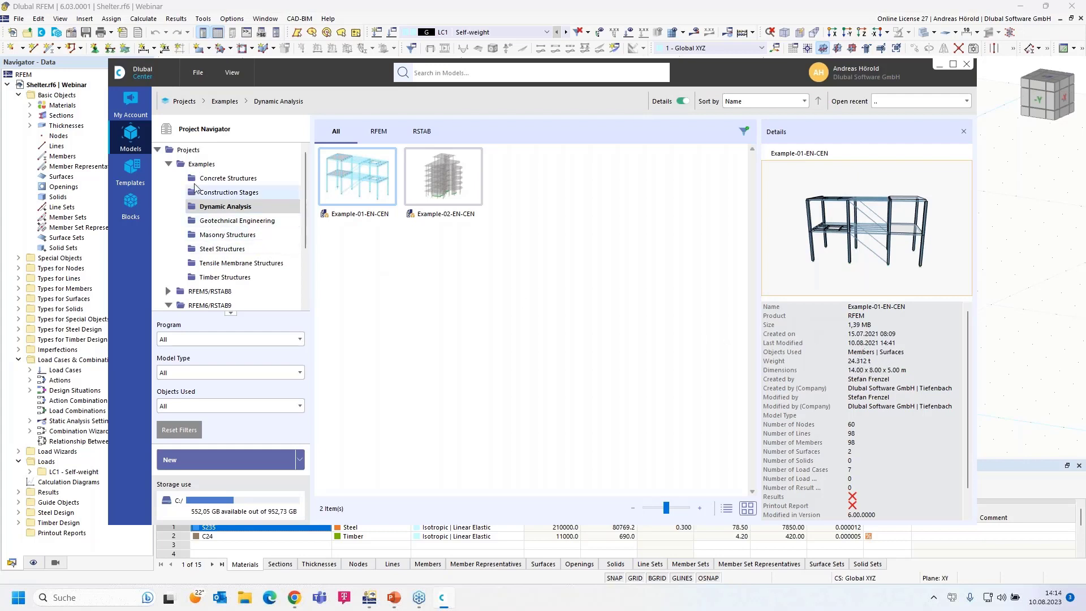
- Browse My Data, Company and the R20/R19 product downloads, ending on the Development feature list
{"action": "left_click", "coordinate": [130, 100]}
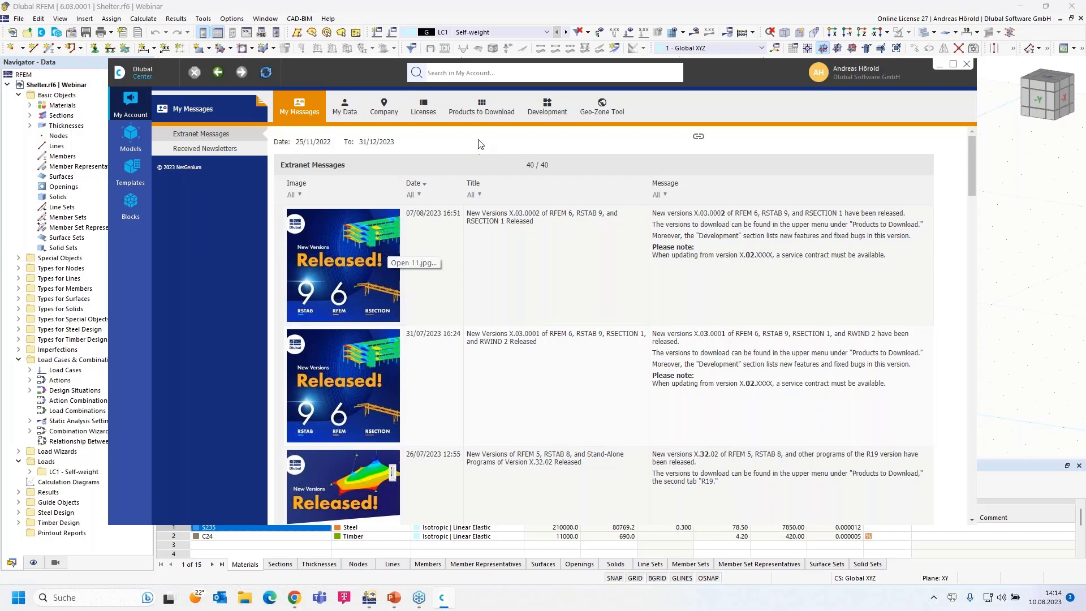
{"action": "left_click", "coordinate": [347, 105]}
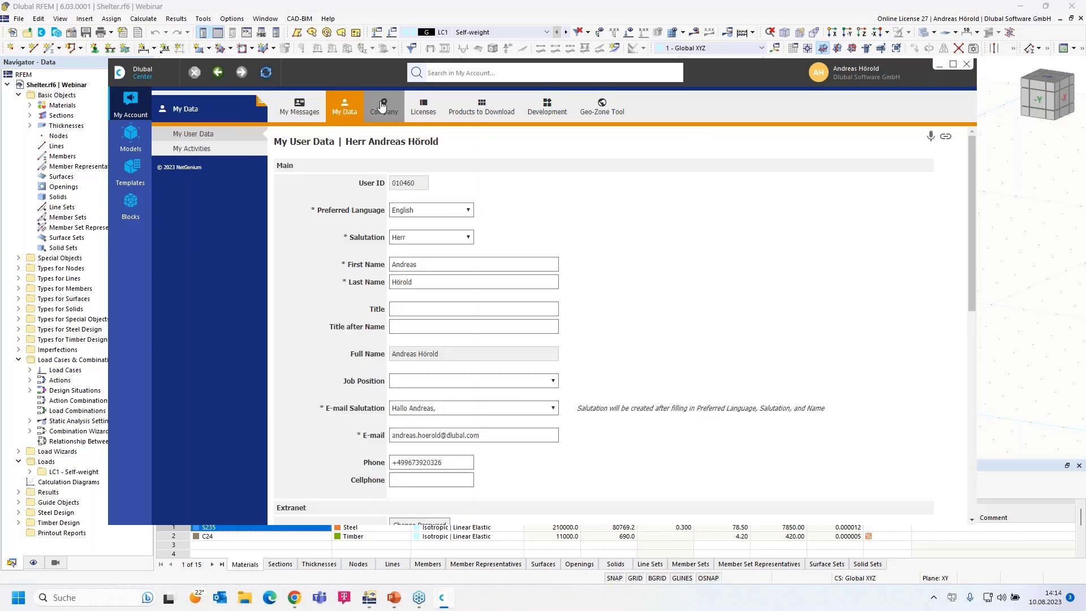
{"action": "left_click", "coordinate": [383, 106]}
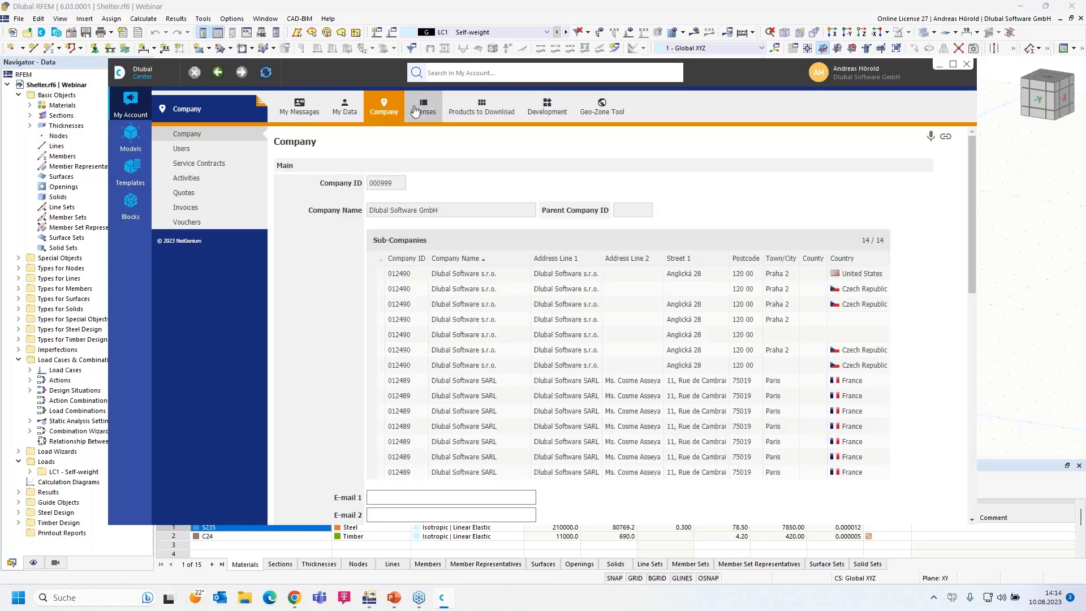
{"action": "left_click", "coordinate": [481, 108]}
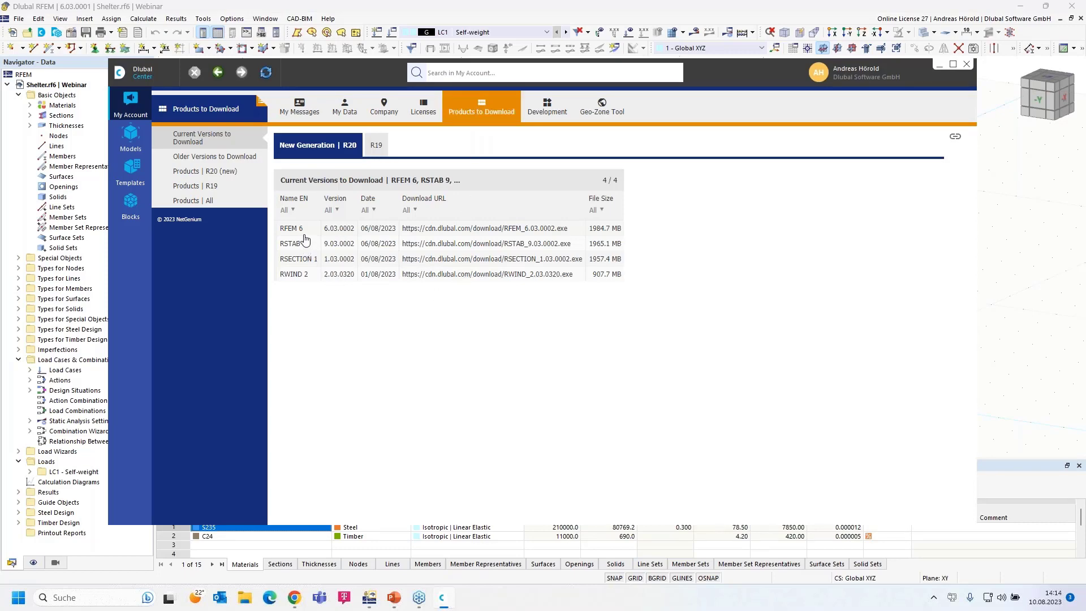
{"action": "left_click", "coordinate": [376, 146]}
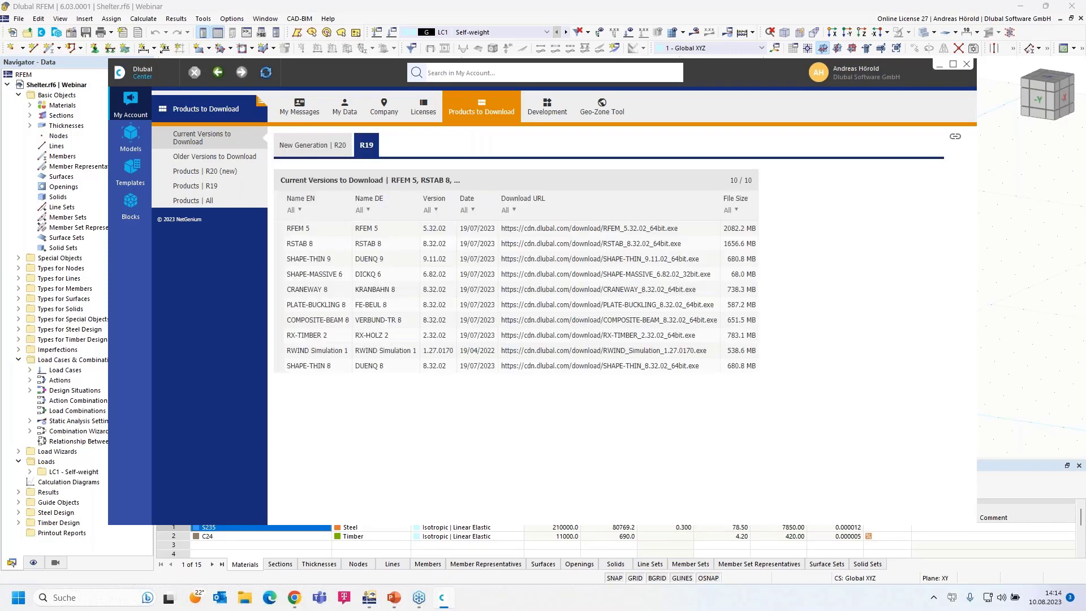
{"action": "left_click", "coordinate": [308, 151]}
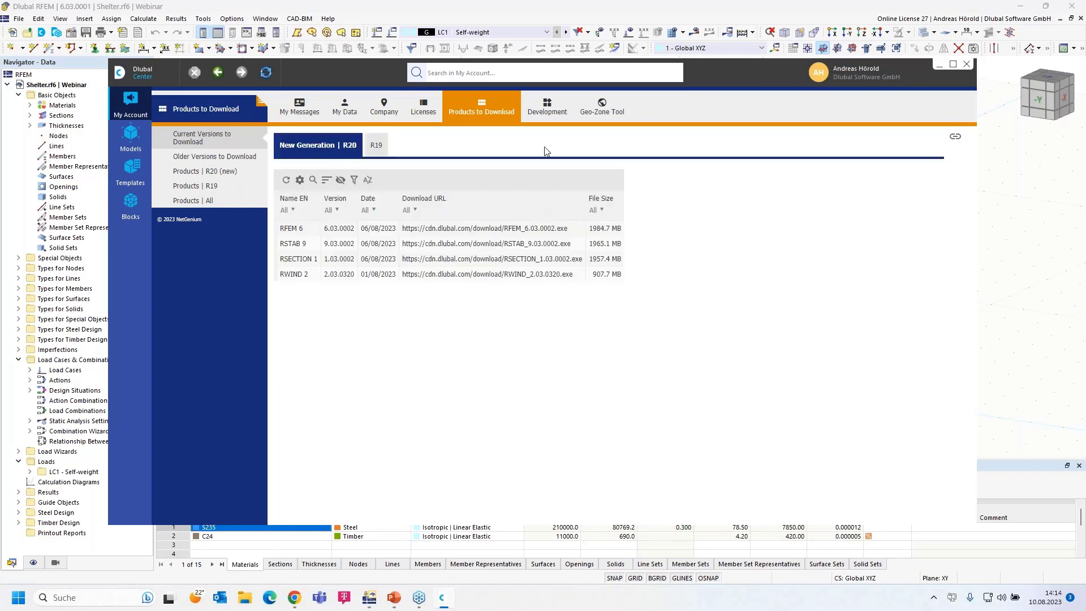
{"action": "left_click", "coordinate": [547, 106]}
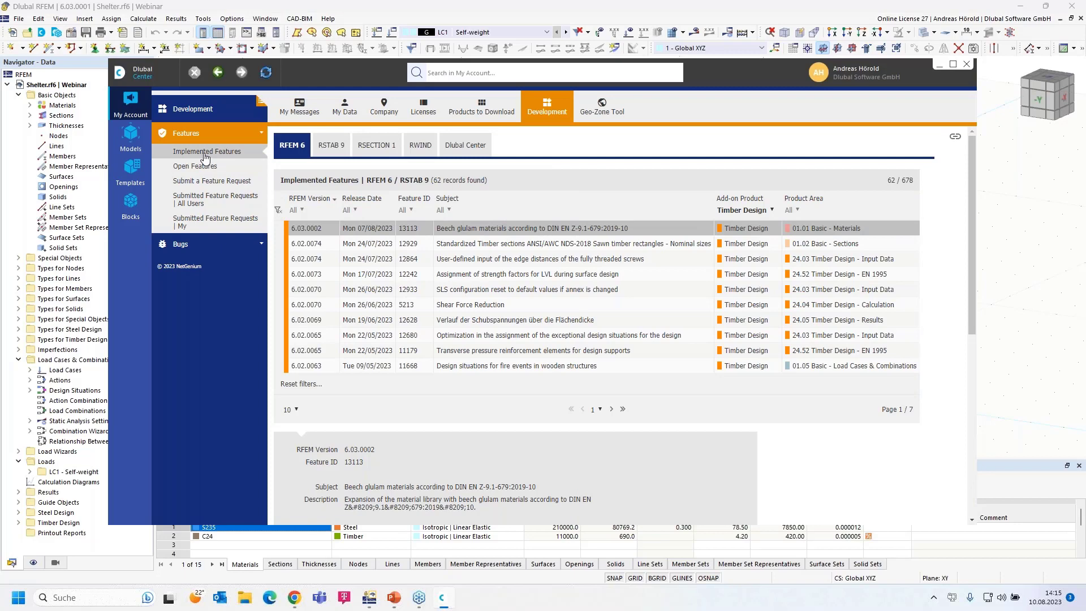
- Filter features to All, then Concrete Design, view the feature request form, and open Templates
{"action": "left_click", "coordinate": [769, 211]}
{"action": "left_click", "coordinate": [746, 224]}
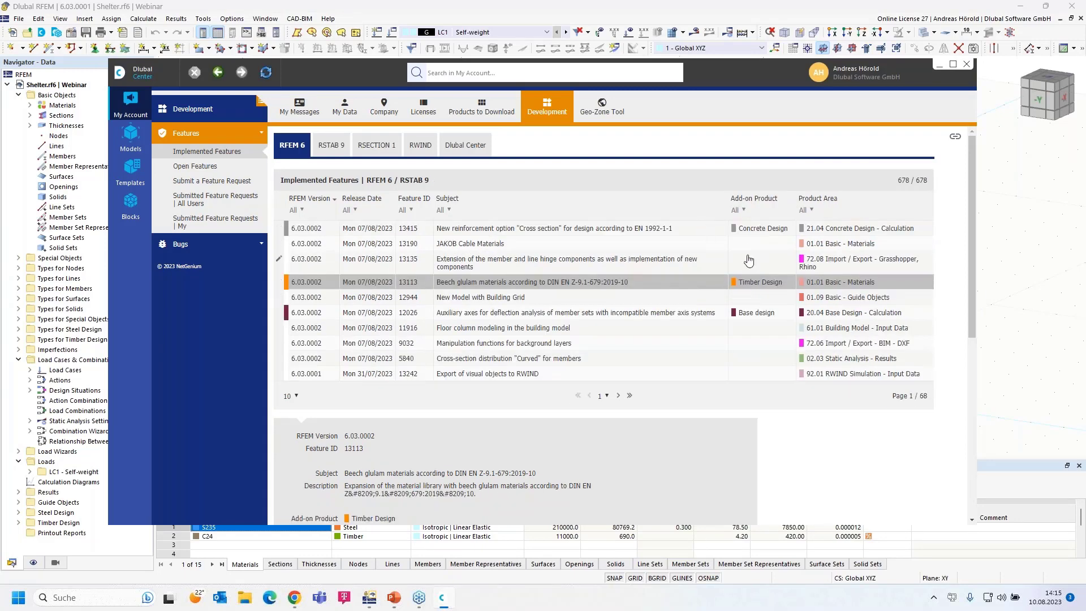
{"action": "left_click", "coordinate": [743, 211]}
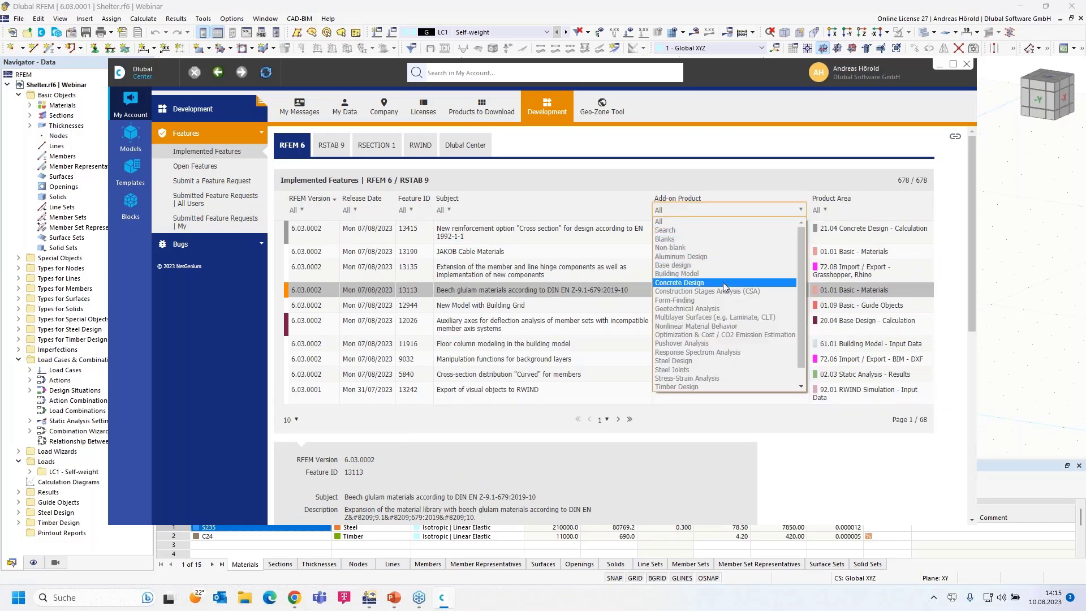
{"action": "left_click", "coordinate": [724, 283]}
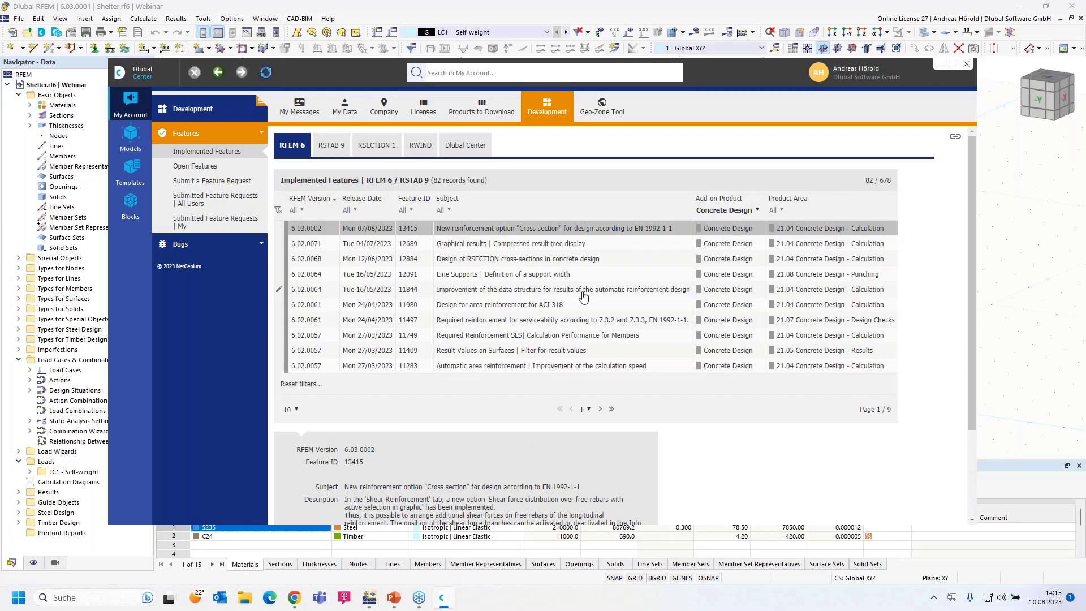
{"action": "left_click", "coordinate": [201, 187]}
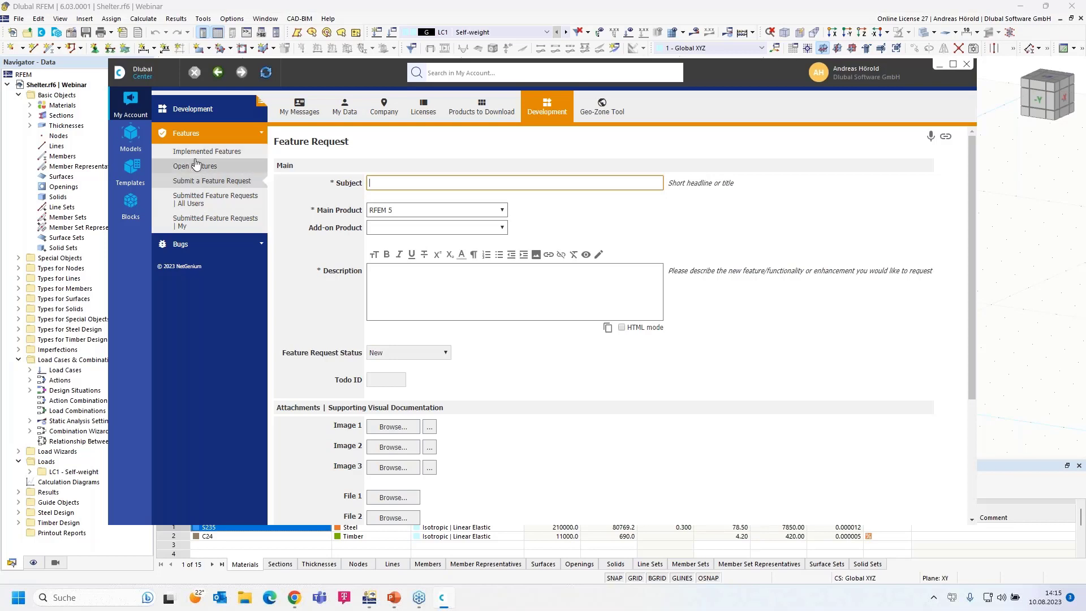
{"action": "left_click", "coordinate": [131, 168]}
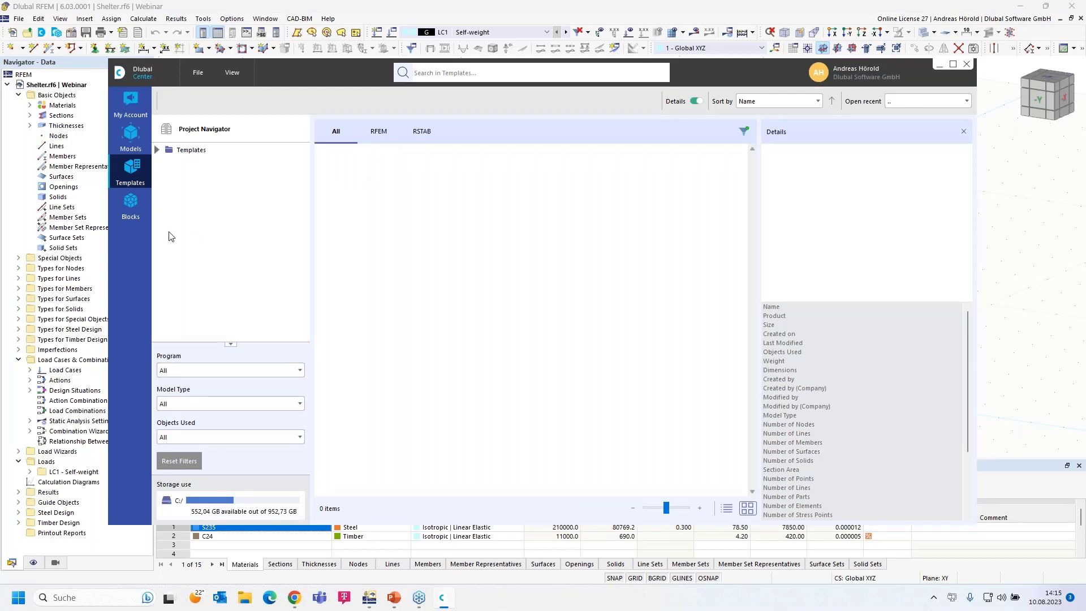
- Open the Blocks library and browse the 2D and 3D truss and tapered frame categories
{"action": "left_click", "coordinate": [130, 206]}
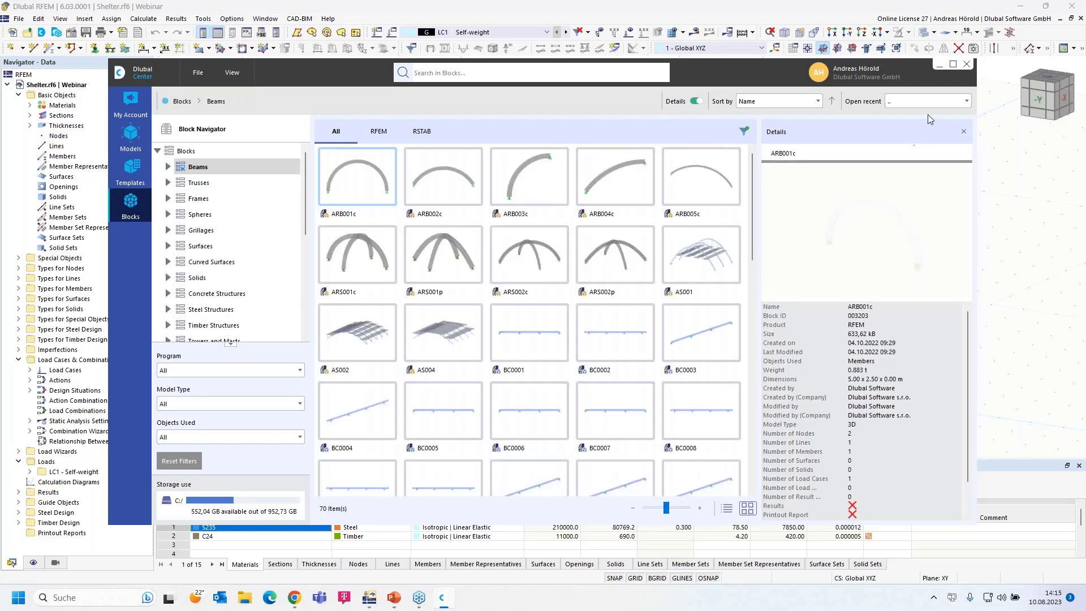
{"action": "left_click_drag", "start_coordinate": [744, 69], "coordinate": [755, 30]}
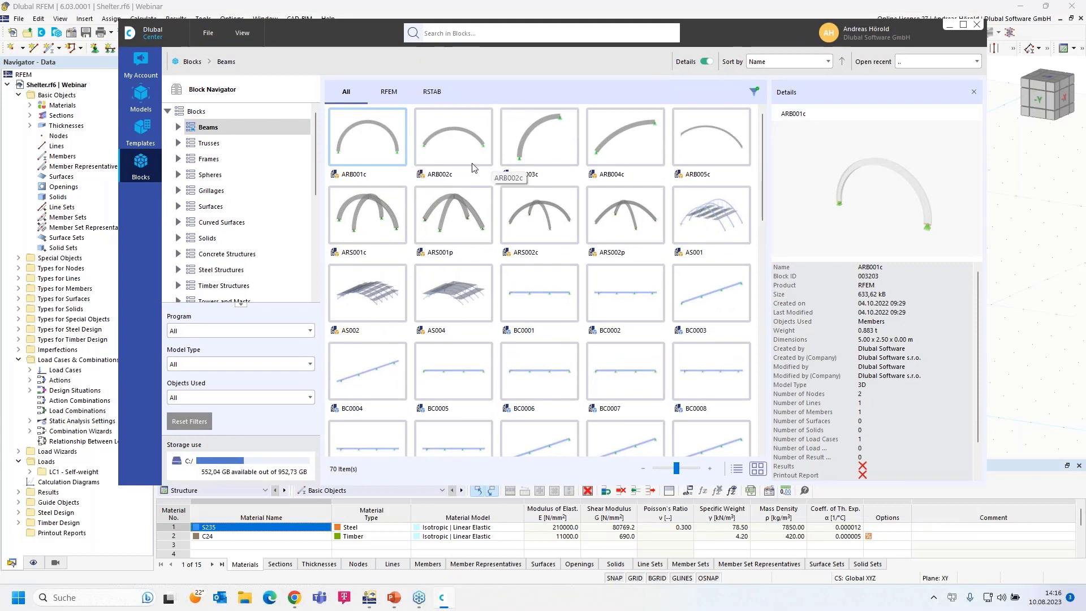
{"action": "left_click", "coordinate": [178, 143]}
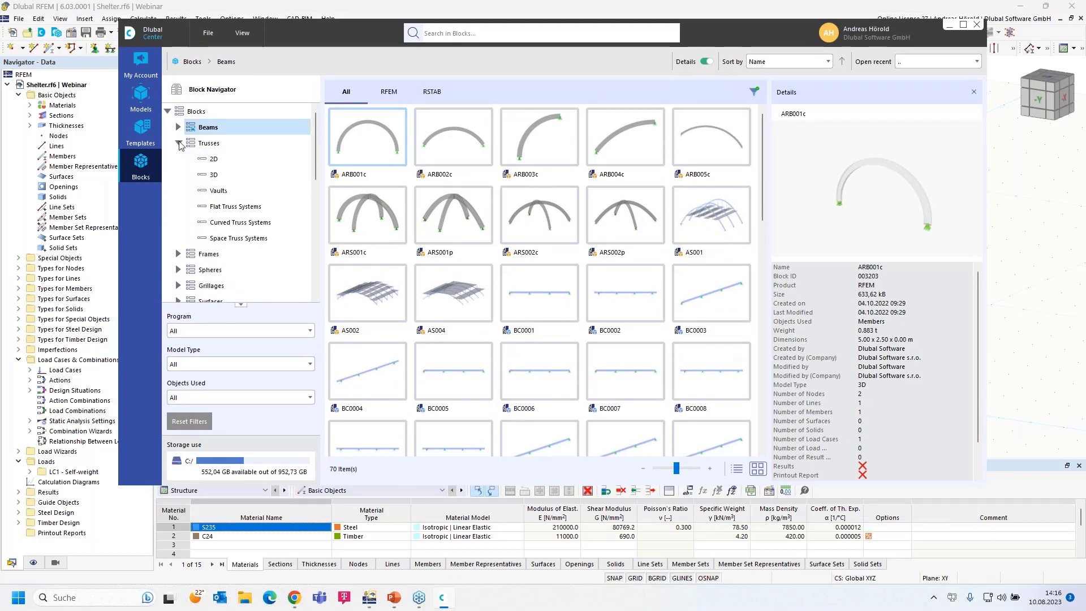
{"action": "left_click", "coordinate": [218, 164]}
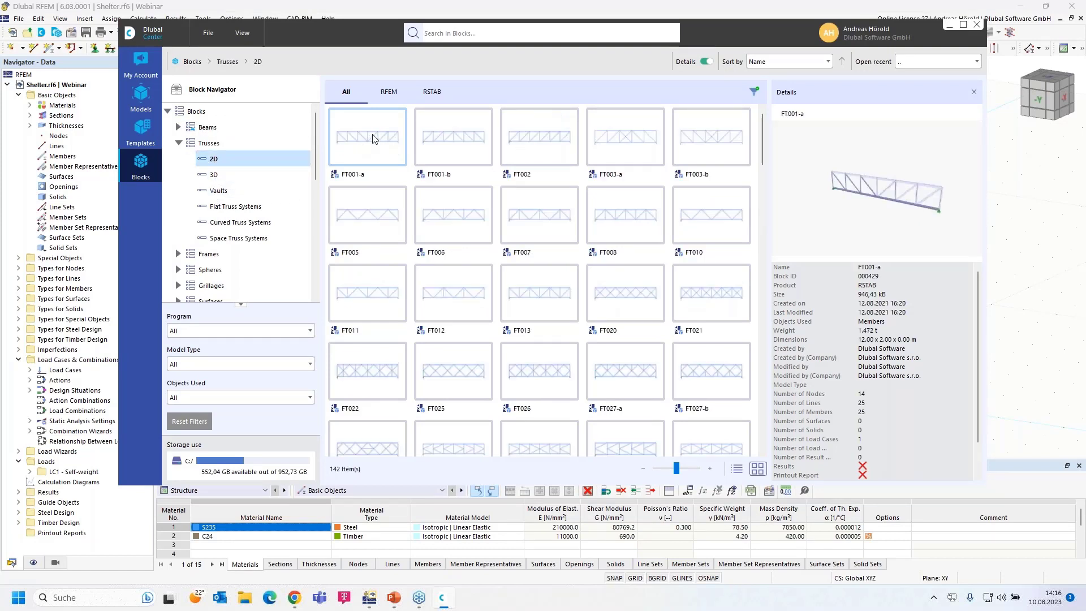
{"action": "left_click", "coordinate": [214, 176]}
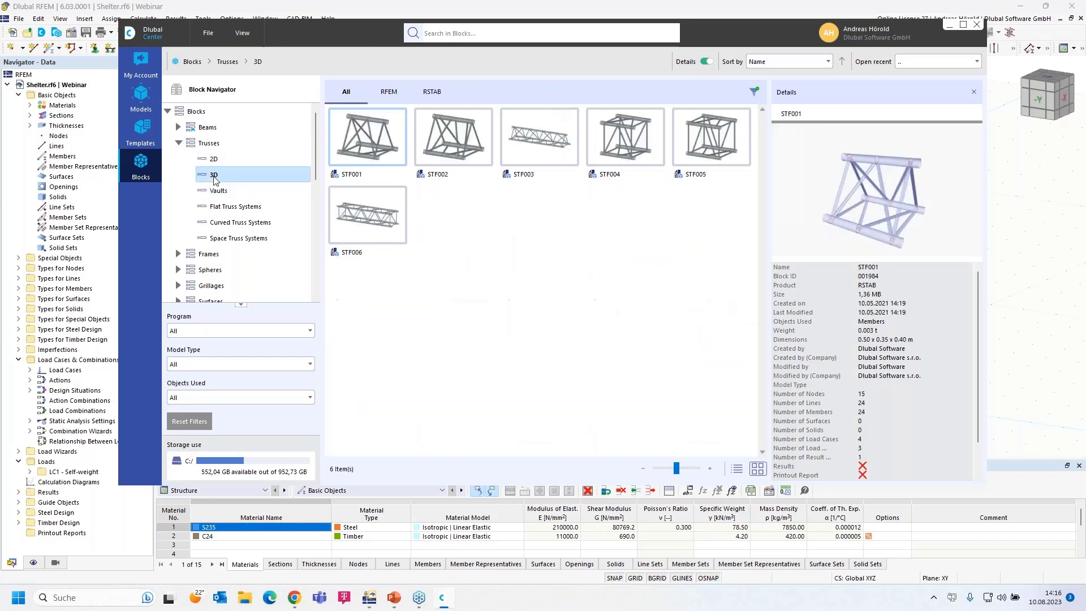
{"action": "left_click", "coordinate": [179, 254]}
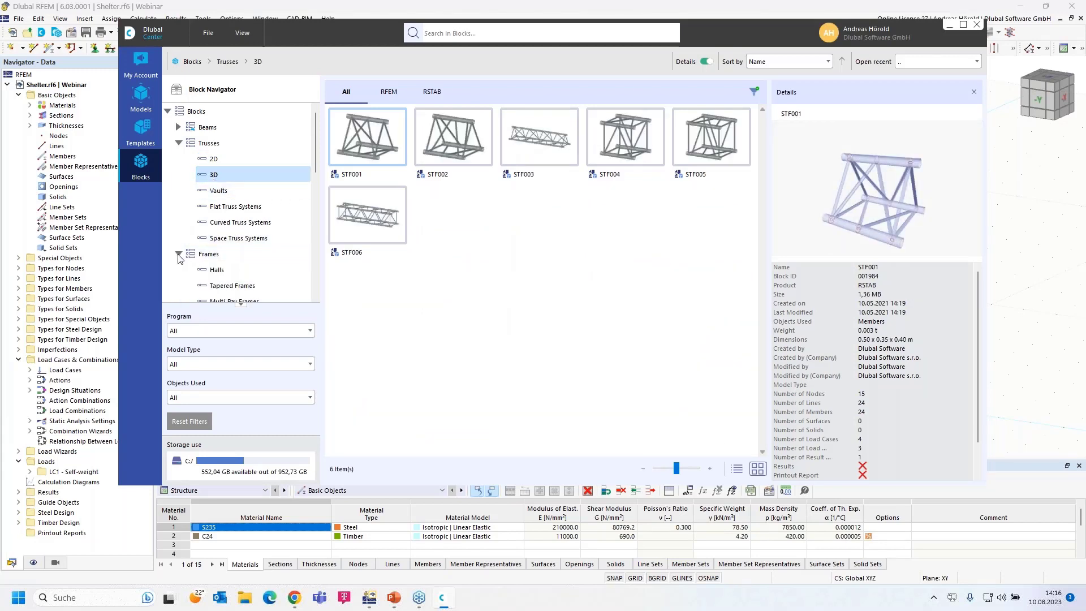
{"action": "left_click", "coordinate": [222, 285]}
{"action": "scroll", "coordinate": [253, 266], "scroll_direction": "down", "scroll_amount": 2}
{"action": "scroll", "coordinate": [253, 265], "scroll_direction": "down", "scroll_amount": 1}
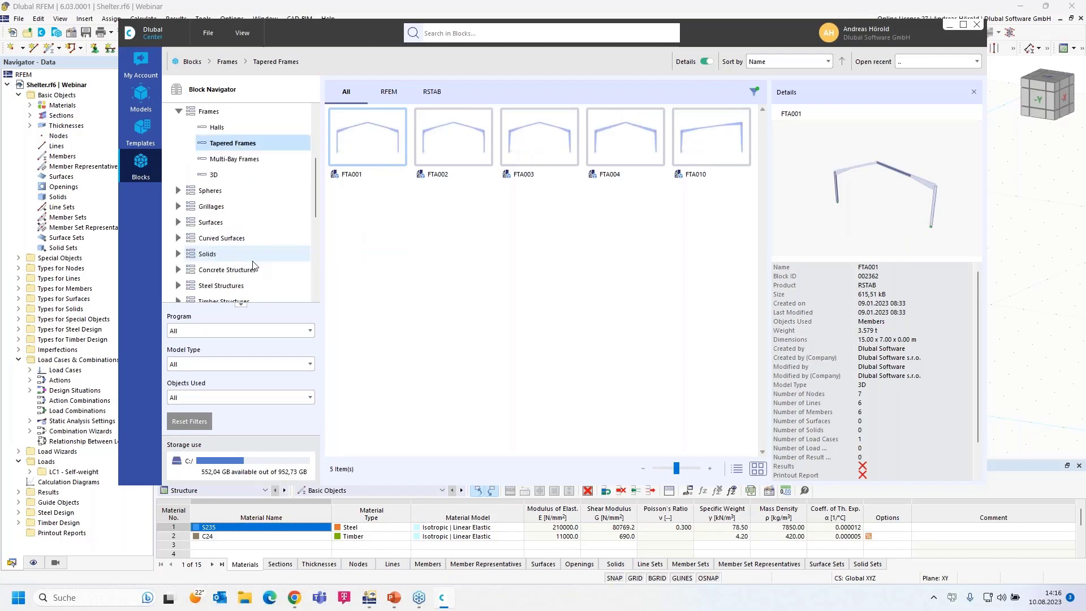
{"action": "scroll", "coordinate": [237, 264], "scroll_direction": "down", "scroll_amount": 2}
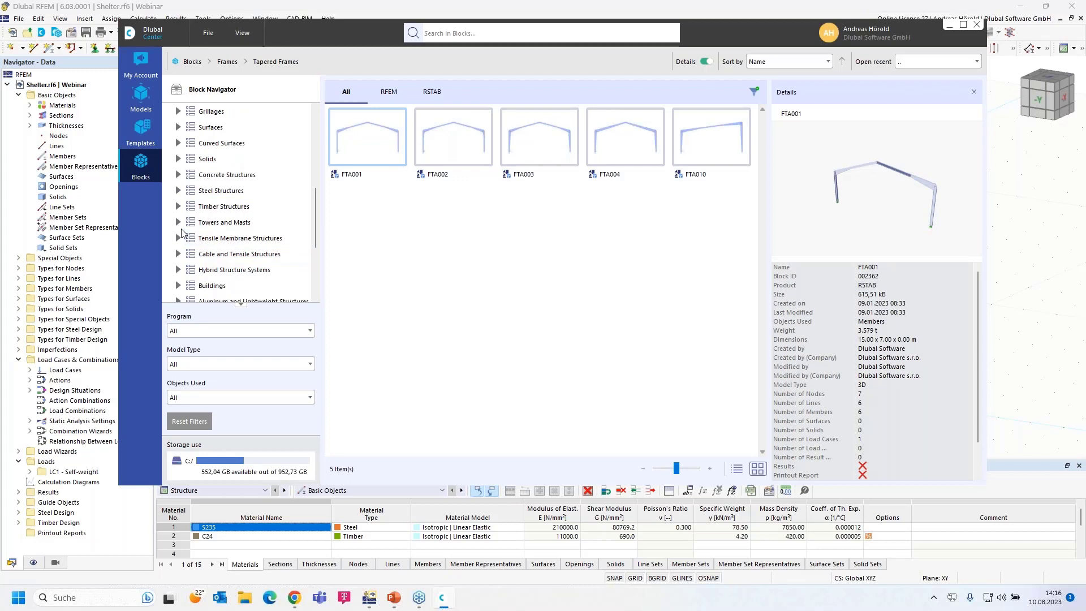
{"action": "scroll", "coordinate": [190, 271], "scroll_direction": "down", "scroll_amount": 3}
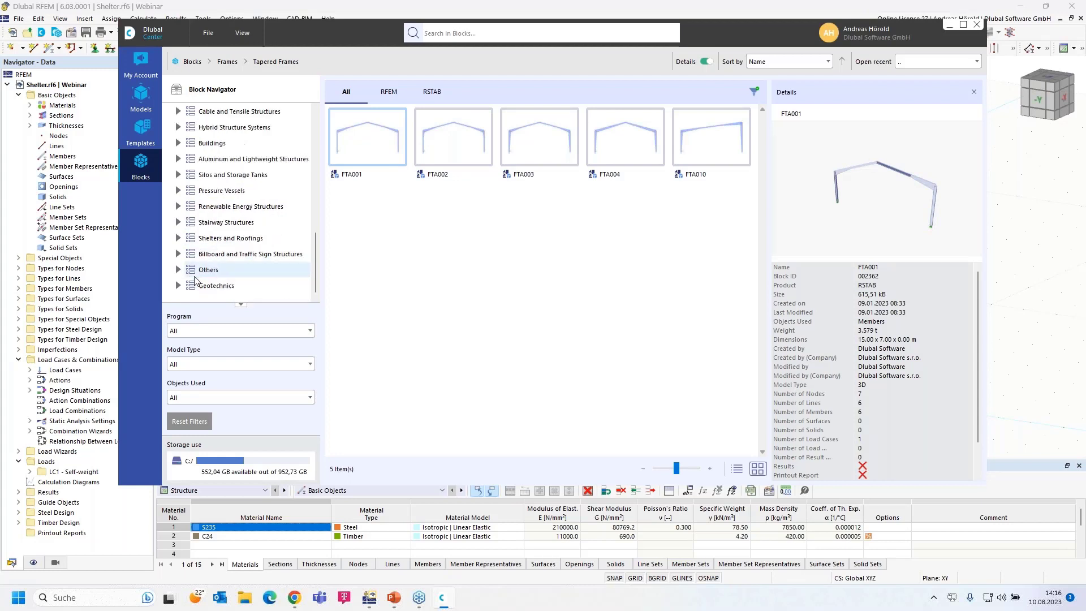
- Look through the steel and concrete stair blocks, then insert the 2D truss block FT001-a
{"action": "left_click", "coordinate": [177, 223]}
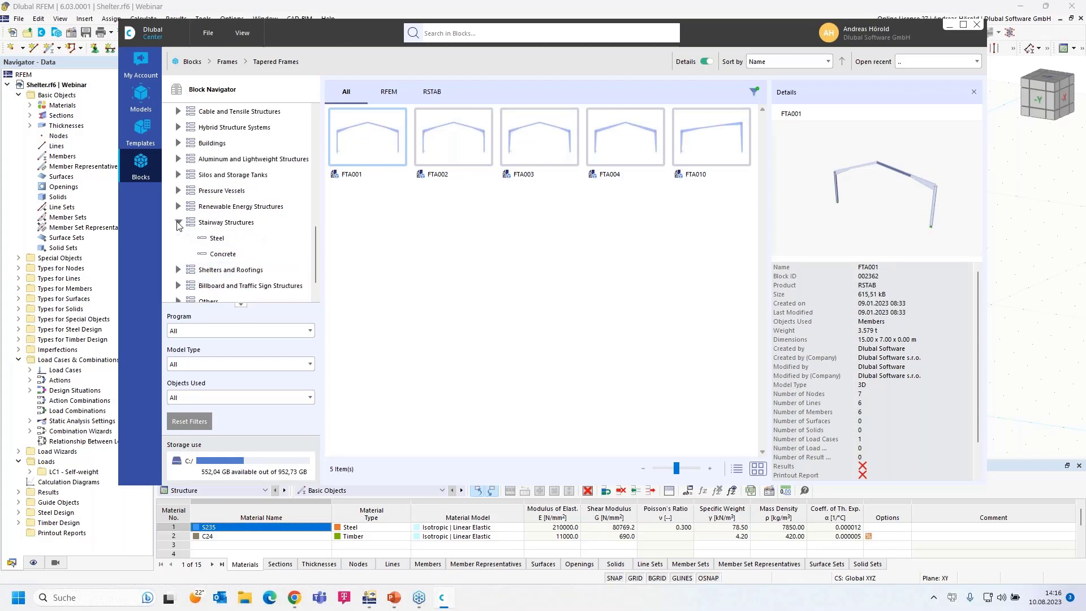
{"action": "left_click", "coordinate": [218, 238]}
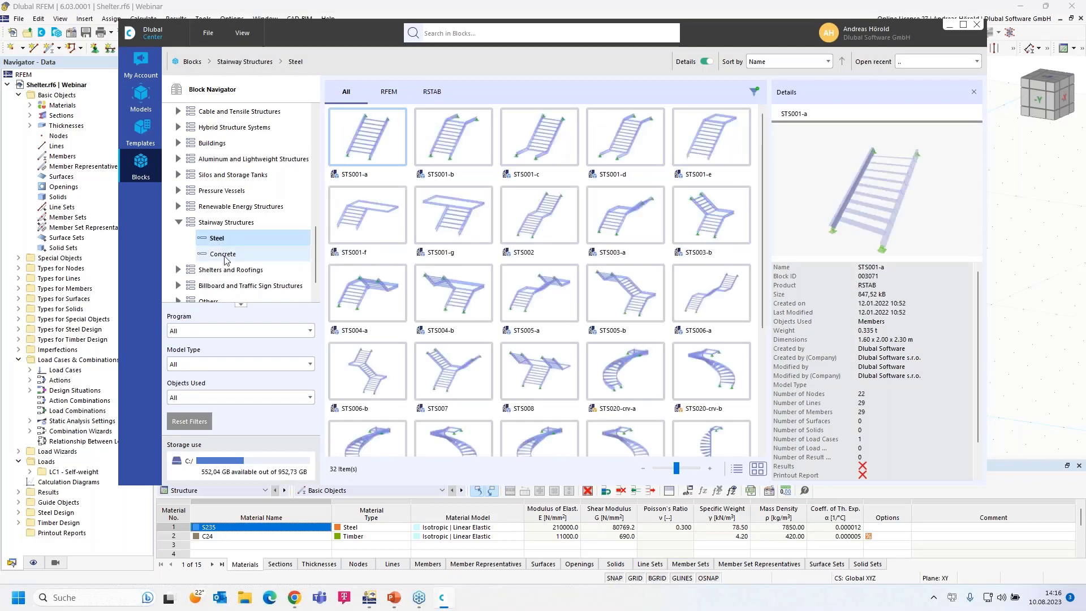
{"action": "left_click", "coordinate": [225, 254]}
{"action": "scroll", "coordinate": [225, 255], "scroll_direction": "down", "scroll_amount": 1}
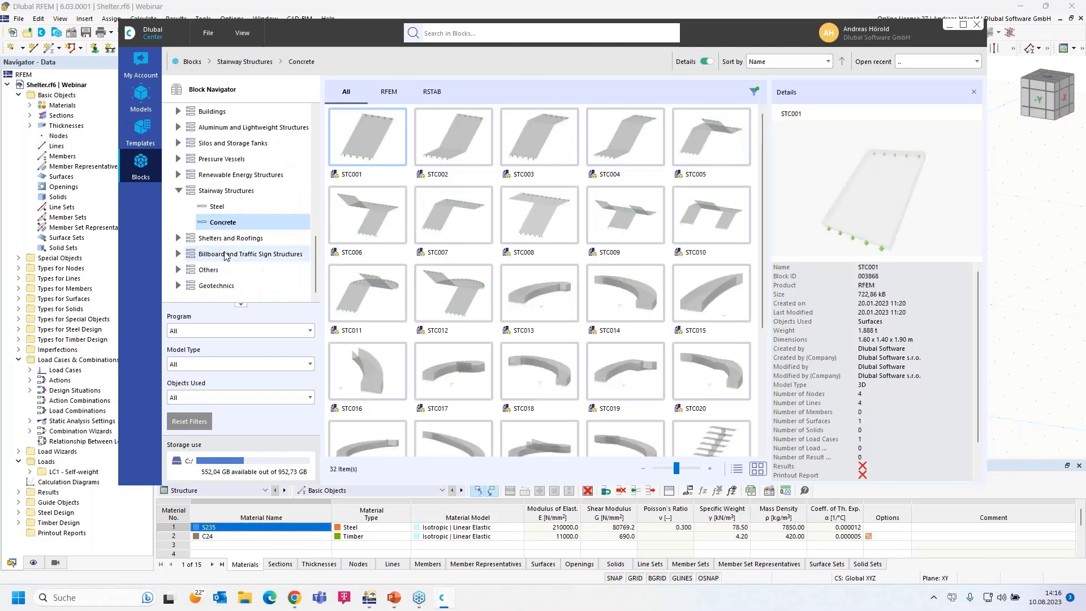
{"action": "scroll", "coordinate": [225, 256], "scroll_direction": "up", "scroll_amount": 3}
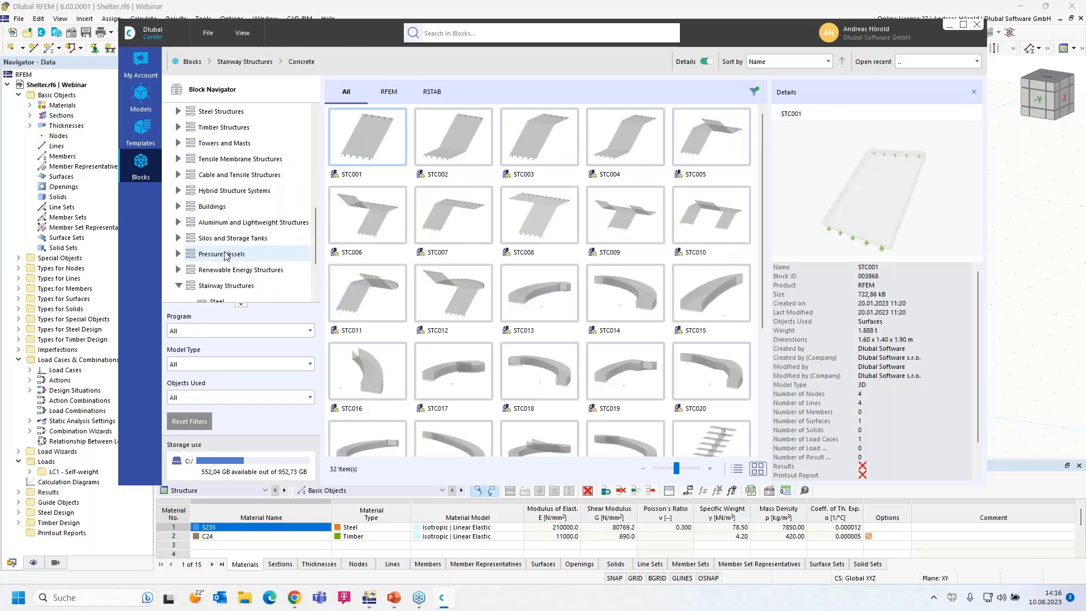
{"action": "scroll", "coordinate": [225, 255], "scroll_direction": "up", "scroll_amount": 6}
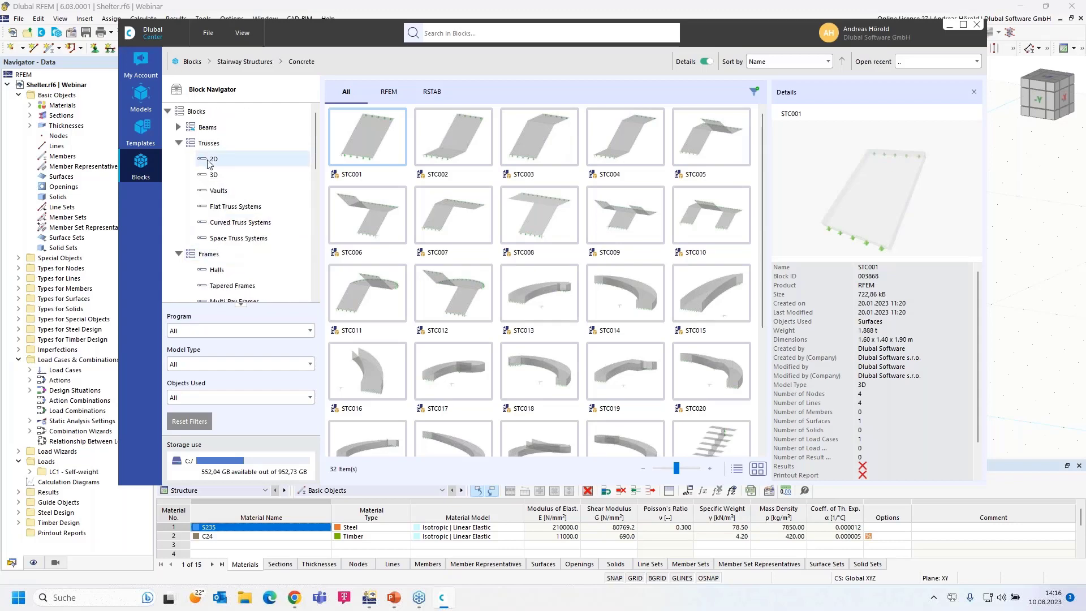
{"action": "left_click", "coordinate": [212, 160]}
{"action": "double_click", "coordinate": [378, 142]}
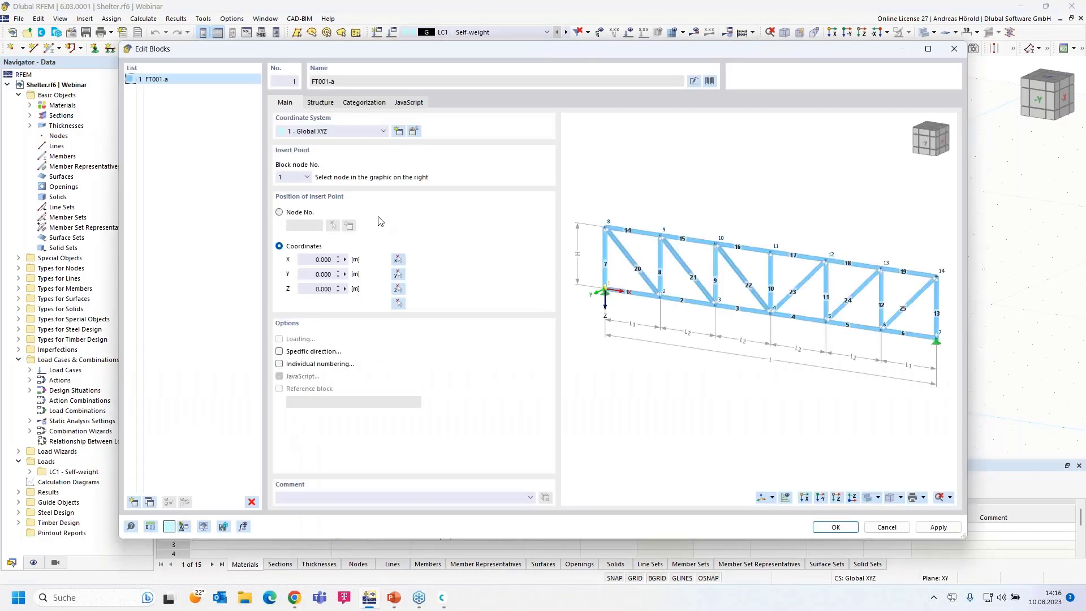
- Define the FT001-a truss via L and L1 with 20 m total length and 3 m height
{"action": "left_click", "coordinate": [320, 102]}
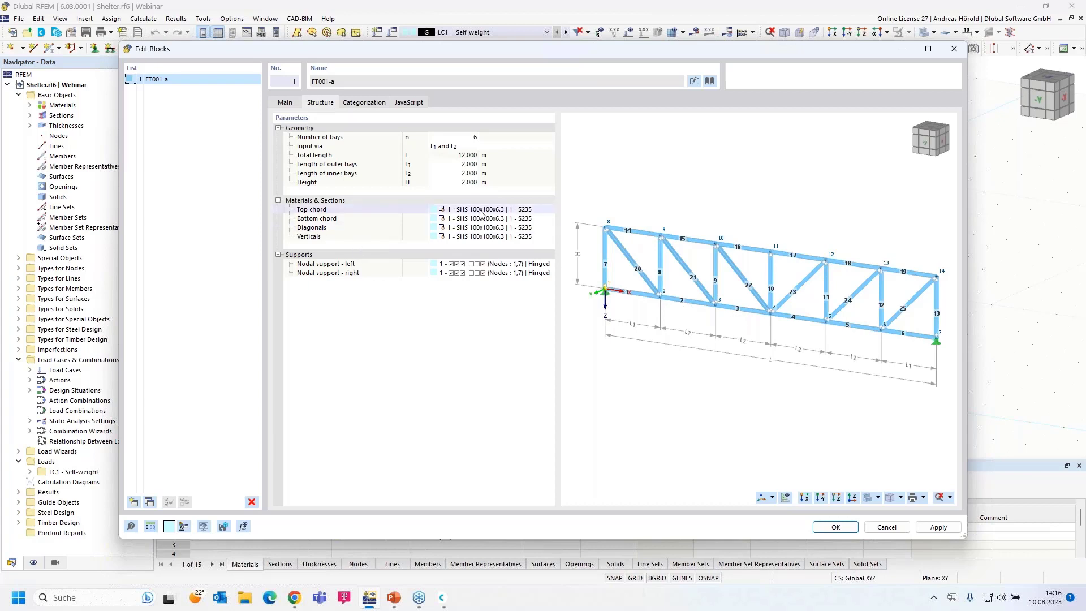
{"action": "left_click", "coordinate": [470, 137]}
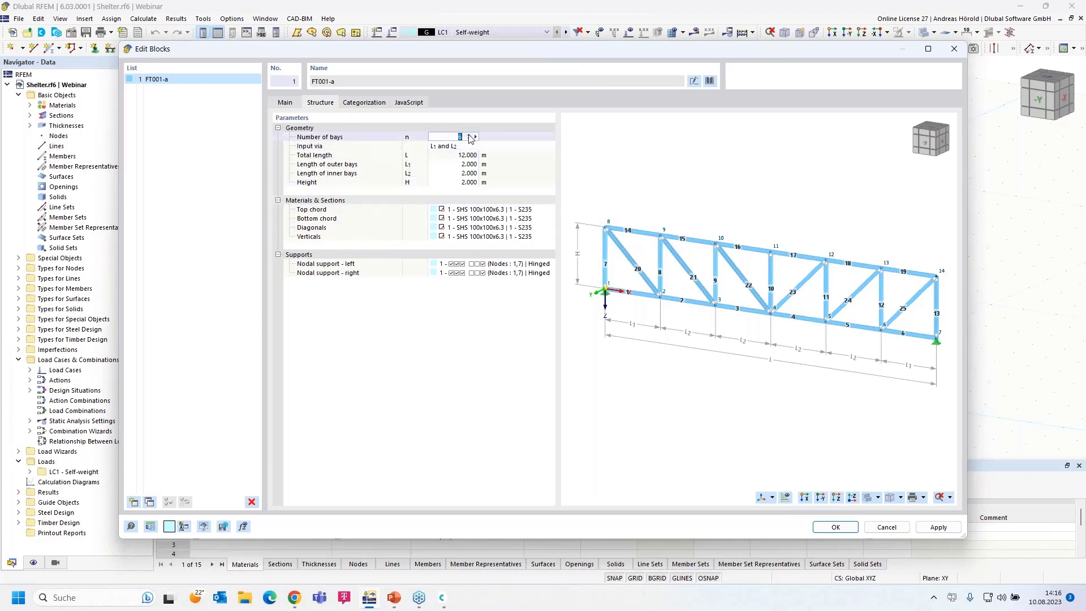
{"action": "left_click", "coordinate": [452, 146]}
{"action": "left_click", "coordinate": [453, 146]}
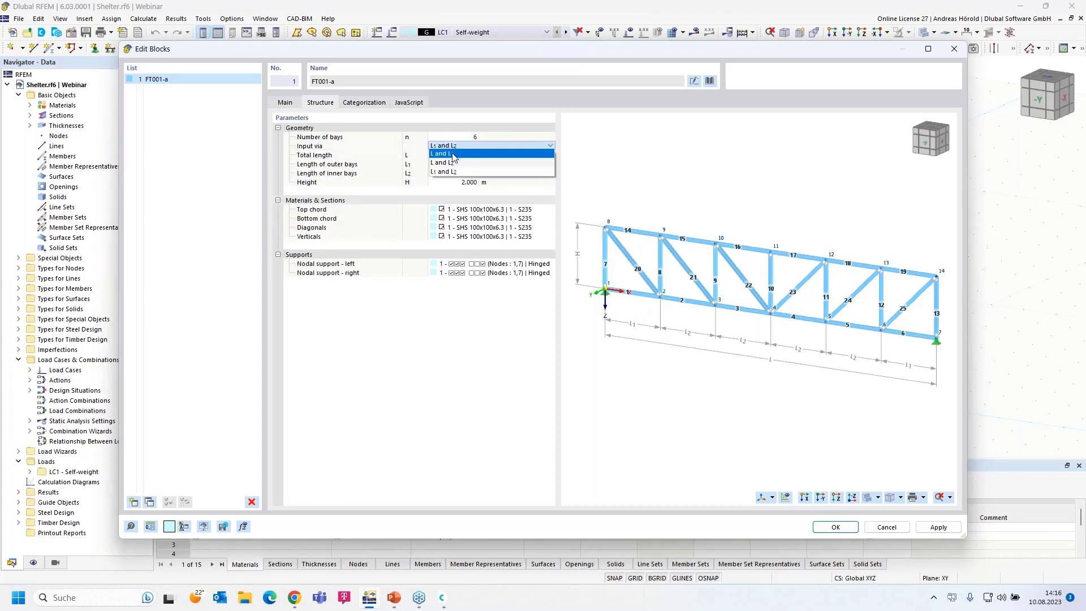
{"action": "left_click", "coordinate": [453, 154]}
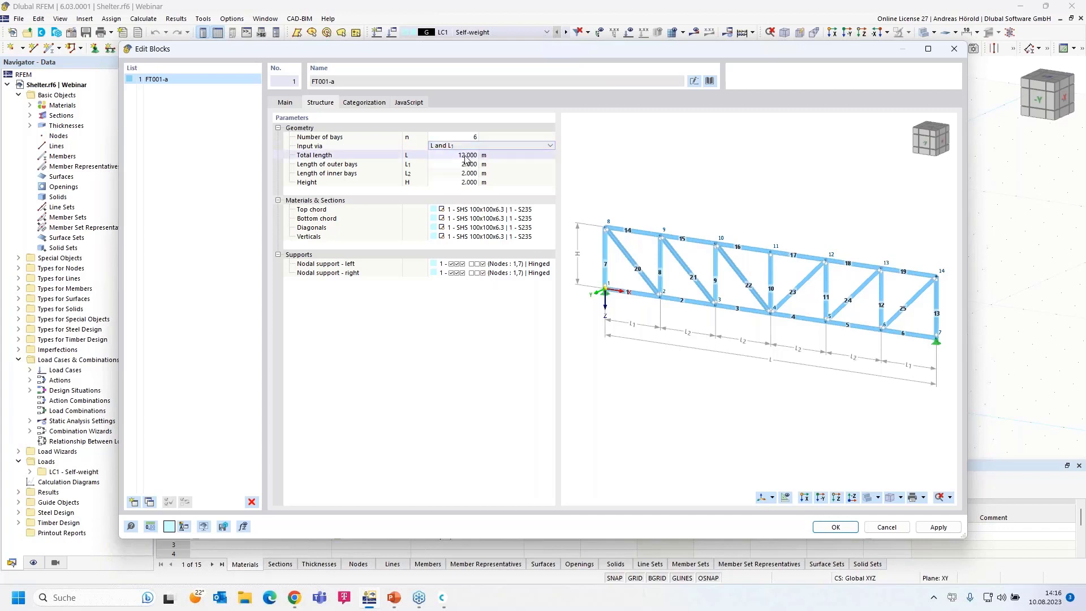
{"action": "left_click", "coordinate": [465, 156]}
{"action": "type", "text": "20"}
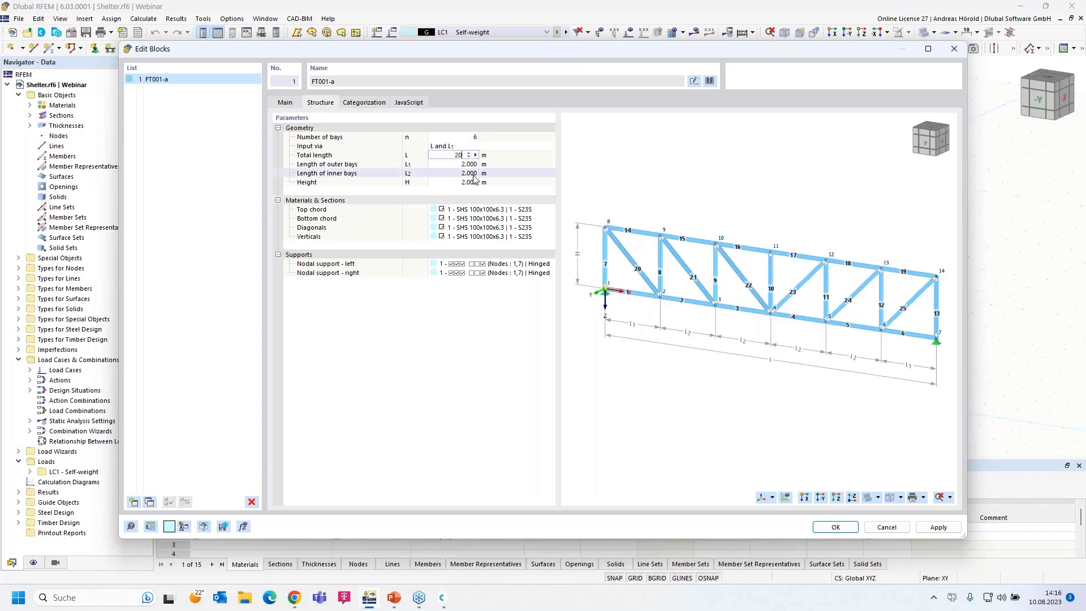
{"action": "key", "text": "Tab"}
{"action": "left_click", "coordinate": [468, 182]}
{"action": "type", "text": "3"}
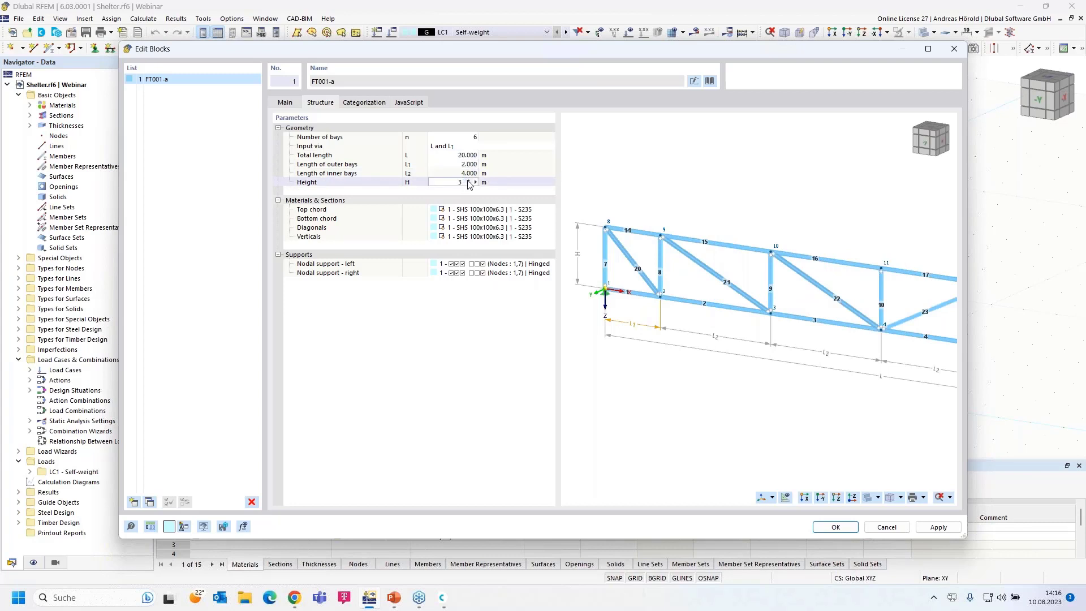
{"action": "left_click", "coordinate": [470, 210]}
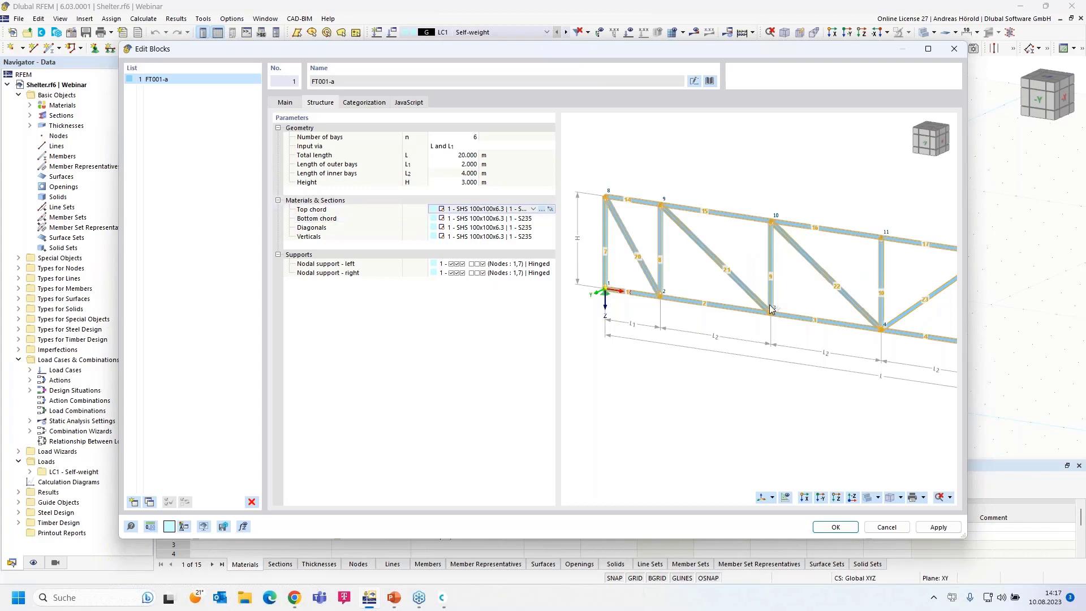
- Preview the whole truss, then cancel the block without inserting it
{"action": "scroll", "coordinate": [748, 287], "scroll_direction": "down", "scroll_amount": 3}
{"action": "middle_click_drag", "start_coordinate": [748, 287], "coordinate": [766, 273]}
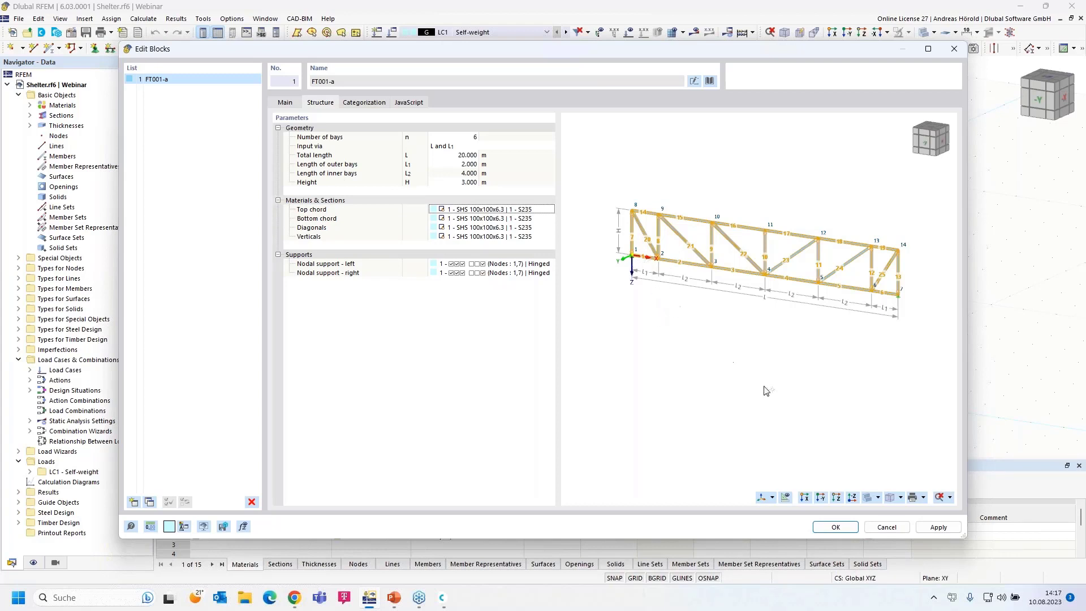
{"action": "left_click", "coordinate": [885, 528]}
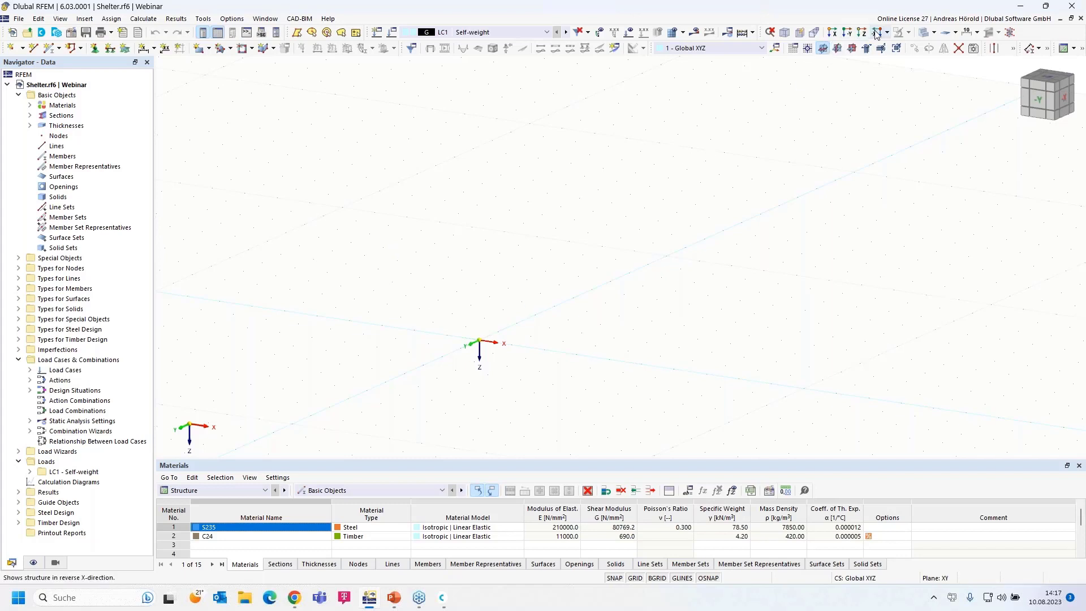
- Set XZ as the work plane, view along -Y, and shift the grid origin toward the lower left
{"action": "left_click", "coordinate": [852, 49]}
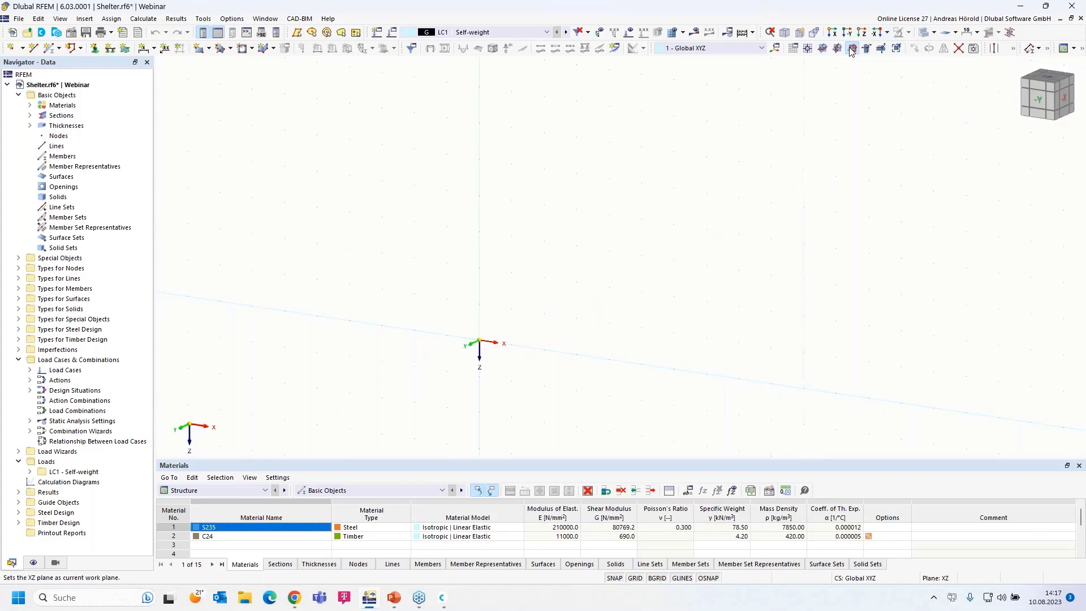
{"action": "left_click", "coordinate": [850, 34]}
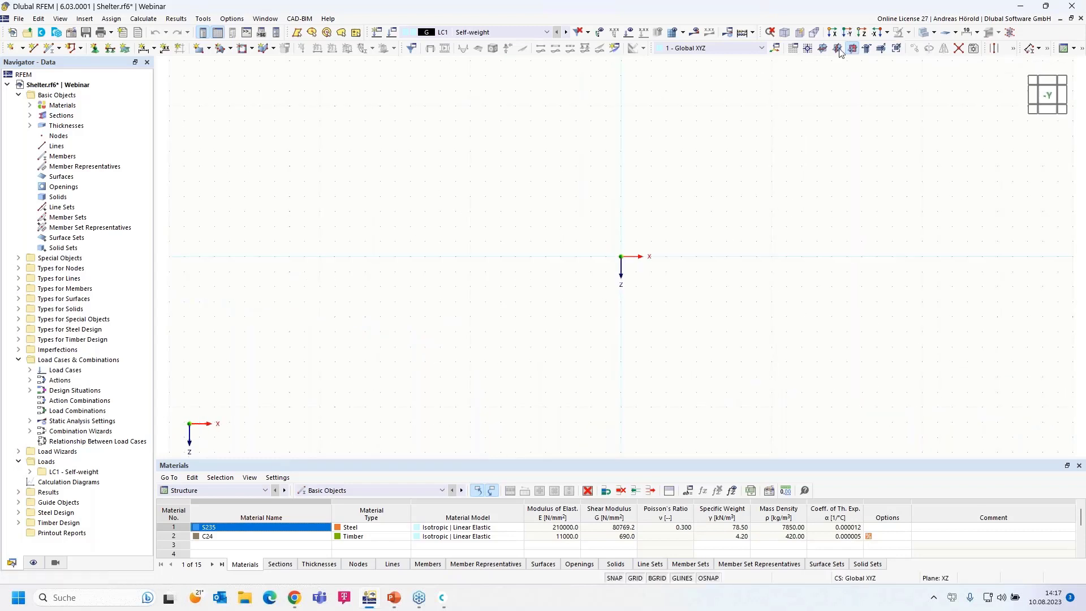
{"action": "scroll", "coordinate": [667, 219], "scroll_direction": "up", "scroll_amount": 5}
{"action": "middle_click_drag", "start_coordinate": [666, 218], "coordinate": [586, 300]}
{"action": "scroll", "coordinate": [595, 290], "scroll_direction": "up", "scroll_amount": 2}
{"action": "scroll", "coordinate": [595, 289], "scroll_direction": "down", "scroll_amount": 2}
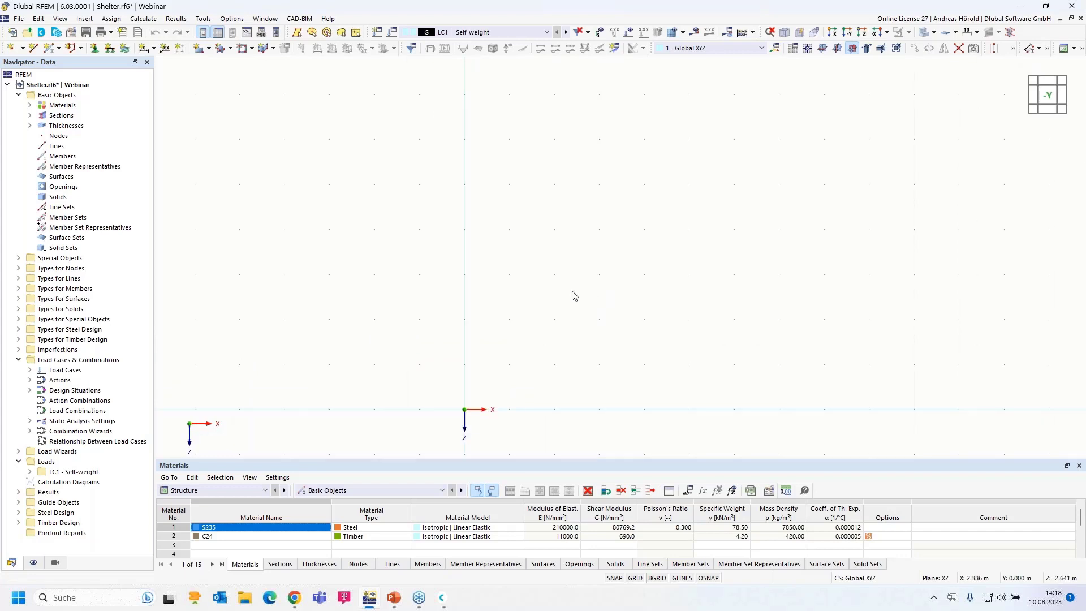
- Begin a new single member and edit its SHS 100x100x6.3 start section
{"action": "left_click", "coordinate": [49, 49]}
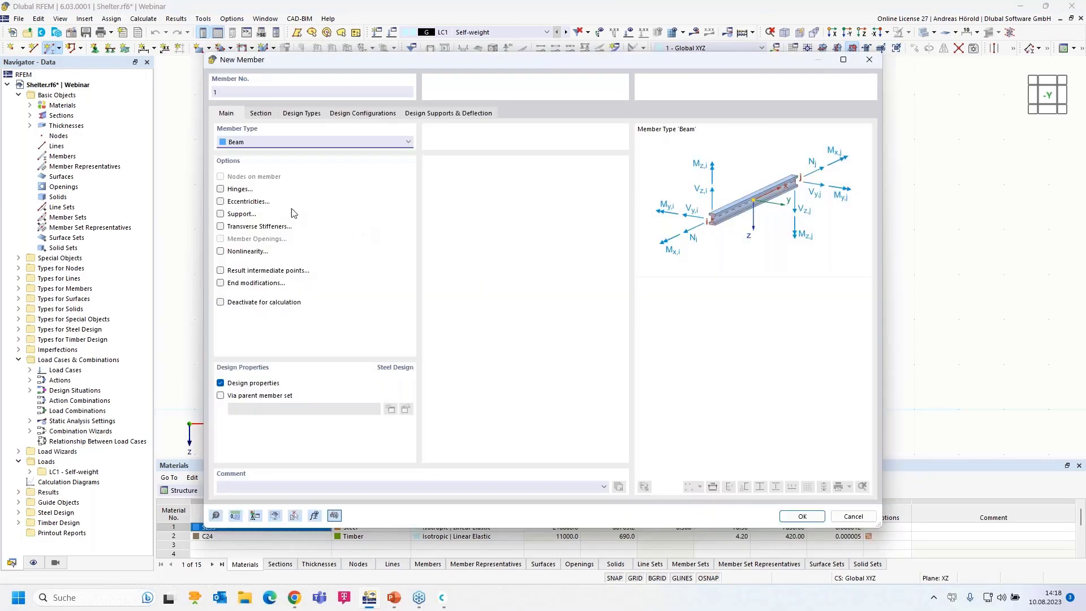
{"action": "left_click", "coordinate": [258, 116]}
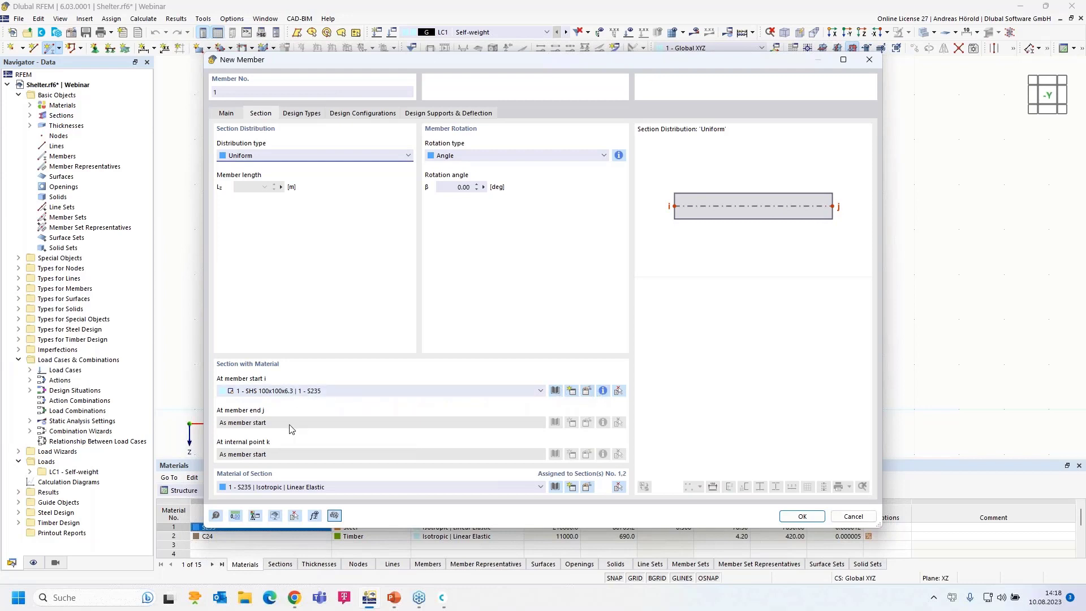
{"action": "left_click", "coordinate": [587, 391]}
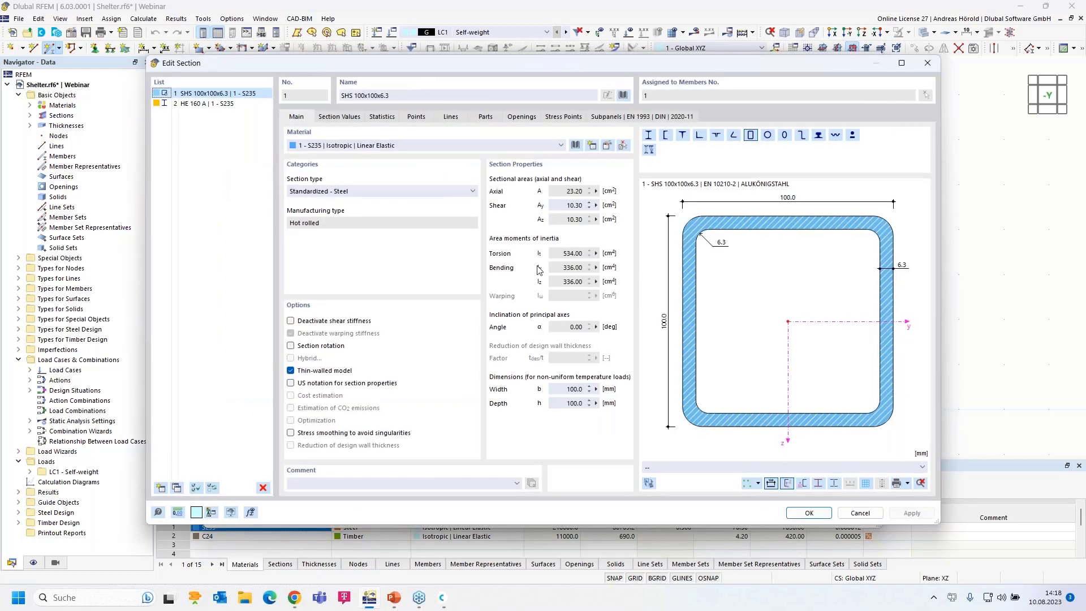
- Pick SHS 100x100x6.3 from the EN 10210-2 hollow sections library and open its S235 material
{"action": "left_click", "coordinate": [623, 95]}
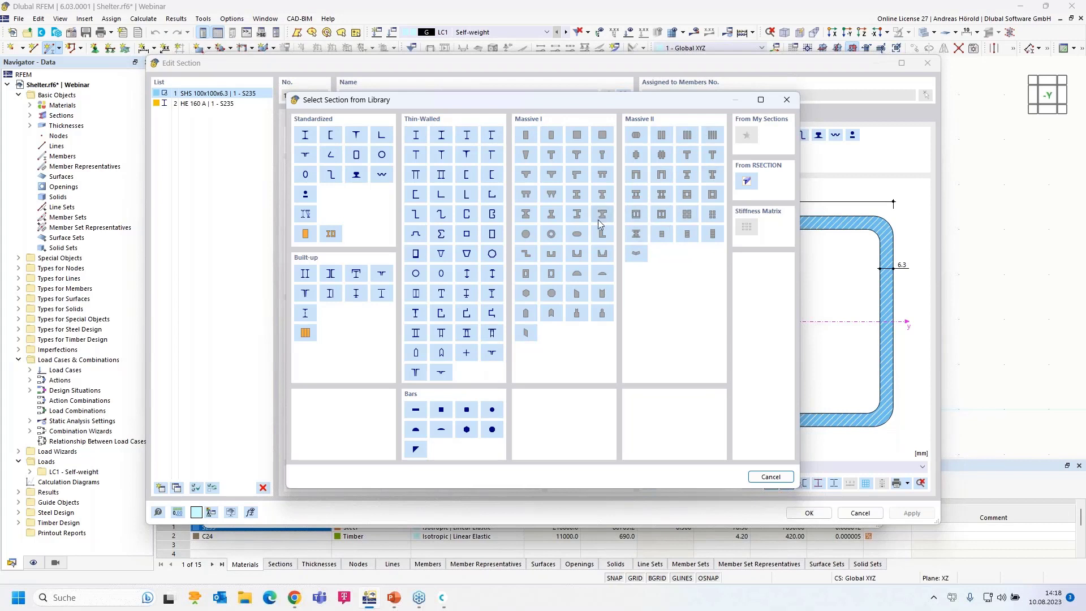
{"action": "left_click", "coordinate": [356, 155]}
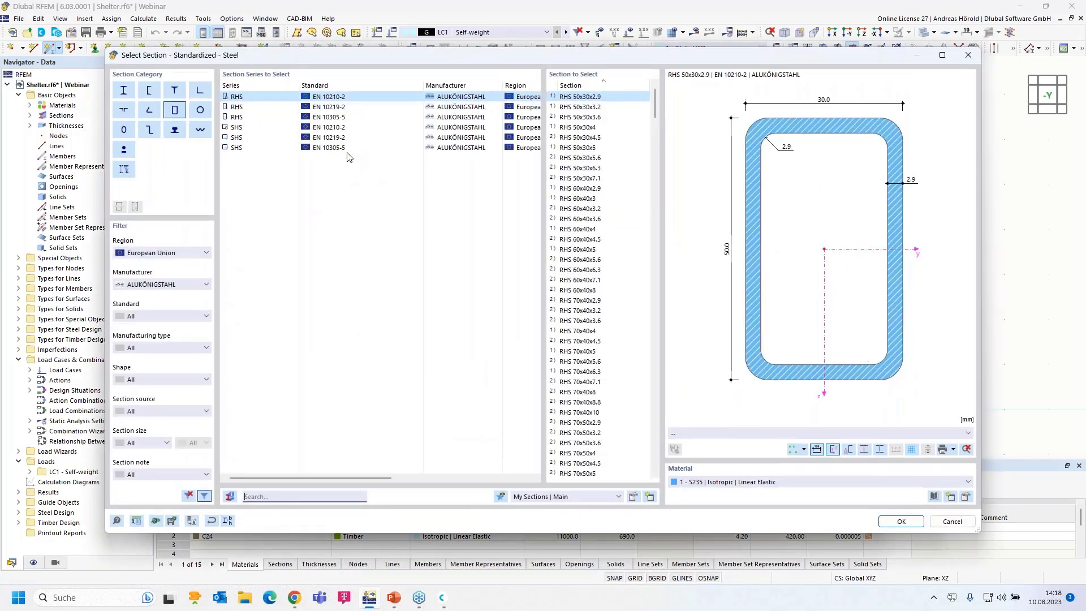
{"action": "left_click", "coordinate": [240, 131]}
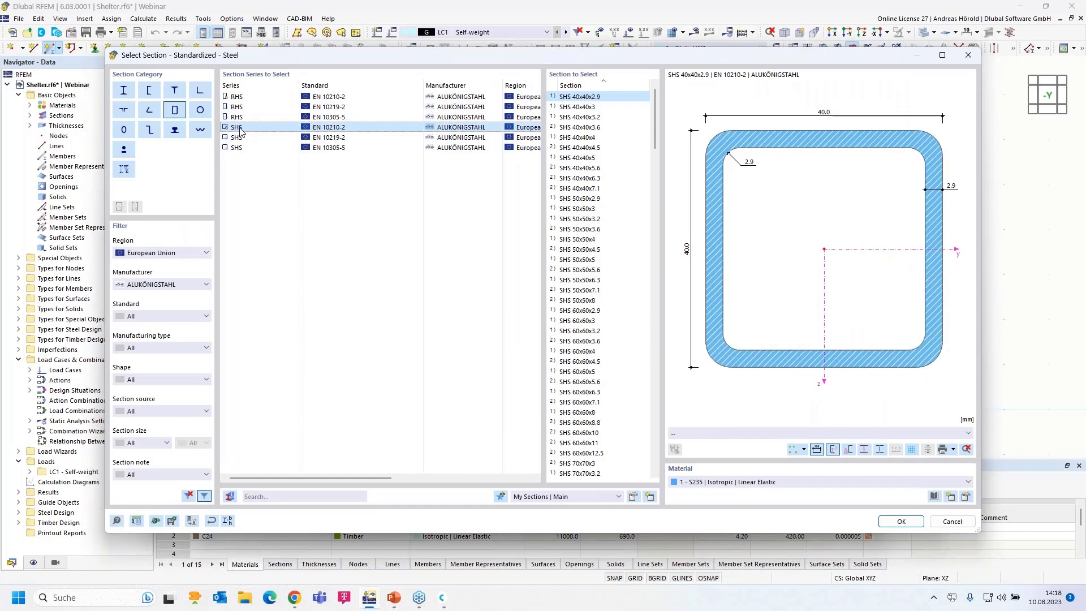
{"action": "scroll", "coordinate": [585, 317], "scroll_direction": "down", "scroll_amount": 14}
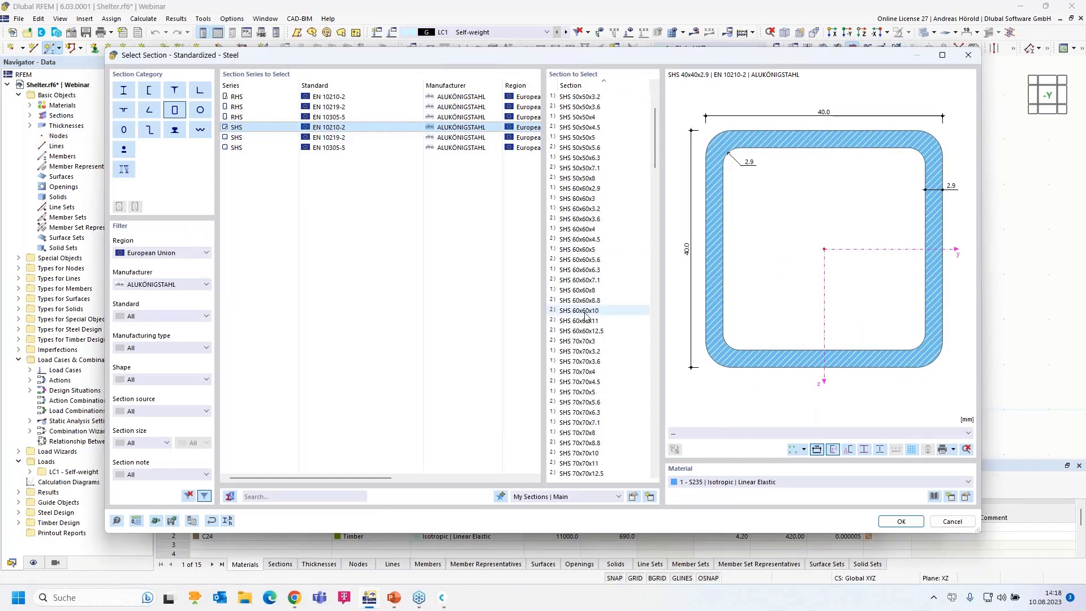
{"action": "scroll", "coordinate": [586, 317], "scroll_direction": "down", "scroll_amount": 5}
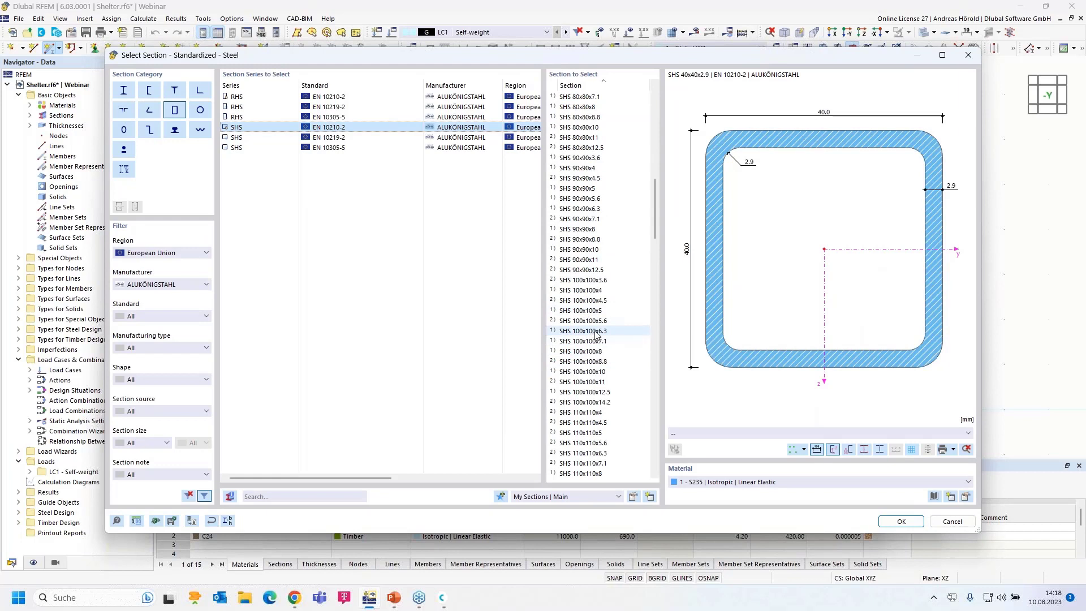
{"action": "left_click", "coordinate": [592, 332]}
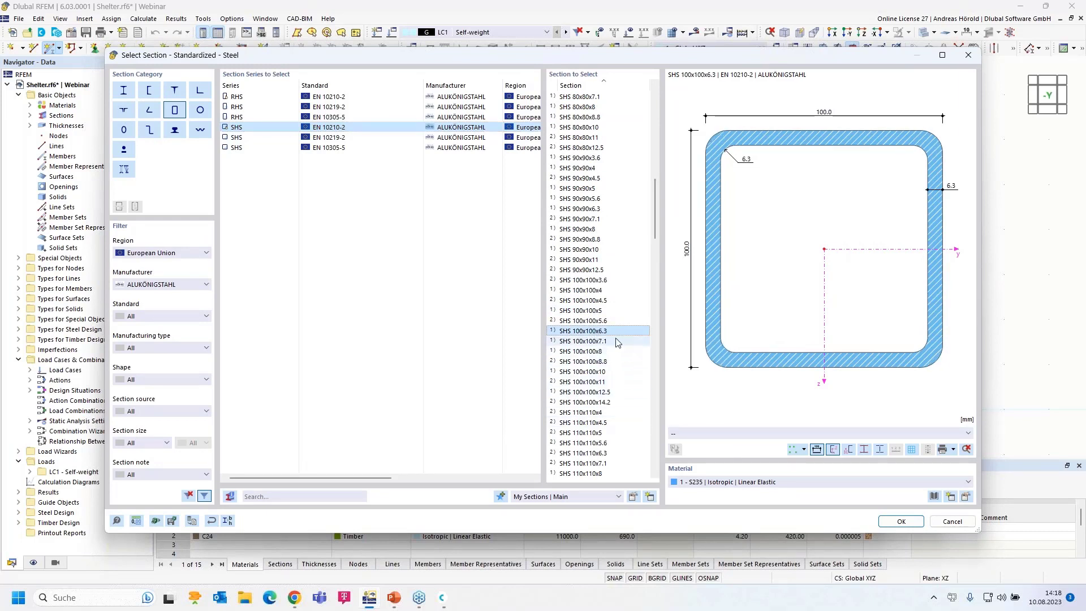
{"action": "left_click", "coordinate": [966, 496]}
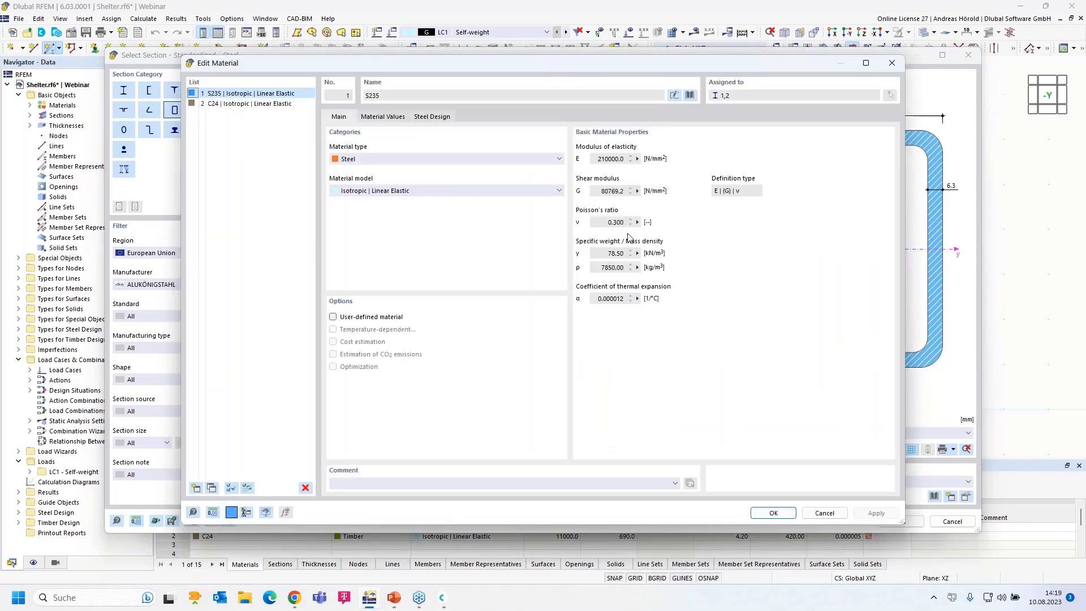
- Select S235 from the European Union steel material library and accept its properties
{"action": "left_click", "coordinate": [690, 95]}
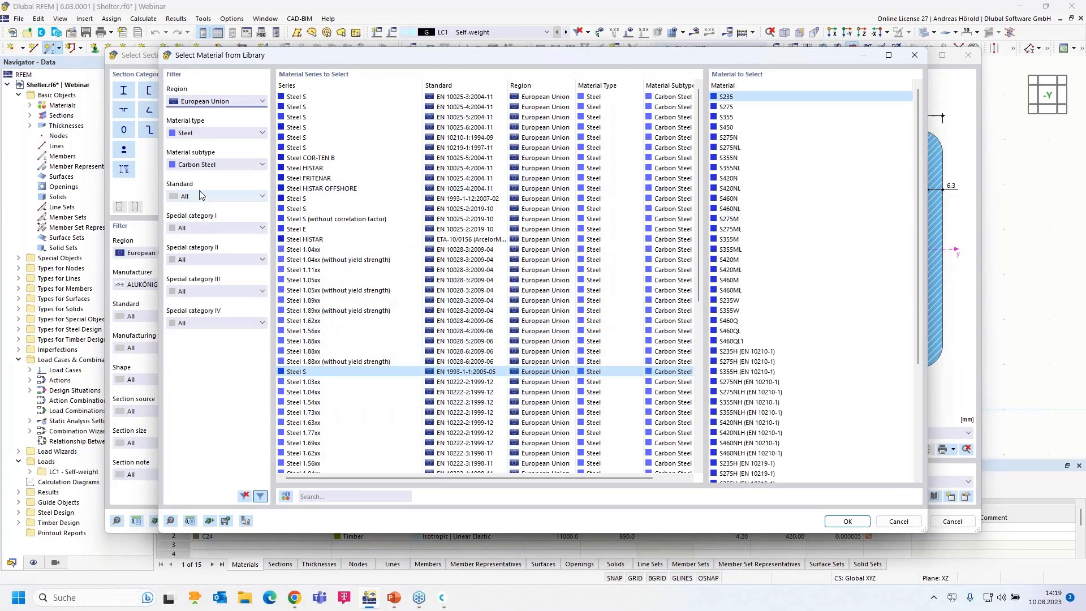
{"action": "left_click", "coordinate": [206, 102]}
{"action": "left_click", "coordinate": [206, 102]}
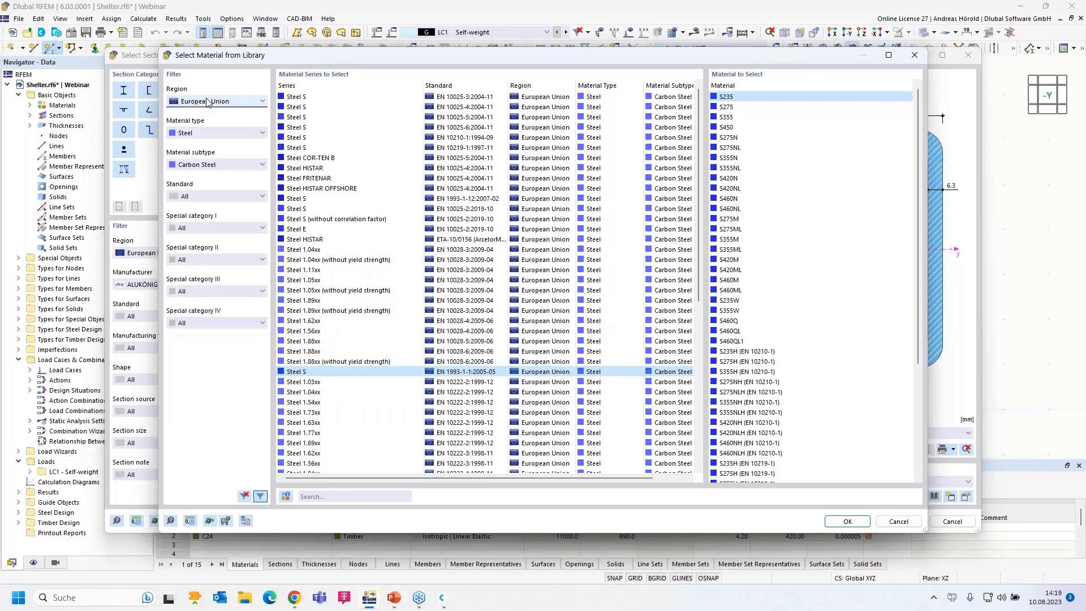
{"action": "left_click", "coordinate": [207, 134]}
{"action": "left_click", "coordinate": [207, 134]}
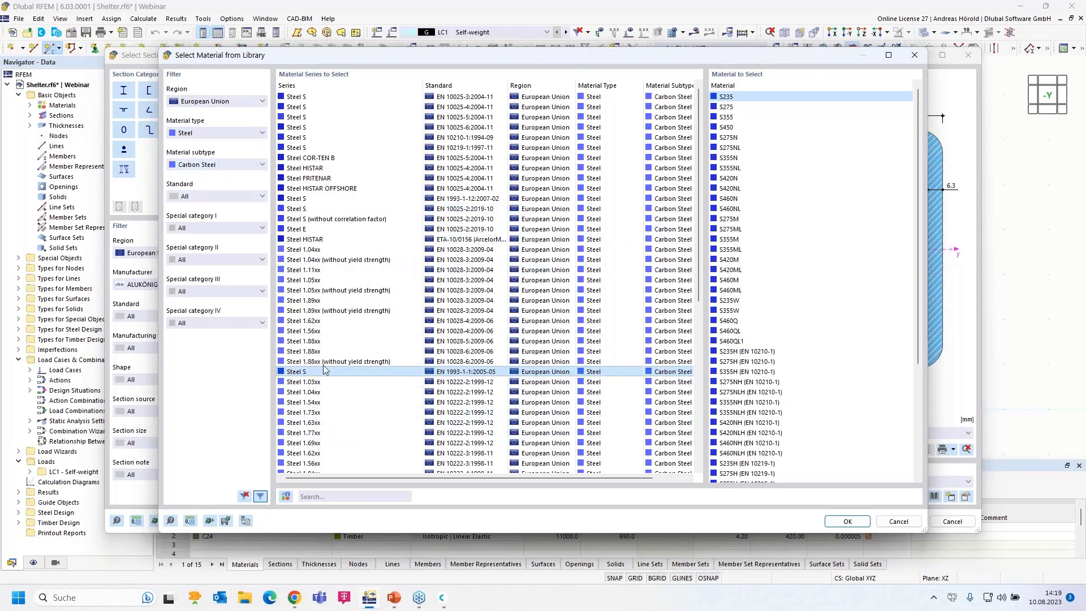
{"action": "left_click", "coordinate": [845, 522]}
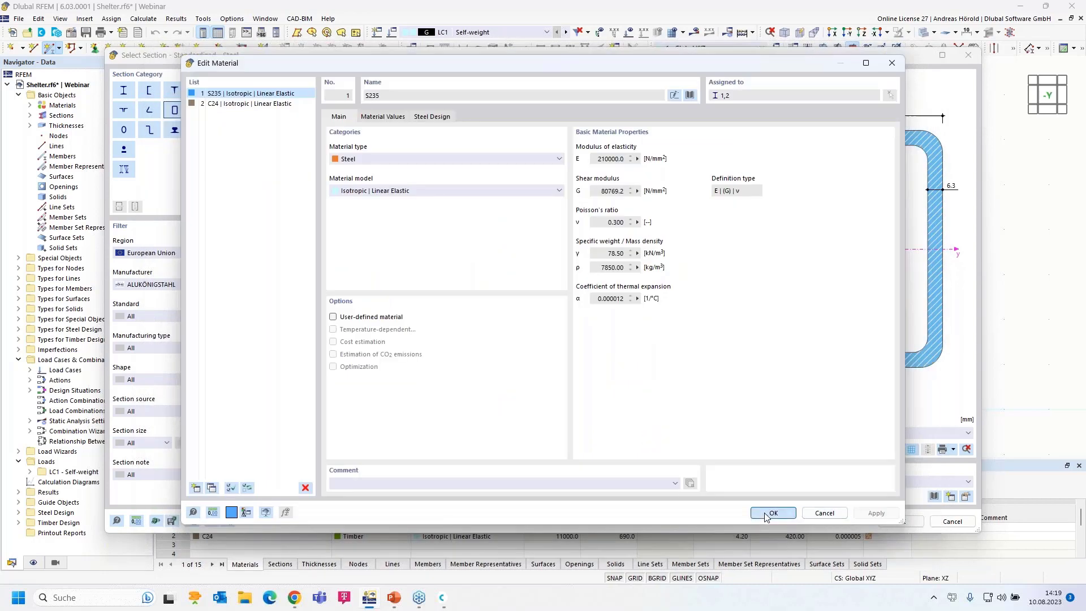
{"action": "left_click", "coordinate": [770, 513]}
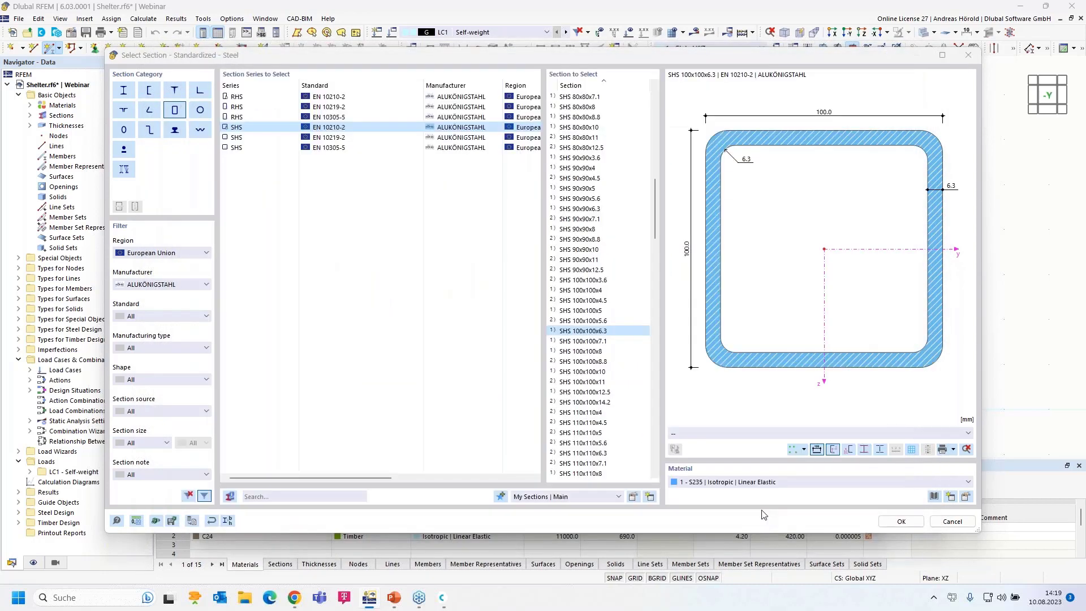
- Confirm the SHS 100x100x6.3 section and the new member settings to start placing it
{"action": "left_click", "coordinate": [901, 521]}
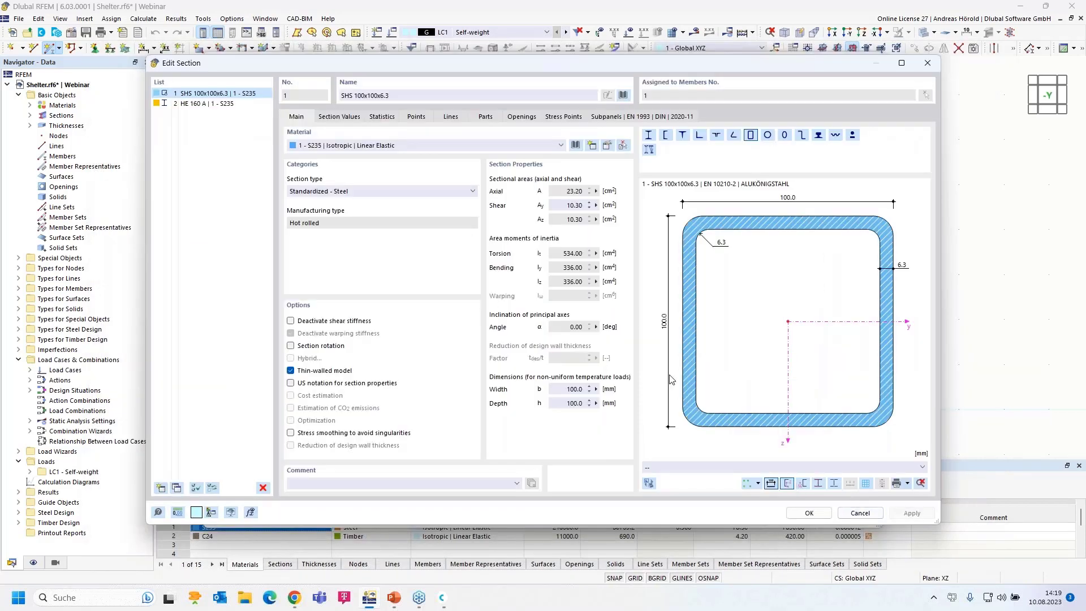
{"action": "left_click", "coordinate": [798, 512]}
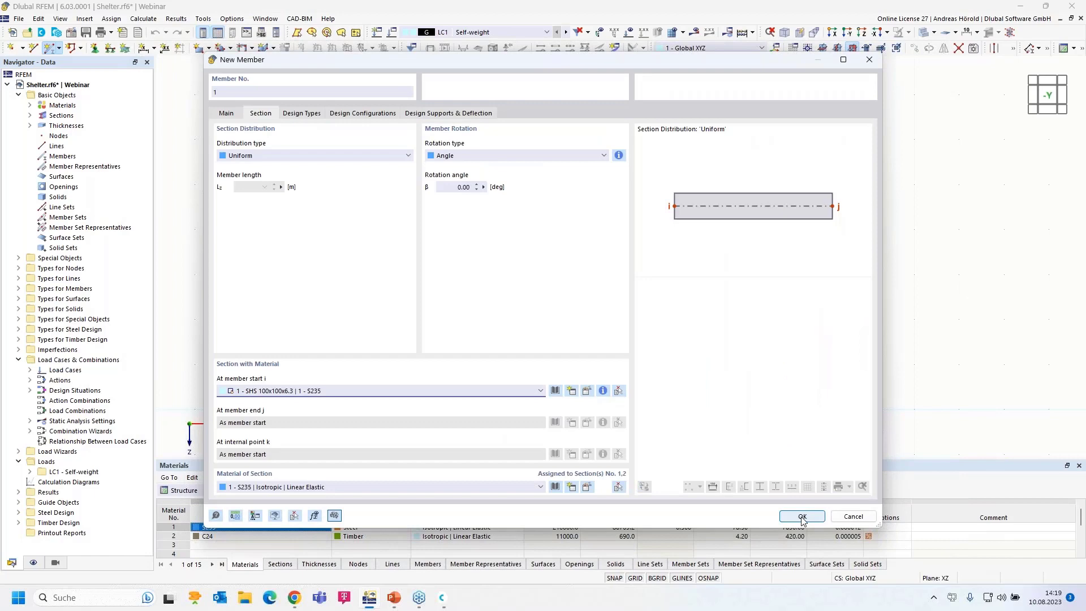
{"action": "left_click", "coordinate": [802, 516]}
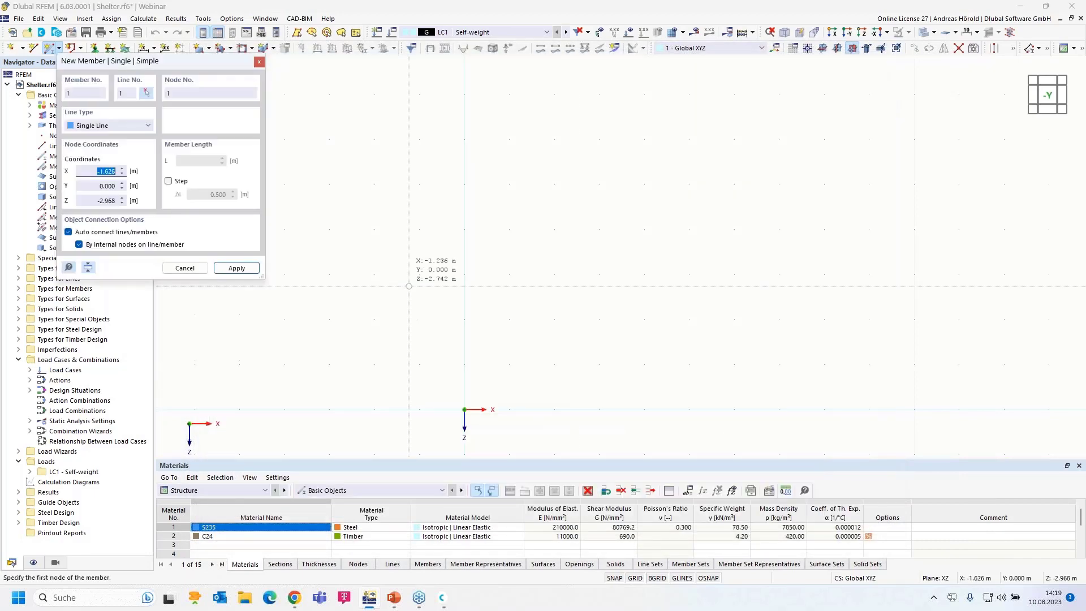
- Draw a 3 m vertical column from the origin up to Z -3.000
{"action": "left_click", "coordinate": [464, 409]}
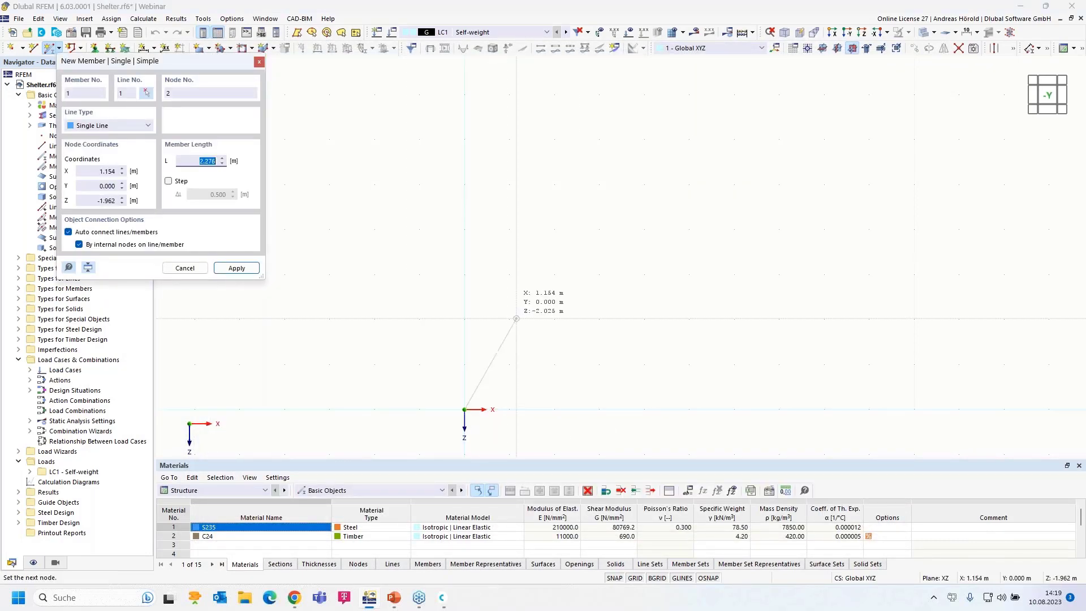
{"action": "left_click", "coordinate": [466, 275]}
{"action": "key", "text": "Escape"}
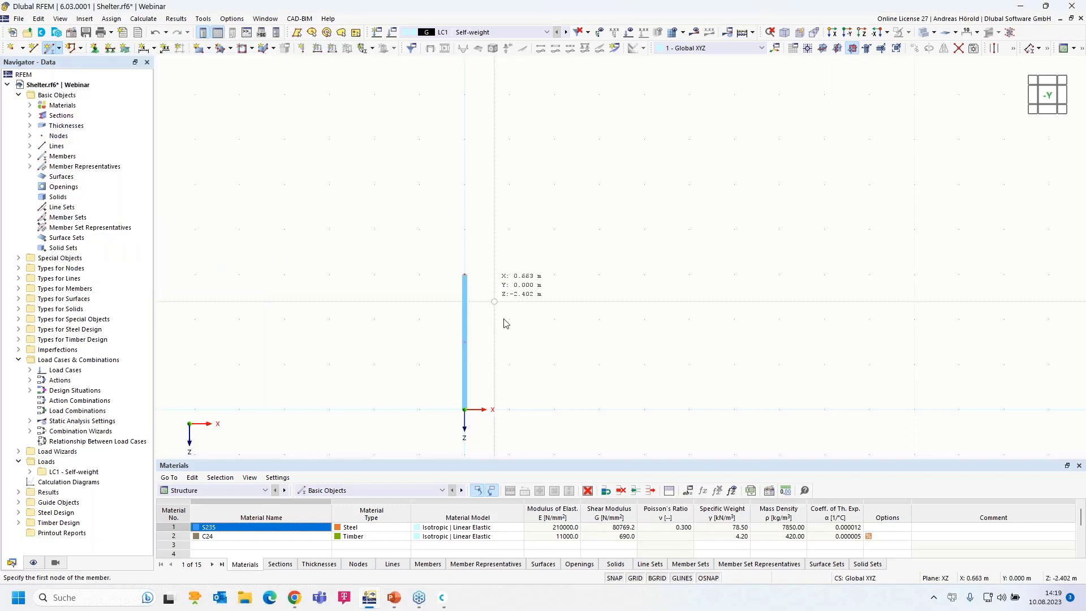
{"action": "scroll", "coordinate": [509, 373], "scroll_direction": "up", "scroll_amount": 3}
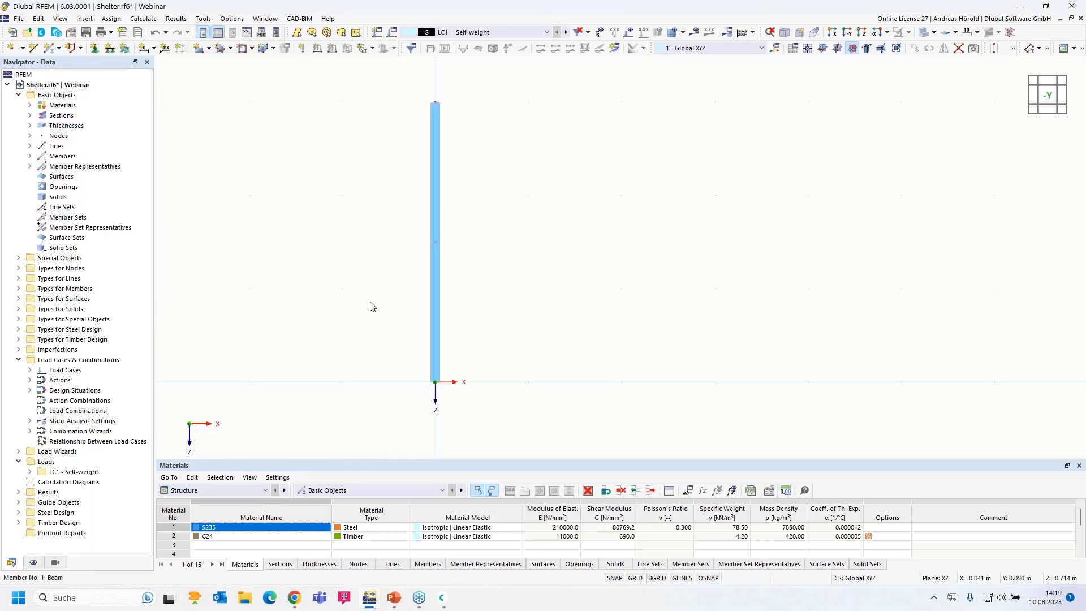
- Choose the 2 - Fixed nodal support, review its uX and φx options unchanged, and confirm it
{"action": "left_click", "coordinate": [95, 49]}
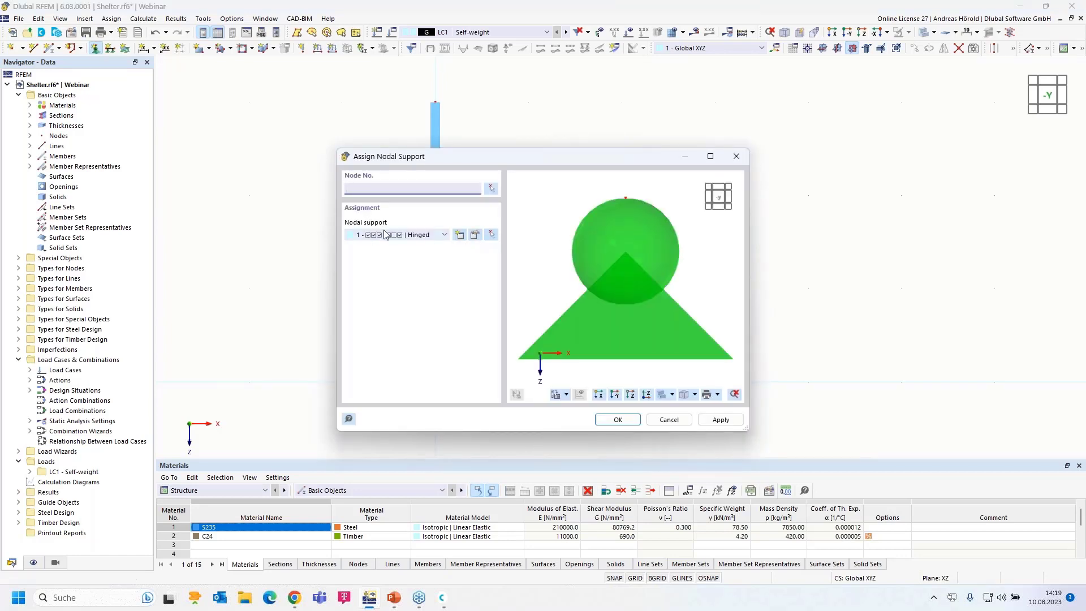
{"action": "left_click", "coordinate": [444, 235]}
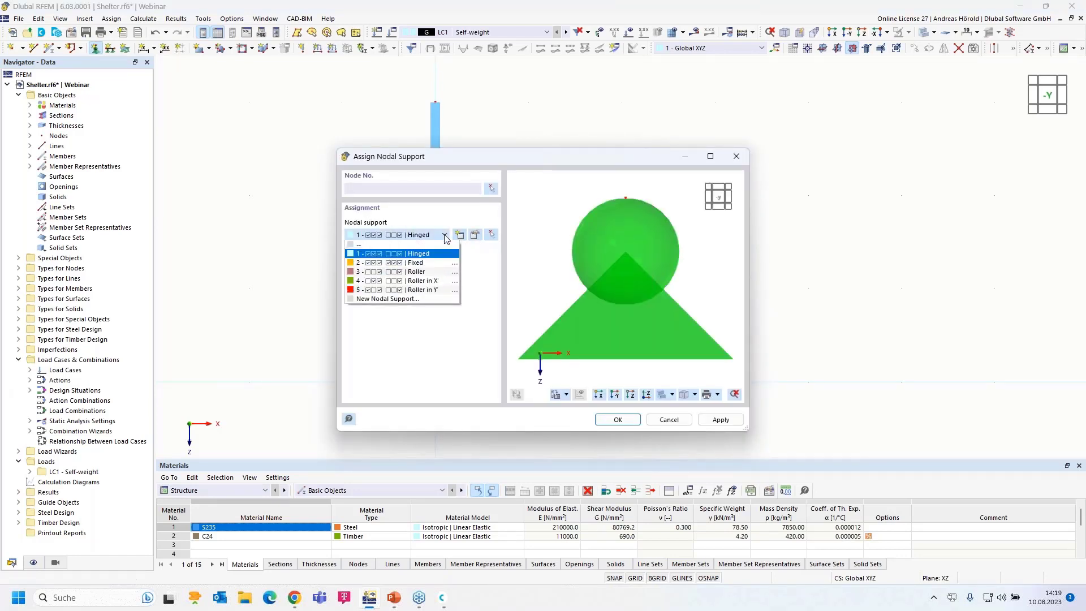
{"action": "left_click", "coordinate": [428, 264]}
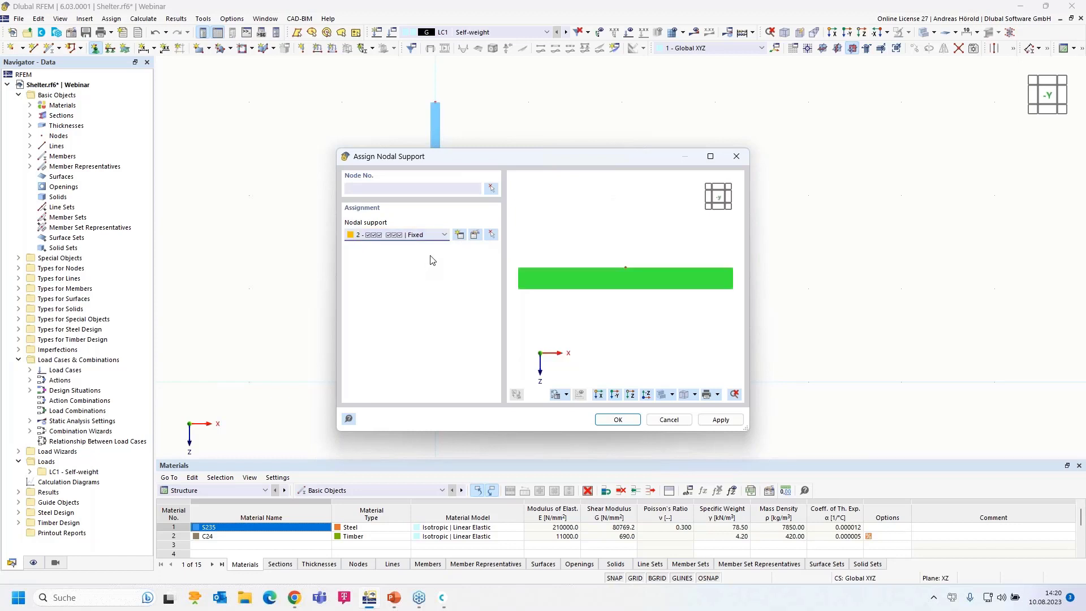
{"action": "left_click", "coordinate": [475, 234]}
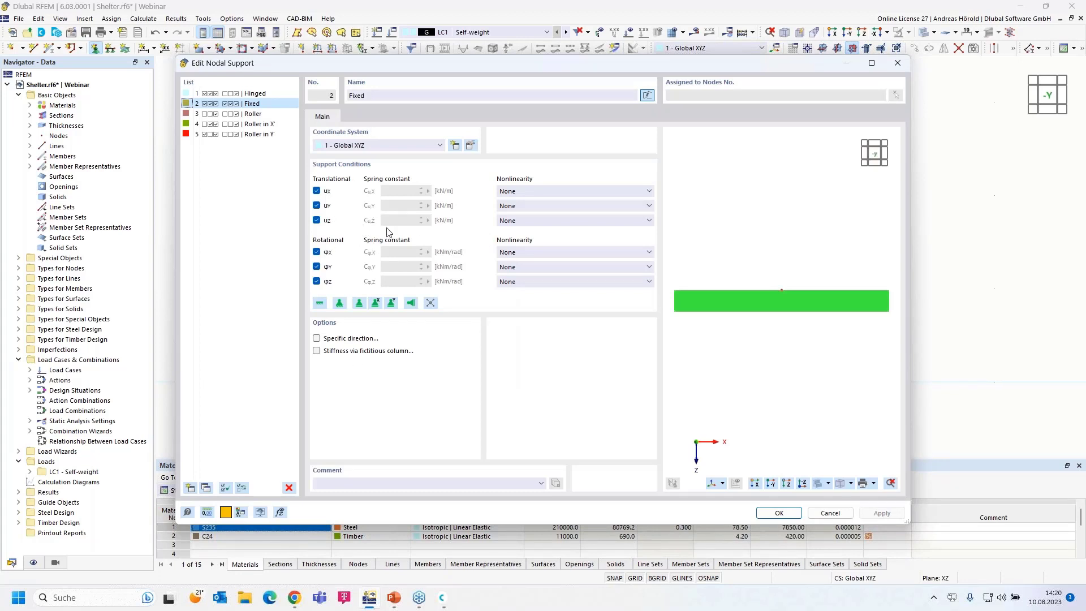
{"action": "left_click", "coordinate": [584, 192]}
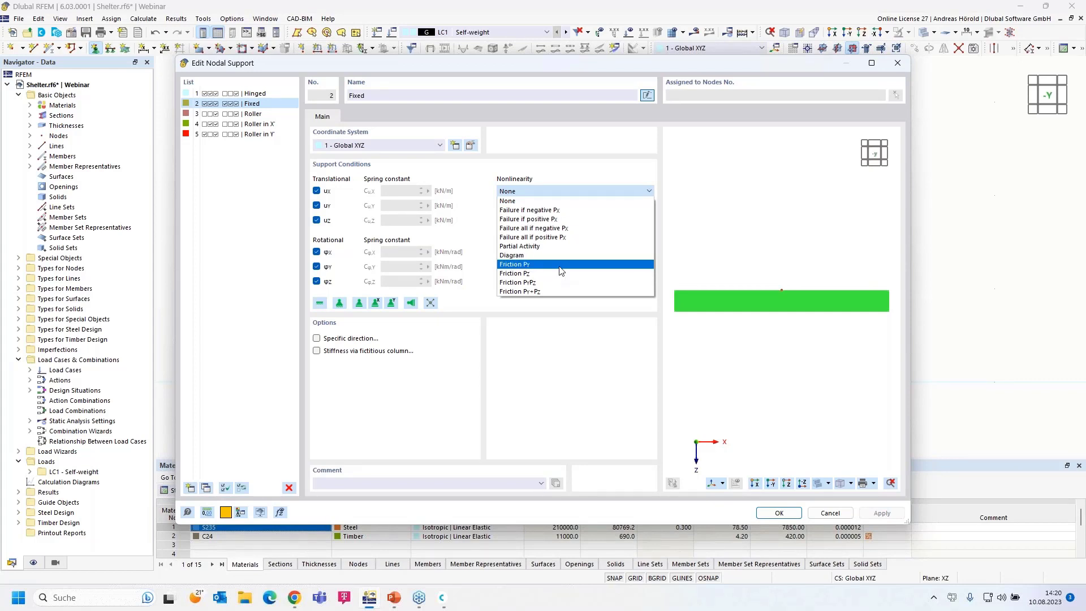
{"action": "left_click", "coordinate": [577, 360]}
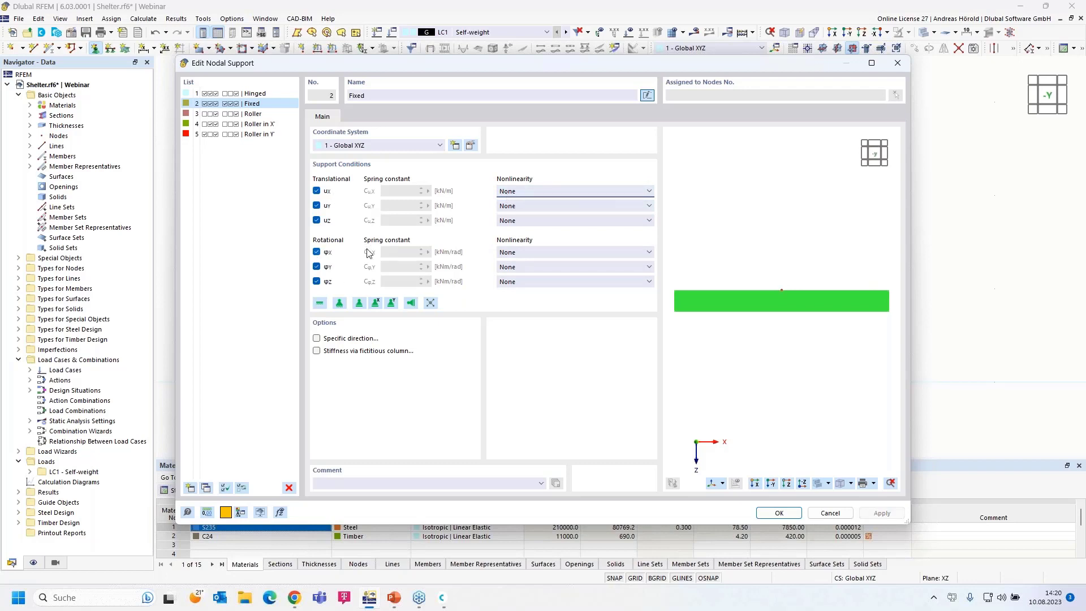
{"action": "left_click", "coordinate": [582, 253]}
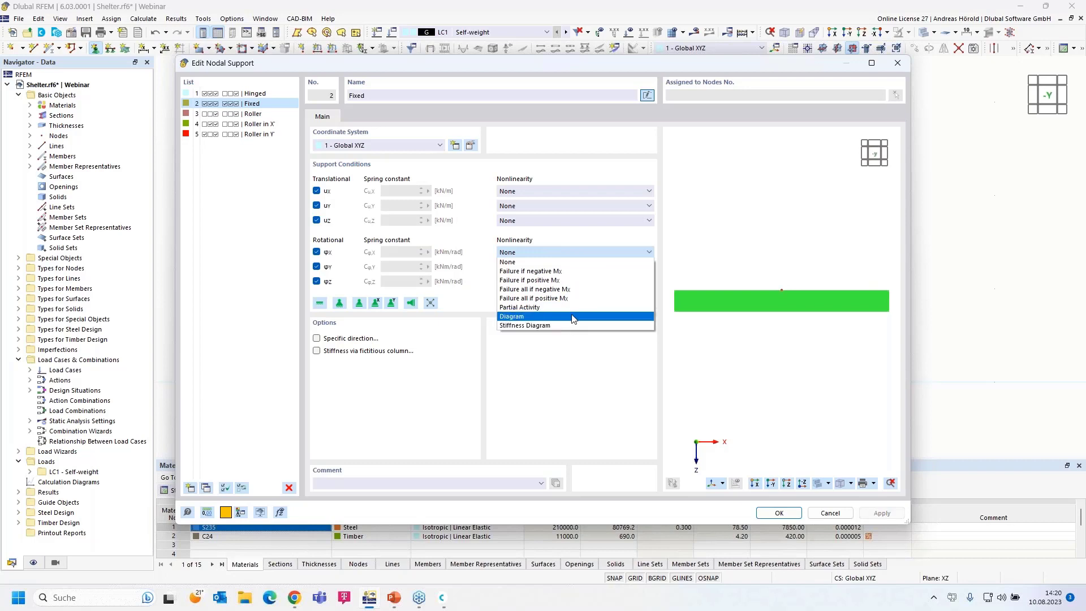
{"action": "left_click", "coordinate": [557, 399]}
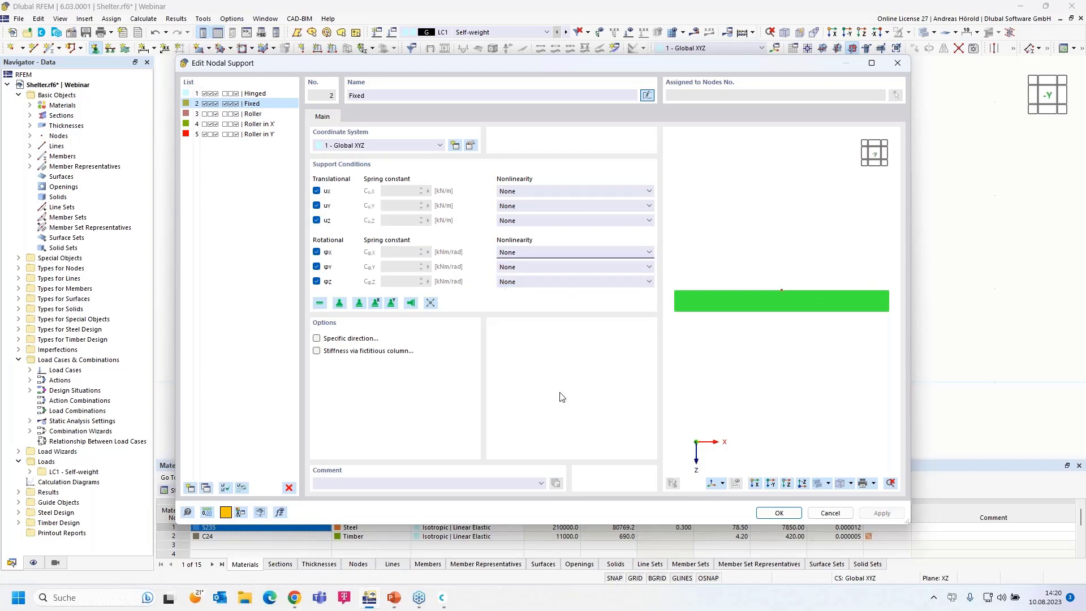
{"action": "left_click", "coordinate": [779, 513]}
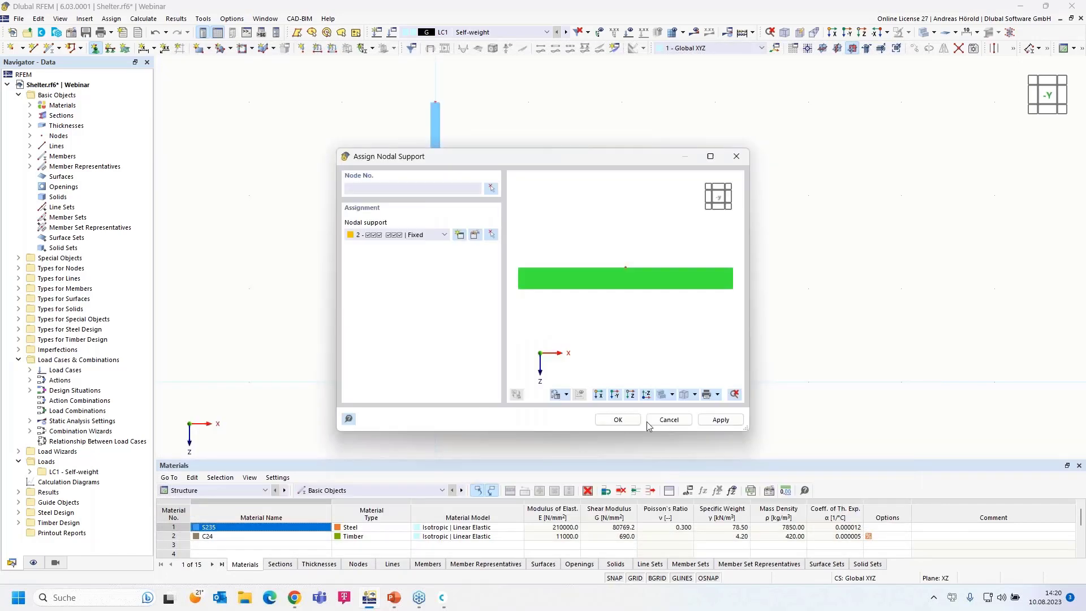
{"action": "left_click", "coordinate": [604, 421]}
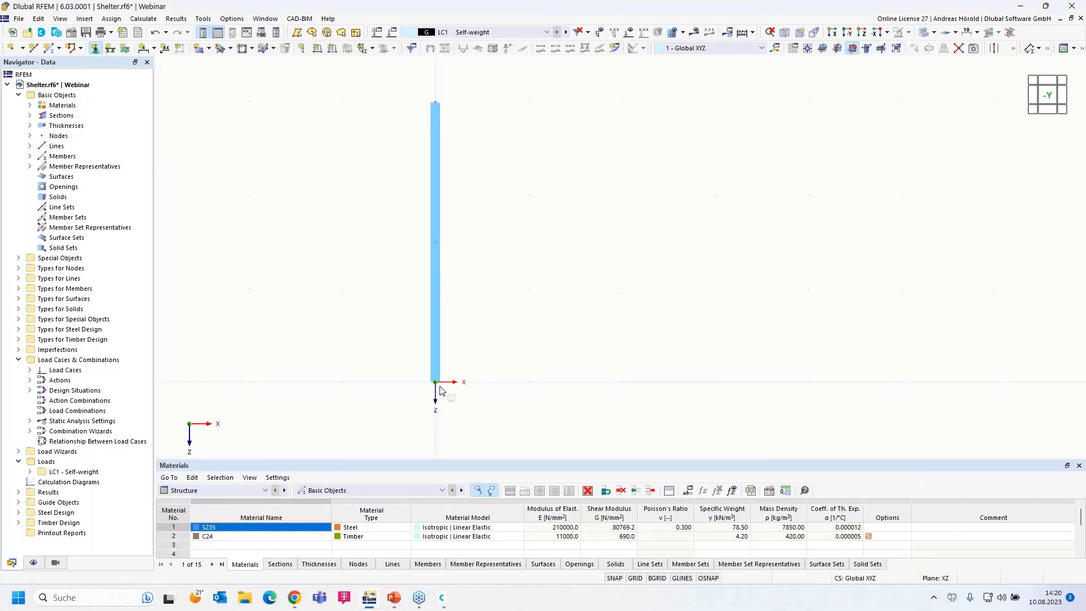
- Assign the fixed support to node 1 and shrink the displayed support symbol
{"action": "left_click", "coordinate": [435, 382]}
{"action": "scroll", "coordinate": [492, 377], "scroll_direction": "up", "scroll_amount": 1}
{"action": "key", "text": "Escape"}
{"action": "middle_click_drag", "start_coordinate": [508, 347], "coordinate": [527, 372]}
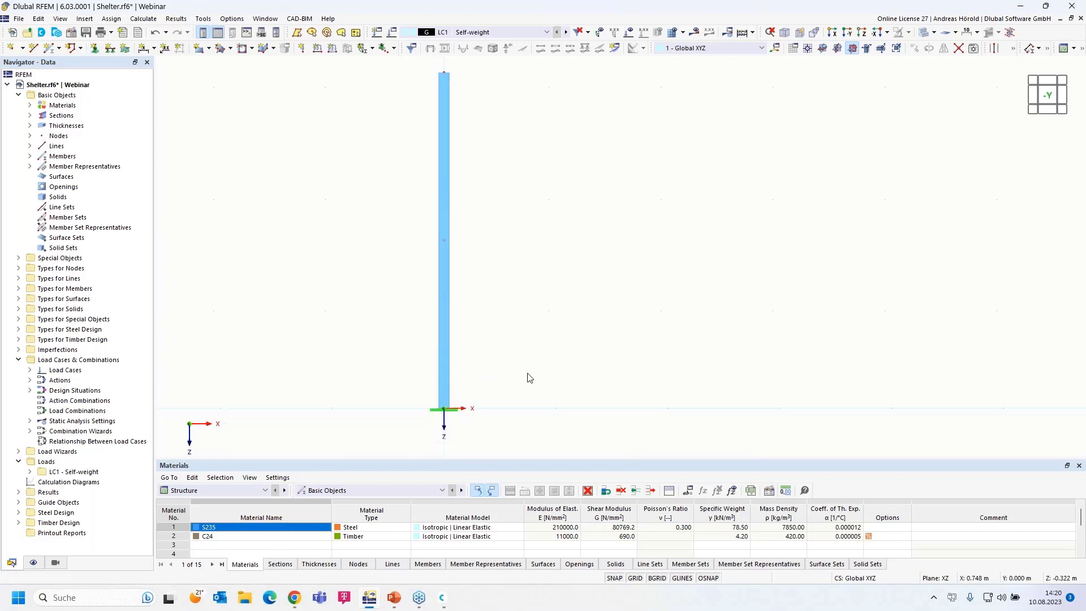
{"action": "right_click", "coordinate": [451, 415]}
{"action": "left_click_drag", "start_coordinate": [659, 252], "coordinate": [711, 263]}
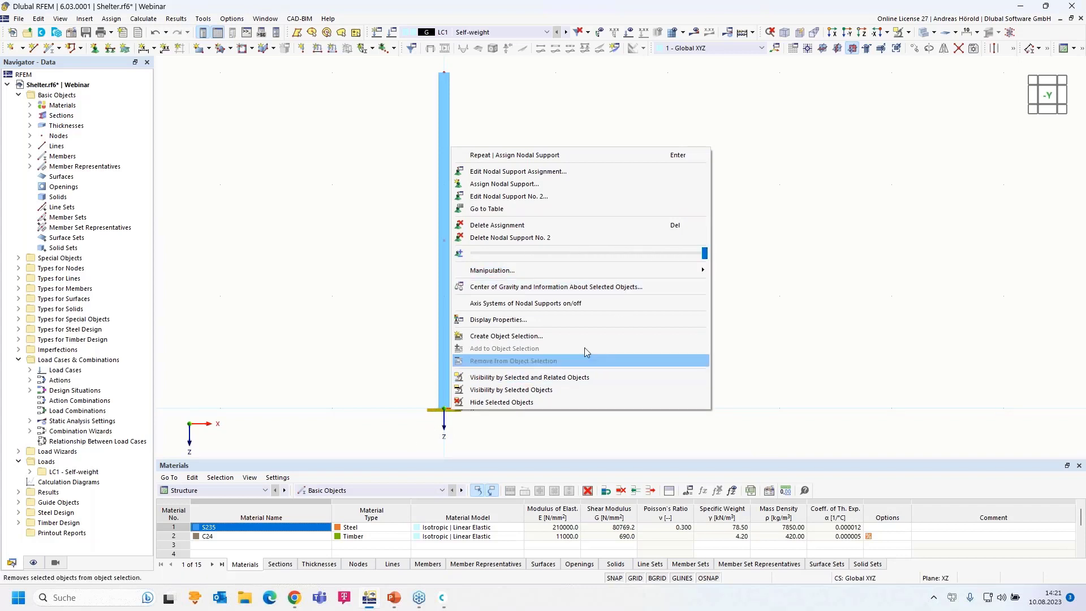
{"action": "left_click_drag", "start_coordinate": [704, 253], "coordinate": [674, 265]}
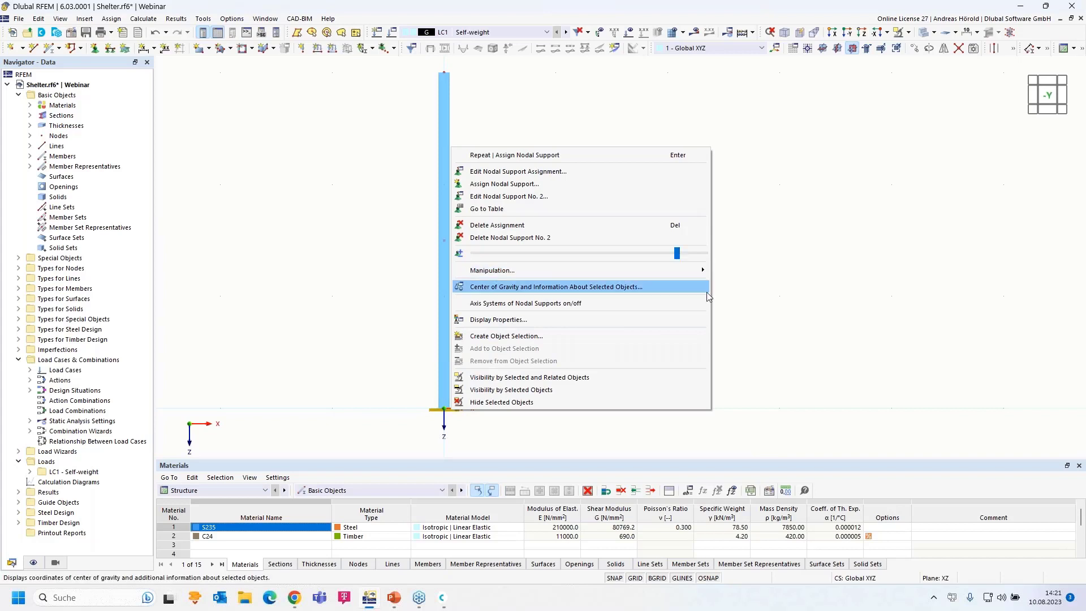
{"action": "left_click", "coordinate": [766, 296]}
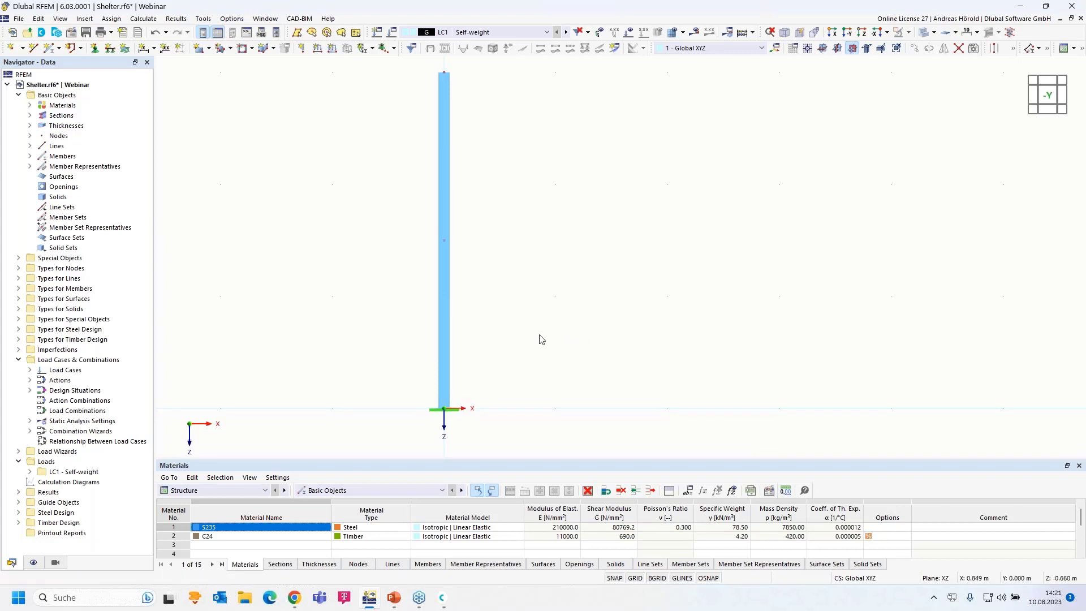
{"action": "scroll", "coordinate": [486, 407], "scroll_direction": "down", "scroll_amount": 1}
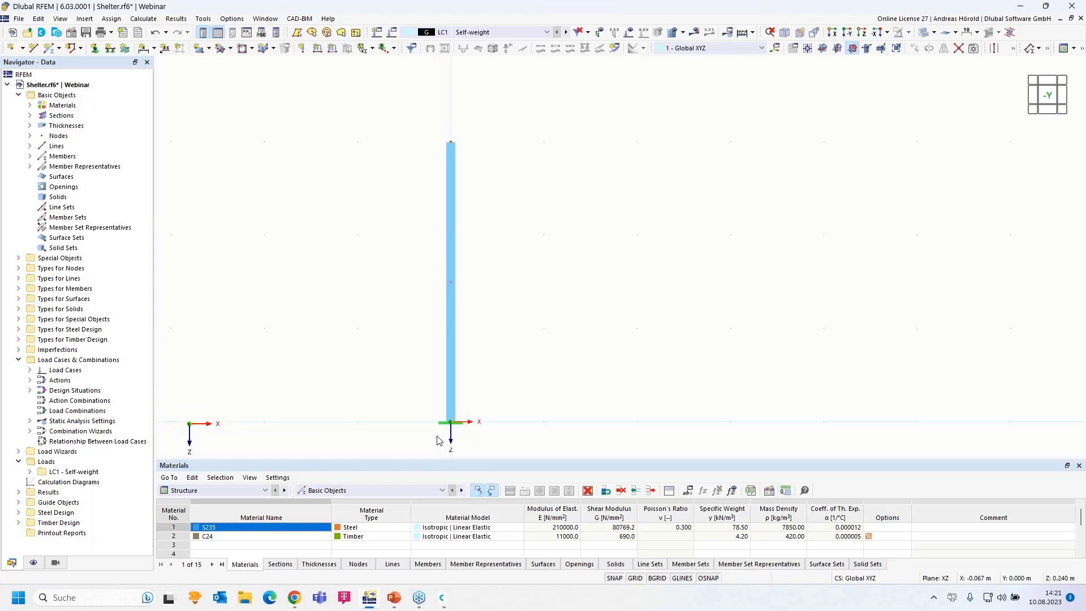
- Copy the column with its supported nodes 5.000 m along X to form a second column
{"action": "left_click_drag", "start_coordinate": [394, 449], "coordinate": [565, 116]}
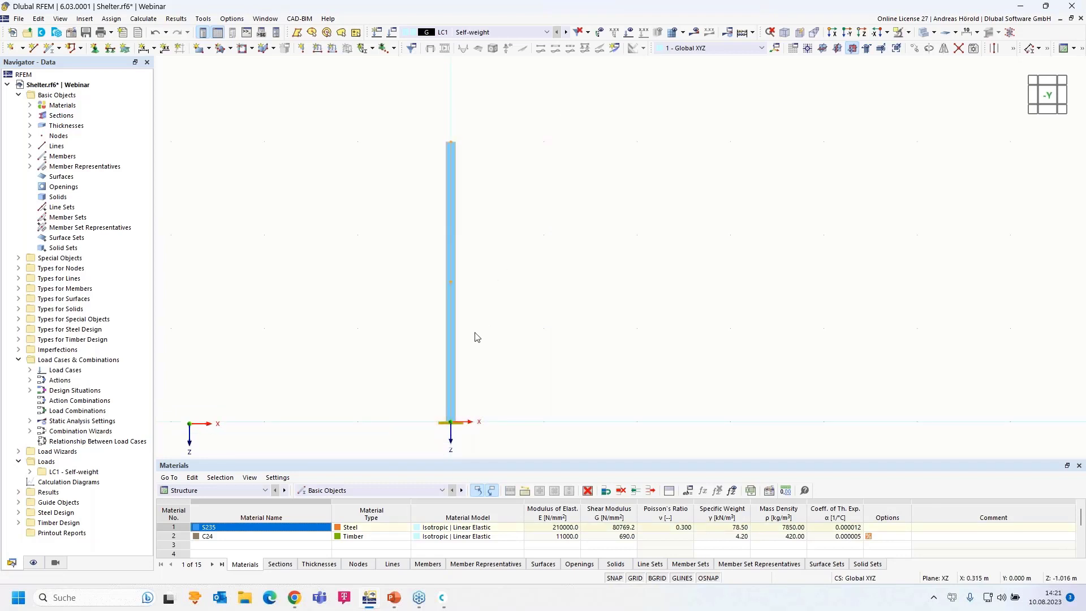
{"action": "mouse_move", "coordinate": [452, 357]}
{"action": "mouse_move", "coordinate": [449, 408]}
{"action": "left_click_drag", "start_coordinate": [451, 421], "coordinate": [918, 422]}
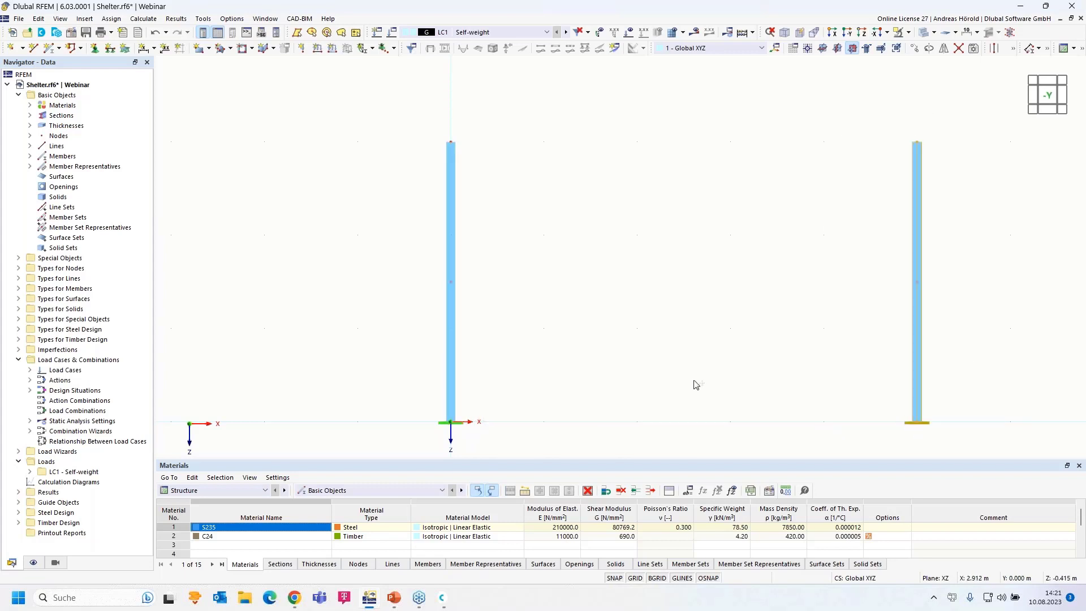
{"action": "scroll", "coordinate": [609, 354], "scroll_direction": "down", "scroll_amount": 2}
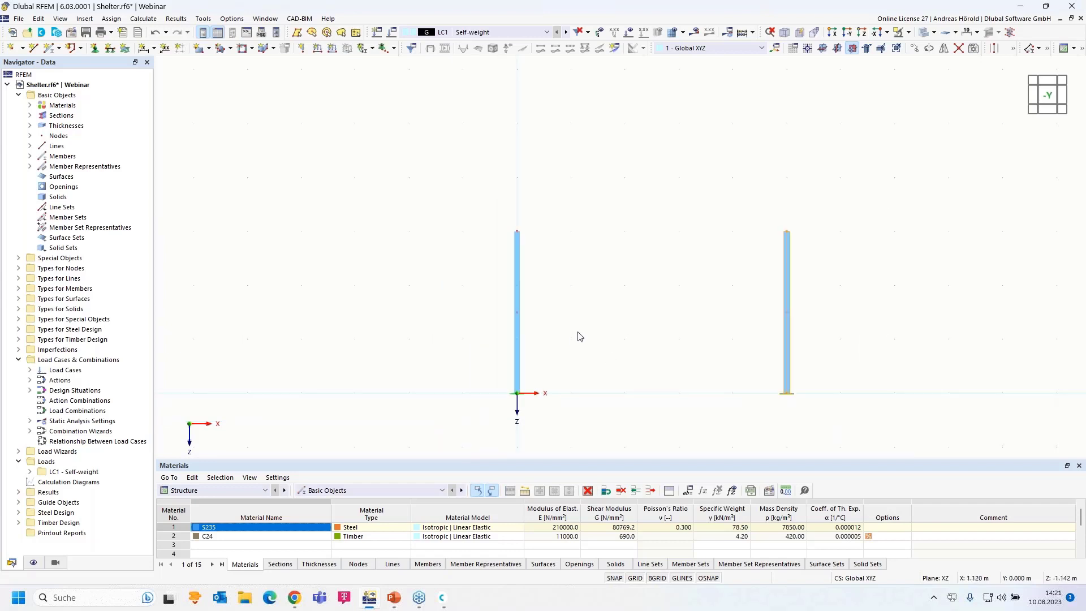
{"action": "scroll", "coordinate": [630, 293], "scroll_direction": "up", "scroll_amount": 3}
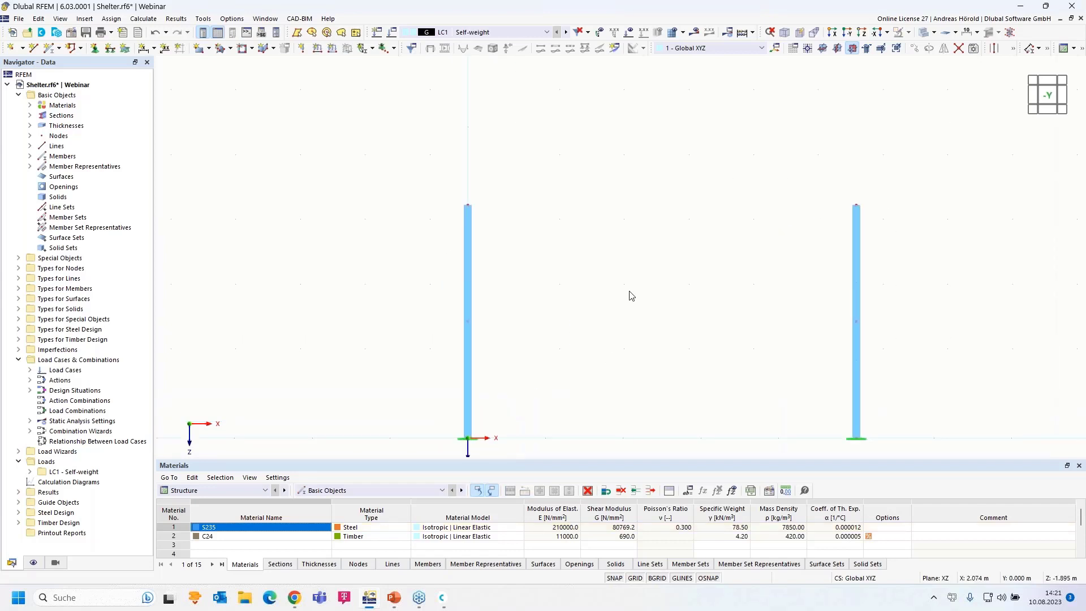
{"action": "middle_click_drag", "start_coordinate": [631, 293], "coordinate": [574, 227]}
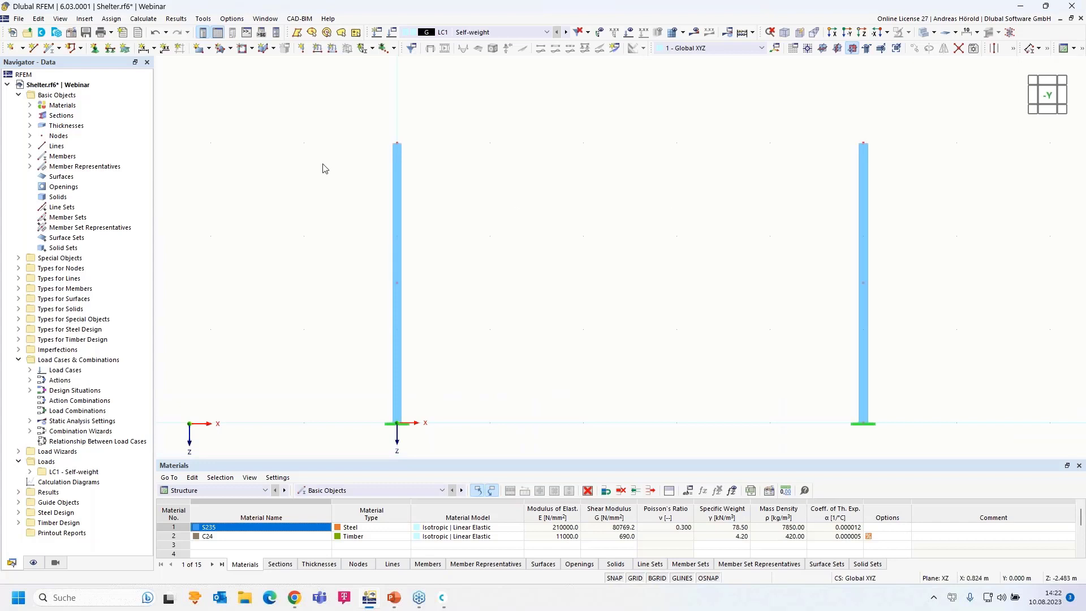
- Start a new member and assign it the library HE 160 A (EN 10365:2017) I-beam section in S235
{"action": "left_click", "coordinate": [50, 50]}
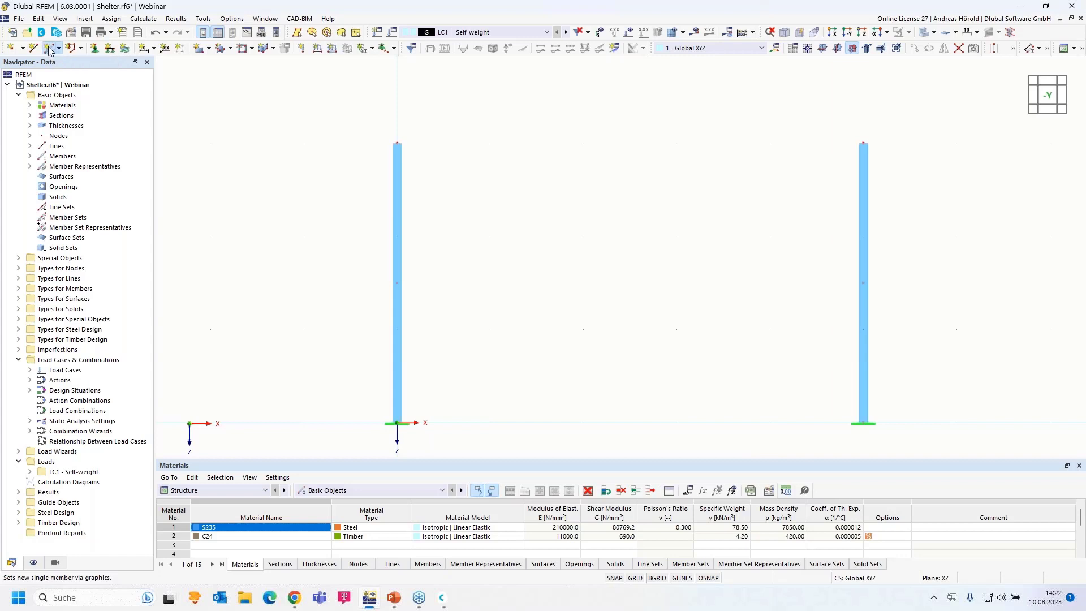
{"action": "left_click", "coordinate": [262, 115]}
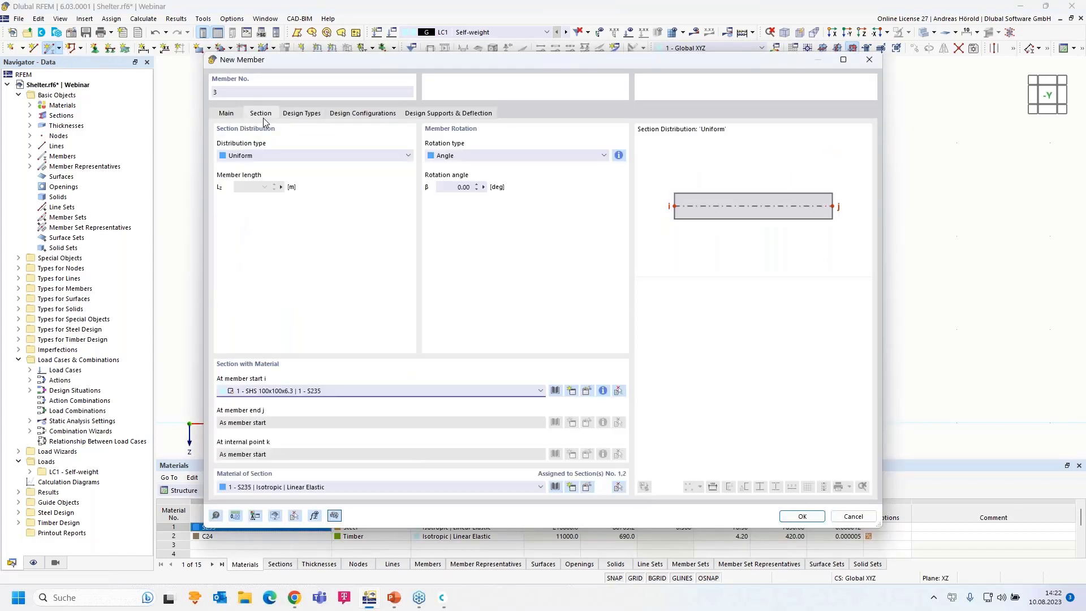
{"action": "left_click", "coordinate": [523, 390]}
{"action": "left_click", "coordinate": [520, 415]}
{"action": "left_click", "coordinate": [587, 391]}
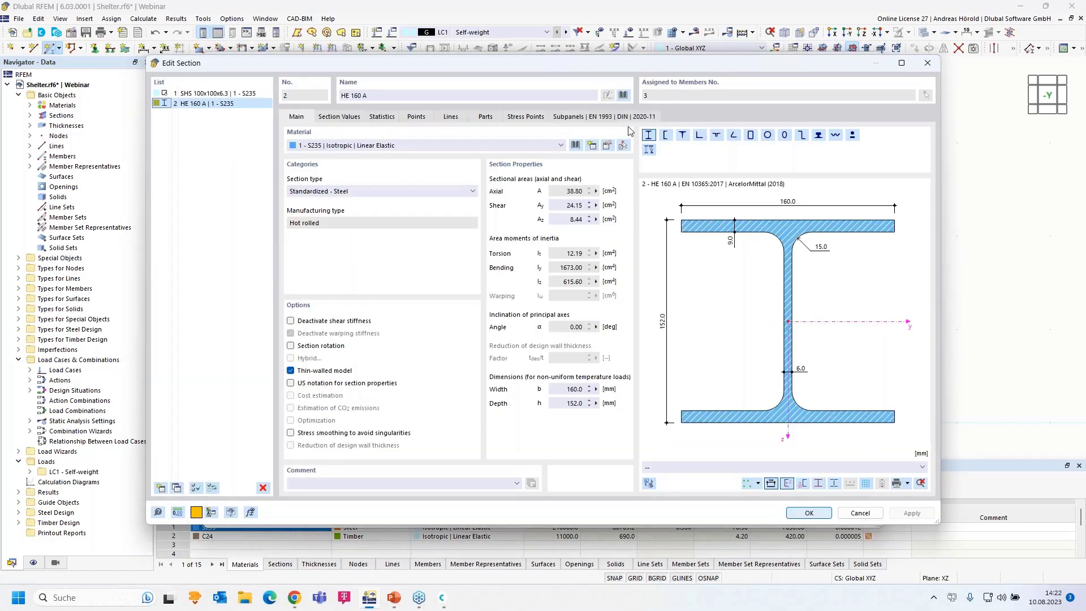
{"action": "left_click", "coordinate": [623, 96]}
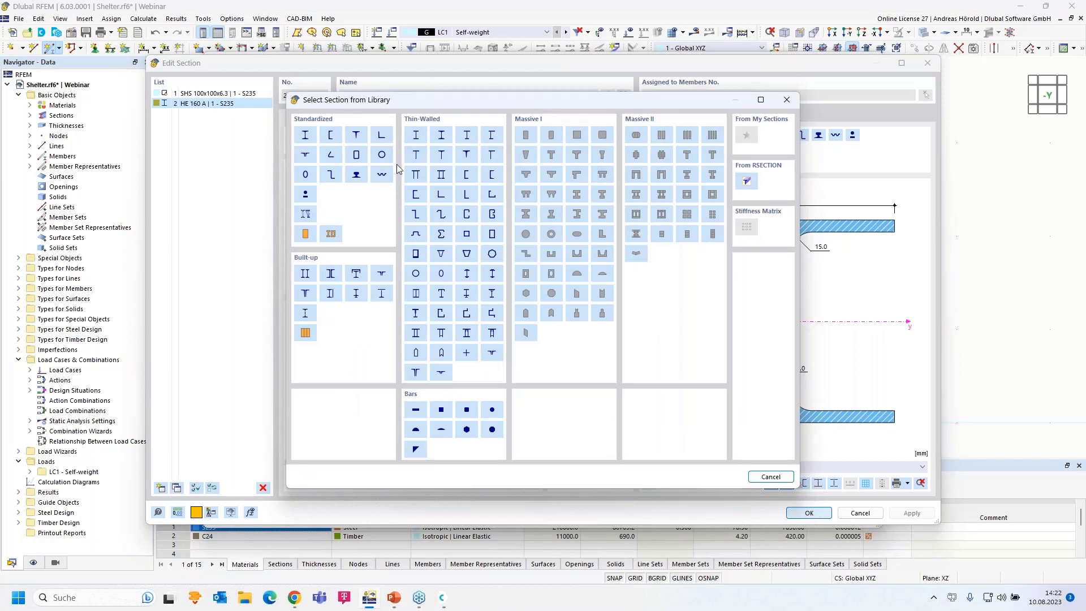
{"action": "left_click", "coordinate": [304, 136]}
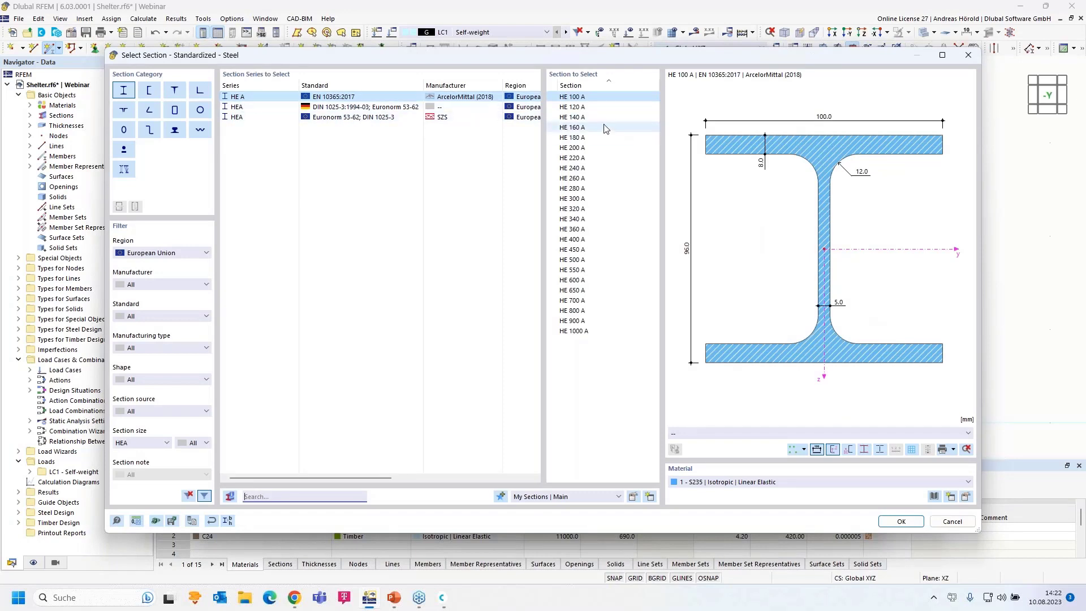
{"action": "left_click", "coordinate": [585, 129]}
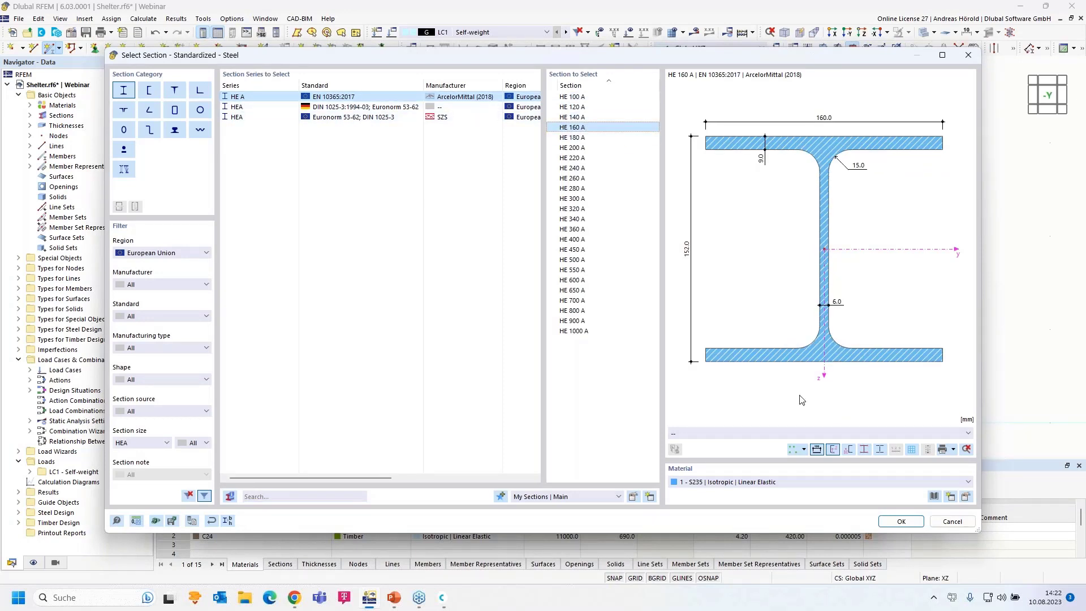
{"action": "left_click", "coordinate": [895, 521]}
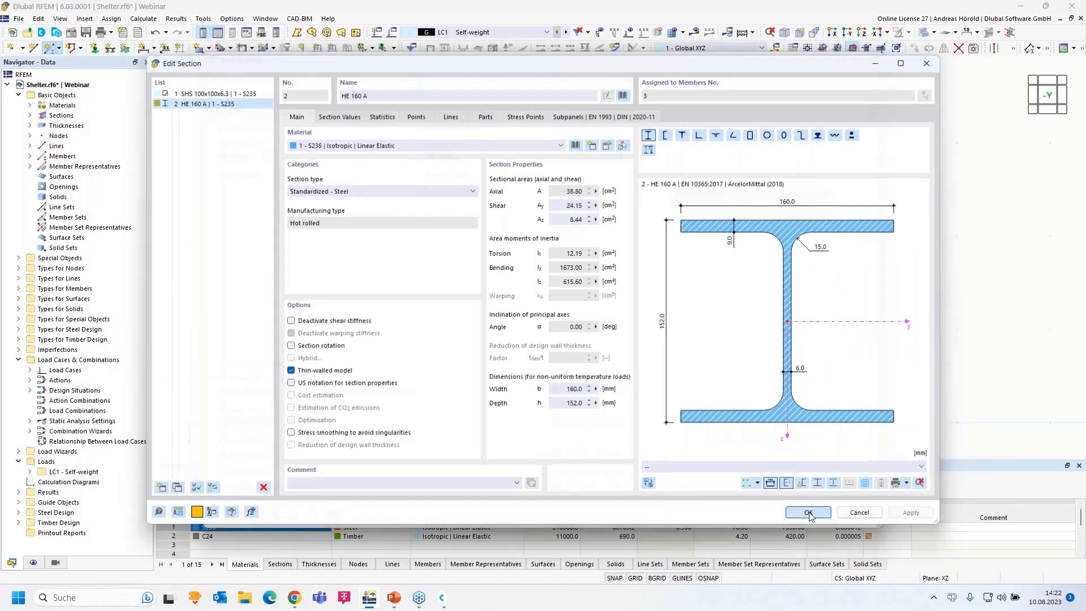
{"action": "left_click", "coordinate": [809, 513]}
- Draw the beam from X -1, Z -3 across the left and right column tops
{"action": "left_click", "coordinate": [800, 516]}
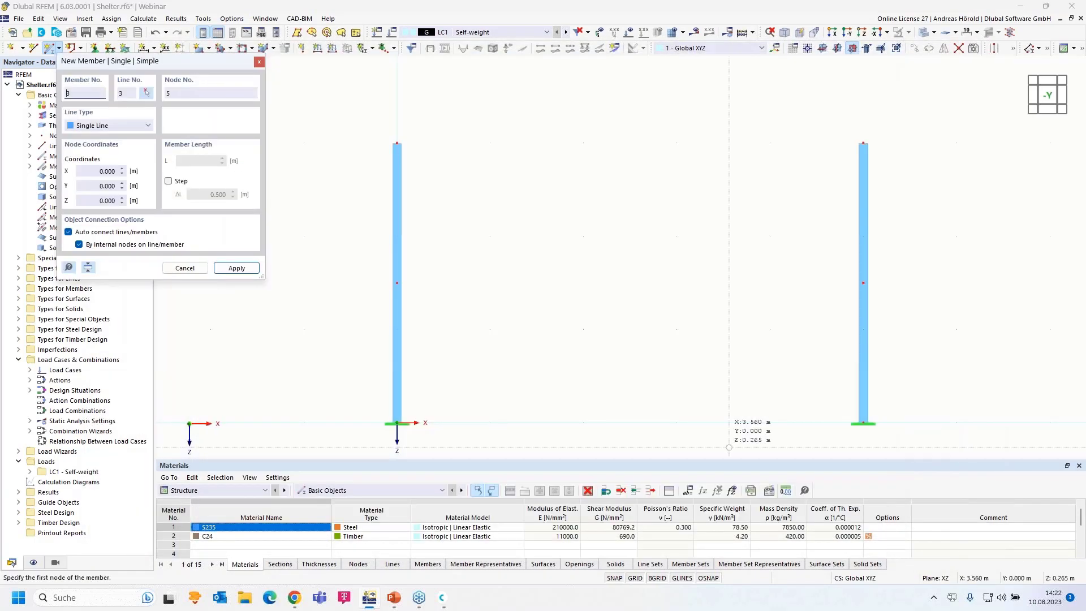
{"action": "left_click", "coordinate": [304, 143]}
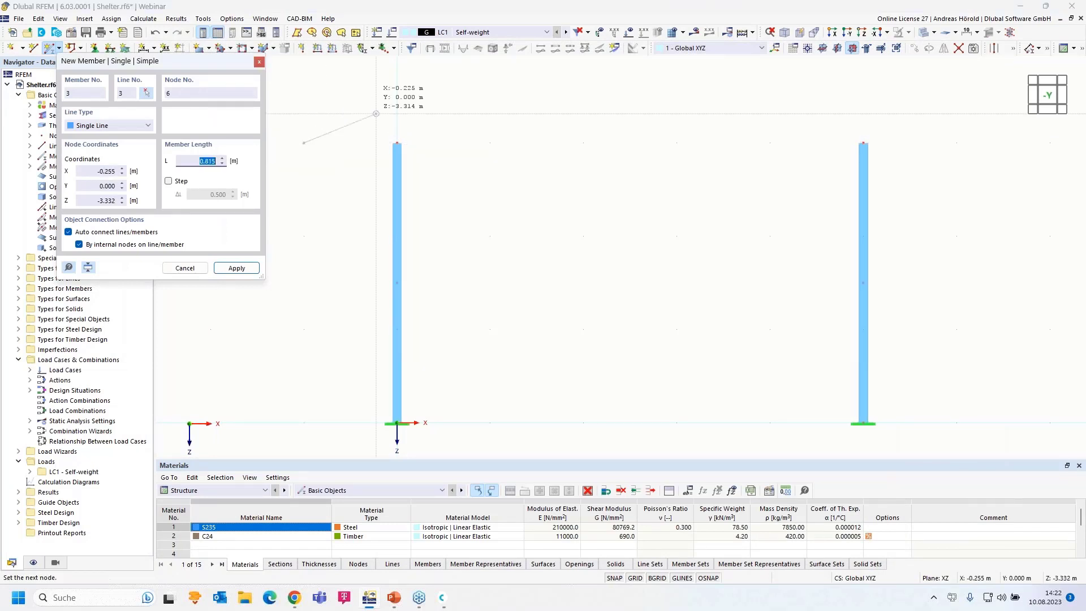
{"action": "left_click", "coordinate": [398, 142]}
{"action": "left_click", "coordinate": [397, 143]}
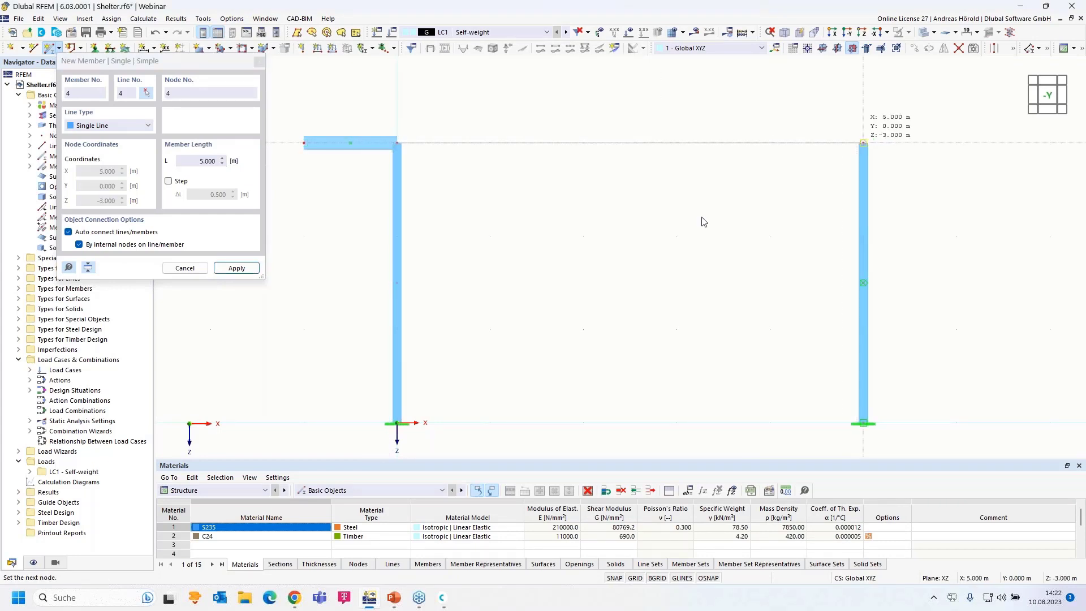
{"action": "scroll", "coordinate": [701, 219], "scroll_direction": "down", "scroll_amount": 3}
{"action": "key", "text": "Escape"}
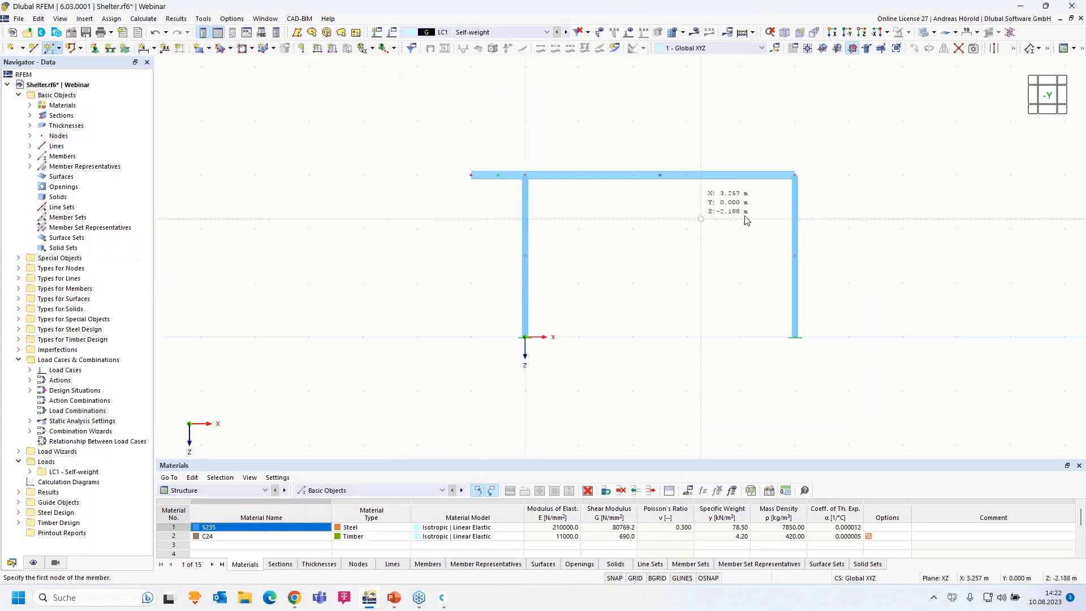
- Window-select the right column and its beam span
{"action": "middle_click_drag", "start_coordinate": [654, 283], "coordinate": [551, 275]}
{"action": "left_click_drag", "start_coordinate": [646, 260], "coordinate": [537, 372]}
{"action": "scroll", "coordinate": [674, 250], "scroll_direction": "up", "scroll_amount": 3}
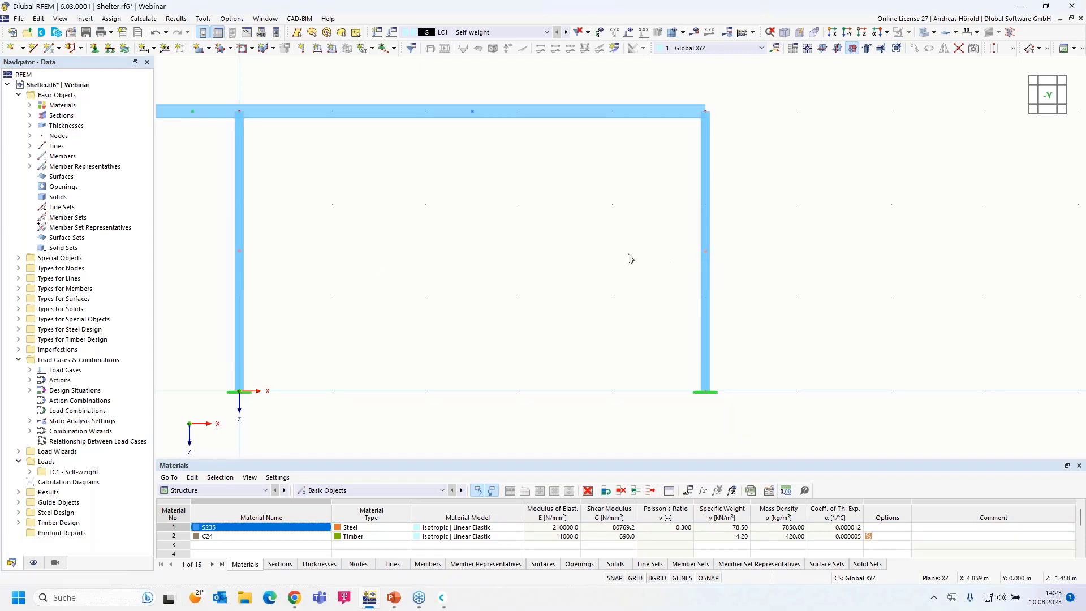
{"action": "scroll", "coordinate": [481, 232], "scroll_direction": "down", "scroll_amount": 4}
{"action": "scroll", "coordinate": [589, 235], "scroll_direction": "up", "scroll_amount": 4}
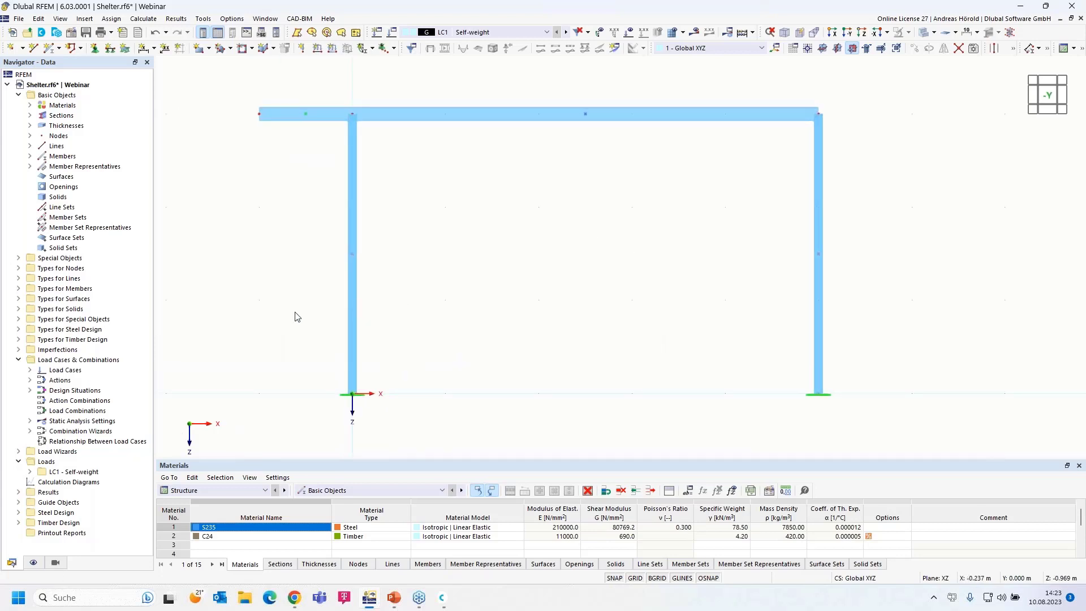
- Untick Member Representatives and Member Set Representatives in the Navigator's Display settings
{"action": "left_click", "coordinate": [34, 563]}
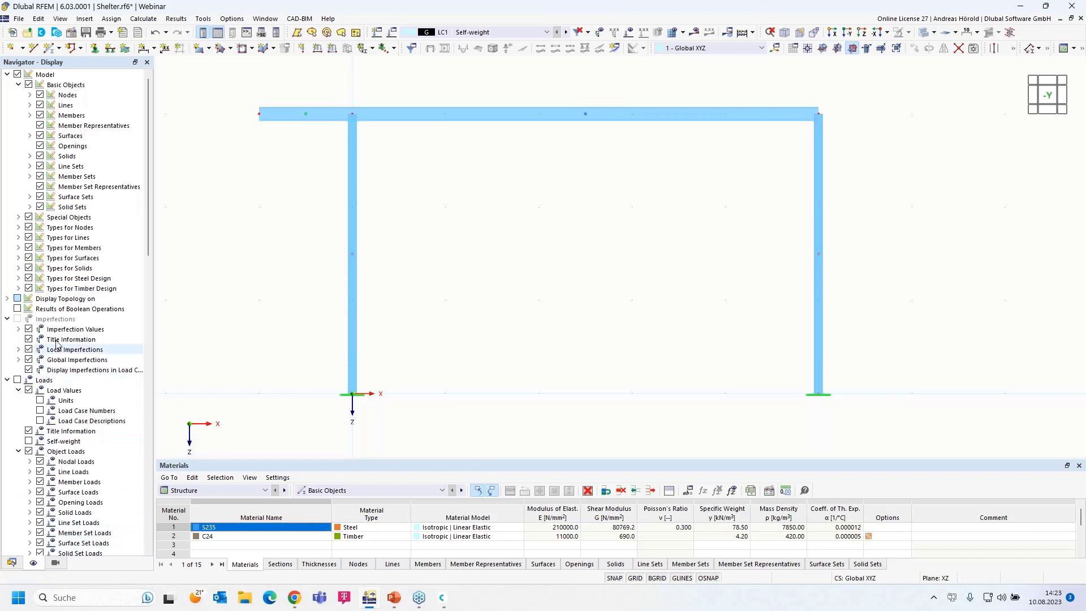
{"action": "left_click", "coordinate": [41, 128]}
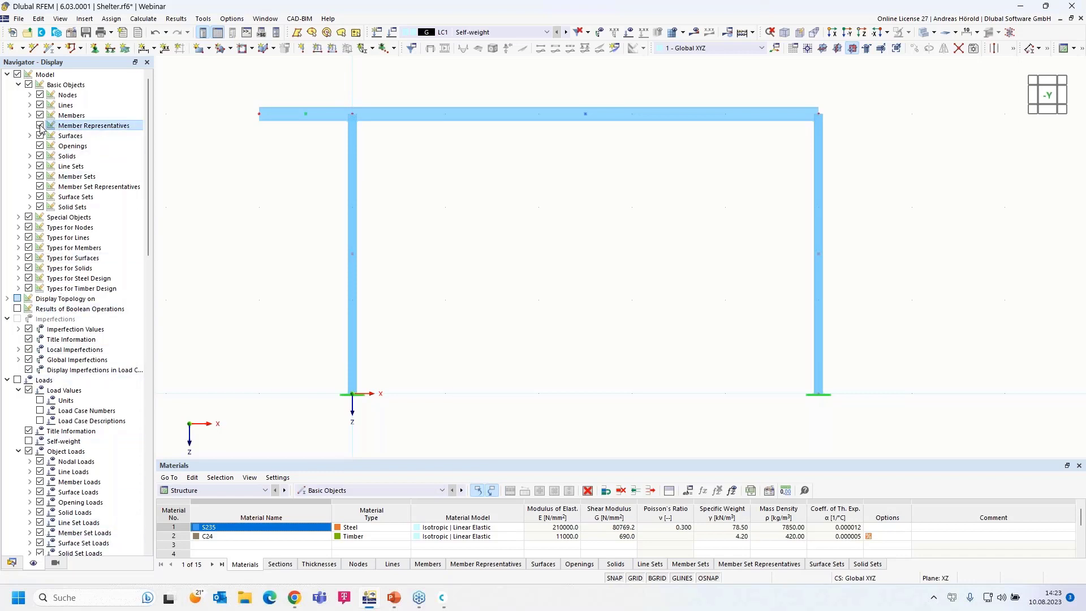
{"action": "left_click", "coordinate": [41, 187]}
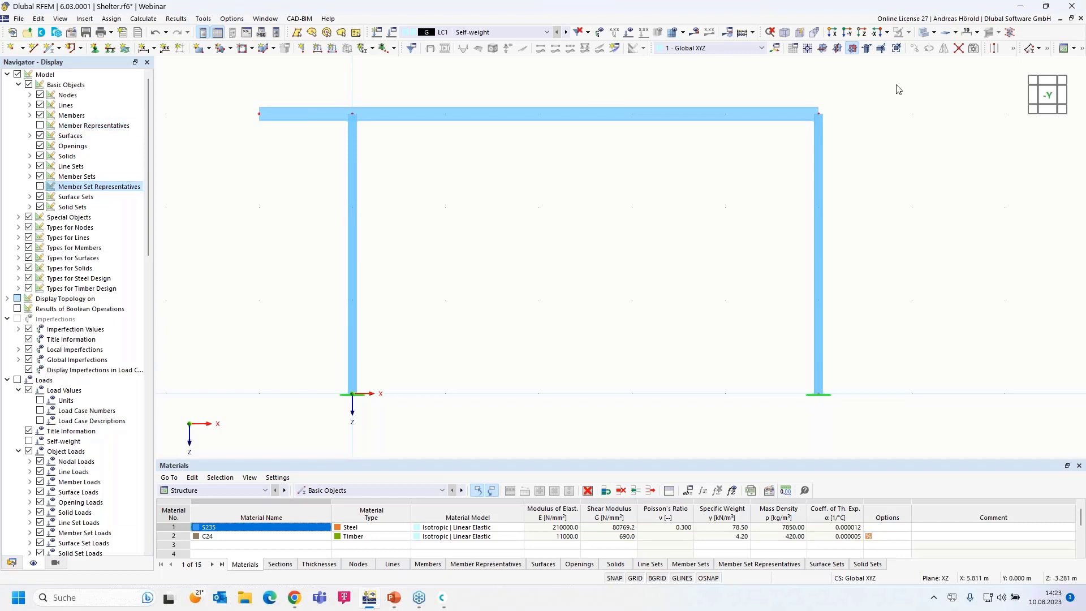
{"action": "left_click_drag", "start_coordinate": [905, 78], "coordinate": [589, 429]}
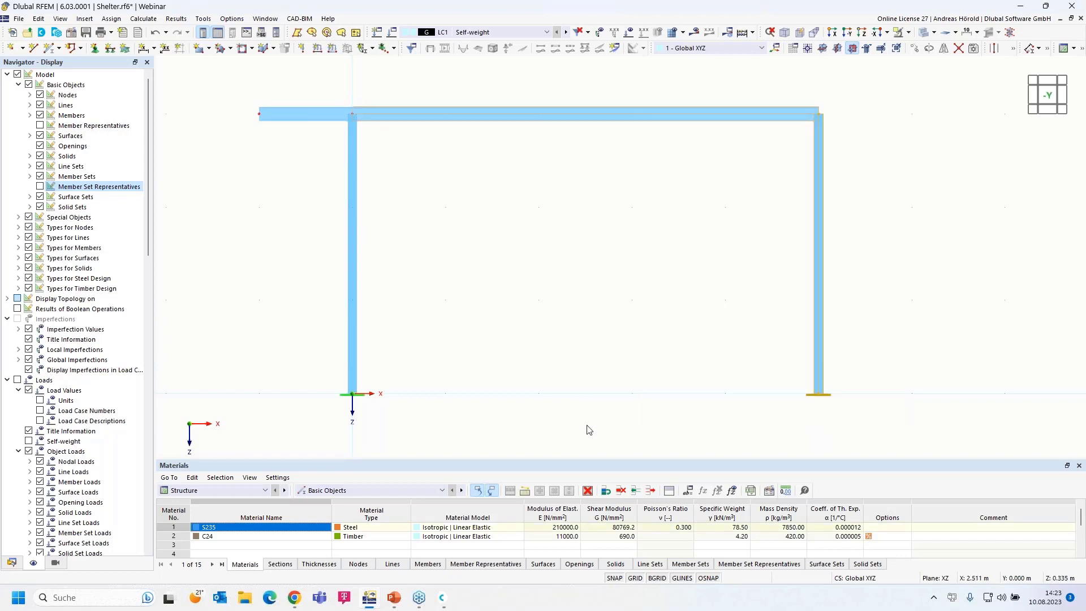
- Copy the selected right column and beam span 5 m along X
{"action": "scroll", "coordinate": [640, 383], "scroll_direction": "down", "scroll_amount": 4}
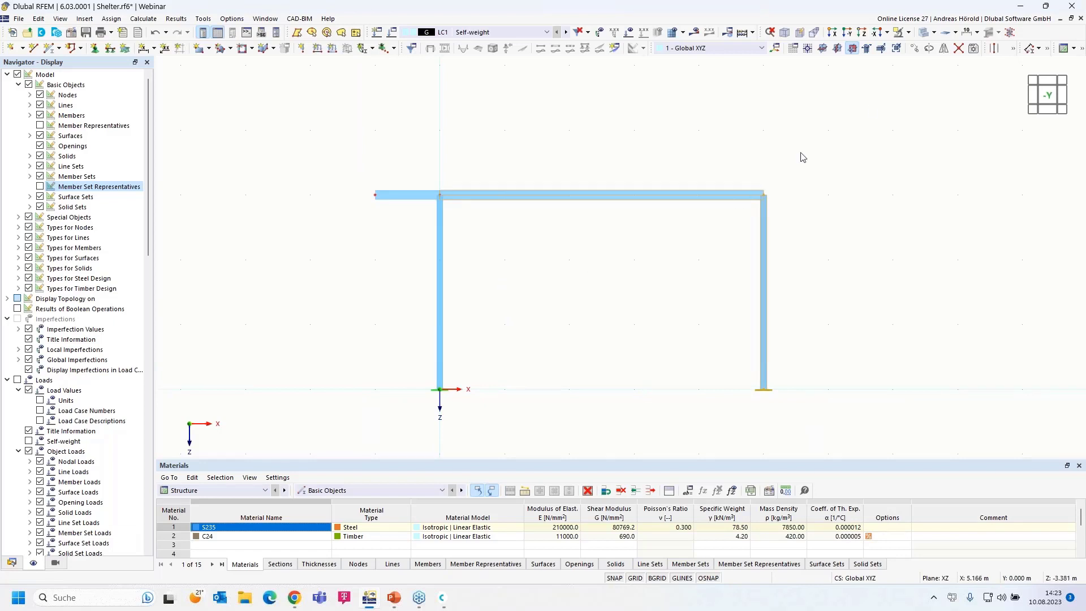
{"action": "left_click", "coordinate": [915, 51]}
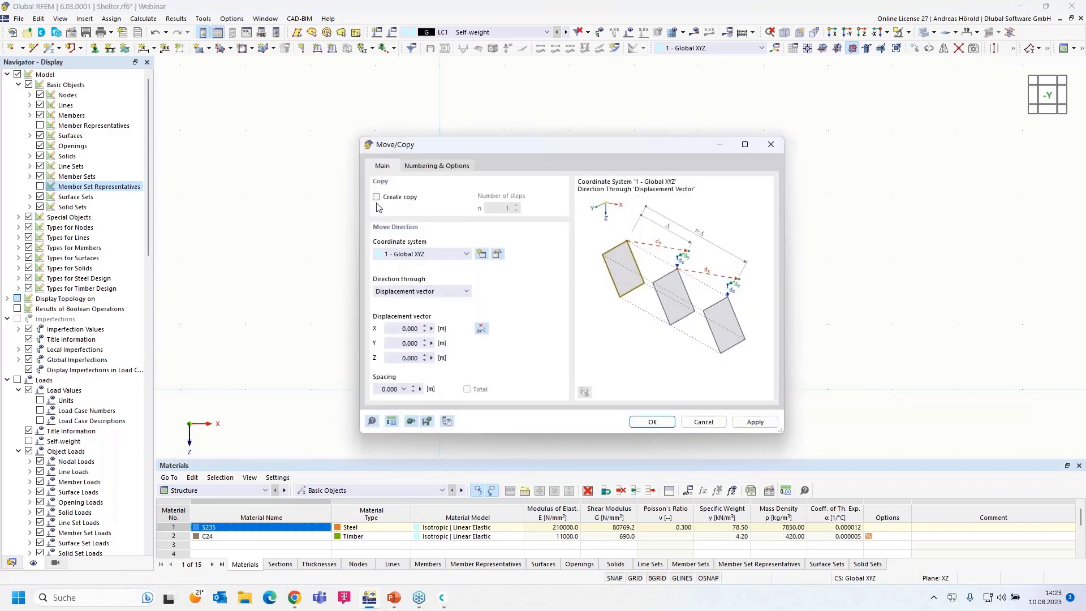
{"action": "left_click", "coordinate": [377, 198]}
{"action": "left_click", "coordinate": [393, 330]}
{"action": "type", "text": "5"}
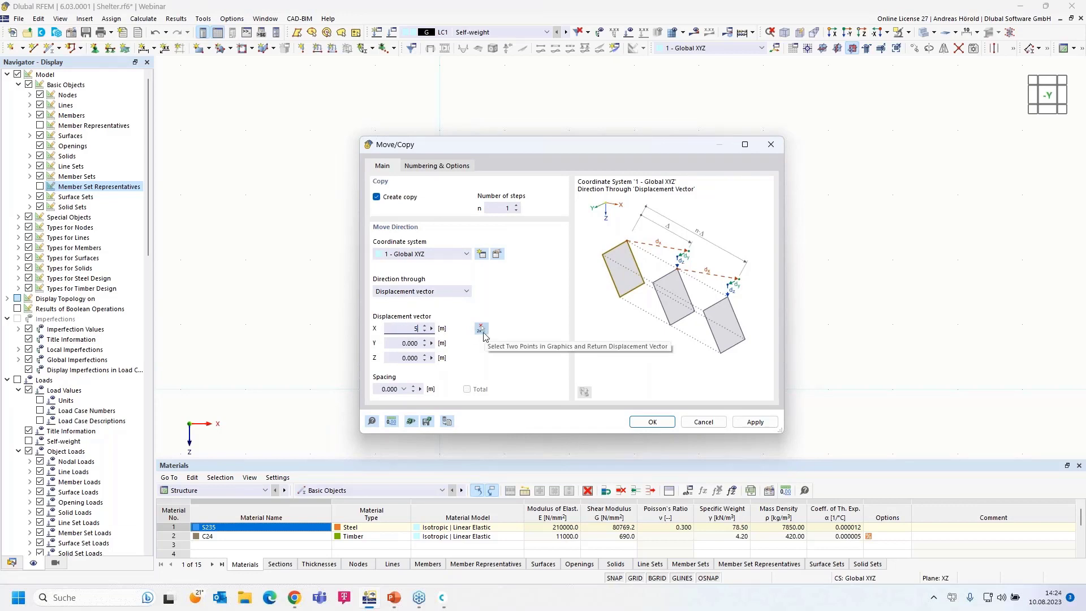
{"action": "left_click", "coordinate": [653, 423]}
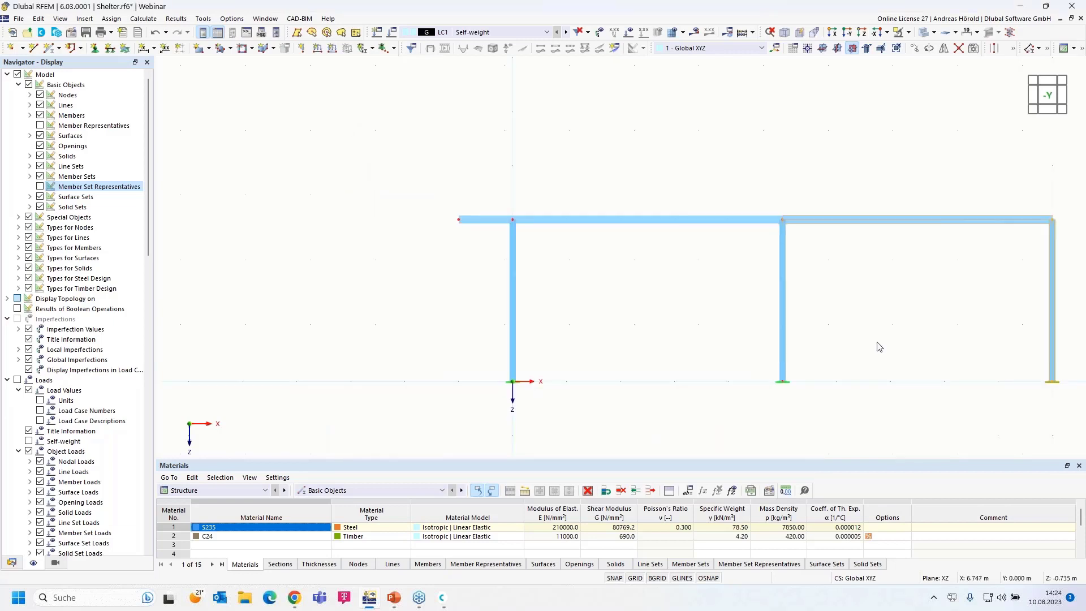
- Add a 1 m HE 160 A member from the top-right node as the right overhang
{"action": "middle_click_drag", "start_coordinate": [853, 337], "coordinate": [731, 294]}
{"action": "scroll", "coordinate": [730, 291], "scroll_direction": "up", "scroll_amount": 4}
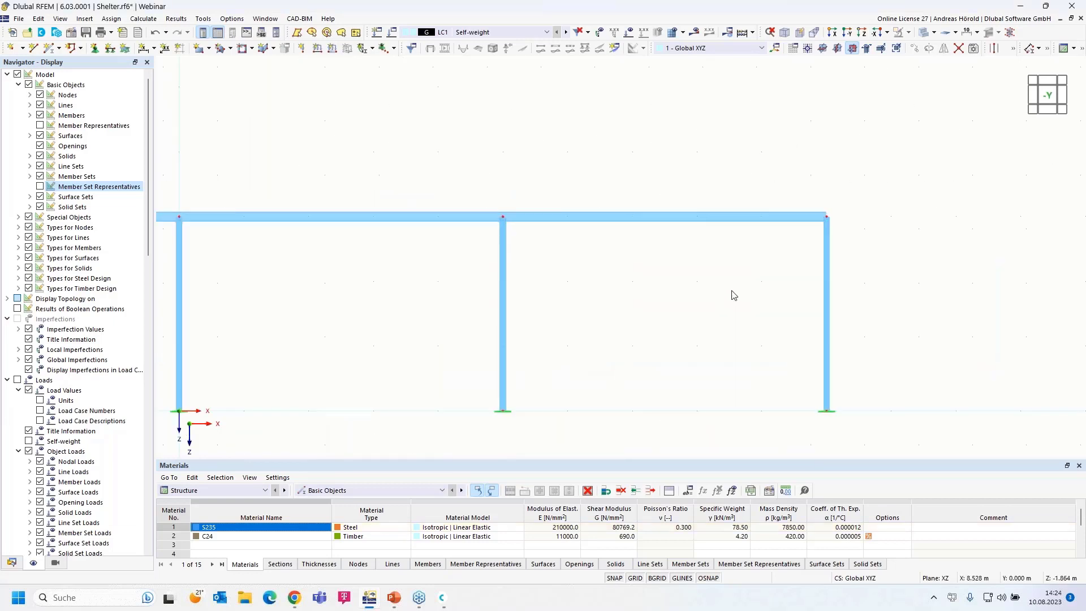
{"action": "left_click", "coordinate": [50, 48]}
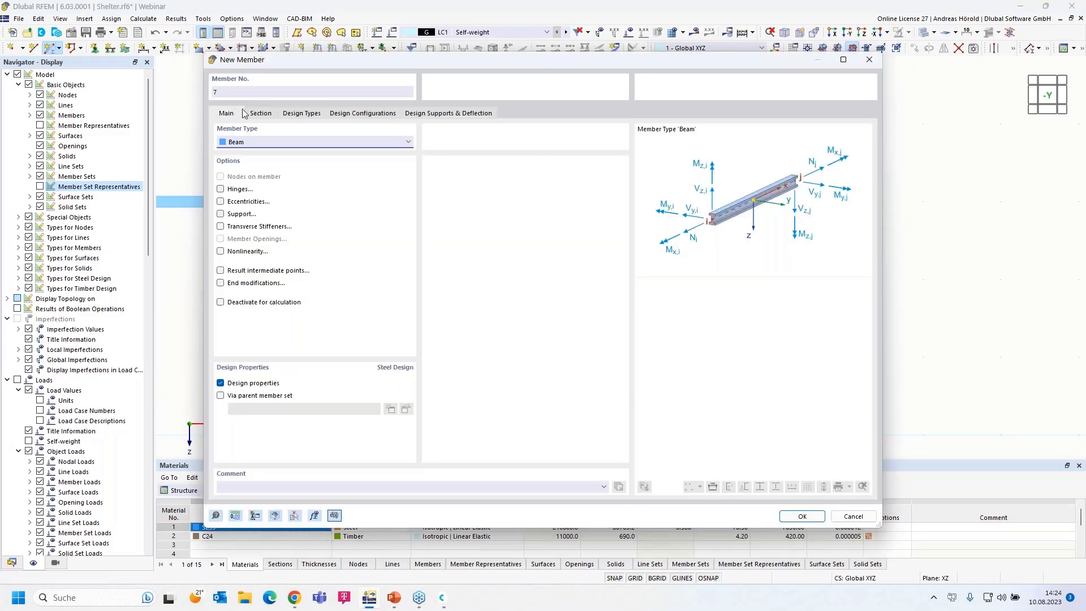
{"action": "left_click", "coordinate": [256, 113]}
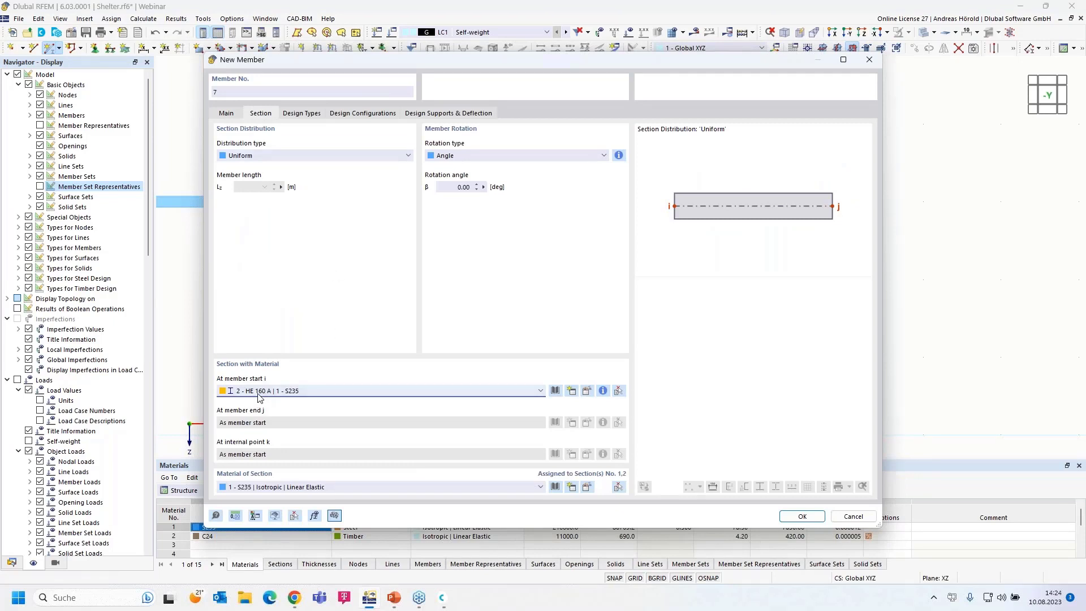
{"action": "left_click", "coordinate": [806, 517]}
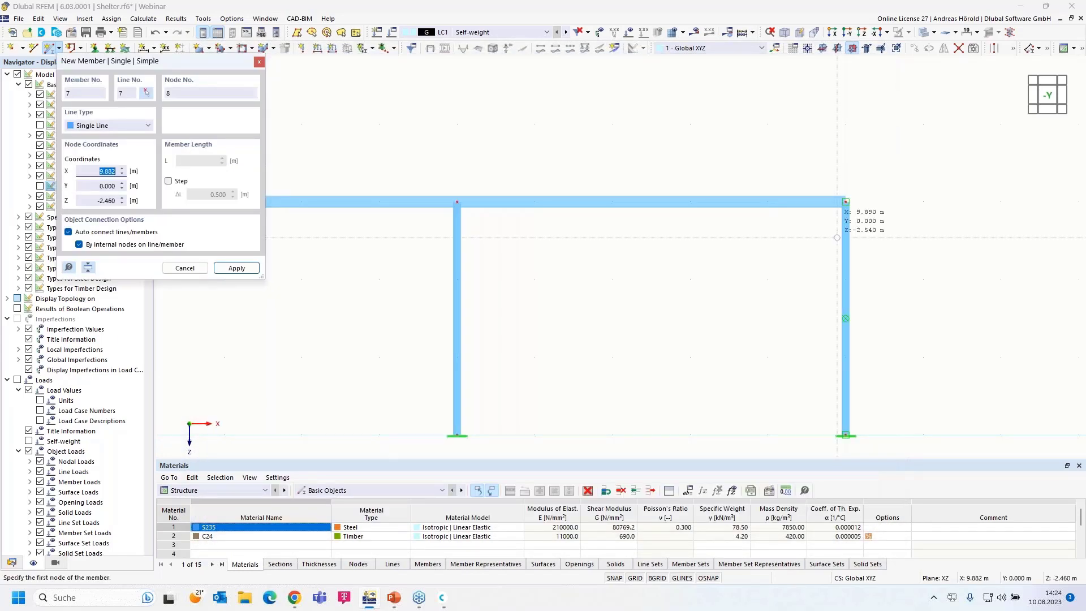
{"action": "left_click", "coordinate": [845, 202]}
{"action": "key", "text": "Return"}
{"action": "key", "text": "Escape"}
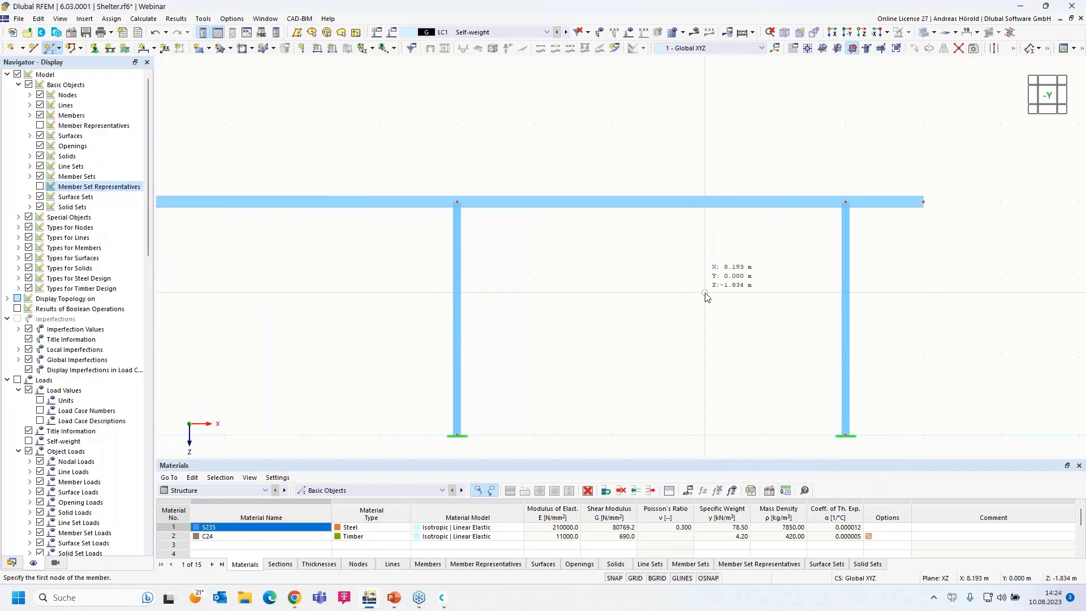
{"action": "key", "text": "Escape"}
{"action": "scroll", "coordinate": [633, 307], "scroll_direction": "down", "scroll_amount": 3}
{"action": "middle_click_drag", "start_coordinate": [427, 306], "coordinate": [540, 287]}
{"action": "scroll", "coordinate": [577, 274], "scroll_direction": "up", "scroll_amount": 1}
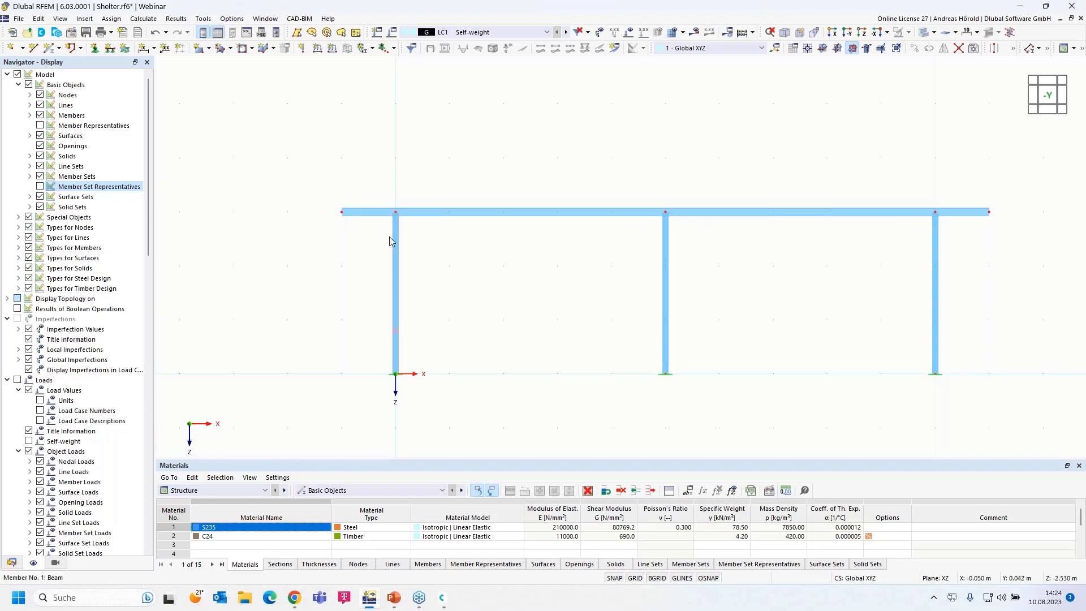
- Select beam members 3, 4, 6 and 7 and create a Continuous Members set from them
{"action": "left_click_drag", "start_coordinate": [306, 233], "coordinate": [620, 212]}
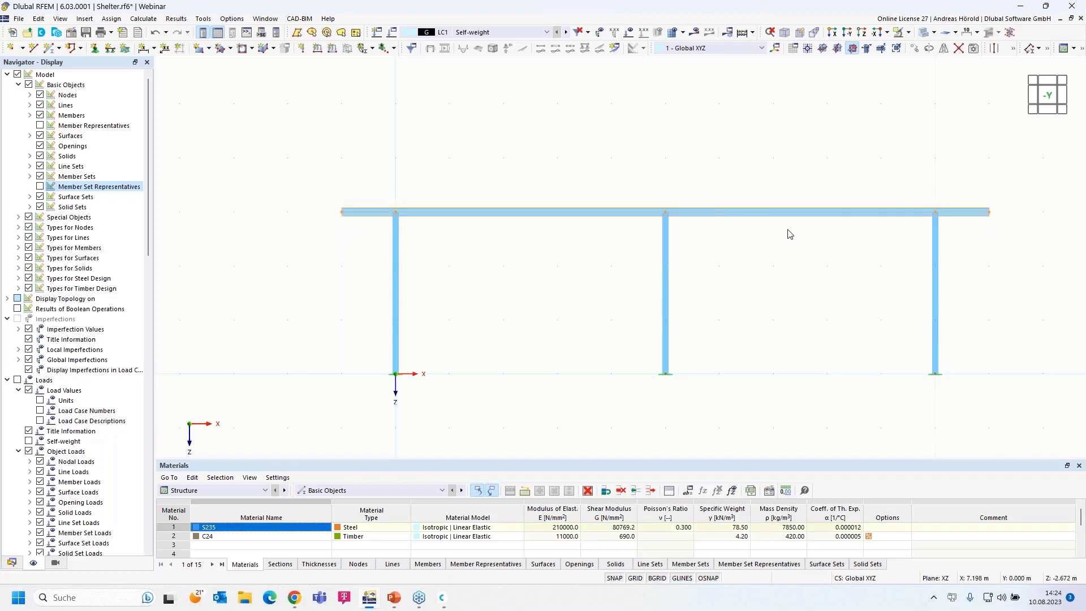
{"action": "scroll", "coordinate": [814, 243], "scroll_direction": "up", "scroll_amount": 2}
{"action": "middle_click_drag", "start_coordinate": [843, 252], "coordinate": [858, 206]}
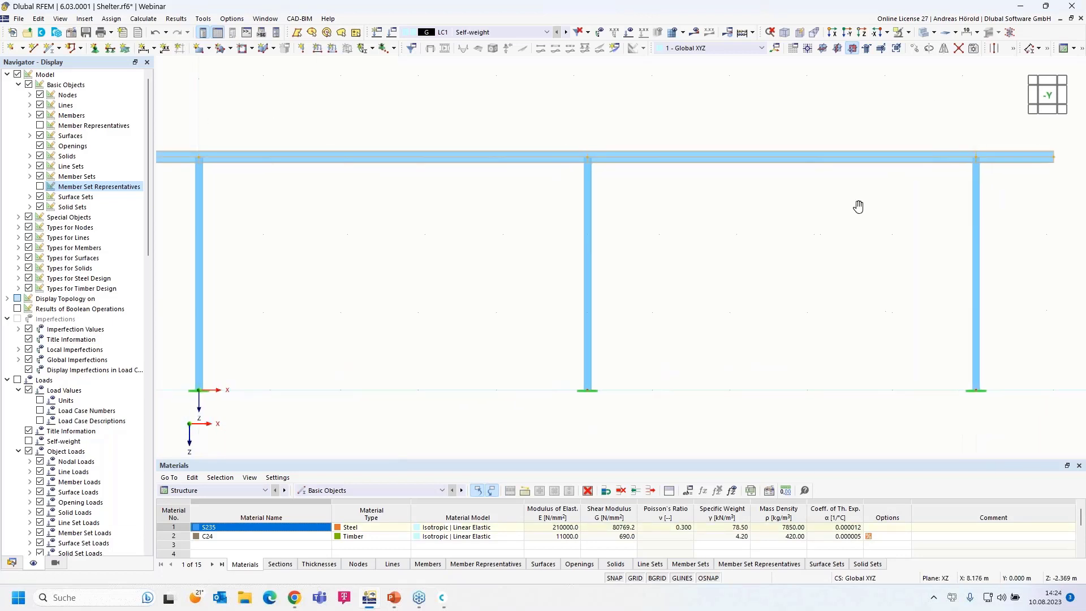
{"action": "scroll", "coordinate": [855, 208], "scroll_direction": "down", "scroll_amount": 1}
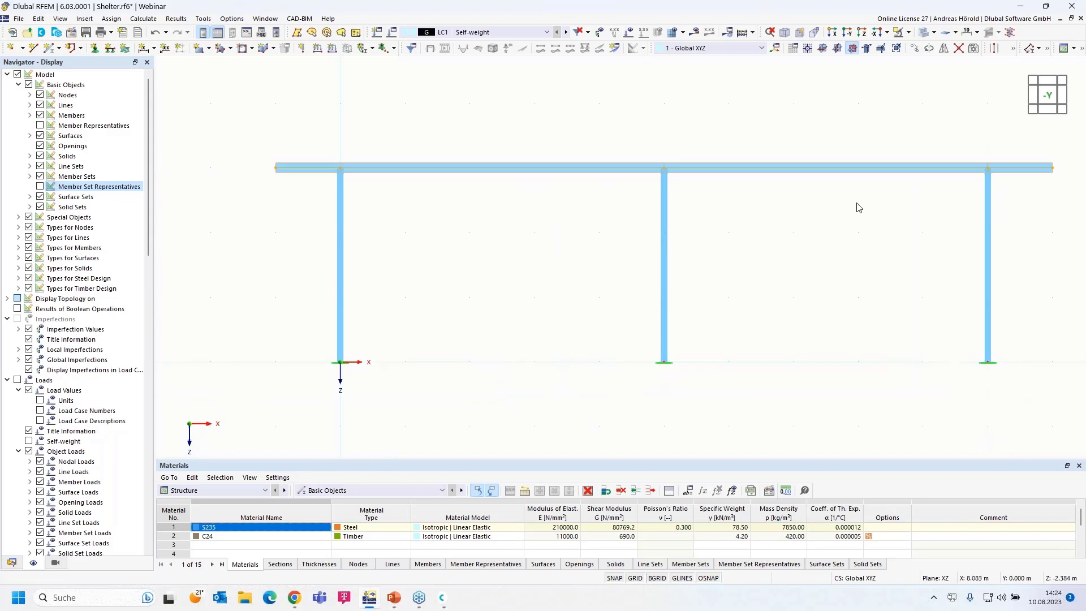
{"action": "right_click", "coordinate": [814, 173]}
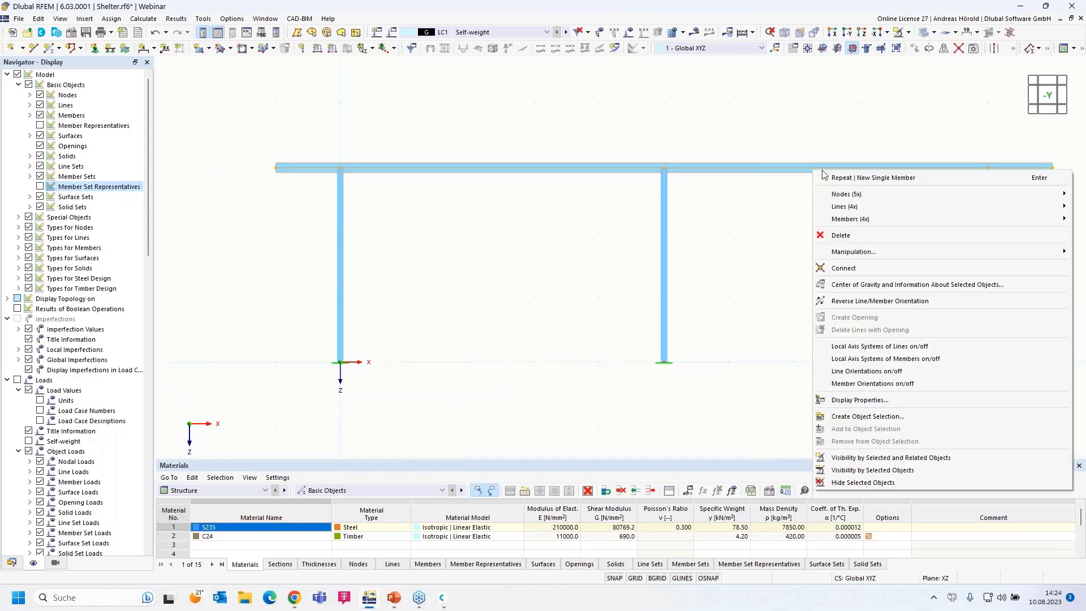
{"action": "mouse_move", "coordinate": [893, 221]}
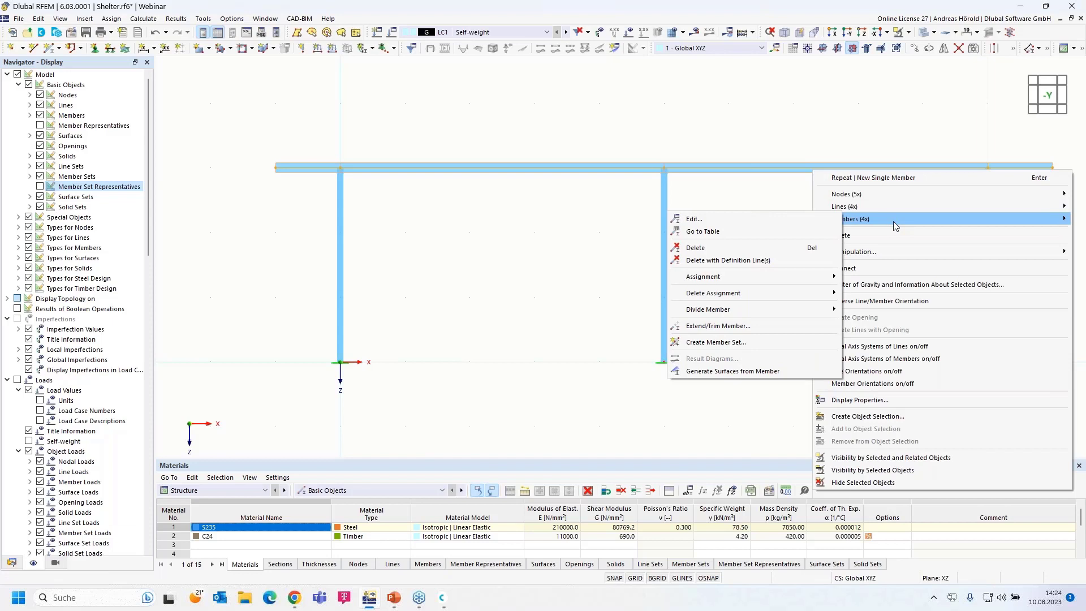
{"action": "left_click", "coordinate": [737, 342]}
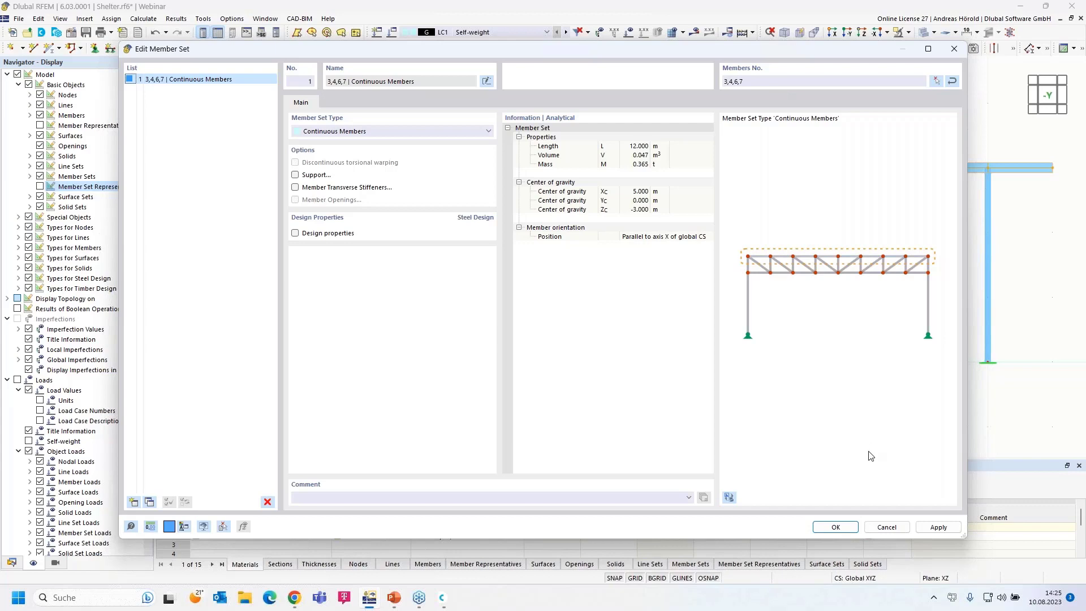
{"action": "left_click", "coordinate": [834, 527]}
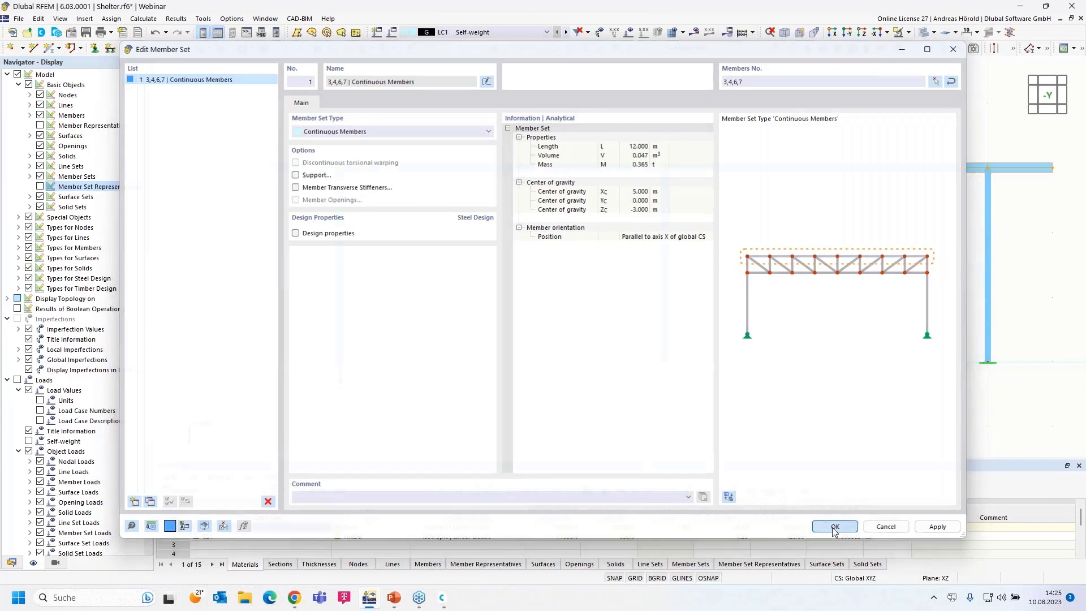
- Zoom and tilt the view, then window-select the beam and all three columns
{"action": "scroll", "coordinate": [552, 154], "scroll_direction": "up", "scroll_amount": 2}
{"action": "scroll", "coordinate": [553, 211], "scroll_direction": "up", "scroll_amount": 3}
{"action": "scroll", "coordinate": [553, 216], "scroll_direction": "up", "scroll_amount": 3}
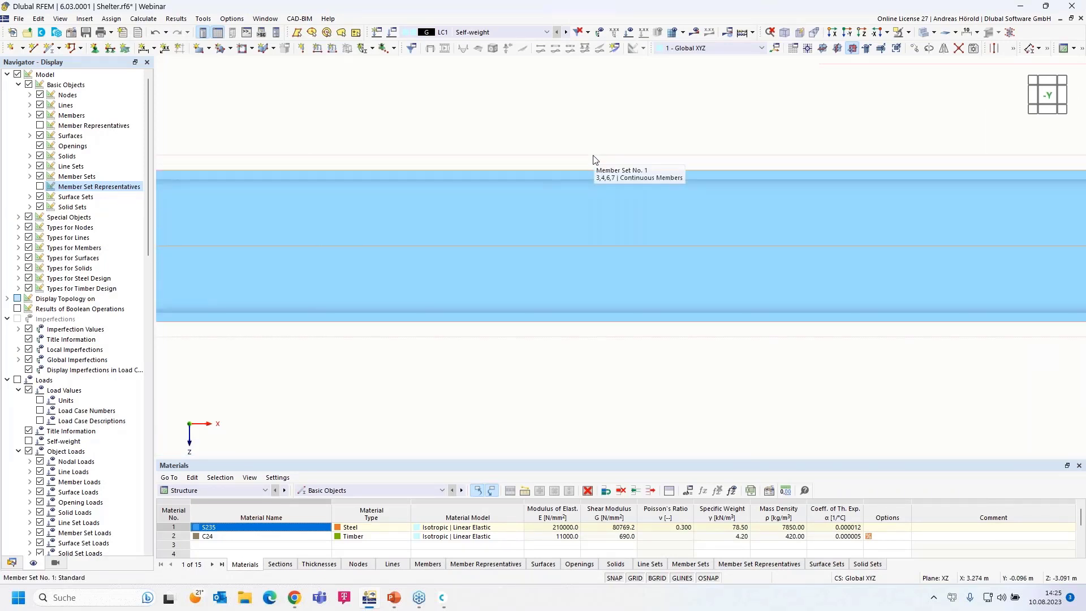
{"action": "scroll", "coordinate": [593, 155], "scroll_direction": "down", "scroll_amount": 6}
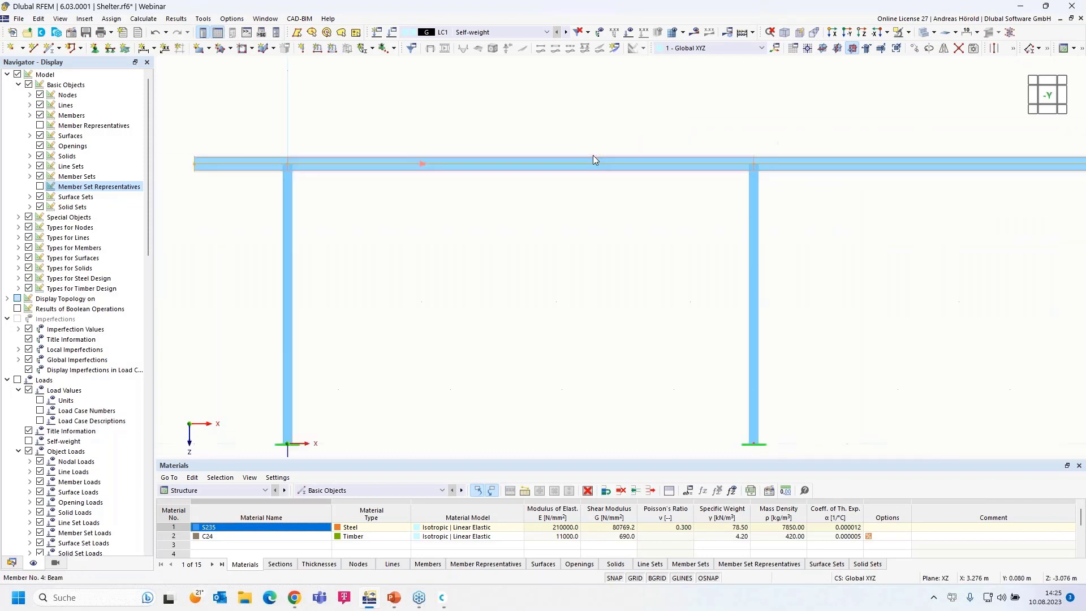
{"action": "scroll", "coordinate": [590, 157], "scroll_direction": "down", "scroll_amount": 4}
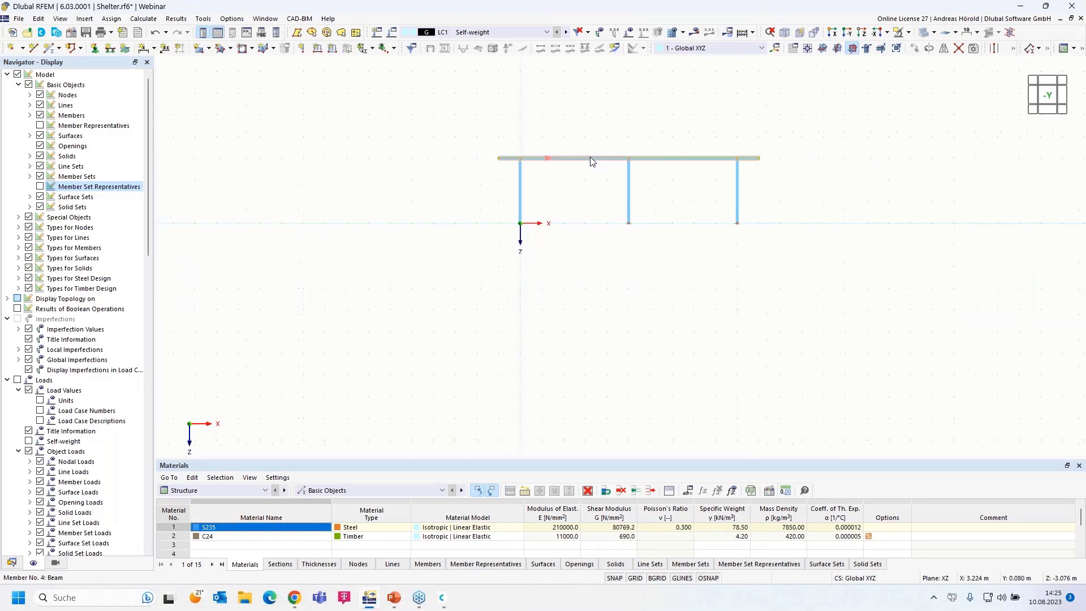
{"action": "scroll", "coordinate": [590, 157], "scroll_direction": "up", "scroll_amount": 3}
{"action": "middle_click_drag", "start_coordinate": [377, 274], "coordinate": [482, 344], "text": "ctrl"}
{"action": "left_click_drag", "start_coordinate": [307, 434], "coordinate": [831, 99]}
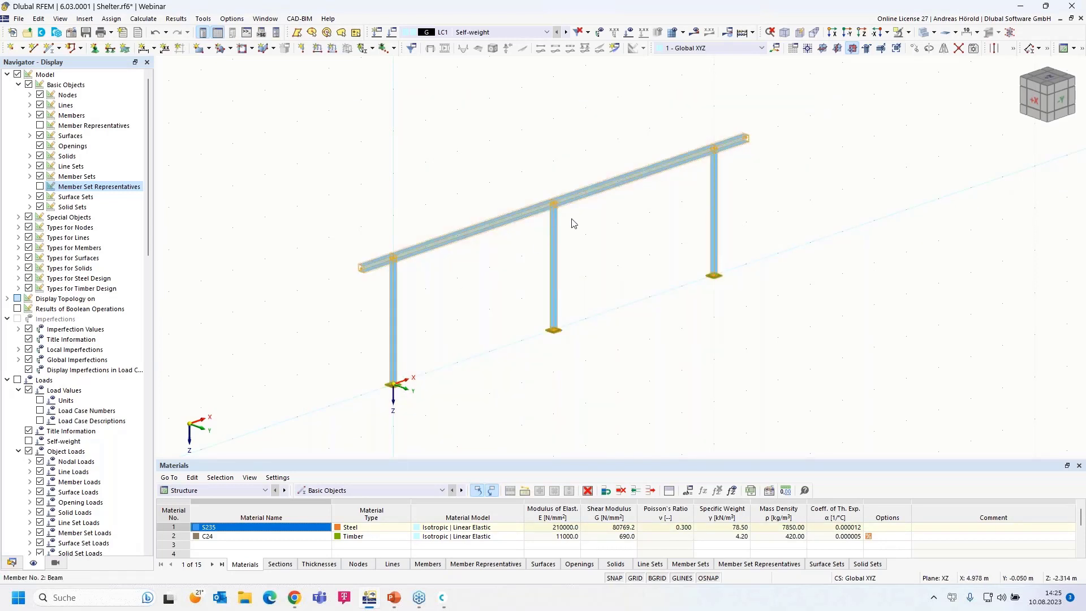
- Copy the selected frame with offsets X 0 and Y 4 m
{"action": "left_click", "coordinate": [914, 51]}
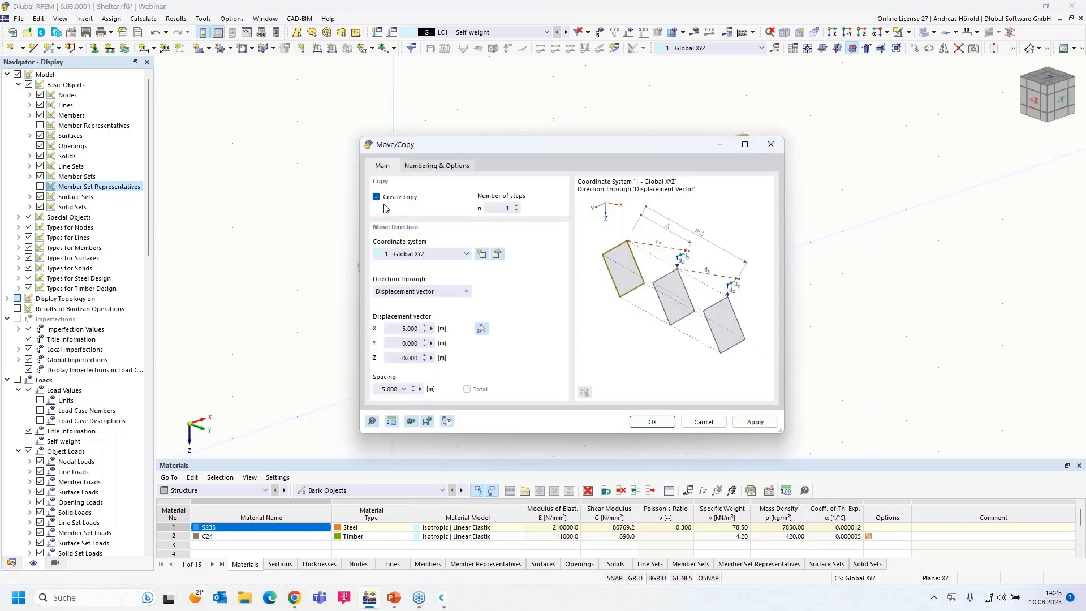
{"action": "left_click", "coordinate": [395, 345]}
{"action": "type", "text": "4"}
{"action": "left_click", "coordinate": [393, 328]}
{"action": "left_click", "coordinate": [480, 329]}
{"action": "left_click", "coordinate": [652, 423]}
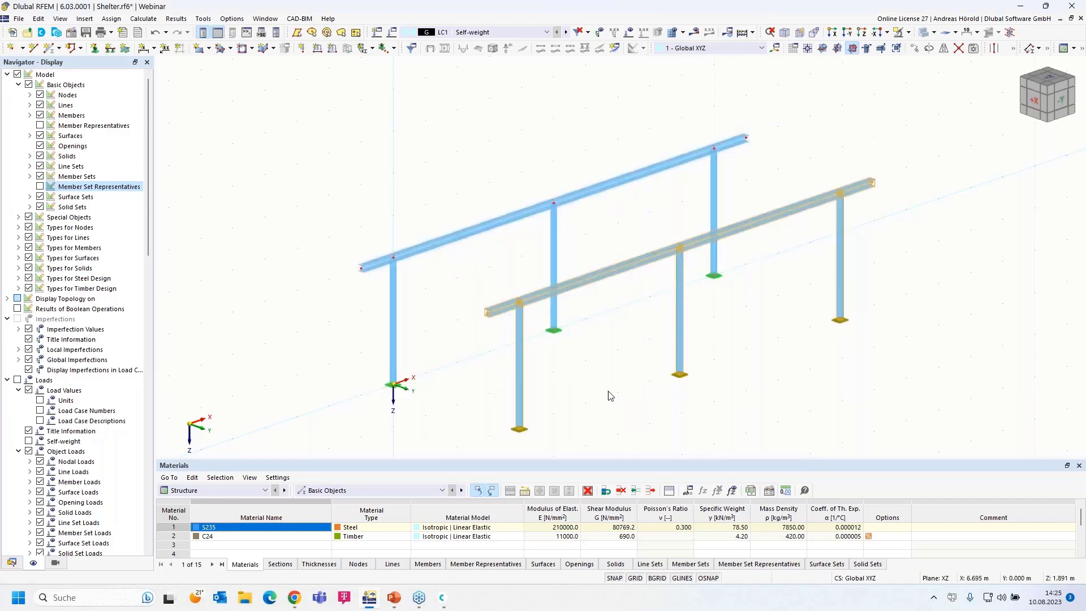
- Pan, zoom and orbit the view to inspect both parallel frames
{"action": "scroll", "coordinate": [609, 391], "scroll_direction": "down", "scroll_amount": 1}
{"action": "middle_click_drag", "start_coordinate": [608, 391], "coordinate": [609, 345]}
{"action": "scroll", "coordinate": [538, 372], "scroll_direction": "up", "scroll_amount": 2}
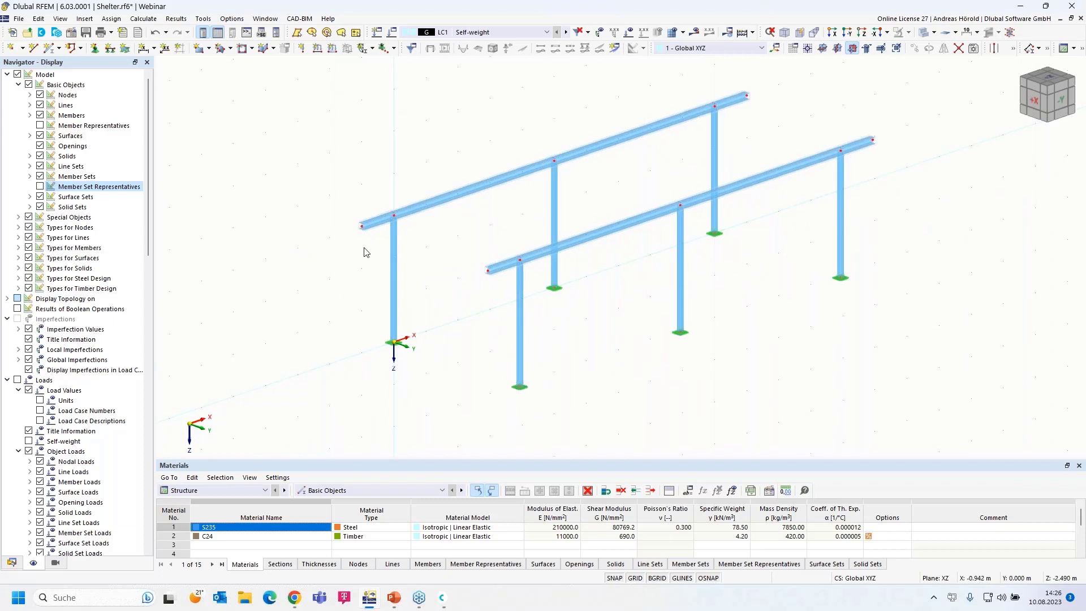
{"action": "scroll", "coordinate": [364, 248], "scroll_direction": "up", "scroll_amount": 2}
{"action": "middle_click_drag", "start_coordinate": [344, 289], "coordinate": [519, 294], "text": "ctrl"}
{"action": "scroll", "coordinate": [575, 260], "scroll_direction": "up", "scroll_amount": 2}
{"action": "scroll", "coordinate": [532, 289], "scroll_direction": "down", "scroll_amount": 1}
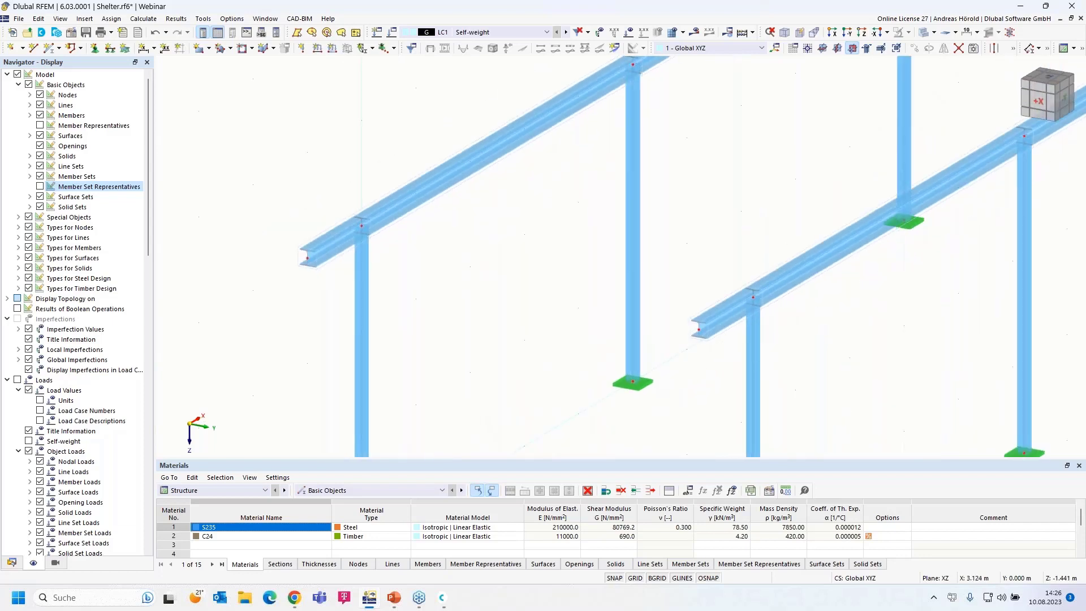
{"action": "scroll", "coordinate": [533, 291], "scroll_direction": "down", "scroll_amount": 1}
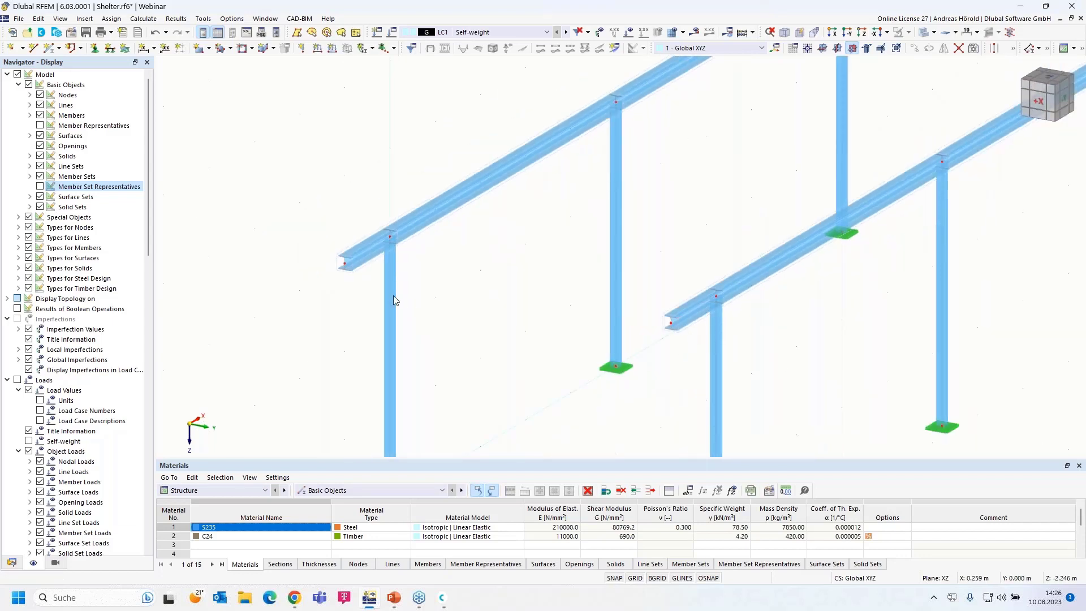
- Start a new member and import a solid rectangular section (R_M1 500/1000) from the section library
{"action": "left_click", "coordinate": [49, 49]}
{"action": "left_click", "coordinate": [49, 49]}
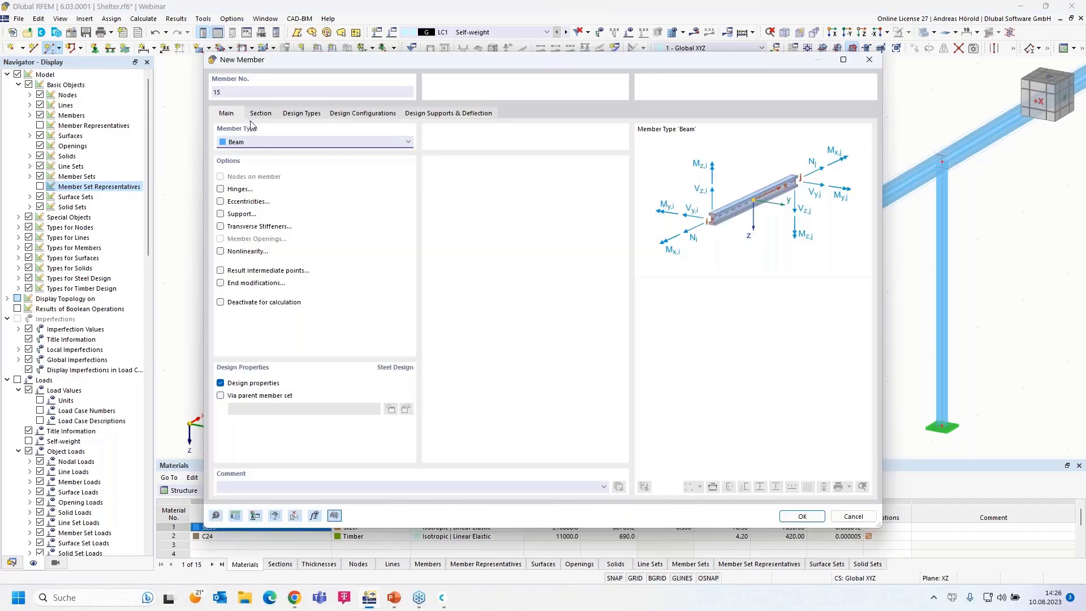
{"action": "left_click", "coordinate": [260, 113]}
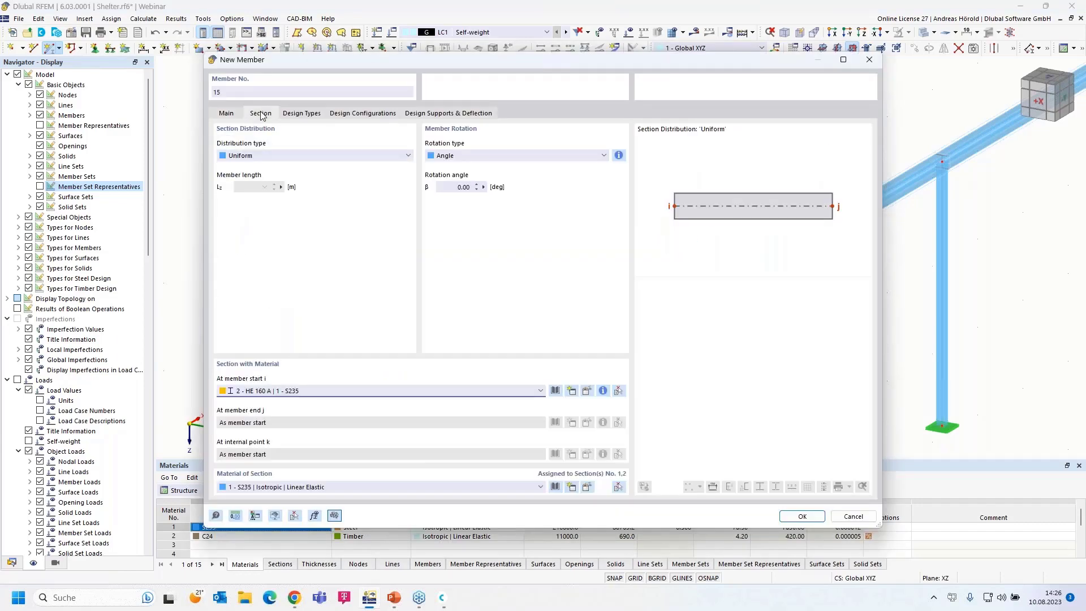
{"action": "left_click", "coordinate": [468, 390]}
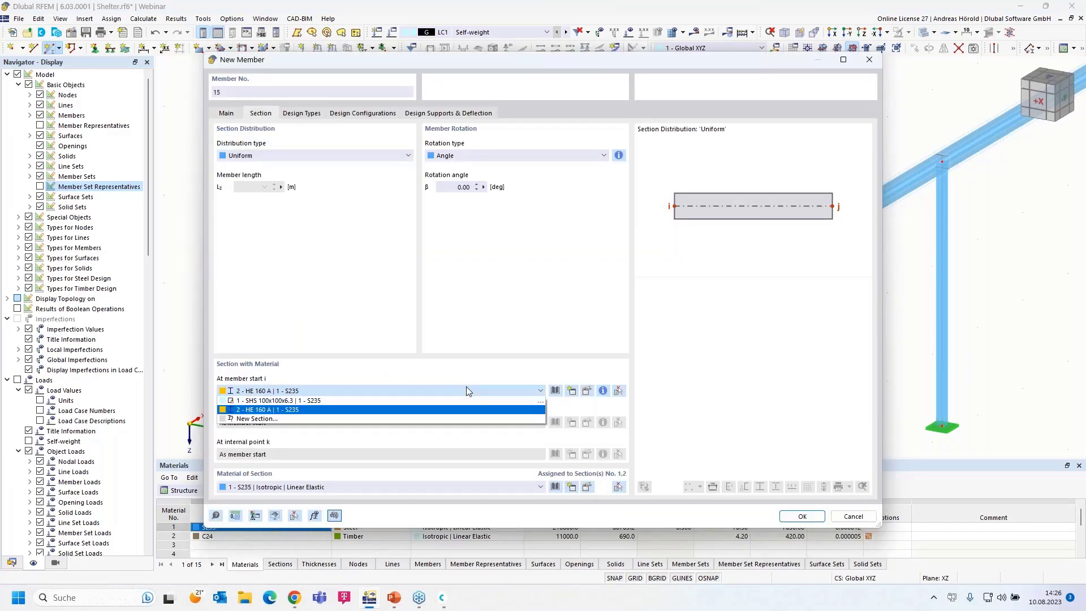
{"action": "left_click", "coordinate": [467, 387]}
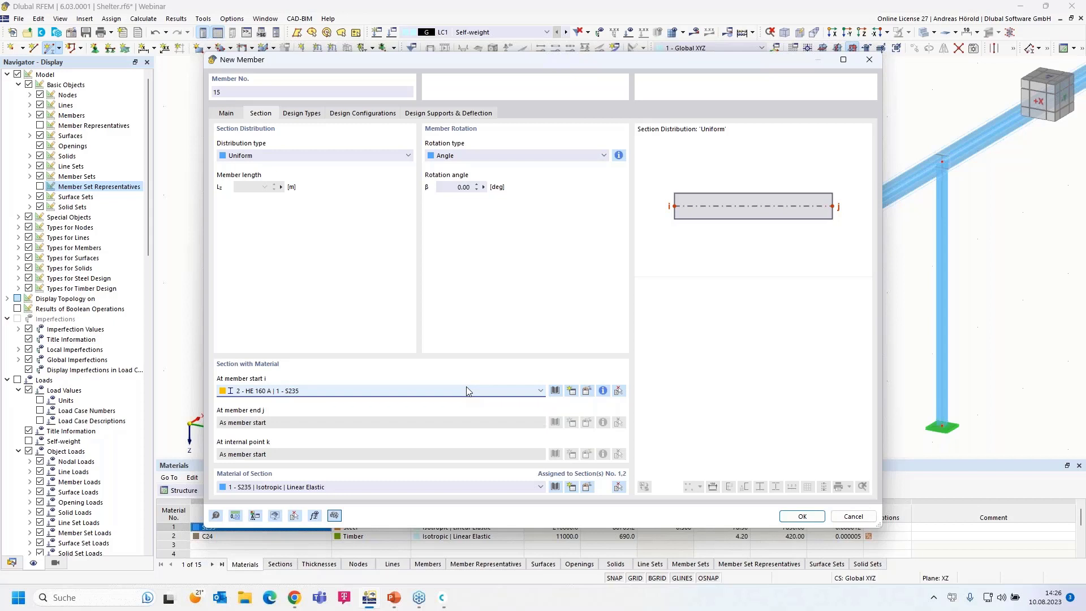
{"action": "left_click", "coordinate": [556, 391]}
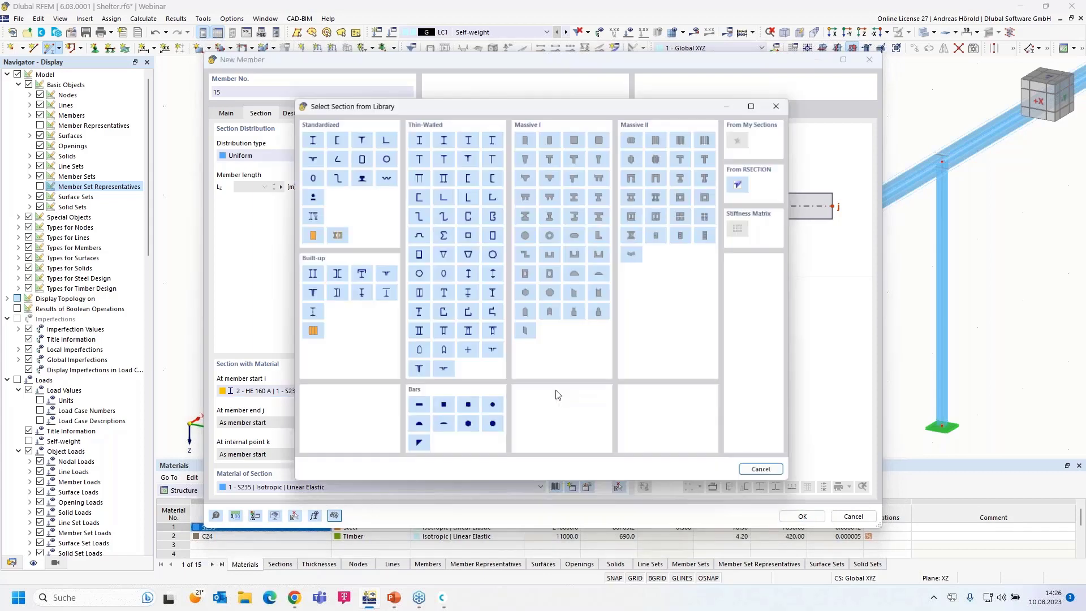
{"action": "left_click", "coordinate": [526, 136]}
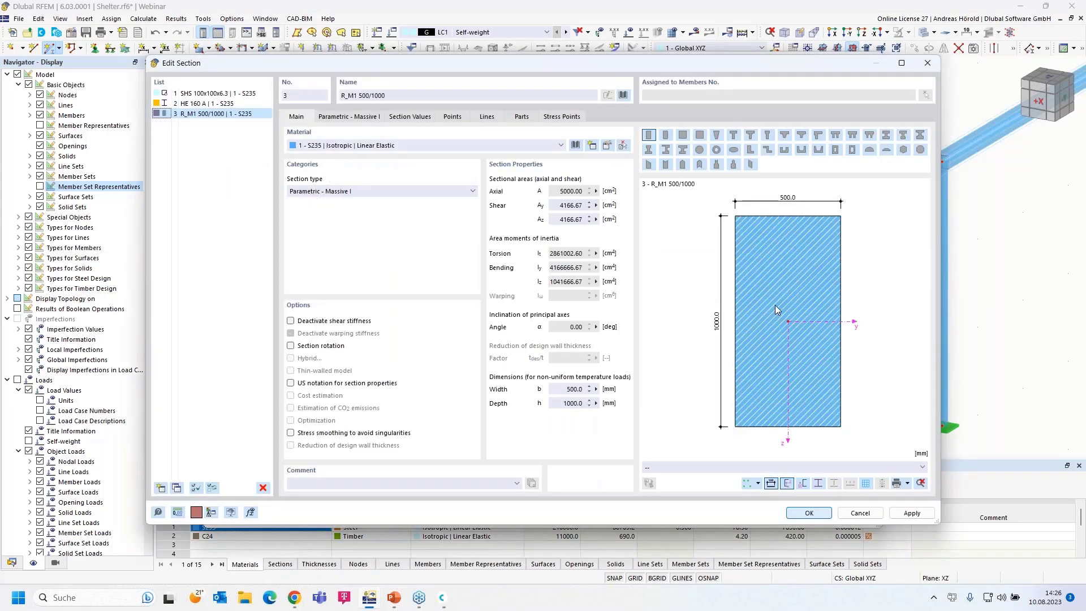
- Set the rectangle to width 60 mm and height 160 mm with C24 timber material
{"action": "left_click", "coordinate": [341, 117]}
{"action": "left_click", "coordinate": [360, 149]}
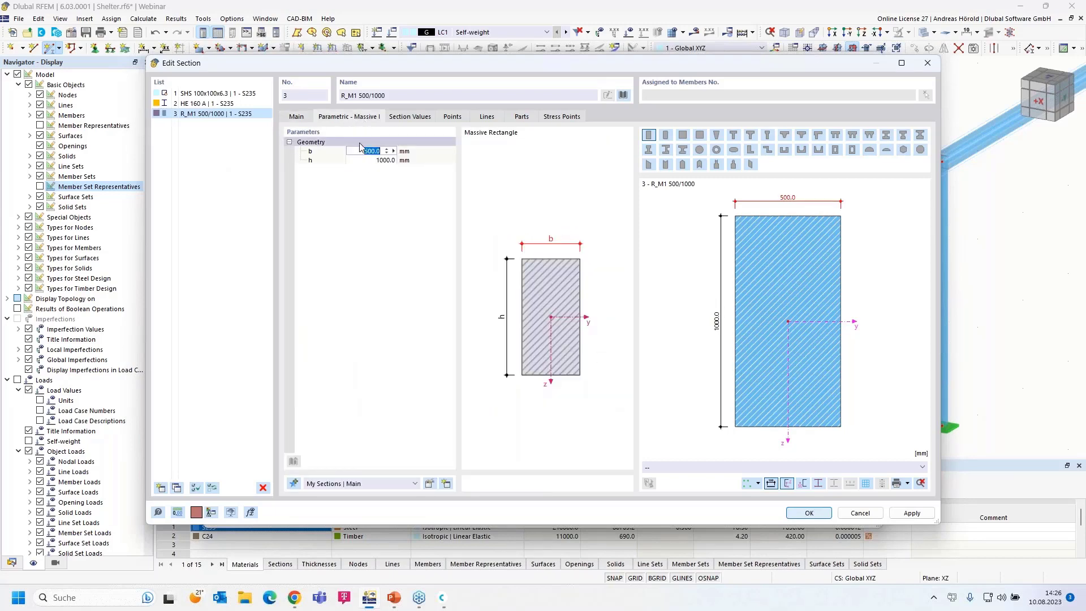
{"action": "type", "text": "60"}
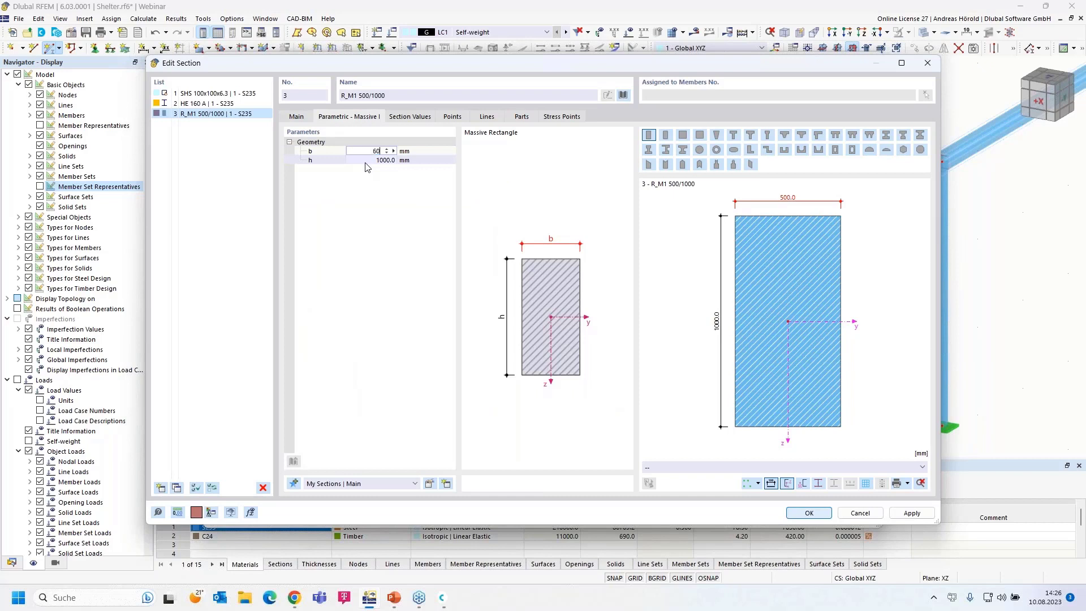
{"action": "key", "text": "Tab"}
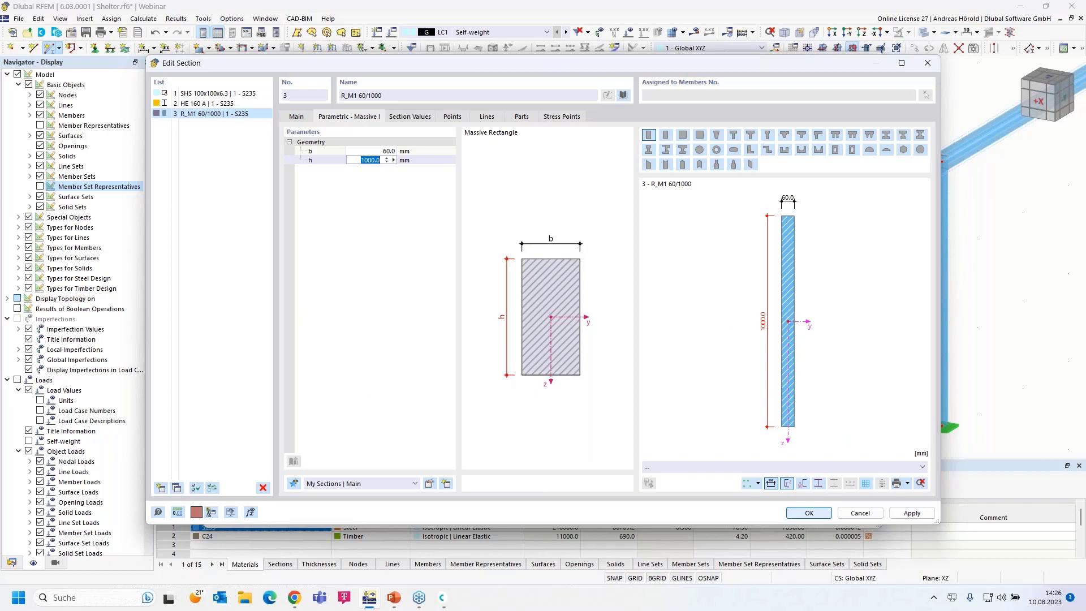
{"action": "type", "text": "160"}
{"action": "key", "text": "Return"}
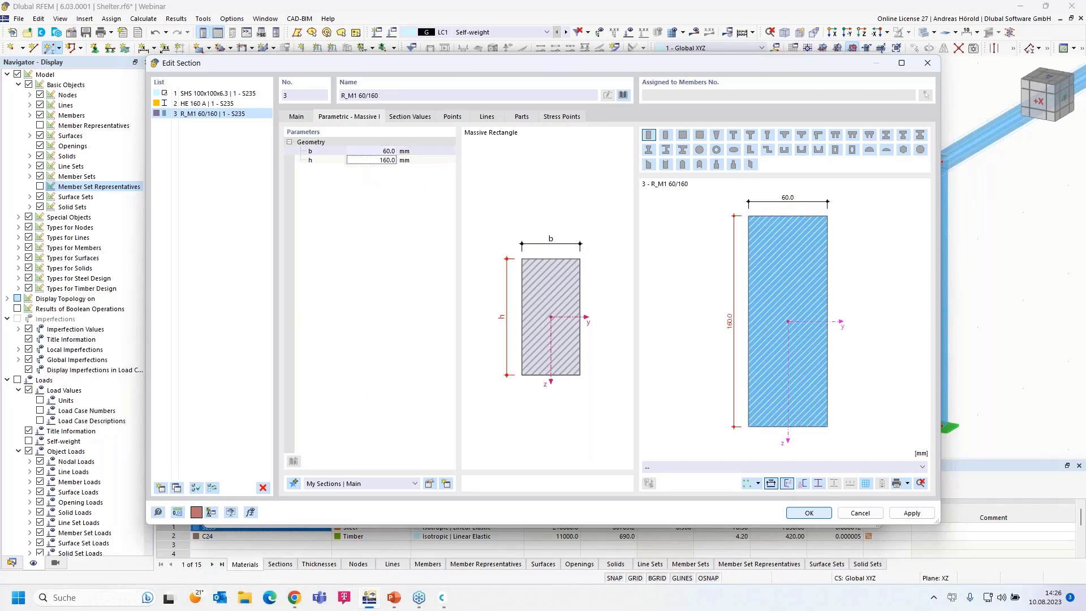
{"action": "left_click", "coordinate": [296, 118]}
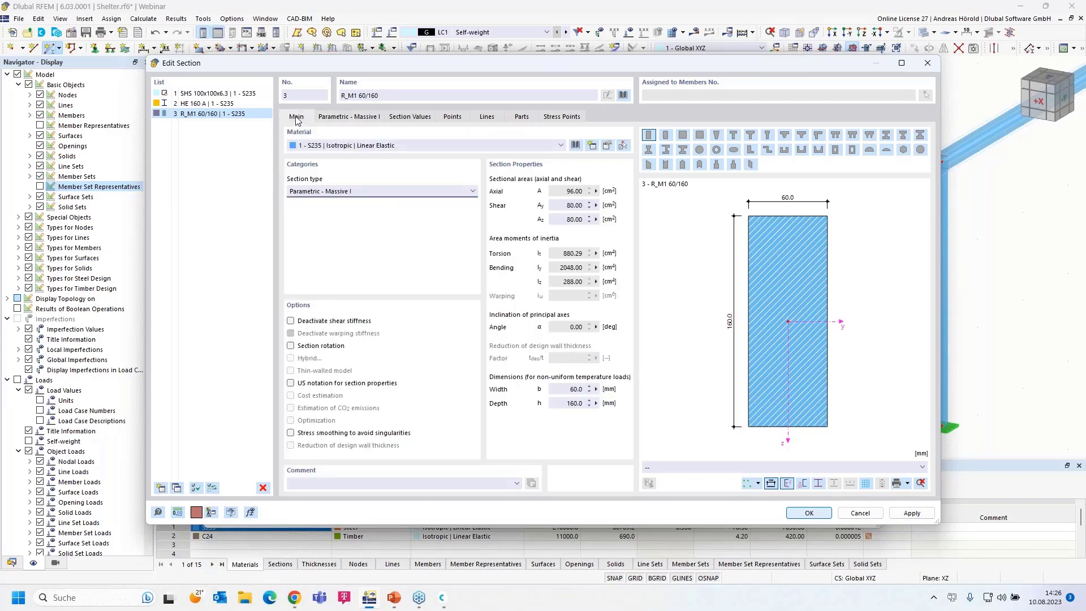
{"action": "left_click", "coordinate": [334, 145]}
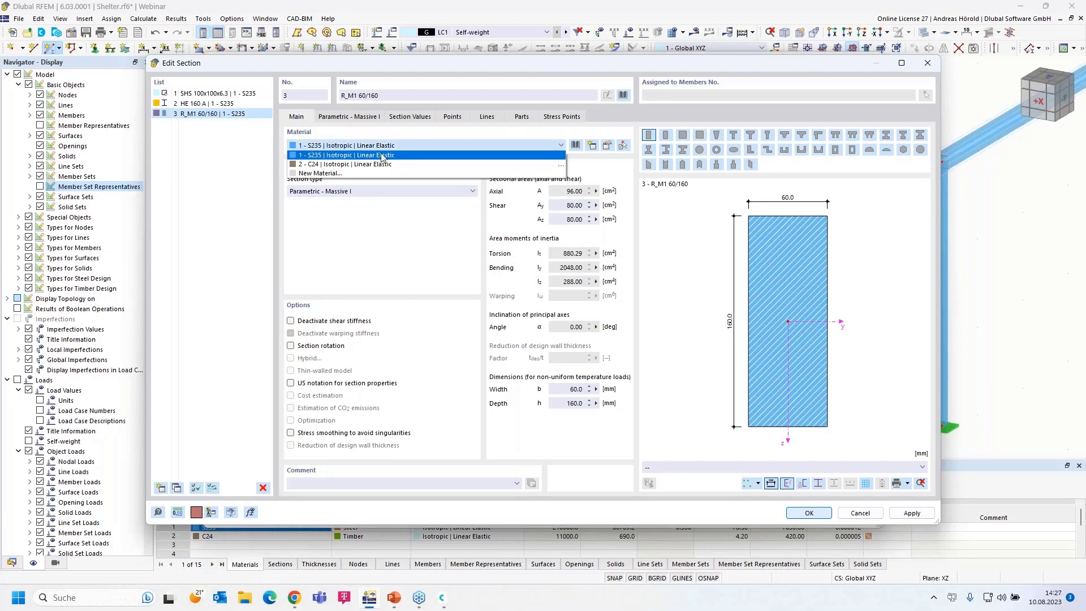
{"action": "left_click", "coordinate": [399, 164]}
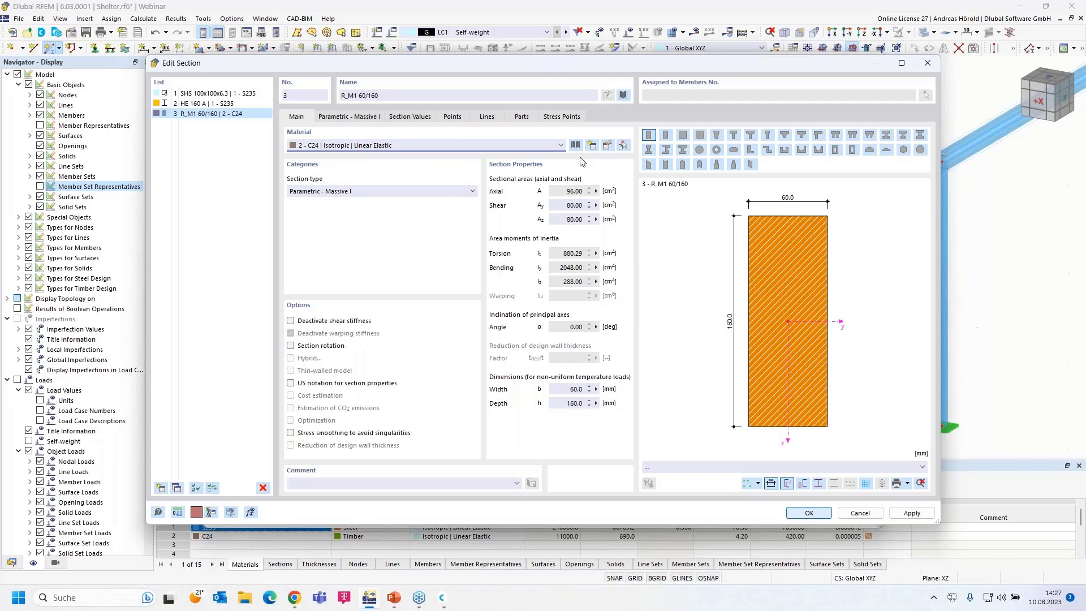
- Filter the material library to solid timber materials to locate C24
{"action": "left_click", "coordinate": [607, 147]}
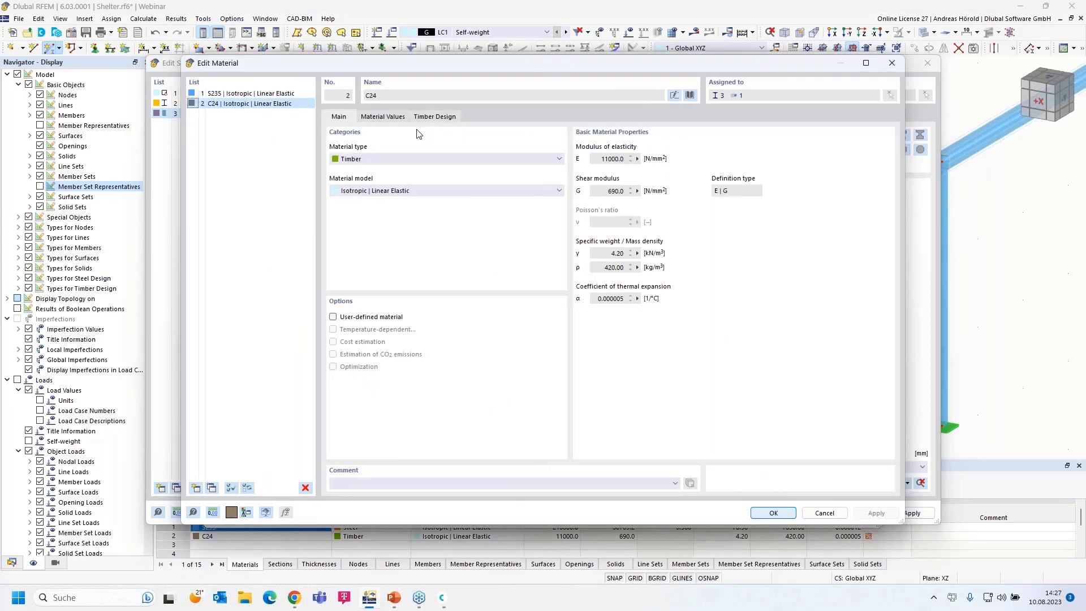
{"action": "left_click", "coordinate": [691, 95]}
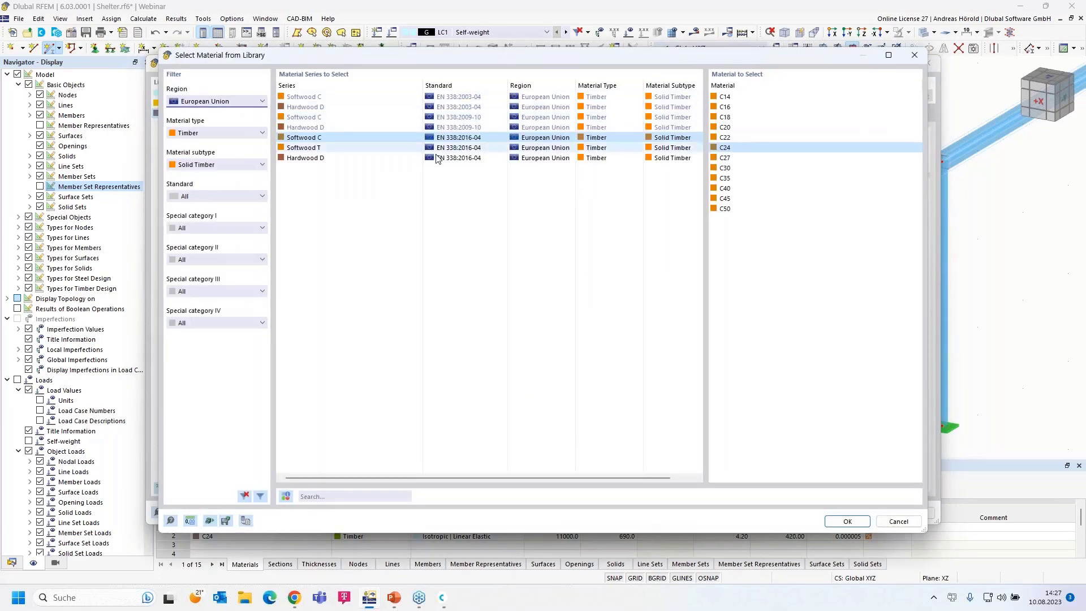
{"action": "left_click", "coordinate": [219, 164]}
{"action": "left_click", "coordinate": [215, 176]}
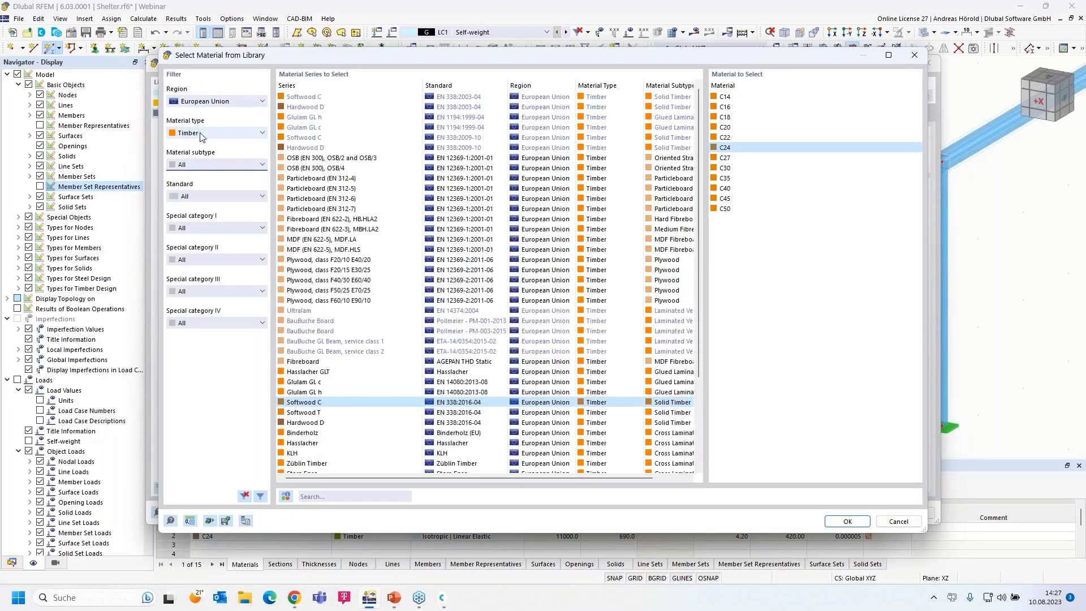
{"action": "left_click", "coordinate": [218, 134]}
{"action": "left_click", "coordinate": [213, 146]}
{"action": "left_click", "coordinate": [216, 104]}
{"action": "left_click", "coordinate": [216, 103]}
{"action": "left_click", "coordinate": [213, 133]}
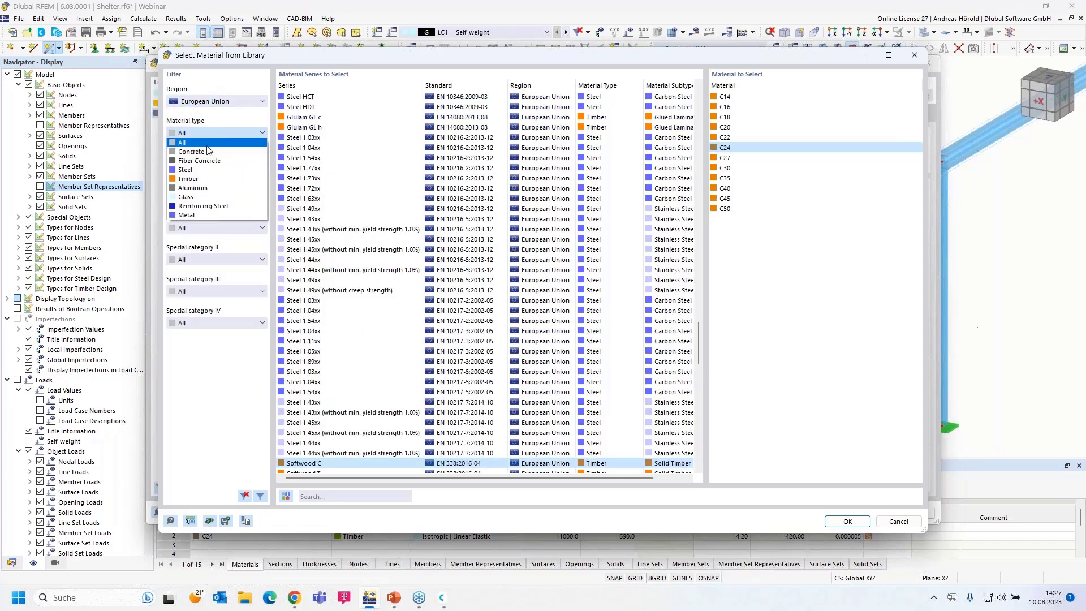
{"action": "left_click", "coordinate": [206, 179]}
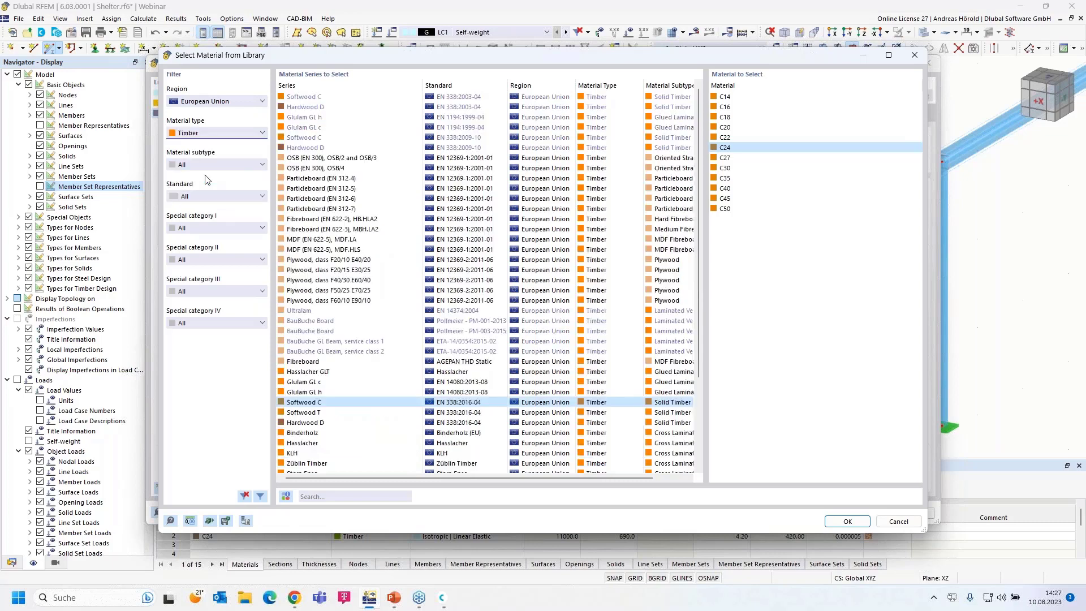
{"action": "left_click", "coordinate": [215, 163]}
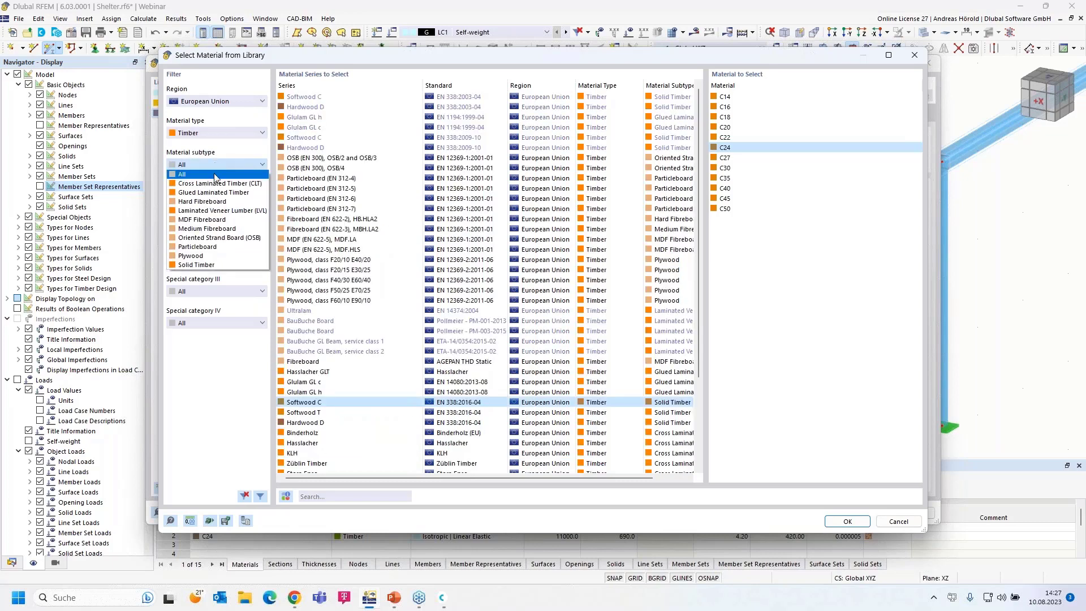
{"action": "left_click", "coordinate": [234, 265]}
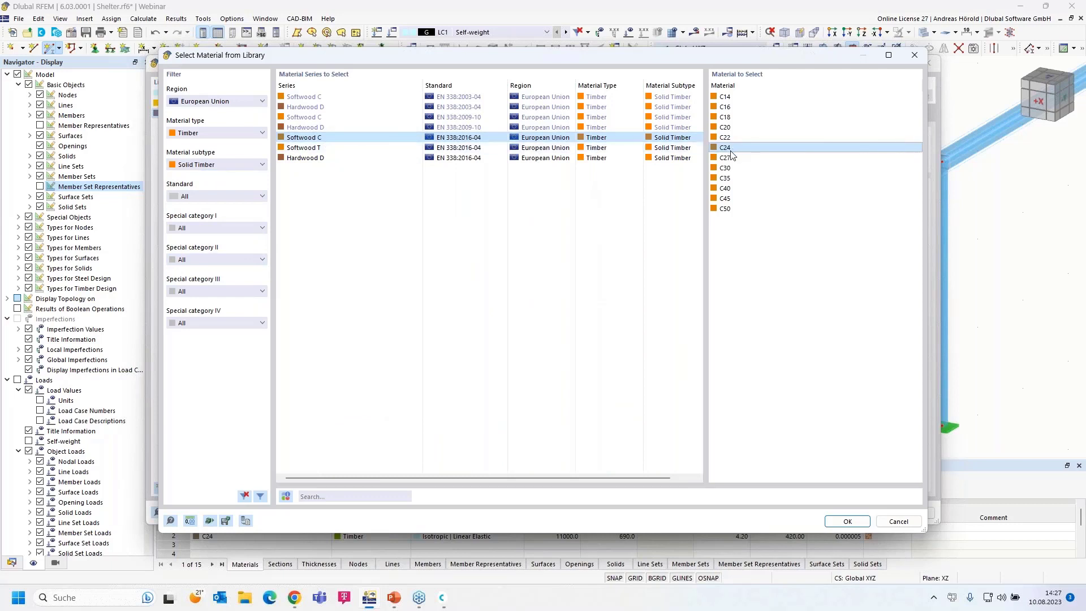
- Assign C24 to the R_M1 60/160 section and accept the new member's properties
{"action": "left_click", "coordinate": [846, 521]}
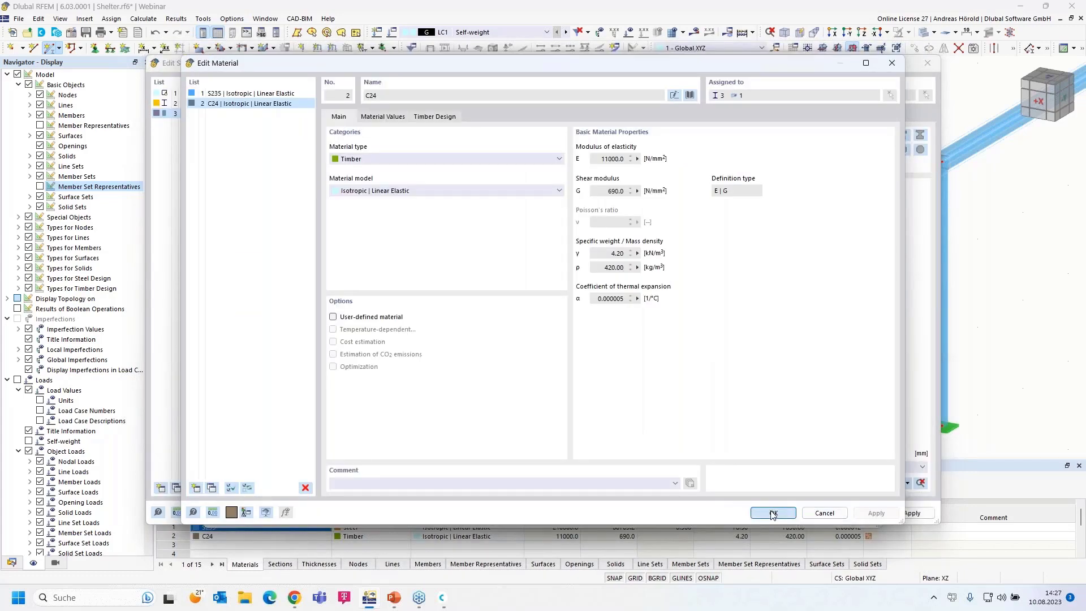
{"action": "left_click", "coordinate": [773, 513]}
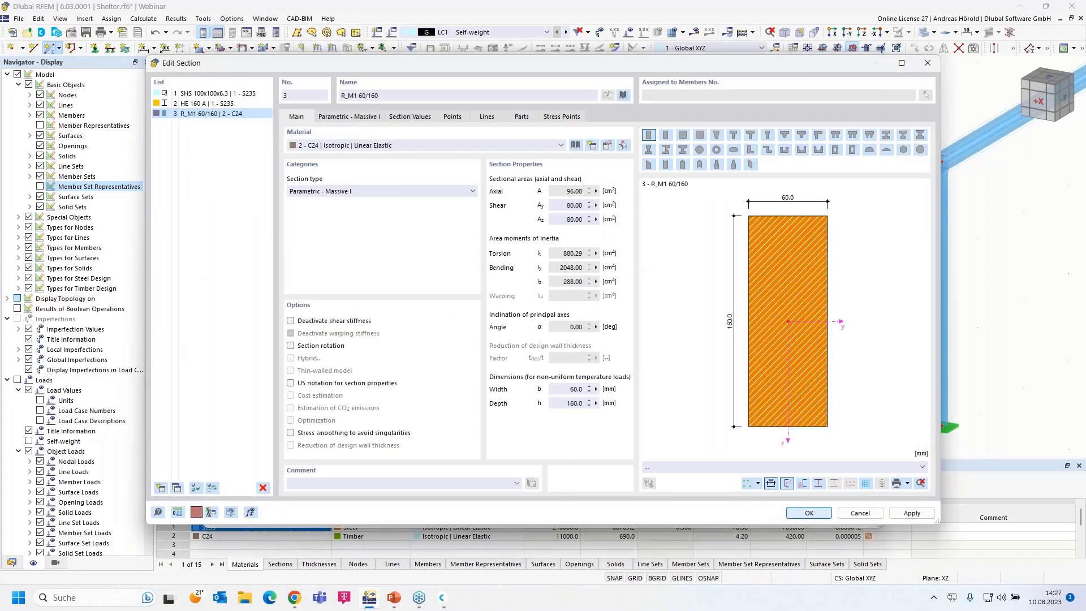
{"action": "left_click", "coordinate": [808, 513]}
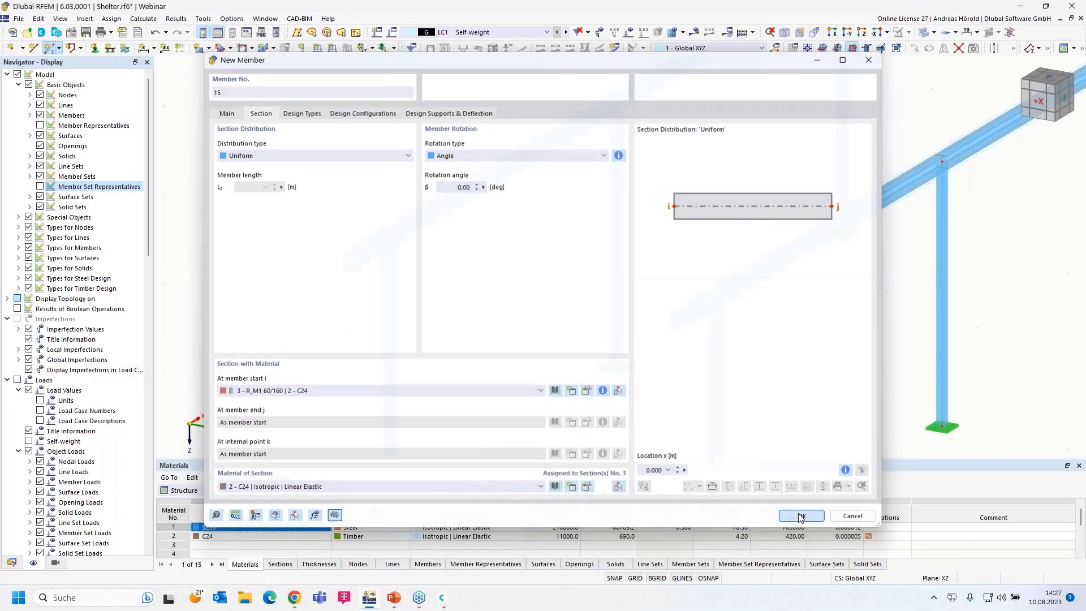
{"action": "left_click", "coordinate": [801, 516]}
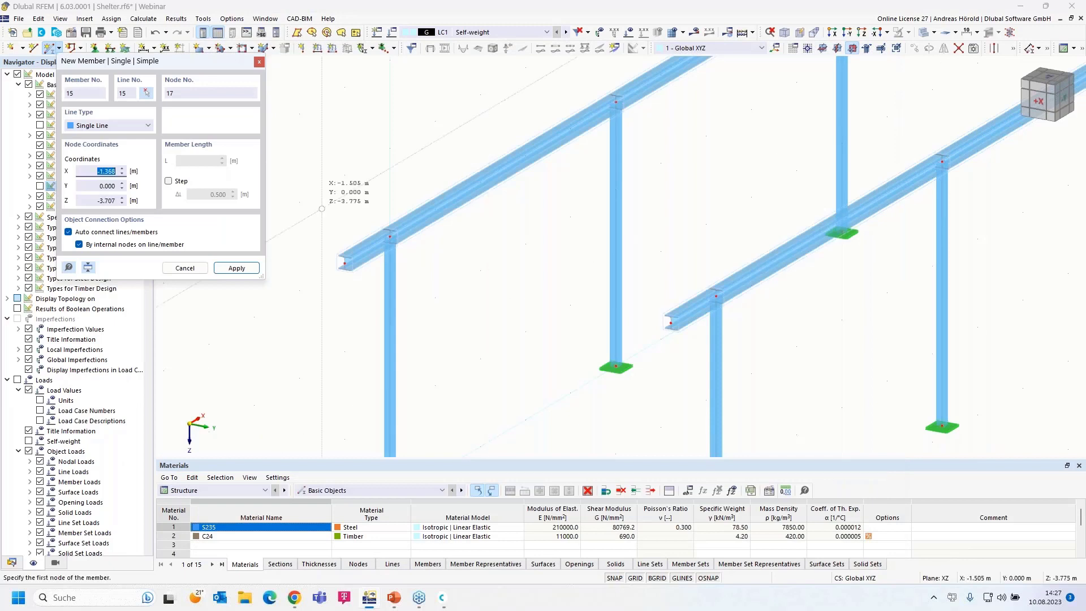
- Draw a trial timber member from the column-top node, then cancel member placement
{"action": "left_click", "coordinate": [390, 236]}
{"action": "left_click", "coordinate": [299, 202]}
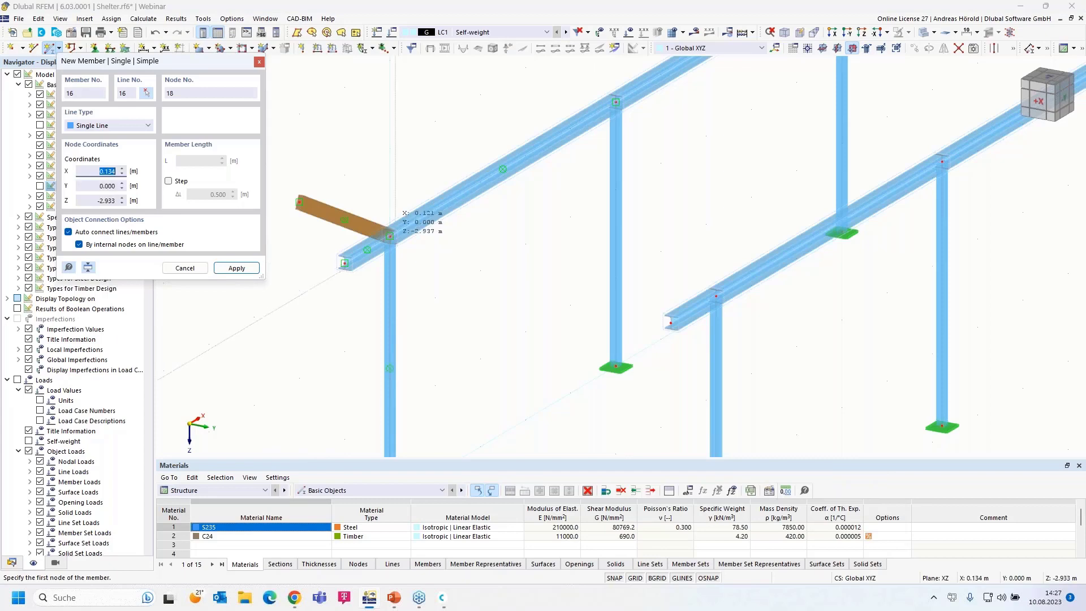
{"action": "scroll", "coordinate": [404, 244], "scroll_direction": "up", "scroll_amount": 5}
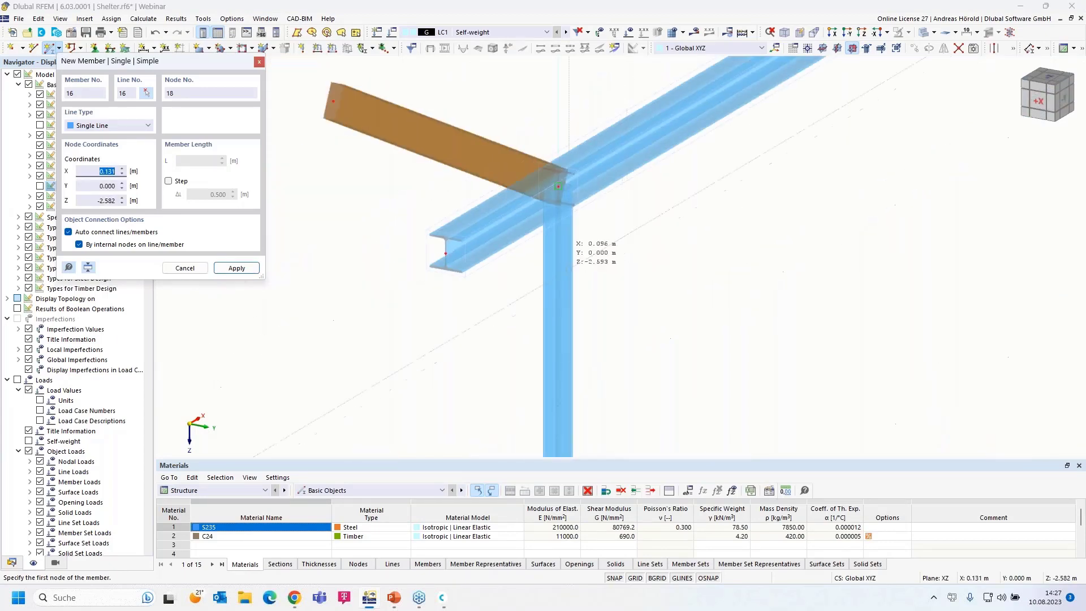
{"action": "scroll", "coordinate": [414, 259], "scroll_direction": "down", "scroll_amount": 1}
{"action": "scroll", "coordinate": [414, 259], "scroll_direction": "down", "scroll_amount": 5}
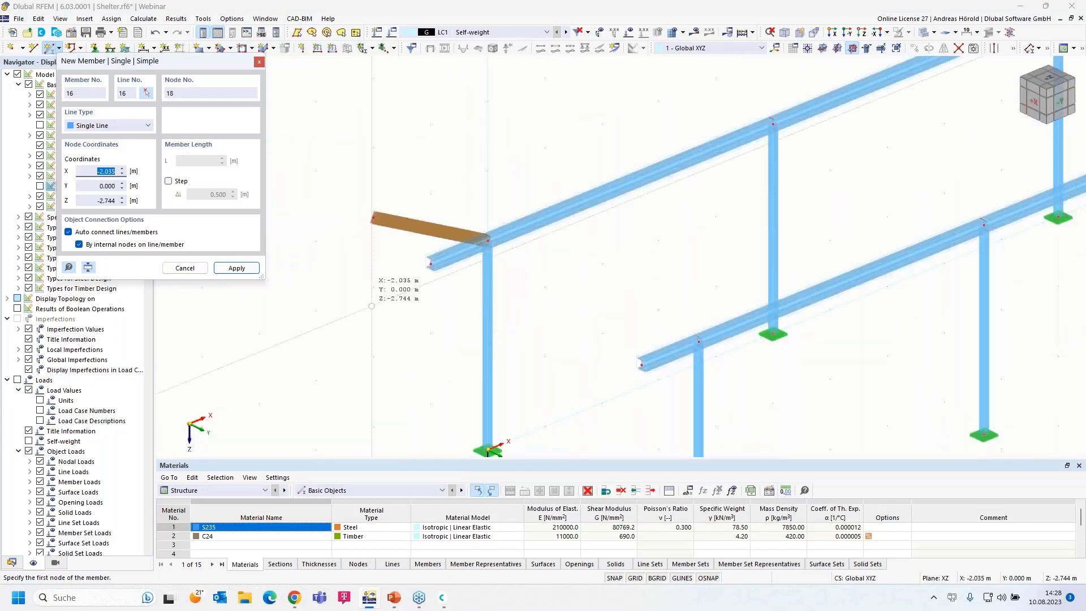
{"action": "left_click", "coordinate": [154, 36]}
- Undo the misplaced timber member and set YZ as the work plane
{"action": "left_click", "coordinate": [154, 35]}
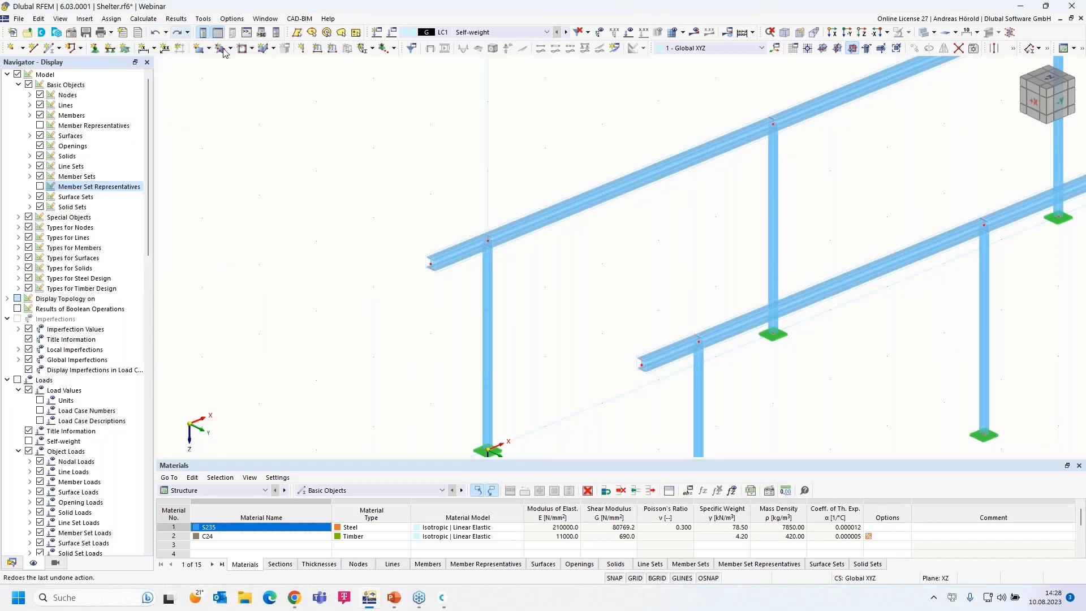
{"action": "scroll", "coordinate": [734, 230], "scroll_direction": "down", "scroll_amount": 2}
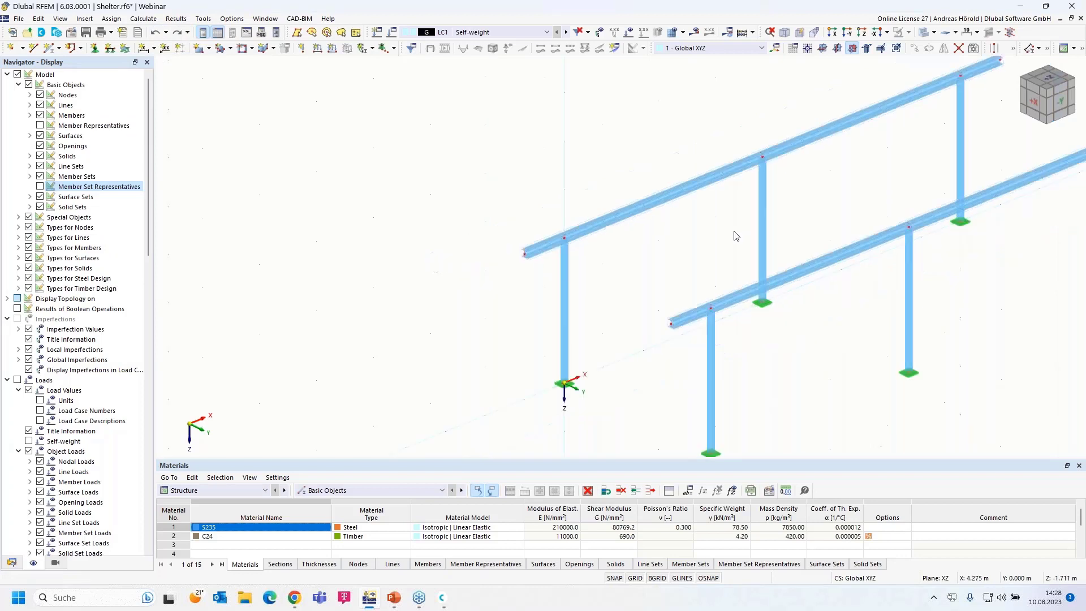
{"action": "left_click", "coordinate": [837, 50]}
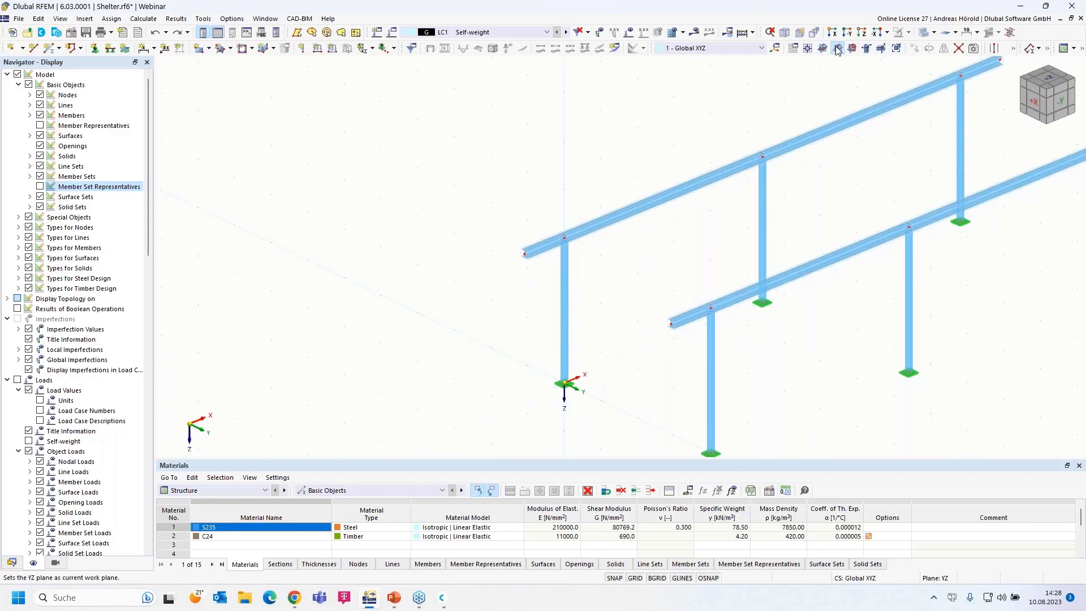
- Rotate and zoom the model, then show the undo history list
{"action": "middle_click_drag", "start_coordinate": [811, 358], "coordinate": [842, 351], "text": "ctrl"}
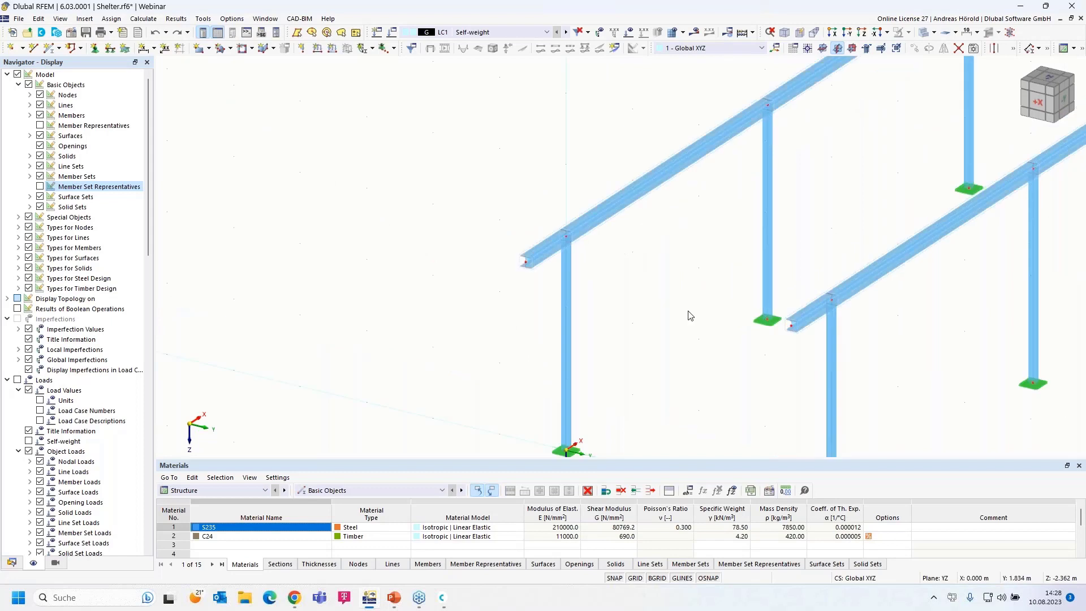
{"action": "scroll", "coordinate": [686, 315], "scroll_direction": "up", "scroll_amount": 4}
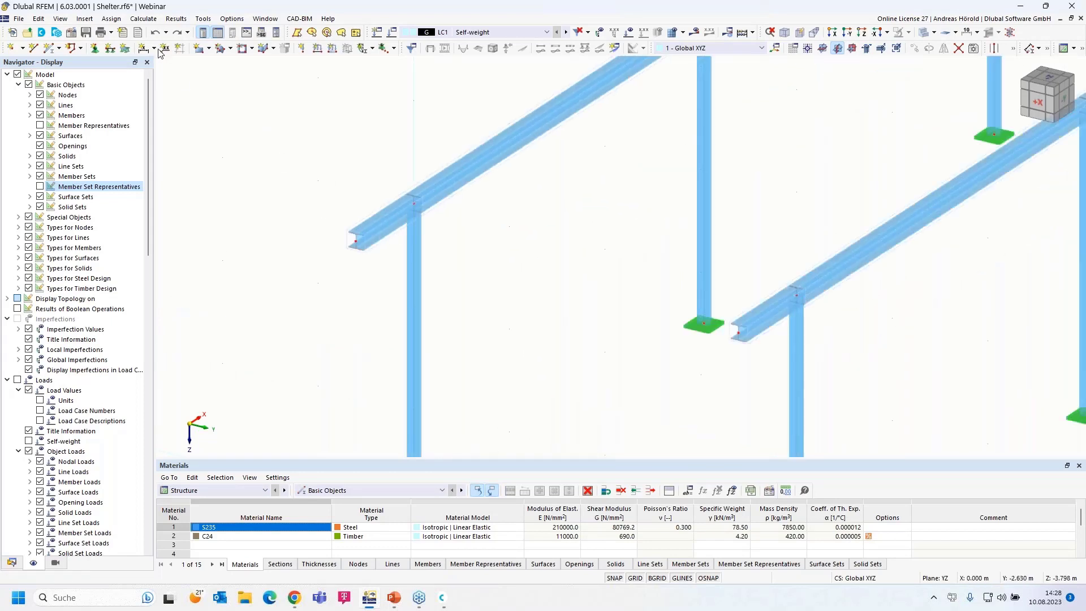
{"action": "left_click", "coordinate": [165, 32]}
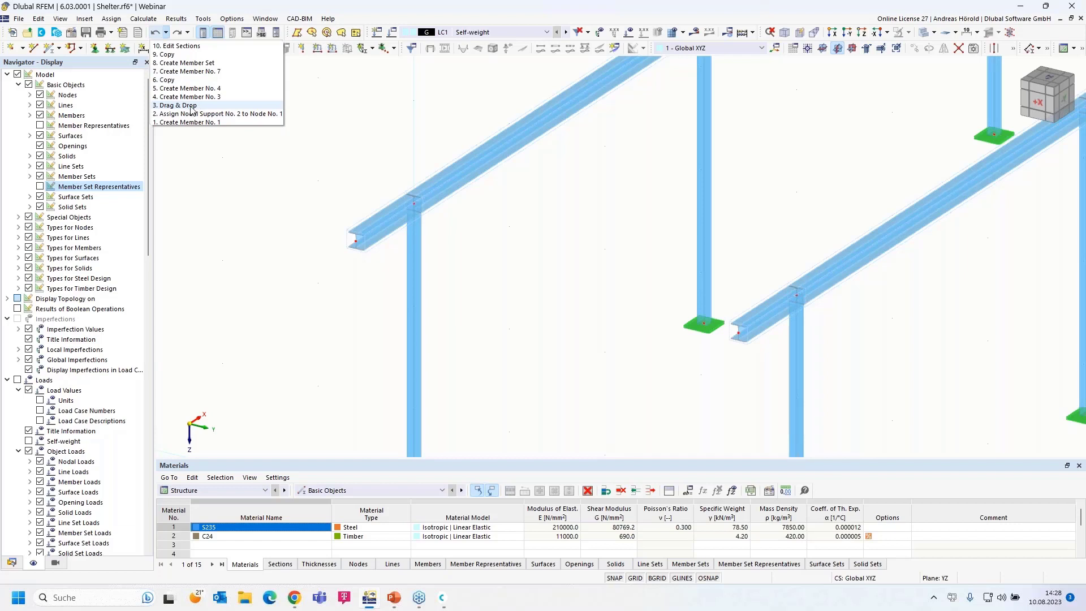
- Close the undo list and set up a new member with the C24 R_M1 60/160 section
{"action": "left_click", "coordinate": [324, 124]}
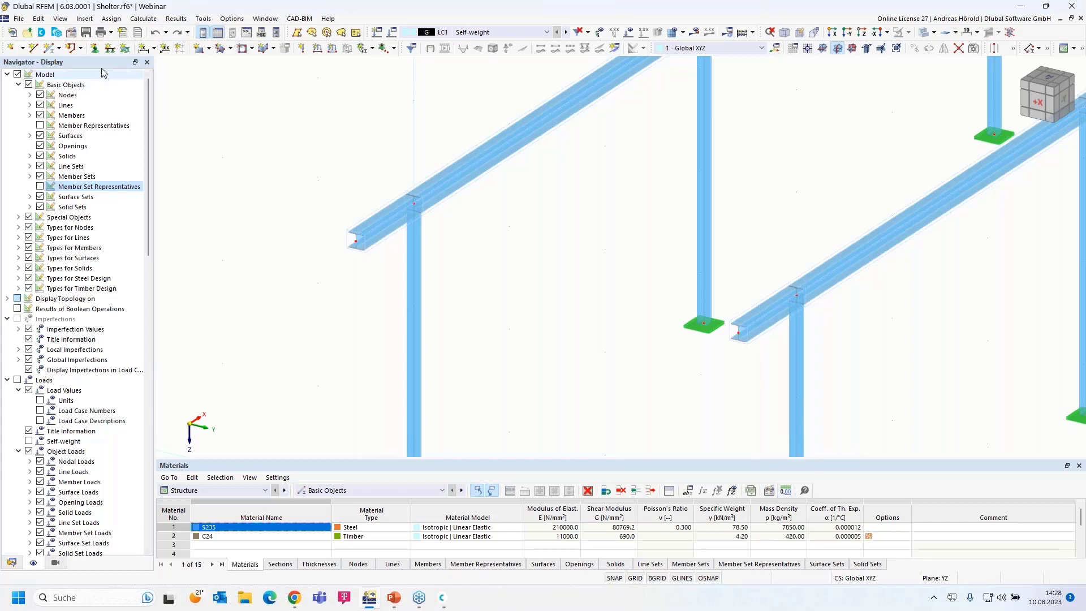
{"action": "left_click", "coordinate": [49, 48]}
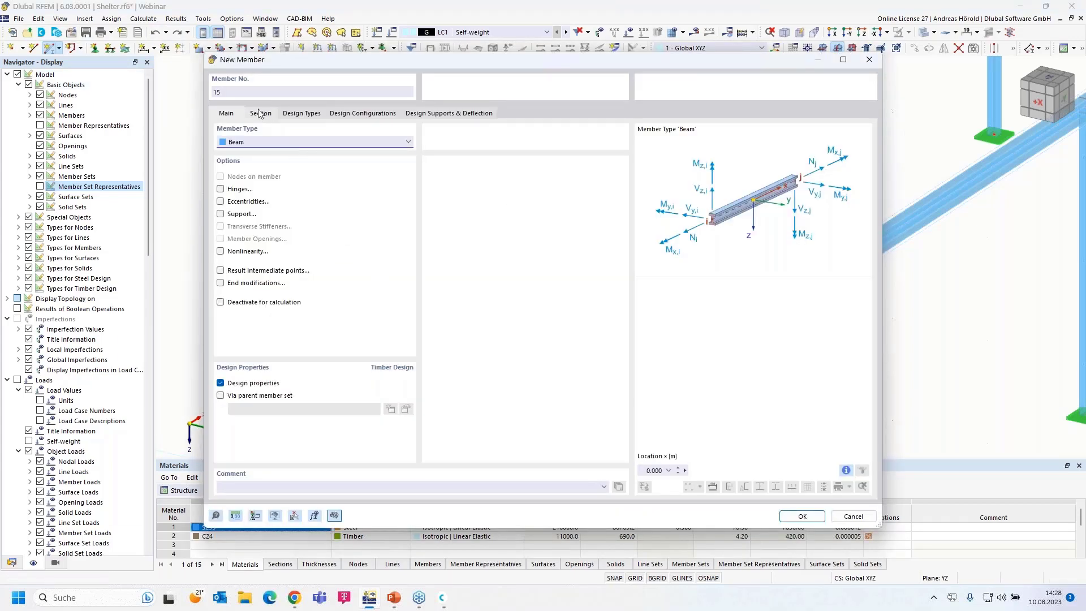
{"action": "left_click", "coordinate": [260, 114]}
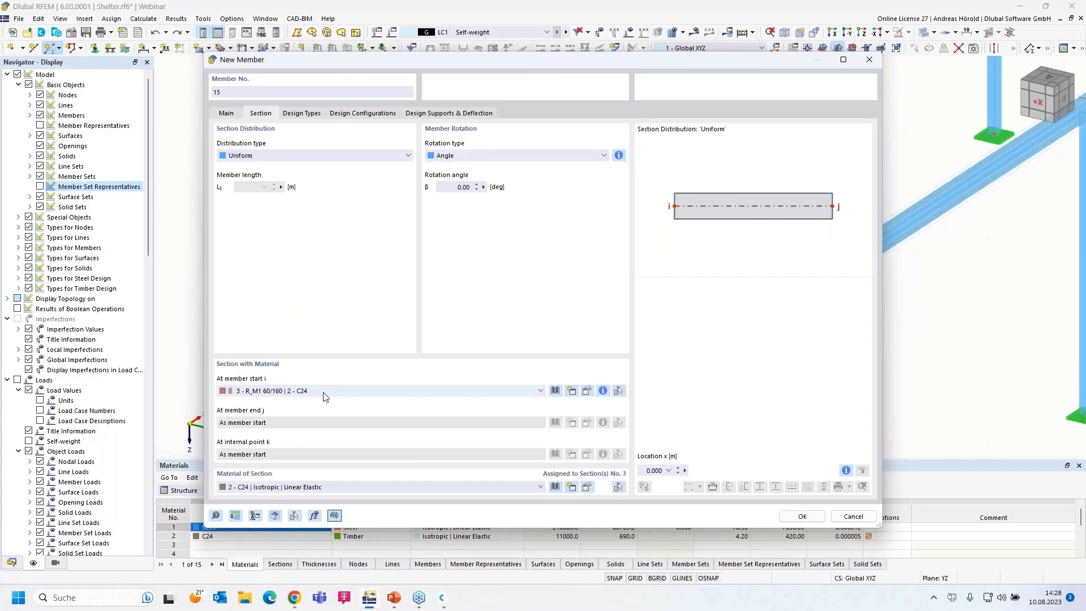
{"action": "left_click", "coordinate": [803, 517]}
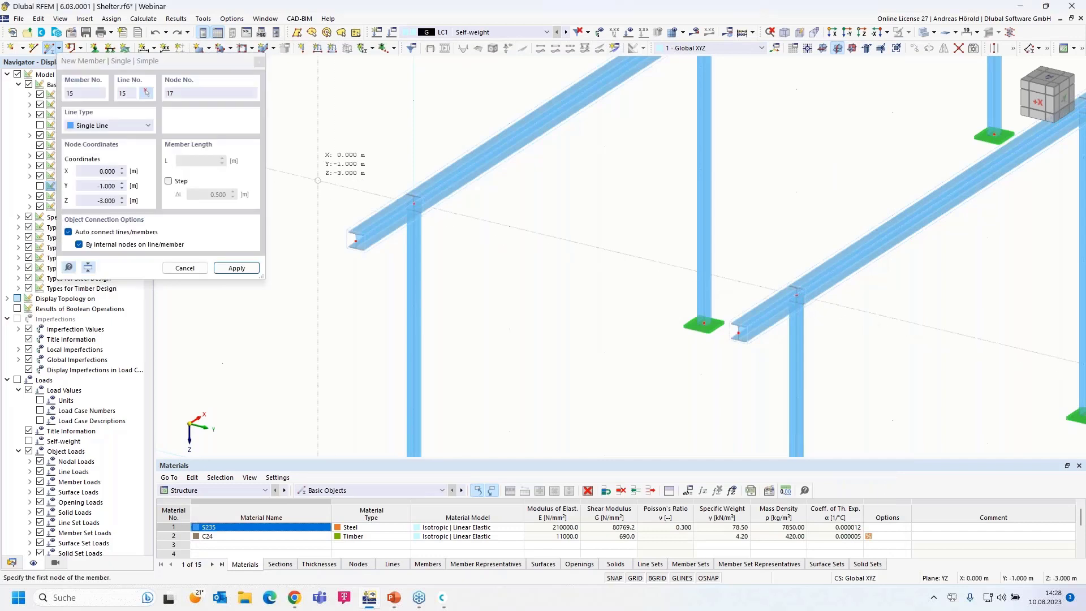
- Draw purlin members 15–17: a 1 m overhang, the 4 m span between frames, and a 1 m overhang
{"action": "left_click", "coordinate": [414, 203]}
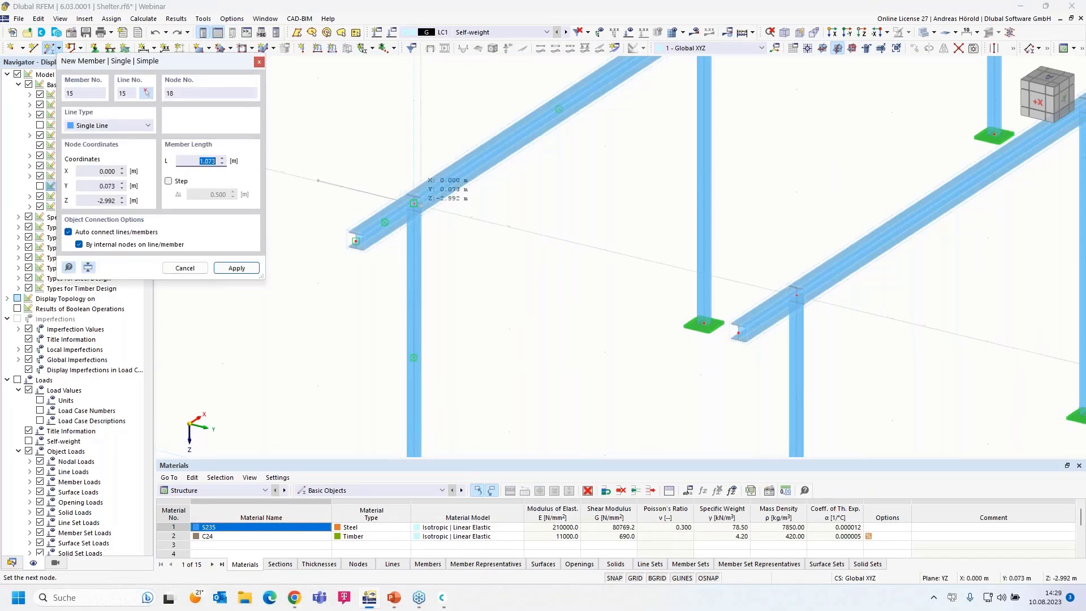
{"action": "left_click", "coordinate": [413, 203]}
{"action": "left_click", "coordinate": [414, 203]}
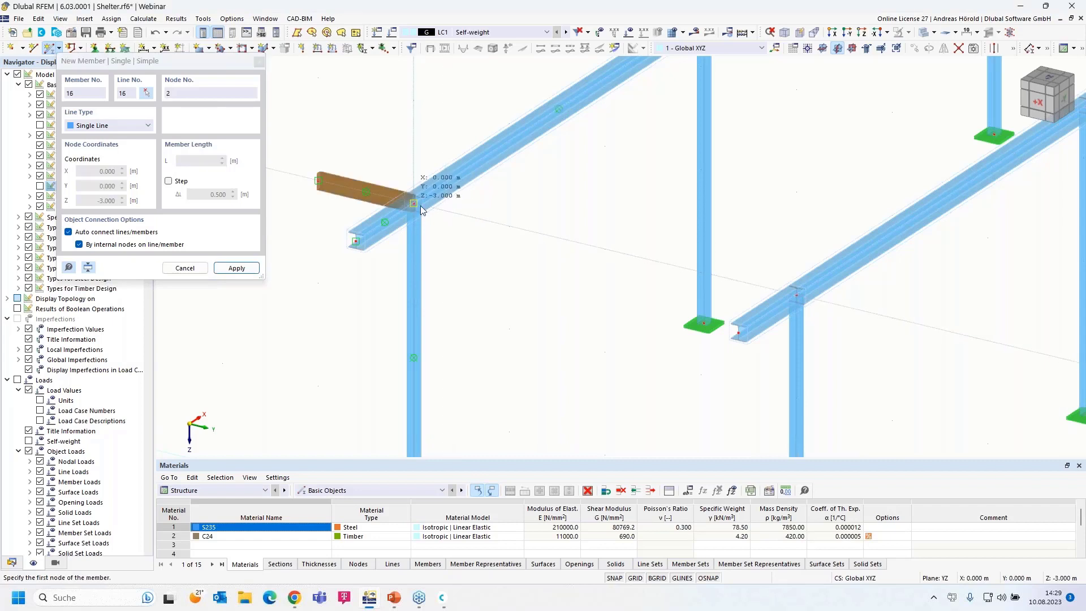
{"action": "left_click", "coordinate": [796, 294]}
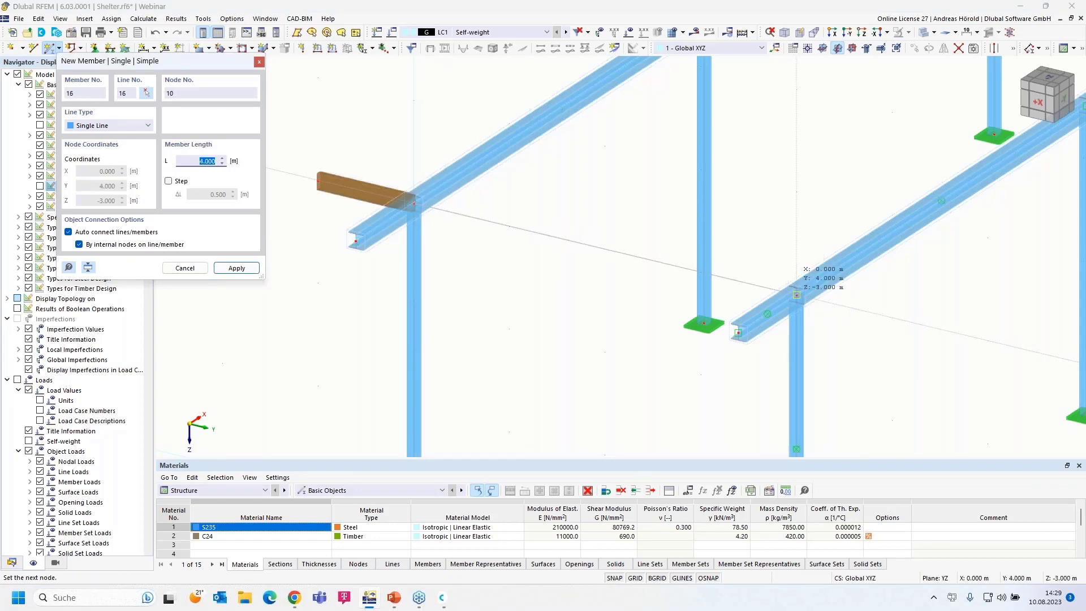
{"action": "left_click", "coordinate": [796, 295]}
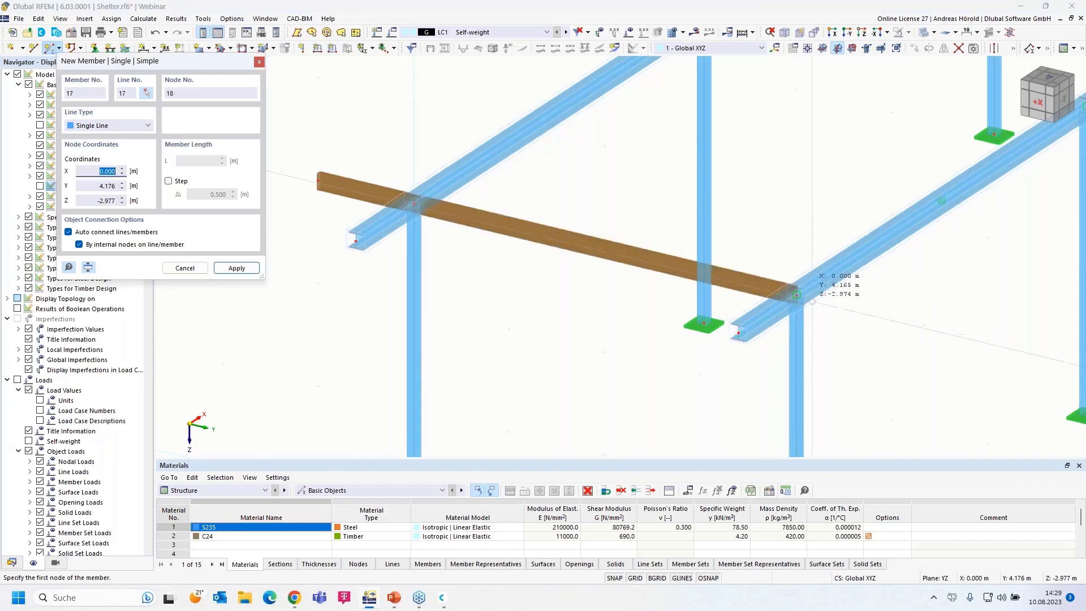
{"action": "left_click", "coordinate": [892, 318]}
{"action": "left_click", "coordinate": [892, 318]}
{"action": "right_click", "coordinate": [835, 366]}
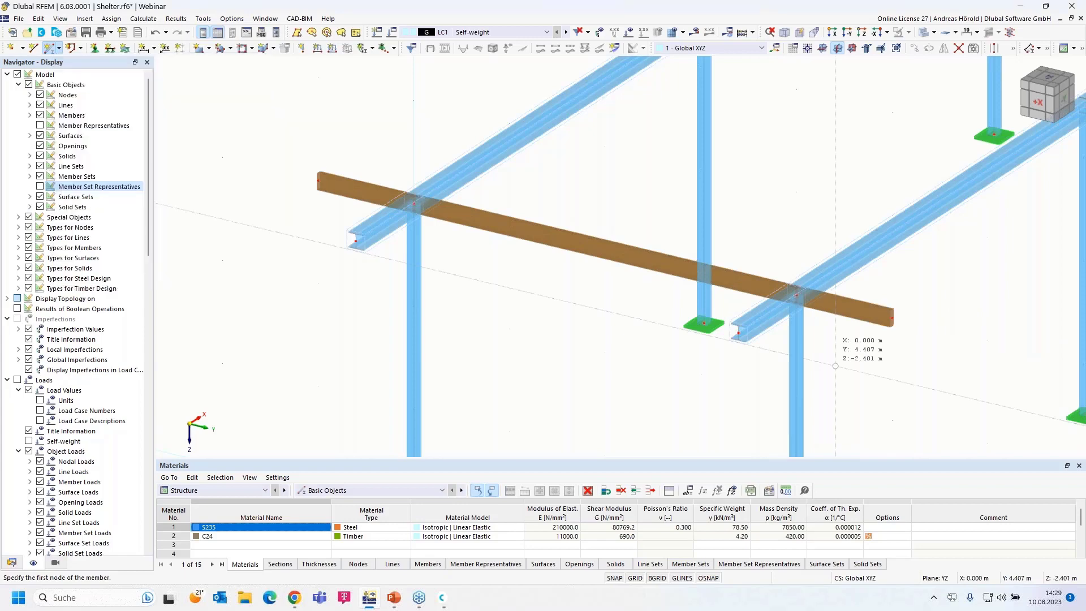
- Orbit, zoom and pan to a near-frontal view of the frames and purlin
{"action": "middle_click_drag", "start_coordinate": [835, 366], "coordinate": [852, 343], "text": "ctrl"}
{"action": "scroll", "coordinate": [654, 248], "scroll_direction": "down", "scroll_amount": 2}
{"action": "scroll", "coordinate": [686, 239], "scroll_direction": "up", "scroll_amount": 1}
{"action": "middle_click_drag", "start_coordinate": [636, 252], "coordinate": [535, 291]}
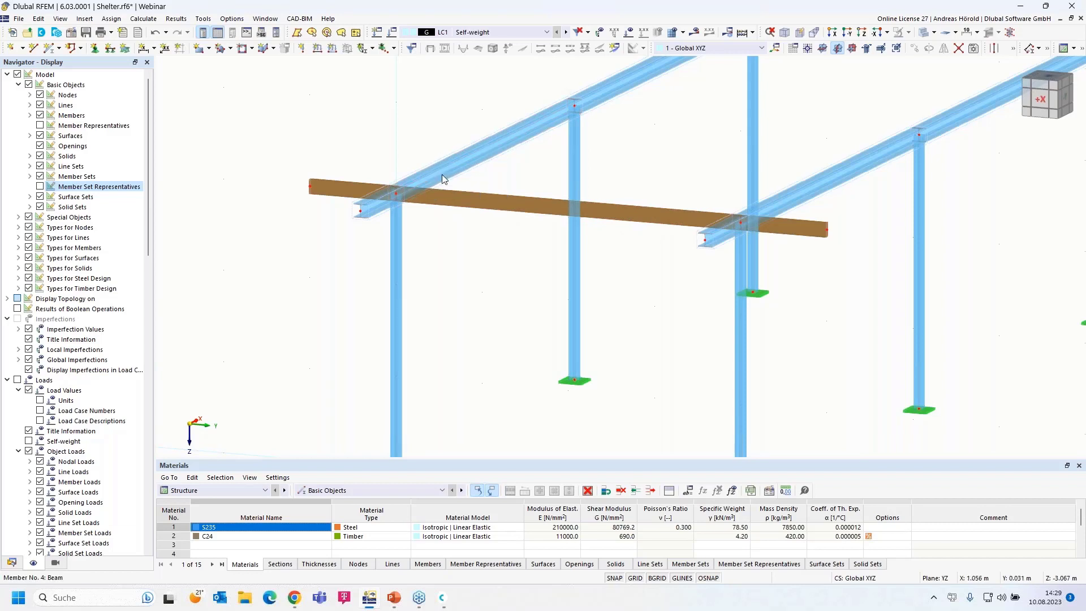
{"action": "scroll", "coordinate": [484, 186], "scroll_direction": "down", "scroll_amount": 1}
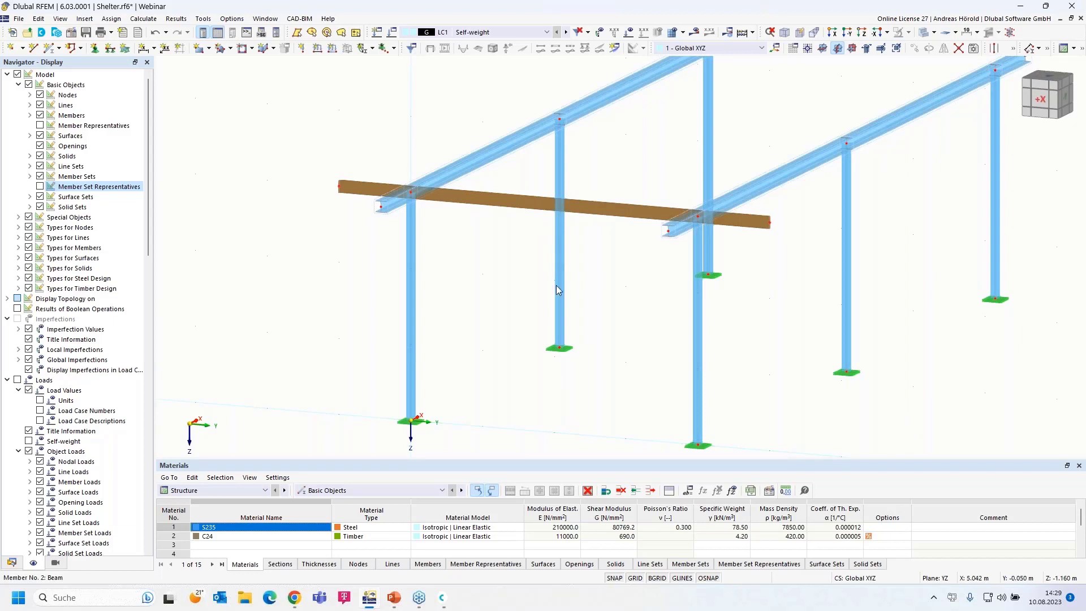
{"action": "middle_click_drag", "start_coordinate": [497, 371], "coordinate": [576, 346]}
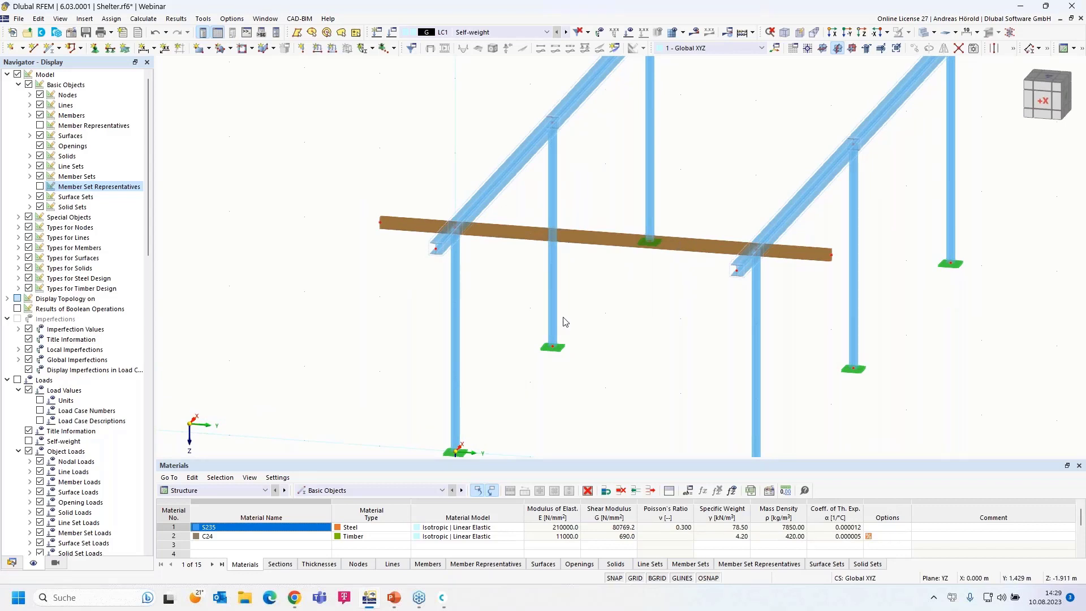
- Window-select the purlin's middle span and both overhangs, then bring up their context menu
{"action": "left_click_drag", "start_coordinate": [721, 208], "coordinate": [690, 274]}
{"action": "left_click_drag", "start_coordinate": [402, 192], "coordinate": [341, 253]}
{"action": "left_click_drag", "start_coordinate": [387, 224], "coordinate": [364, 253]}
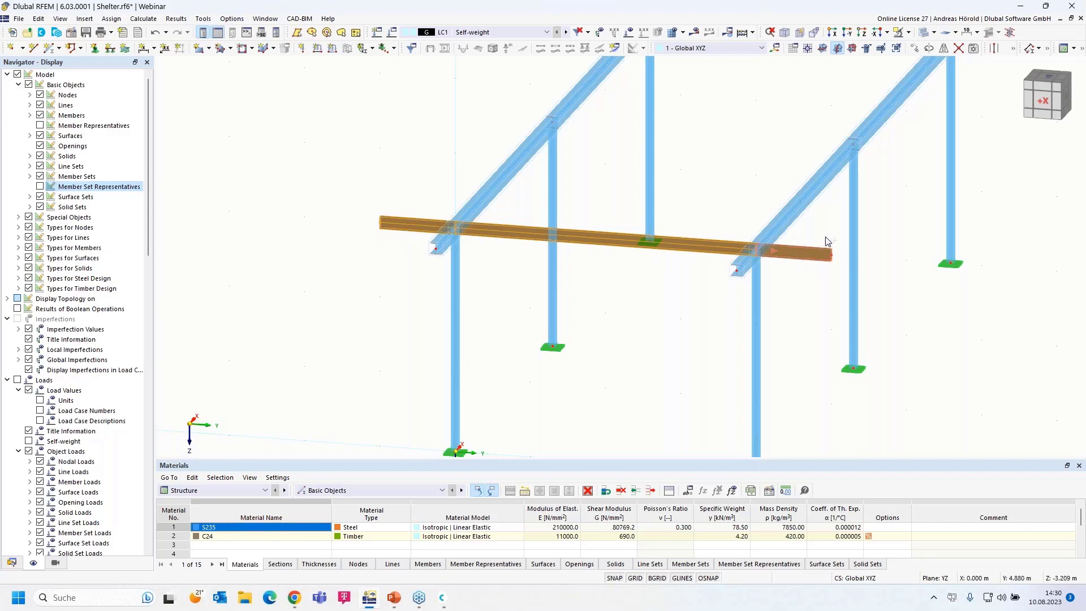
{"action": "left_click_drag", "start_coordinate": [839, 229], "coordinate": [799, 274]}
{"action": "right_click", "coordinate": [700, 252]}
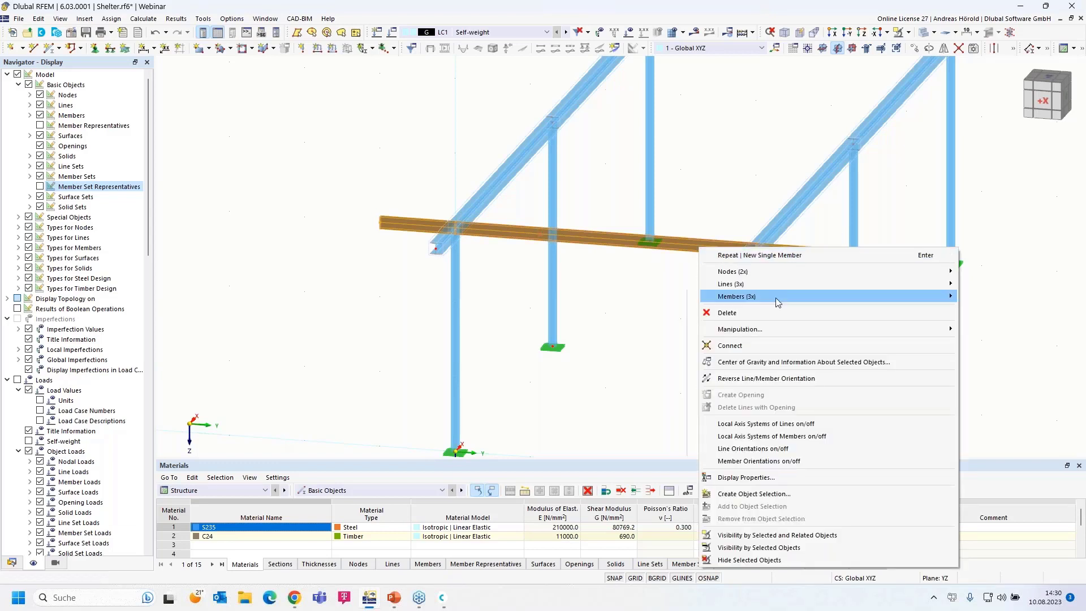
- Edit purlin members 15–17 together, enable eccentricities, and create a new member eccentricity
{"action": "mouse_move", "coordinate": [777, 301]}
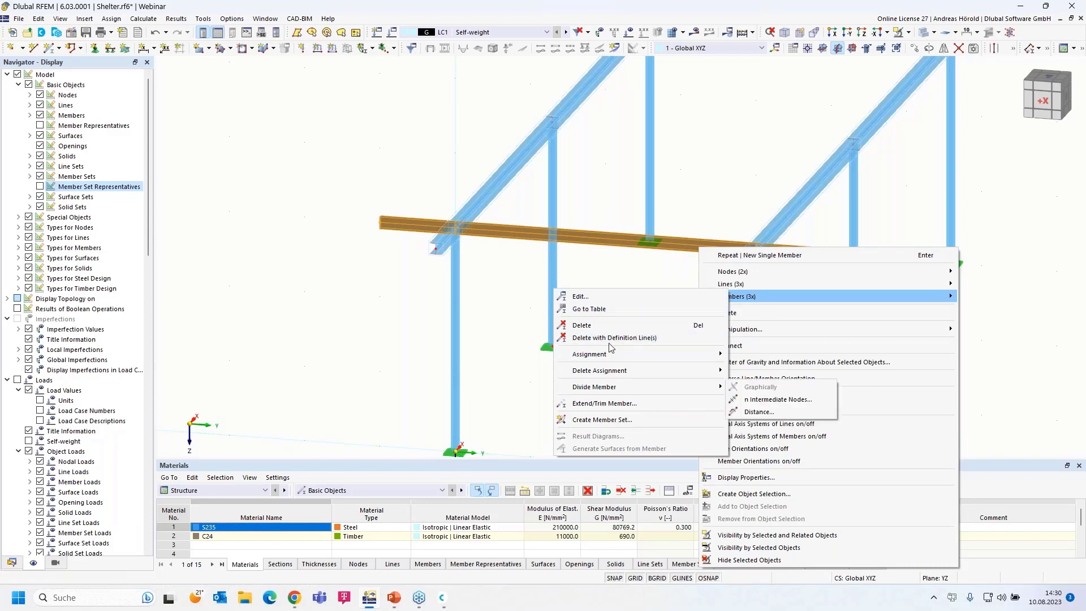
{"action": "left_click", "coordinate": [599, 296]}
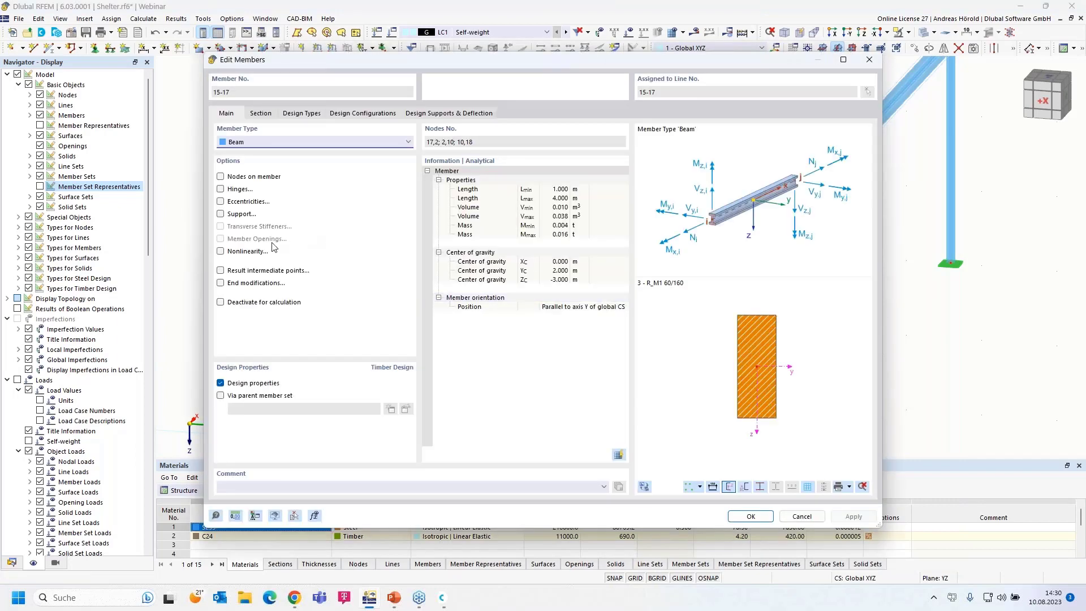
{"action": "left_click", "coordinate": [221, 202]}
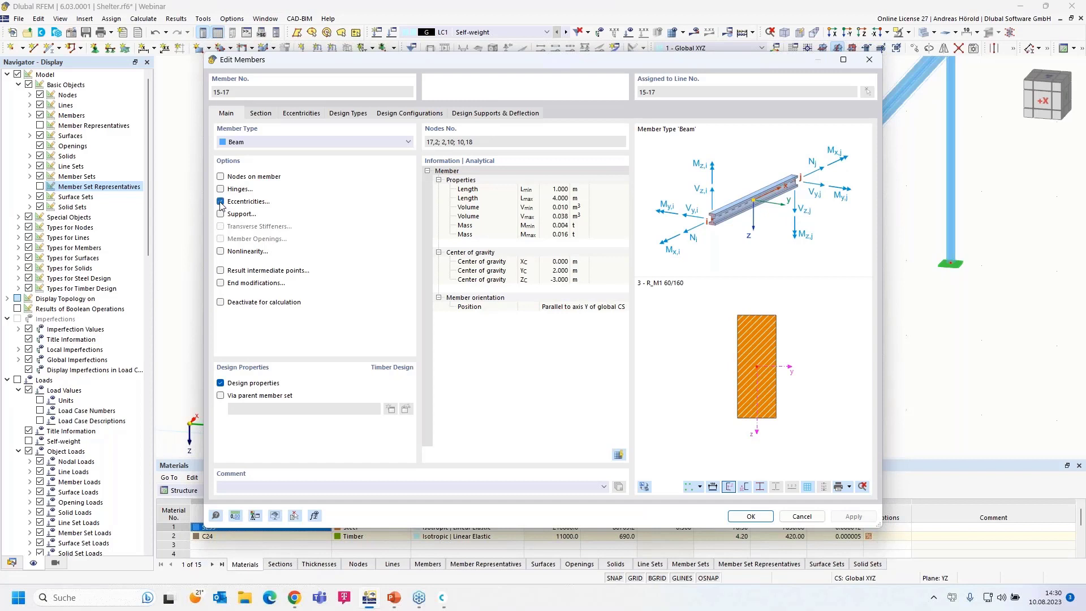
{"action": "left_click", "coordinate": [301, 114]}
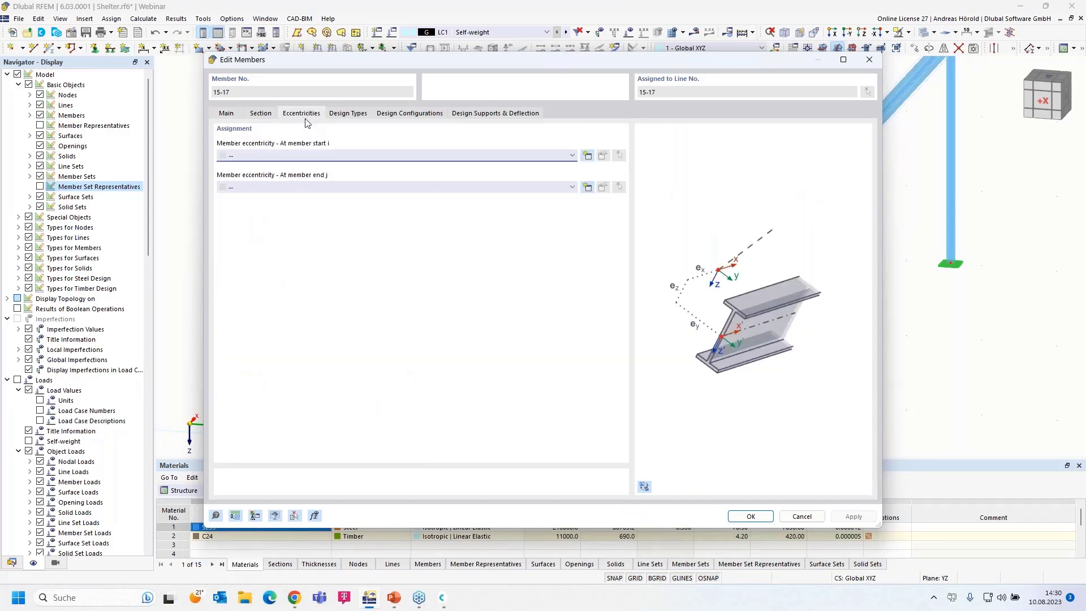
{"action": "left_click", "coordinate": [587, 155]}
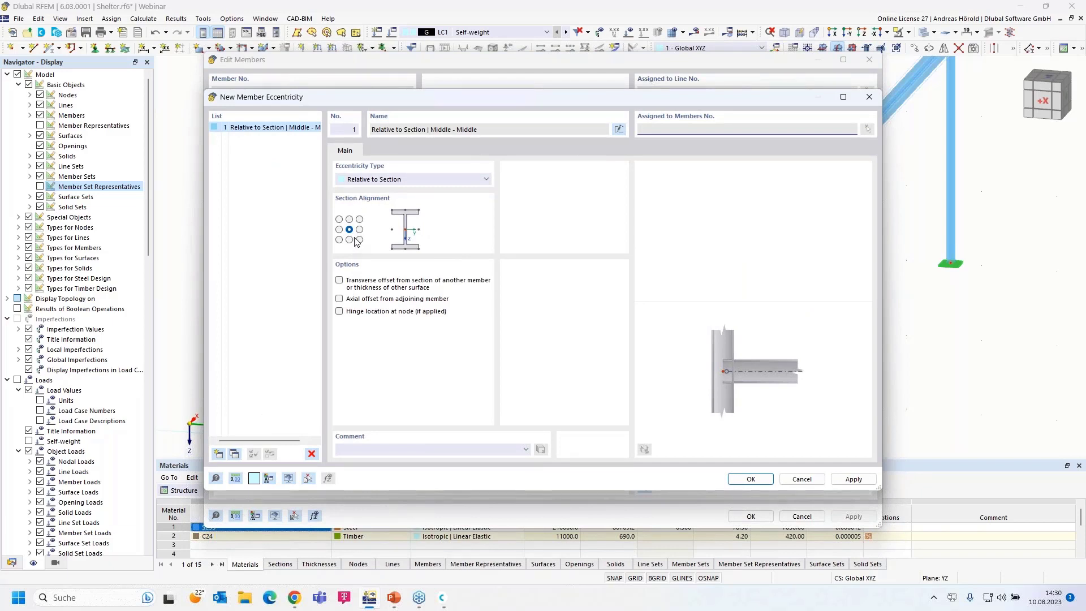
- Define eccentricity 1 aligned bottom-centre, offset to member 4's top-centre, applied at both member ends
{"action": "left_click", "coordinate": [394, 180]}
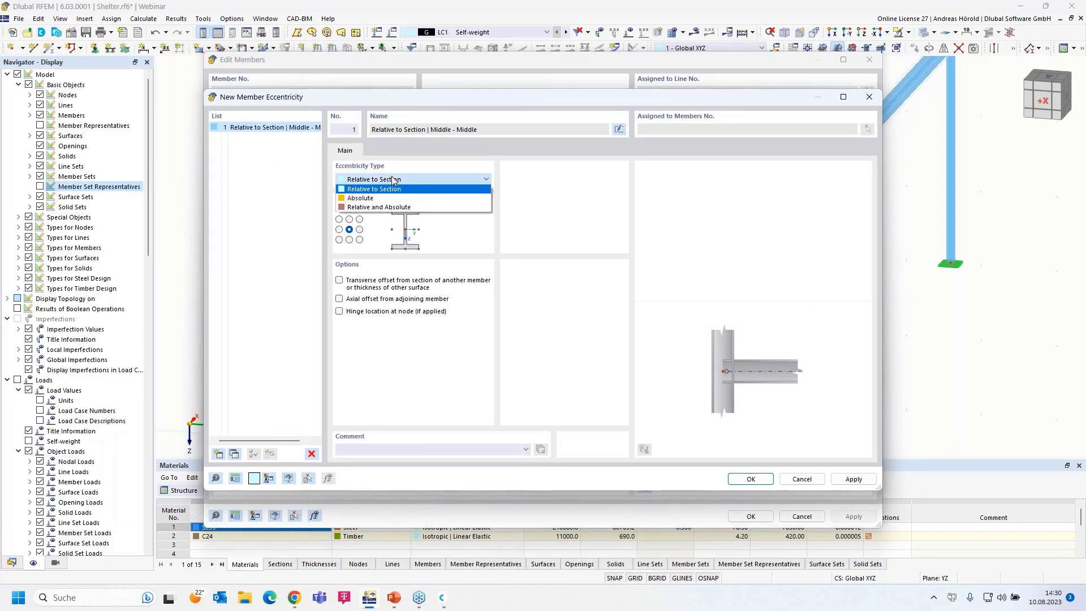
{"action": "left_click", "coordinate": [394, 180]}
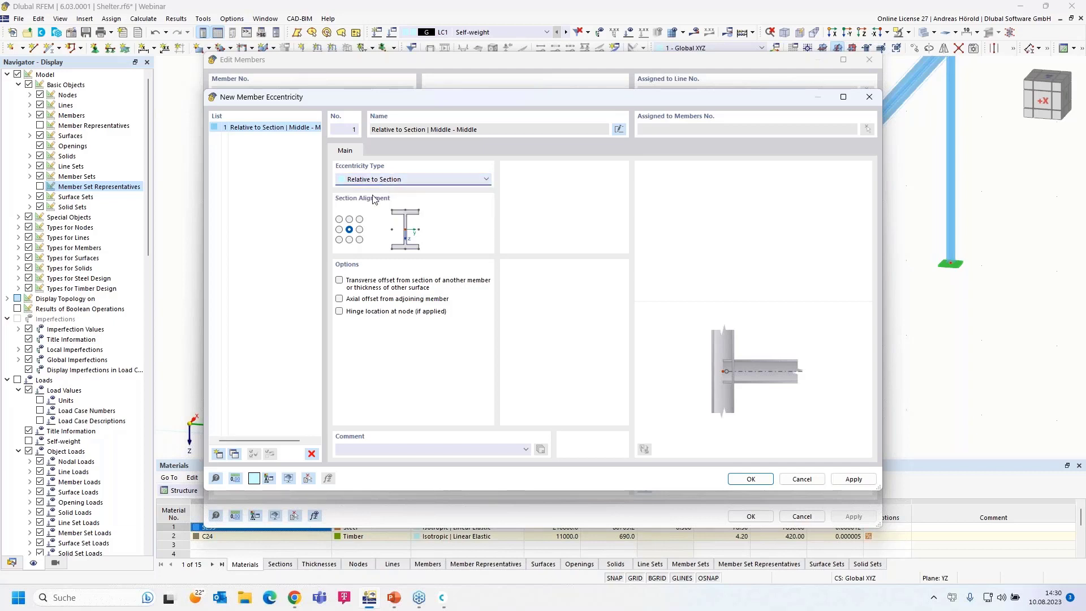
{"action": "left_click", "coordinate": [349, 240]}
{"action": "left_click", "coordinate": [338, 282]}
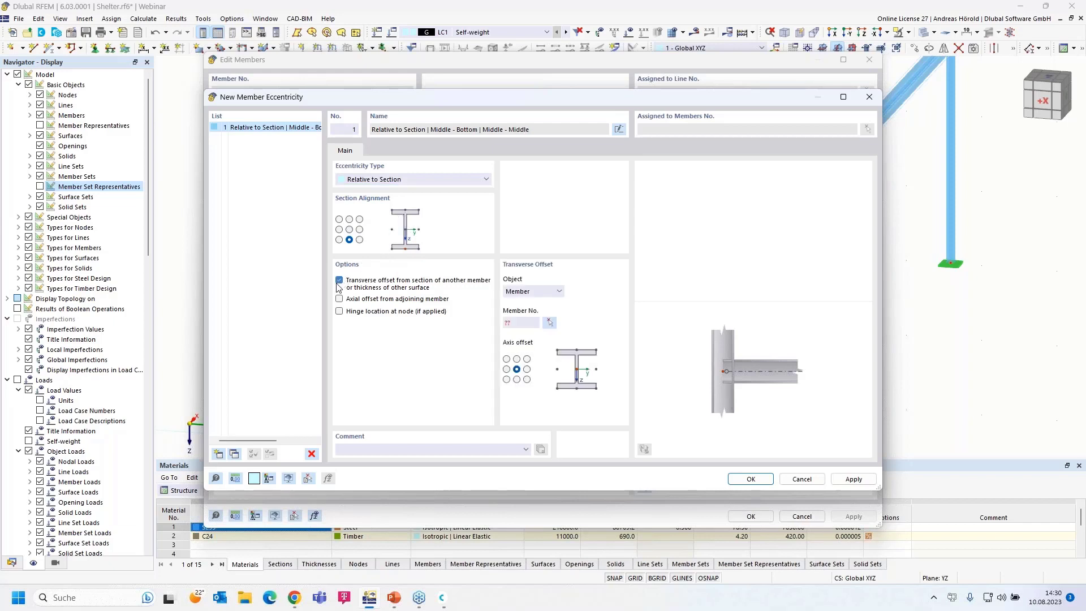
{"action": "left_click", "coordinate": [516, 359]}
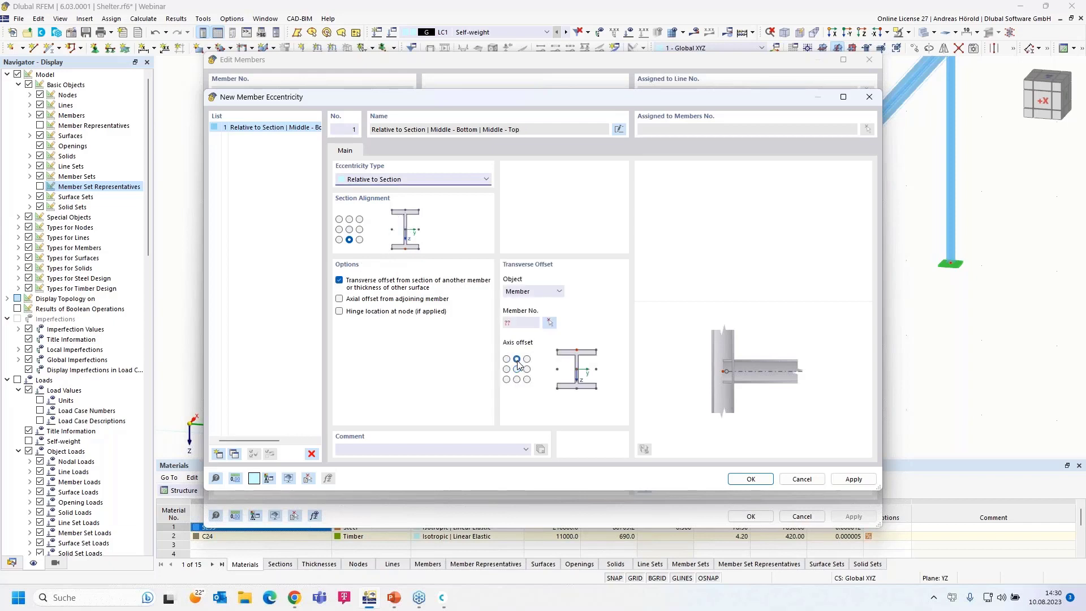
{"action": "left_click", "coordinate": [550, 323]}
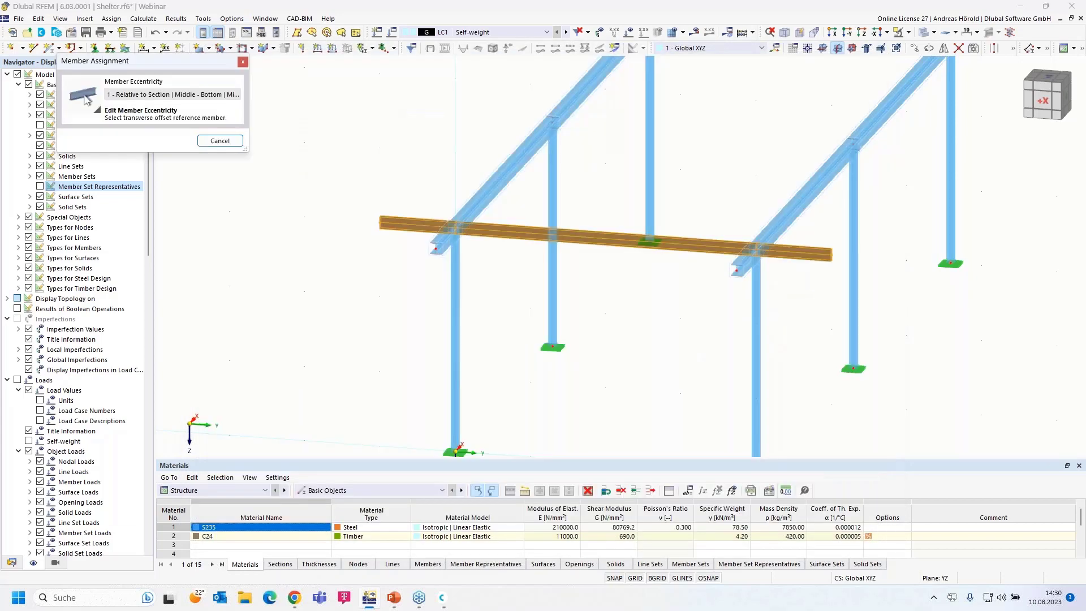
{"action": "left_click", "coordinate": [496, 208]}
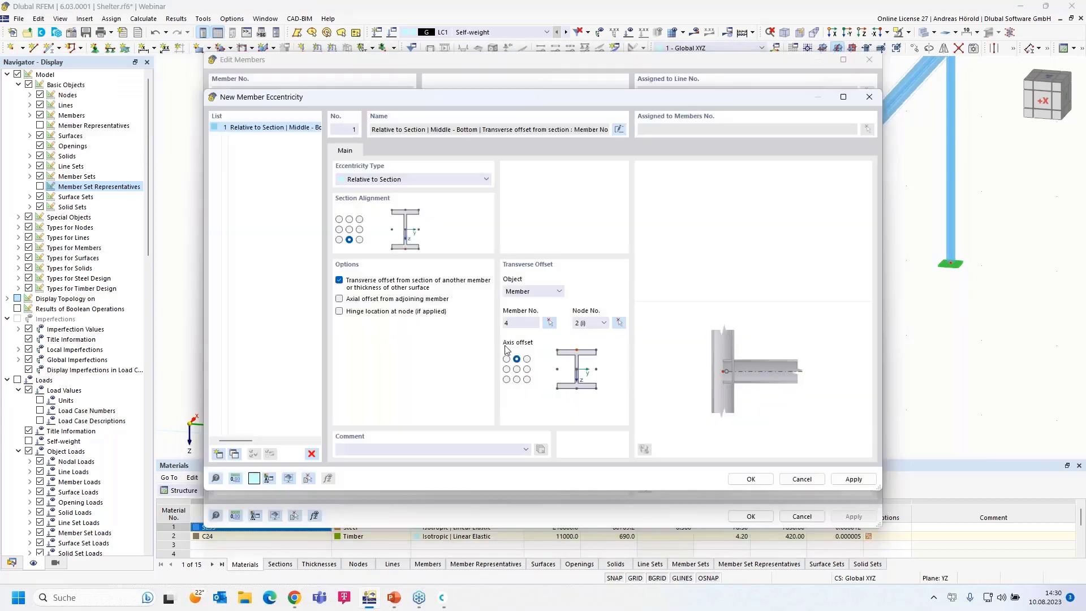
{"action": "left_click", "coordinate": [751, 479]}
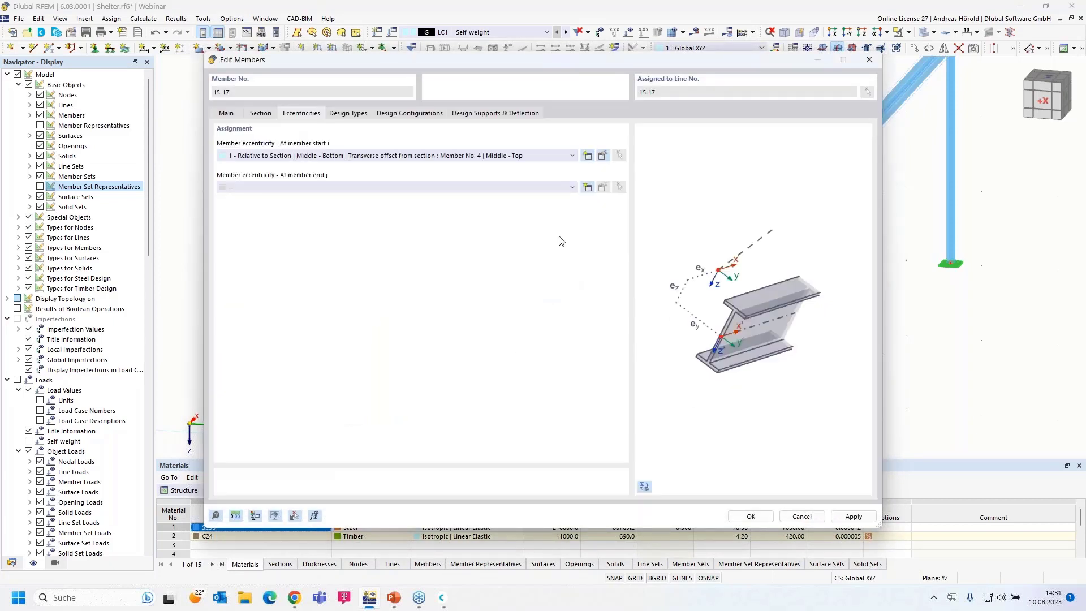
{"action": "left_click", "coordinate": [533, 193]}
{"action": "left_click", "coordinate": [511, 207]}
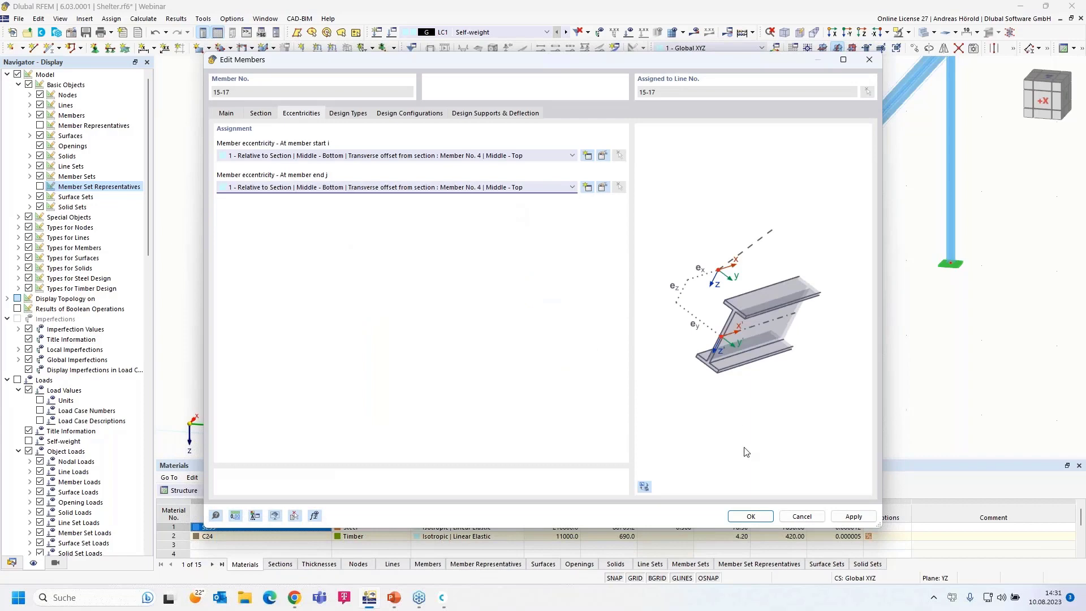
- Confirm the member edits and view along X to check the purlin on the column top
{"action": "left_click", "coordinate": [754, 517]}
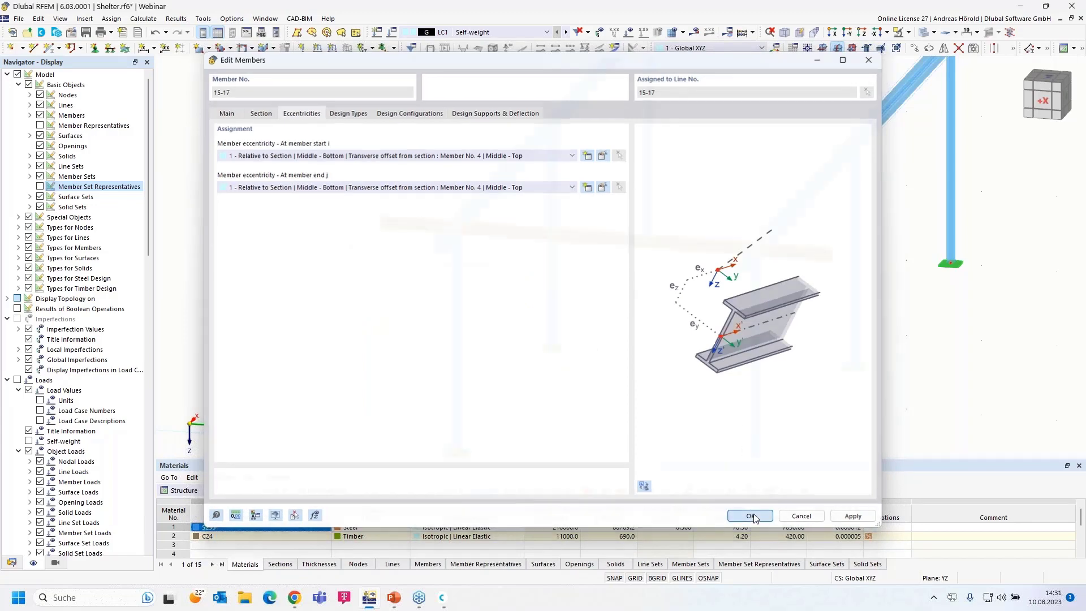
{"action": "left_click", "coordinate": [835, 34]}
{"action": "scroll", "coordinate": [390, 136], "scroll_direction": "up", "scroll_amount": 5}
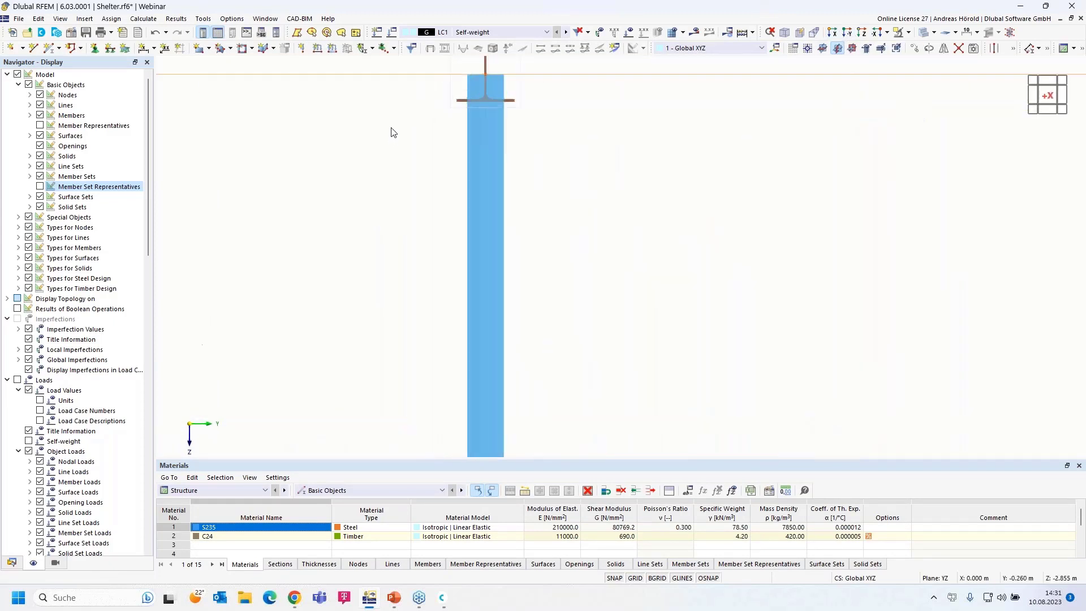
{"action": "scroll", "coordinate": [362, 237], "scroll_direction": "up", "scroll_amount": 4}
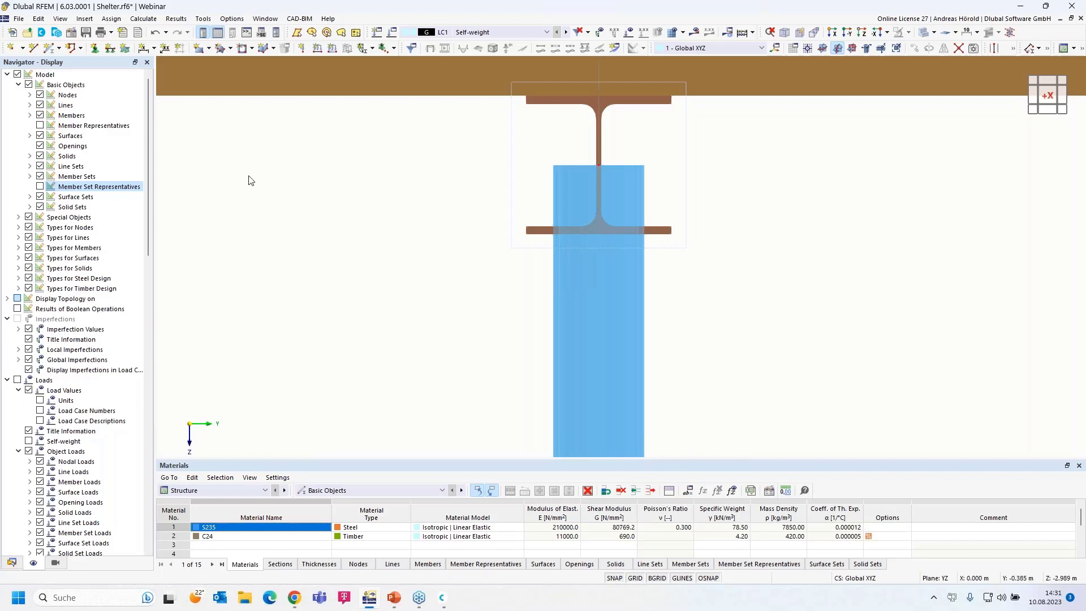
{"action": "scroll", "coordinate": [249, 180], "scroll_direction": "down", "scroll_amount": 5}
{"action": "middle_click_drag", "start_coordinate": [280, 190], "coordinate": [381, 207]}
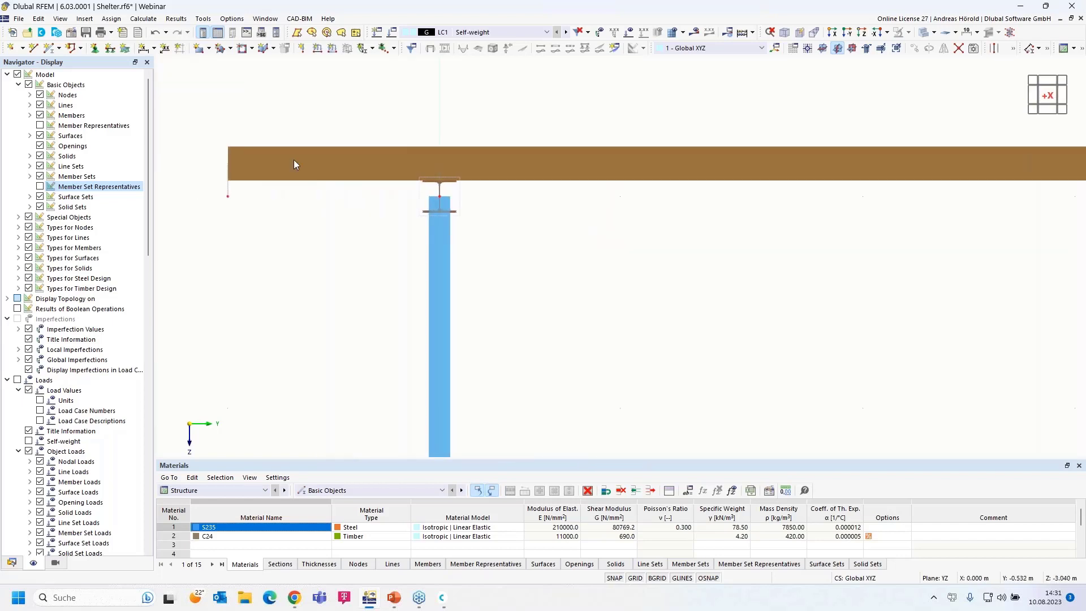
- Undo the last change, orbit back to an oblique 3D view, and request results
{"action": "left_click", "coordinate": [155, 34]}
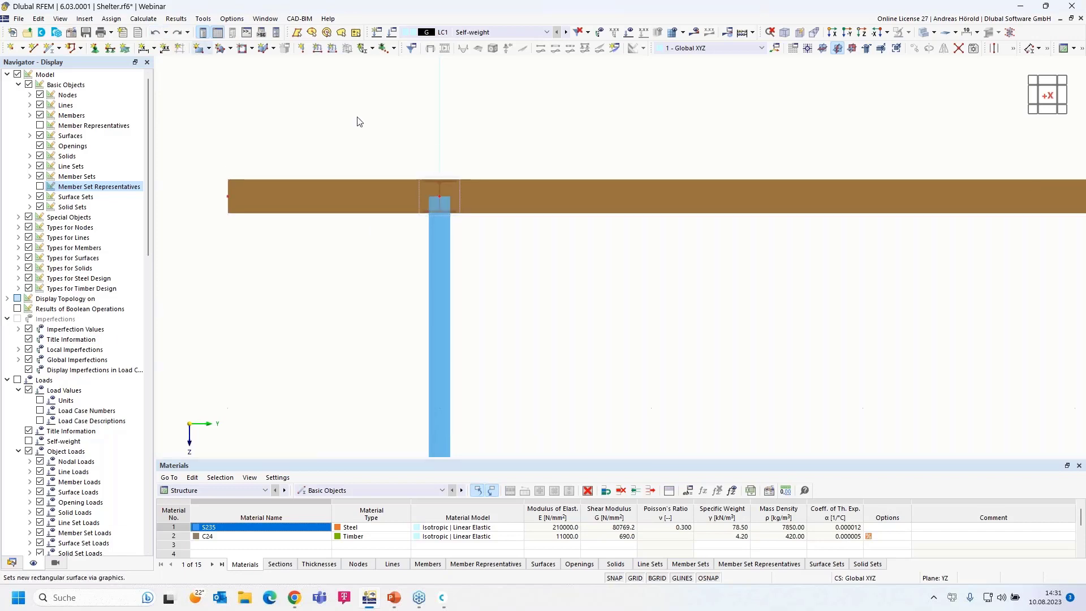
{"action": "middle_click_drag", "start_coordinate": [761, 343], "coordinate": [717, 291], "text": "ctrl"}
{"action": "scroll", "coordinate": [673, 326], "scroll_direction": "down", "scroll_amount": 3}
{"action": "scroll", "coordinate": [717, 290], "scroll_direction": "down", "scroll_amount": 1}
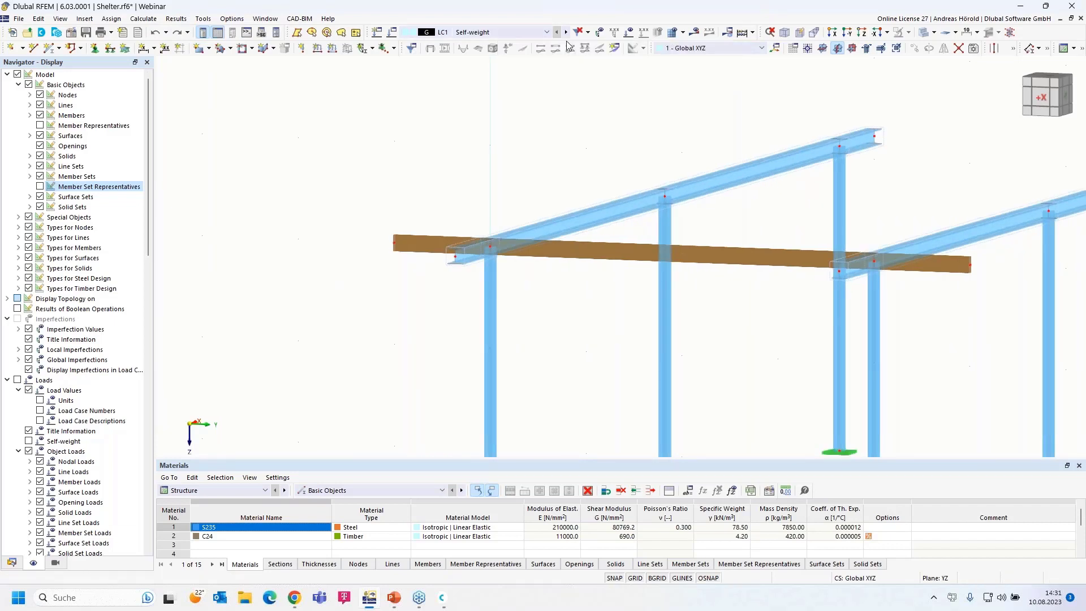
{"action": "left_click", "coordinate": [694, 32]}
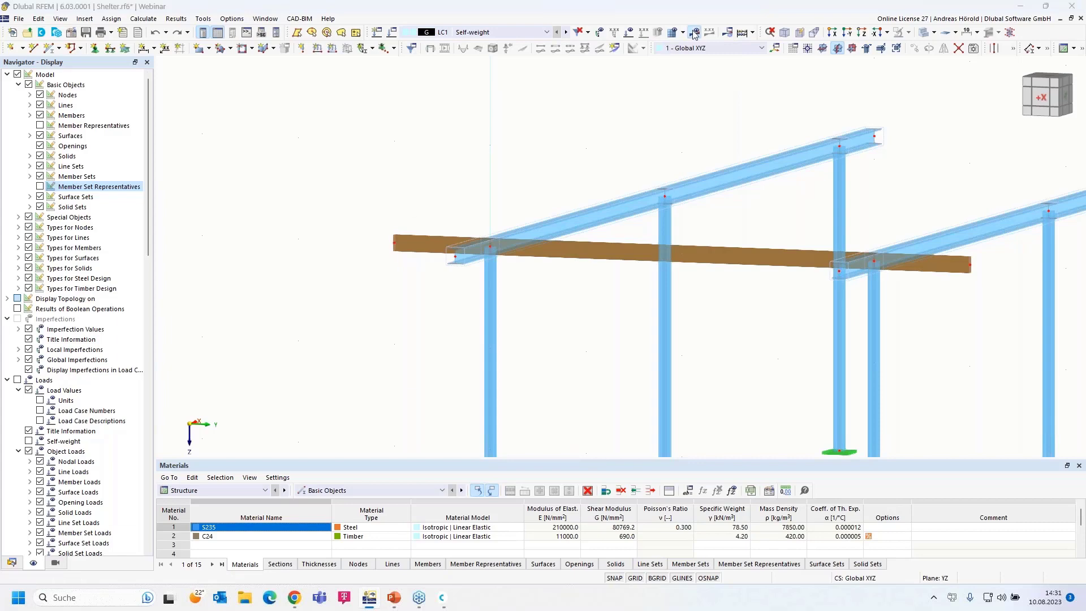
- Calculate LC1 Self-weight and display the My bending moment diagrams on the members
{"action": "left_click", "coordinate": [590, 345]}
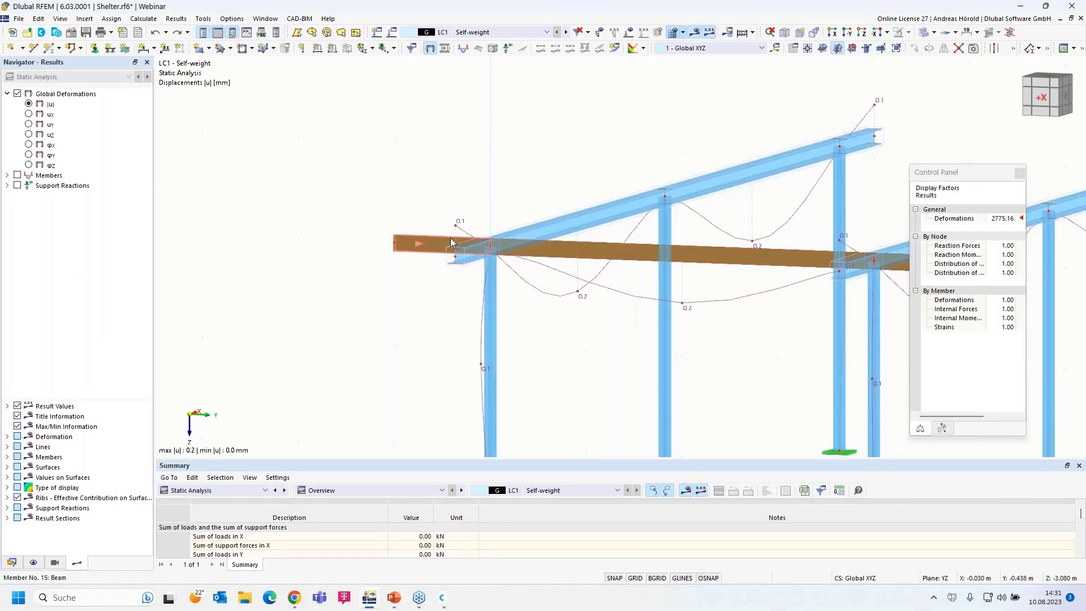
{"action": "left_click", "coordinate": [505, 253]}
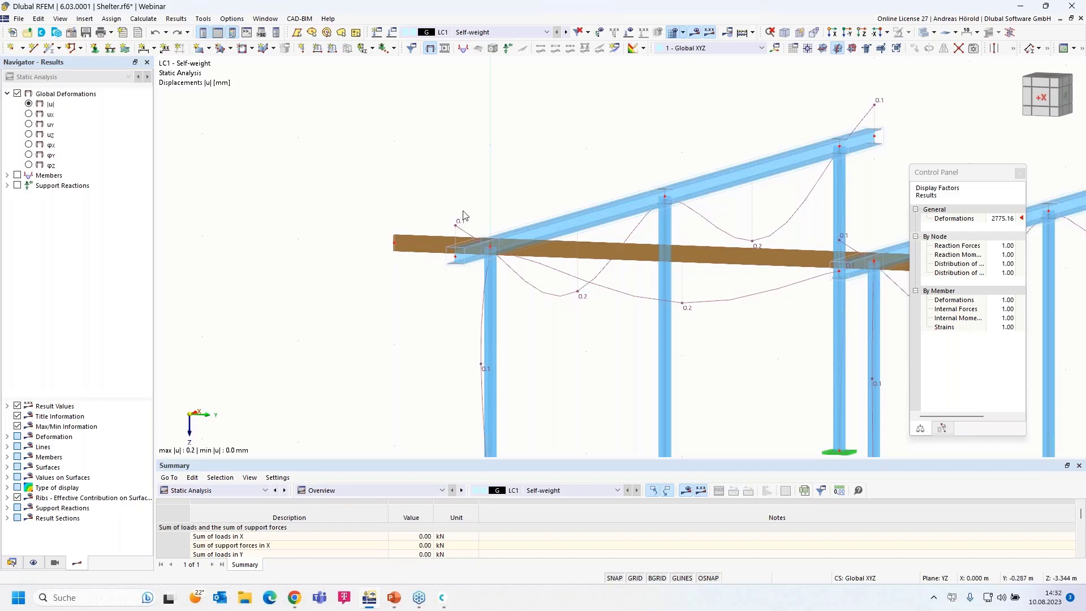
{"action": "left_click", "coordinate": [6, 175]}
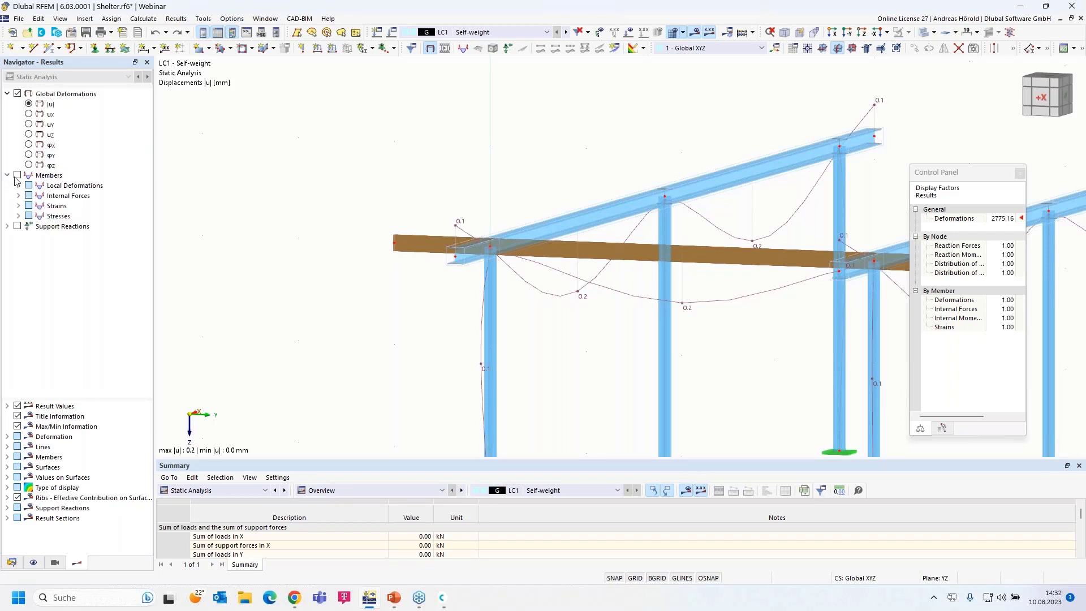
{"action": "left_click", "coordinate": [18, 196]}
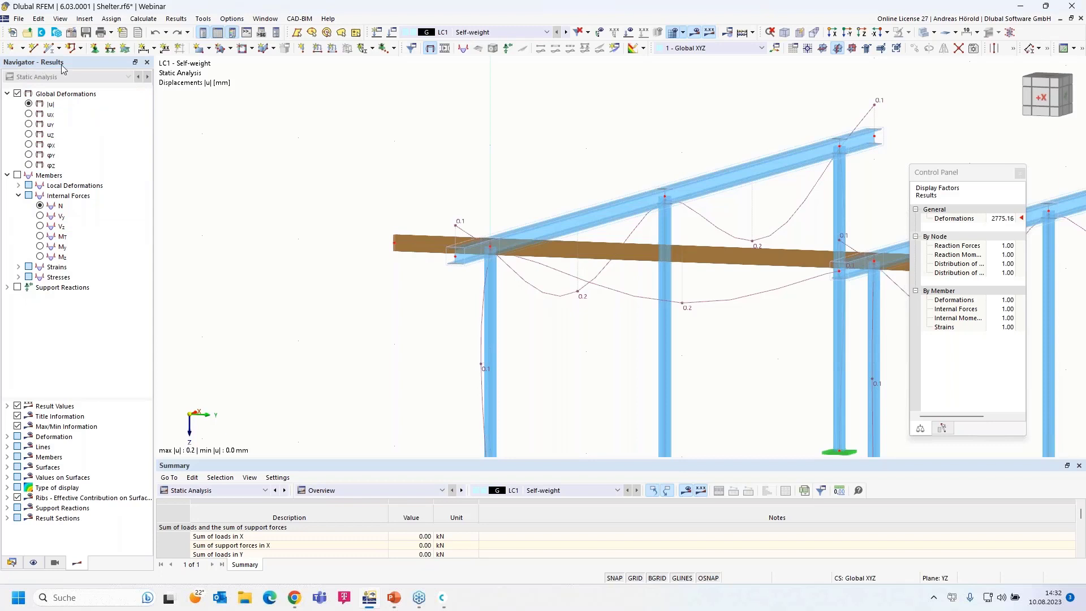
{"action": "left_click", "coordinate": [40, 246]}
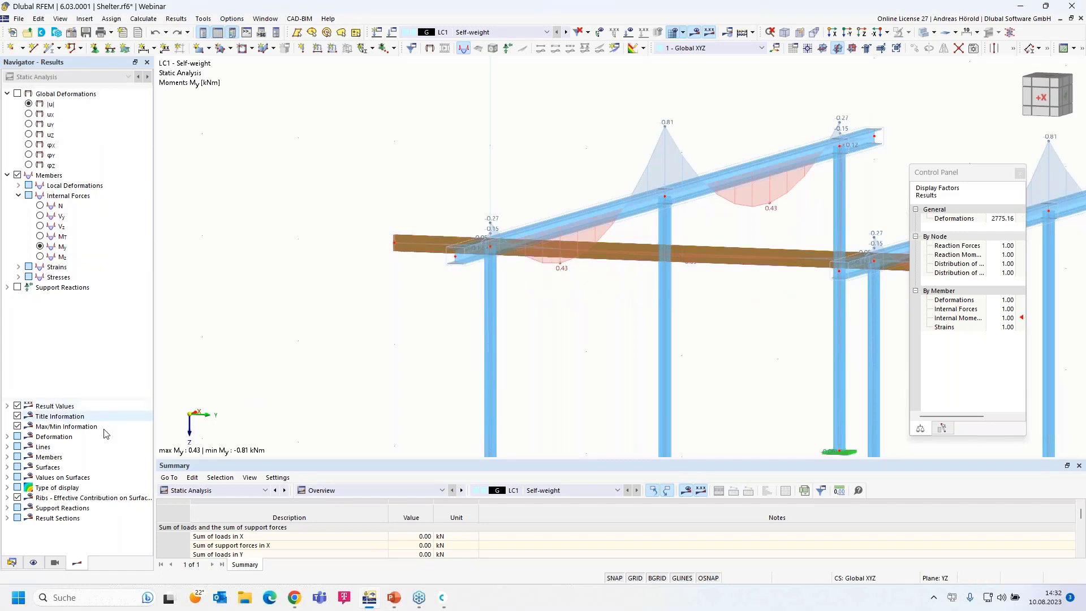
- Show only the 2 - C24 members via Members by Material and zoom in on the purlin
{"action": "left_click", "coordinate": [55, 563]}
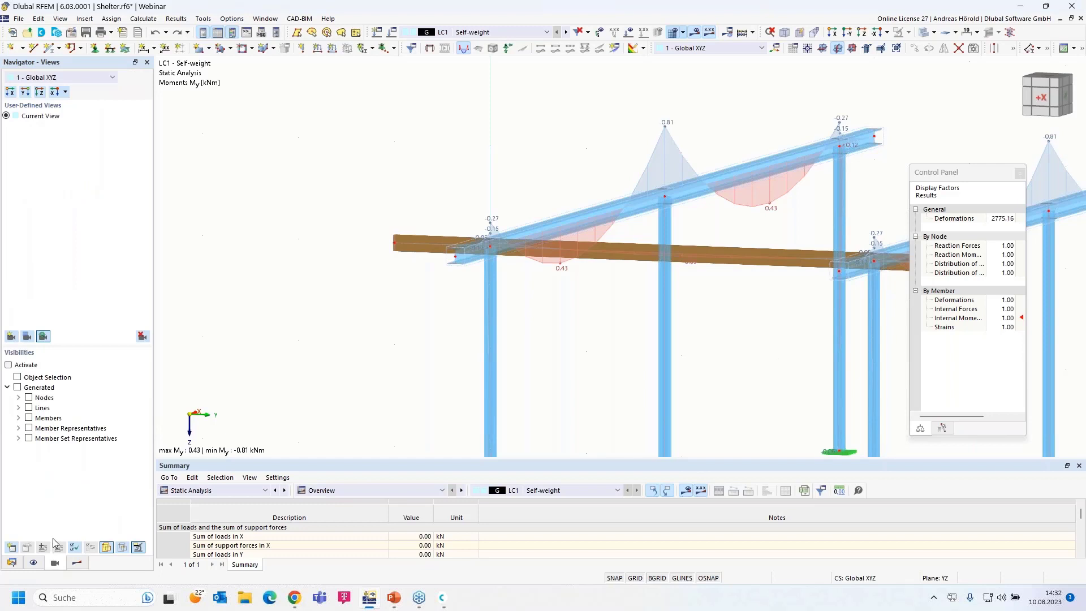
{"action": "left_click", "coordinate": [19, 418]}
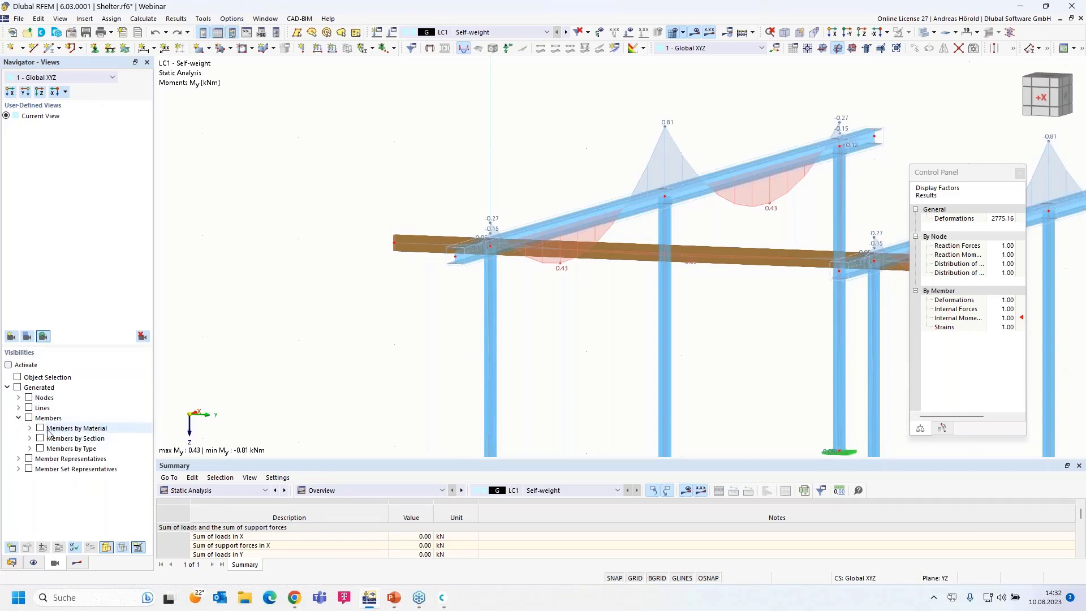
{"action": "left_click", "coordinate": [30, 428]}
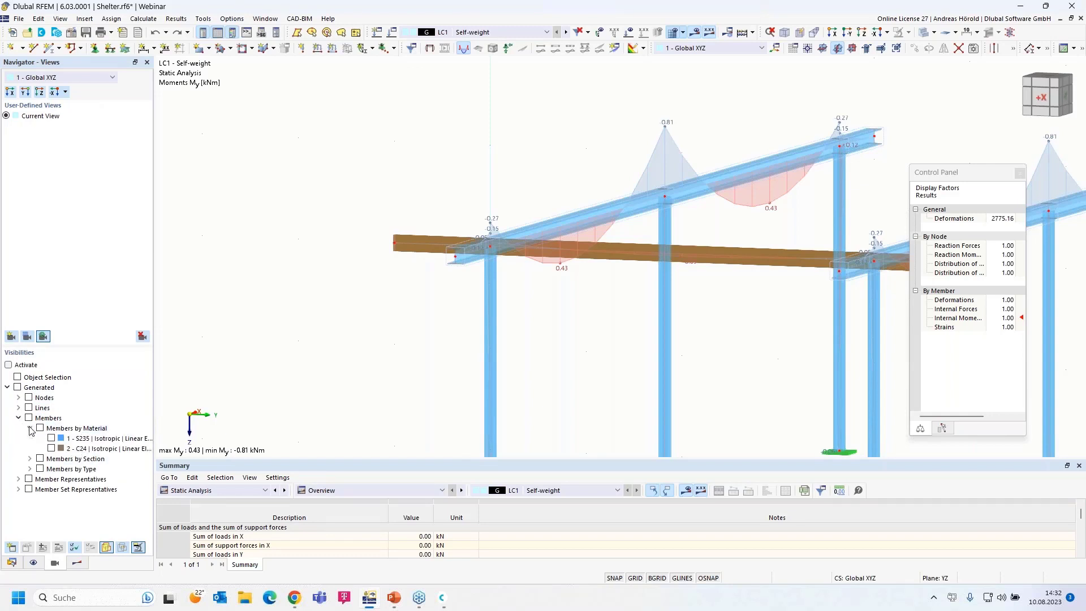
{"action": "left_click", "coordinate": [53, 451]}
{"action": "left_click", "coordinate": [51, 448]}
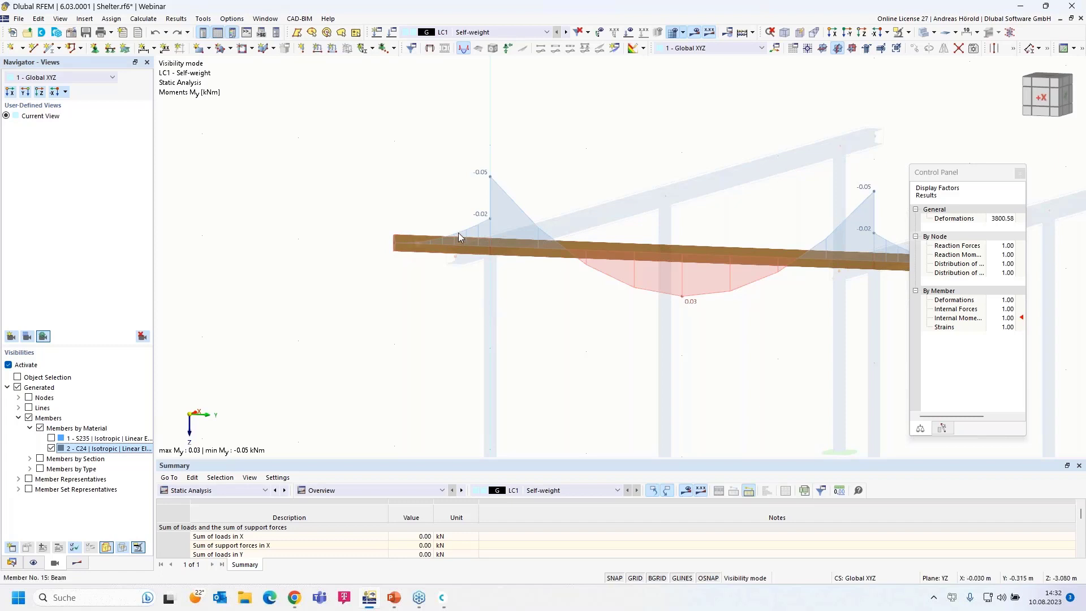
{"action": "scroll", "coordinate": [533, 303], "scroll_direction": "up", "scroll_amount": 5}
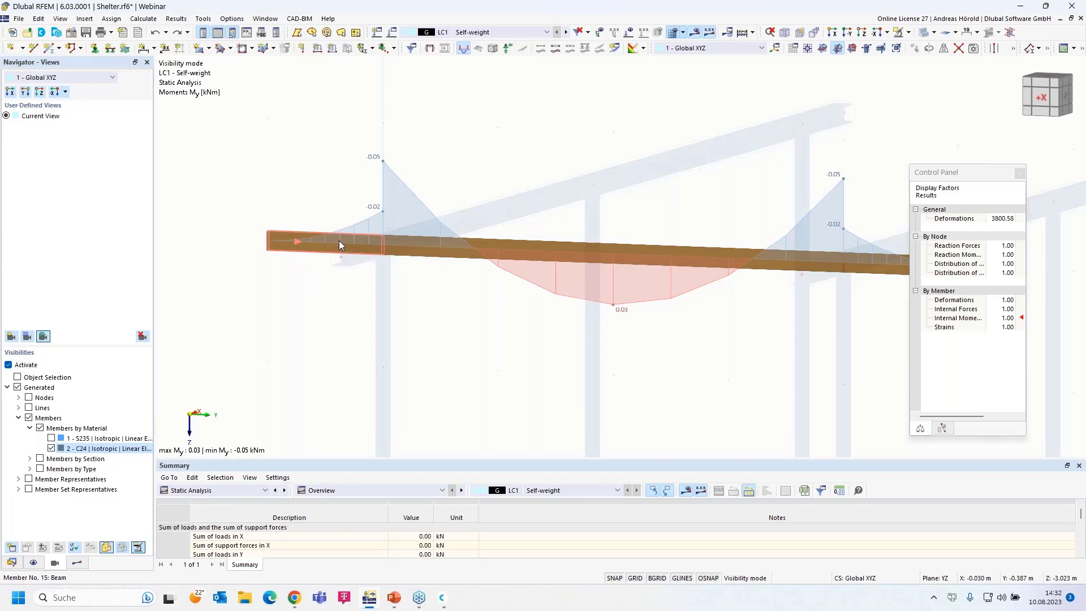
- In member 15's hinge settings, define a new Global XYZ scissor hinge releasing φX and φZ
{"action": "double_click", "coordinate": [339, 244]}
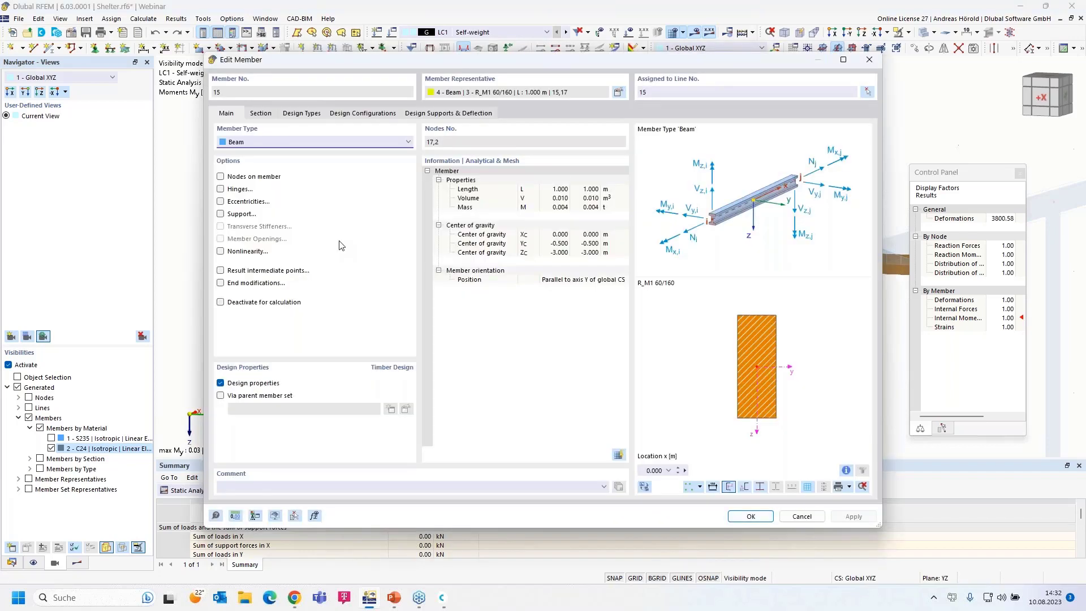
{"action": "left_click", "coordinate": [220, 190]}
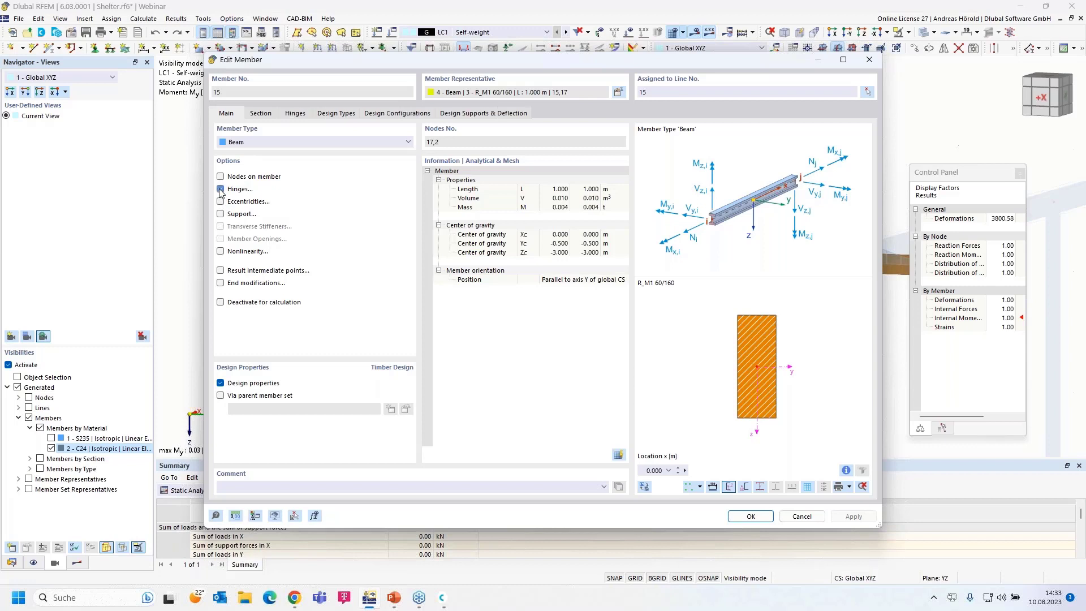
{"action": "left_click", "coordinate": [295, 113]}
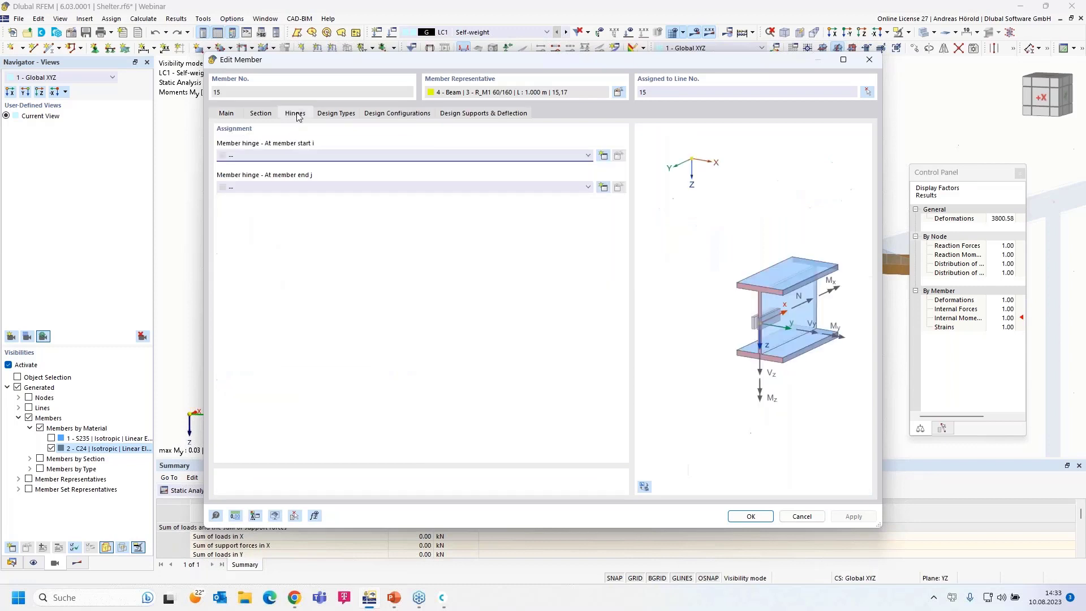
{"action": "left_click", "coordinate": [602, 156]}
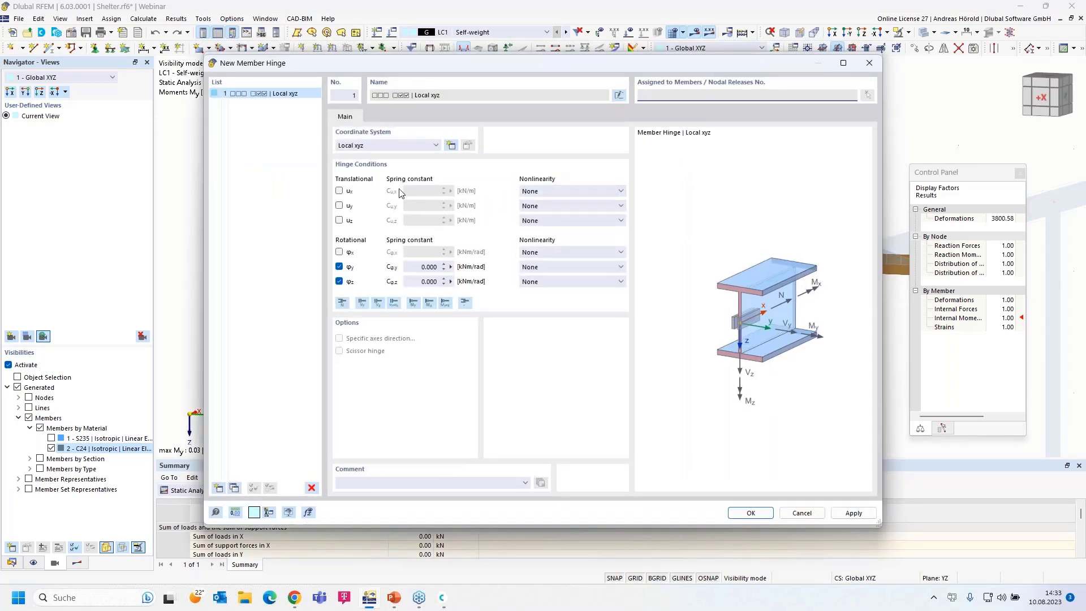
{"action": "left_click", "coordinate": [387, 146]}
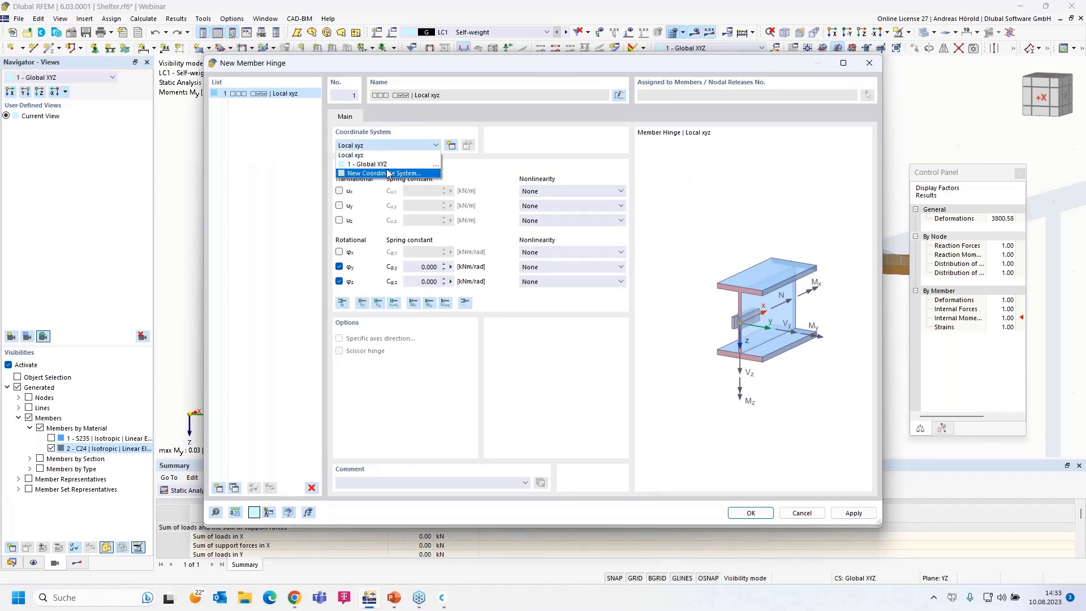
{"action": "left_click", "coordinate": [394, 164]}
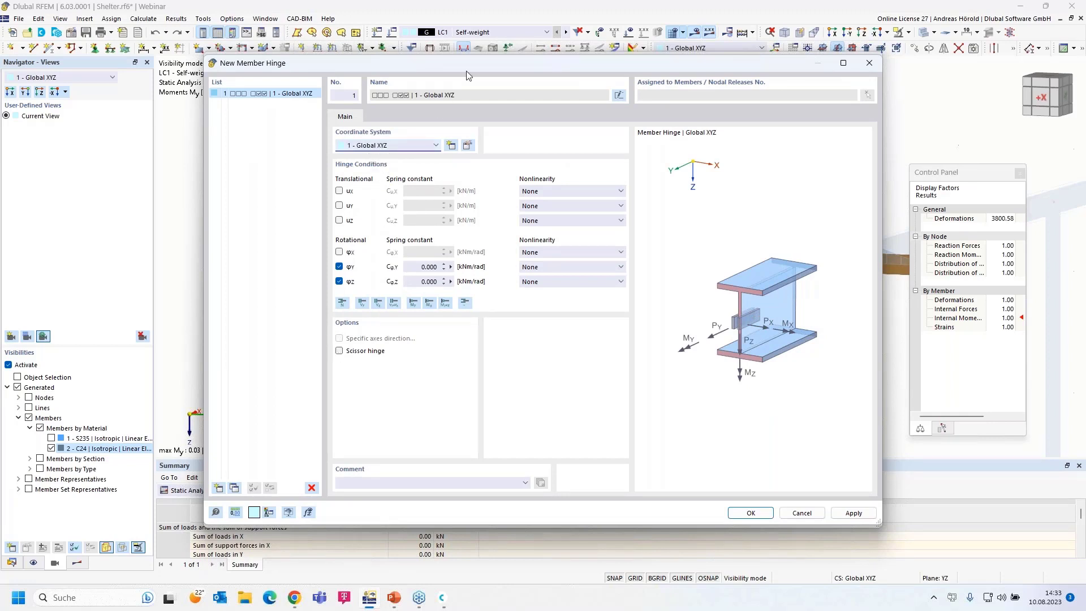
{"action": "left_click_drag", "start_coordinate": [477, 59], "coordinate": [513, 59]}
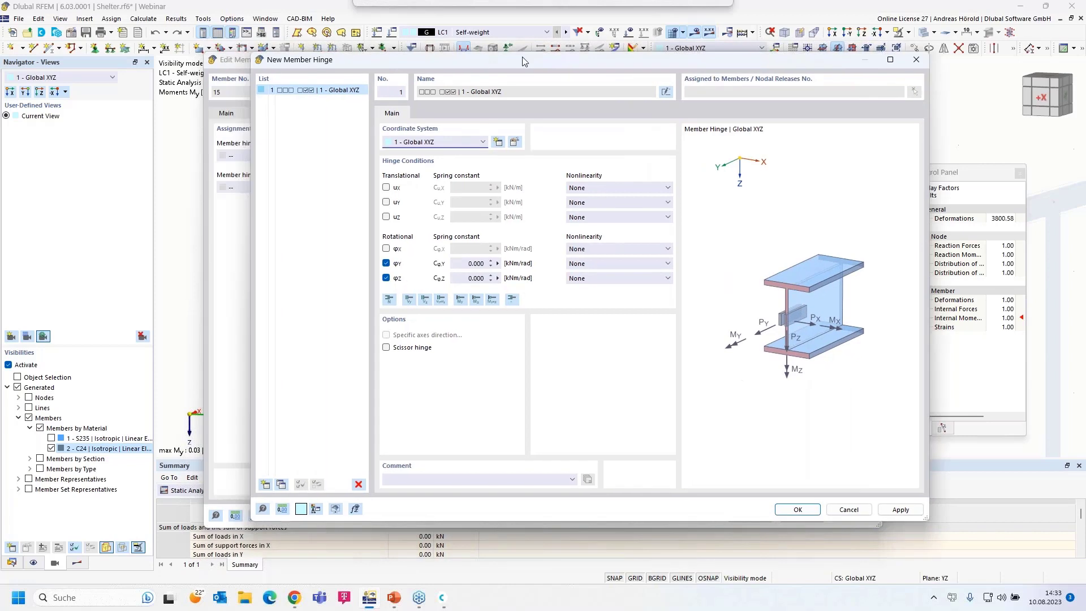
{"action": "left_click", "coordinate": [375, 351]}
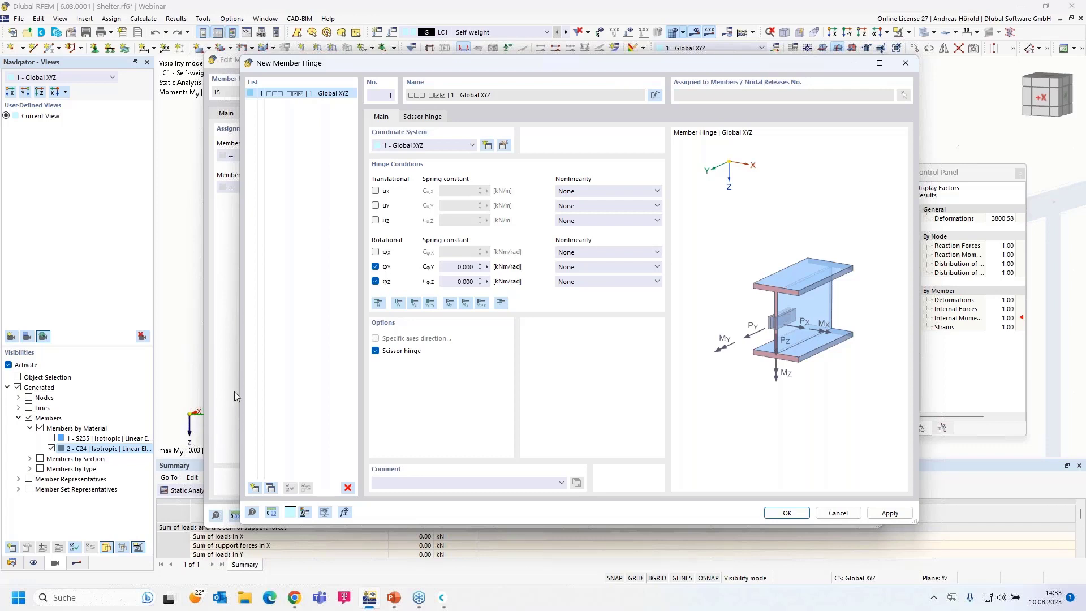
{"action": "left_click", "coordinate": [375, 267]}
{"action": "left_click", "coordinate": [376, 252]}
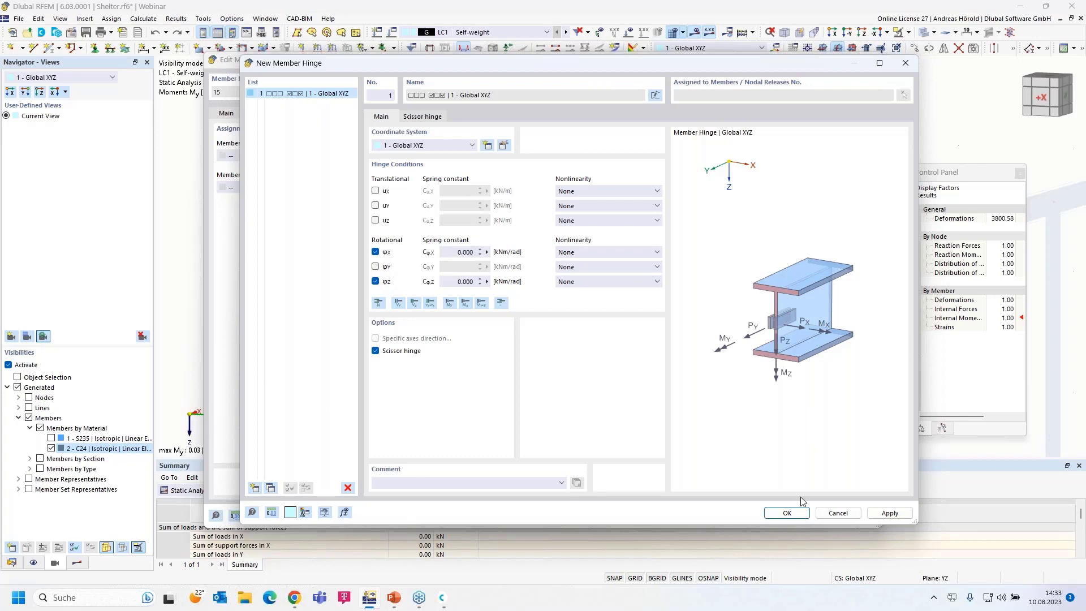
{"action": "left_click", "coordinate": [786, 513]}
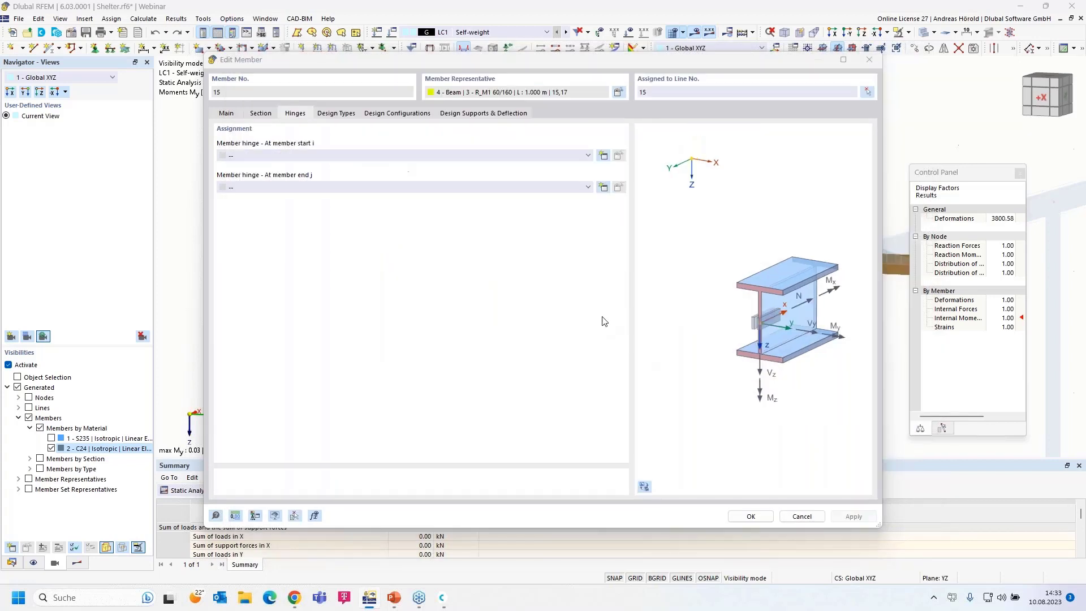
- Assign hinge 1 at member 15's end only, with no start hinge, accepting result deletion
{"action": "left_click", "coordinate": [536, 193]}
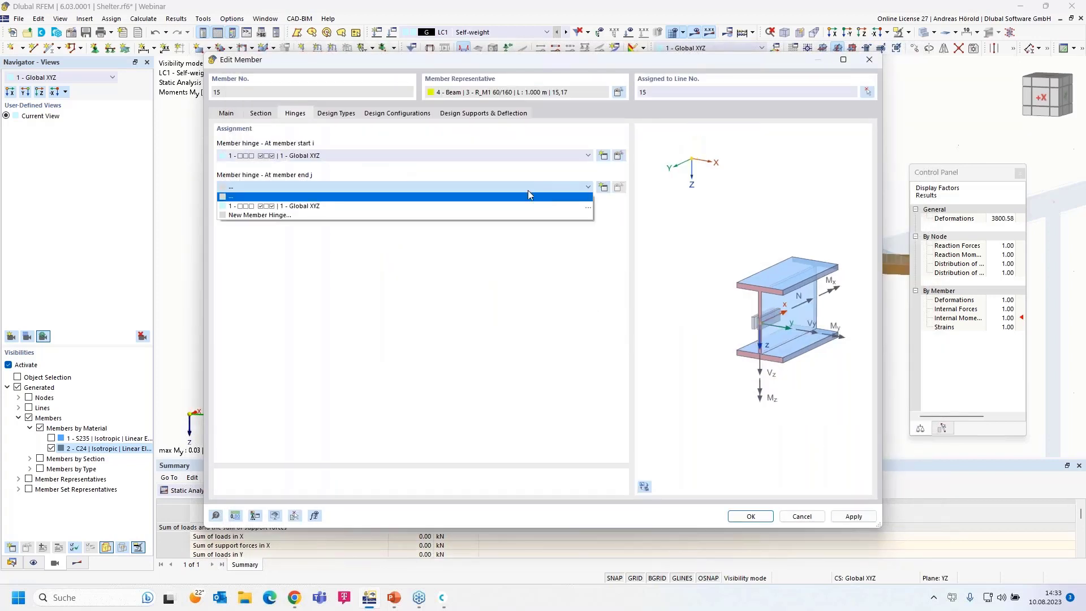
{"action": "left_click", "coordinate": [499, 208]}
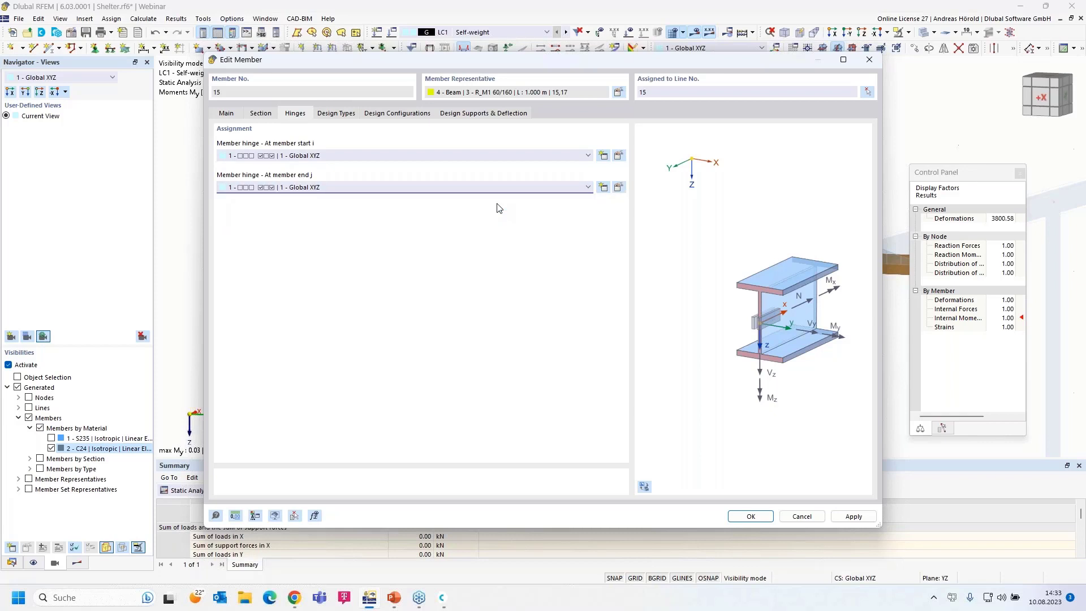
{"action": "left_click", "coordinate": [447, 157]}
{"action": "left_click", "coordinate": [440, 165]}
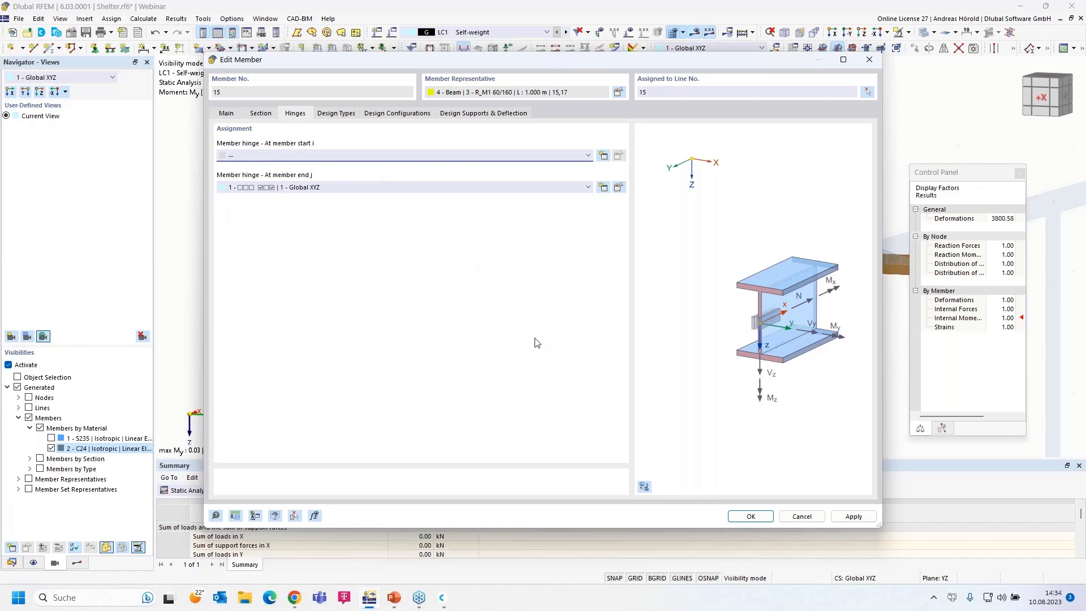
{"action": "left_click", "coordinate": [739, 516]}
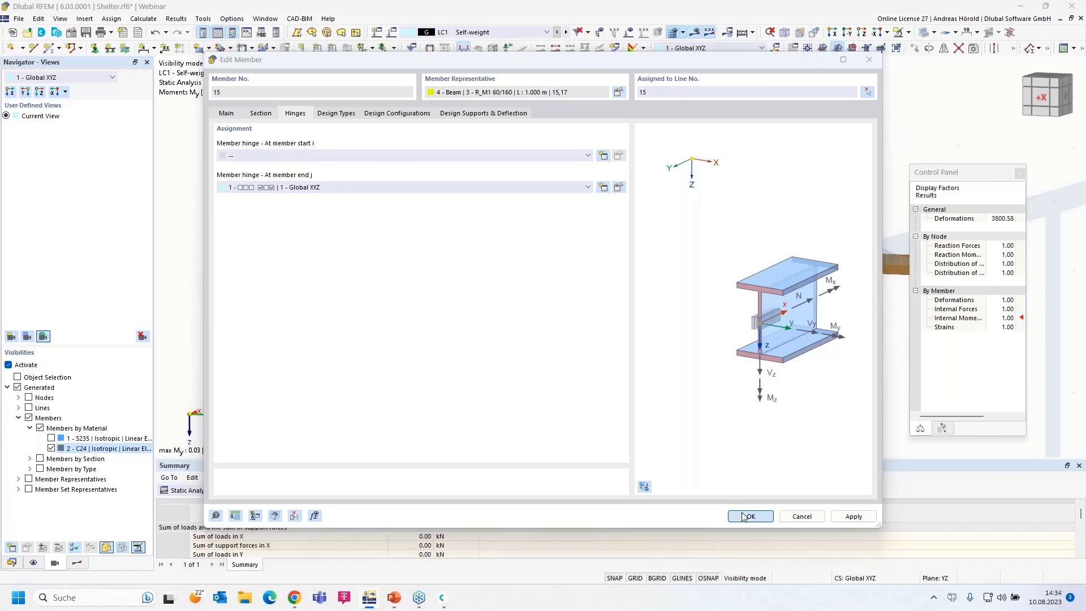
{"action": "left_click", "coordinate": [588, 346]}
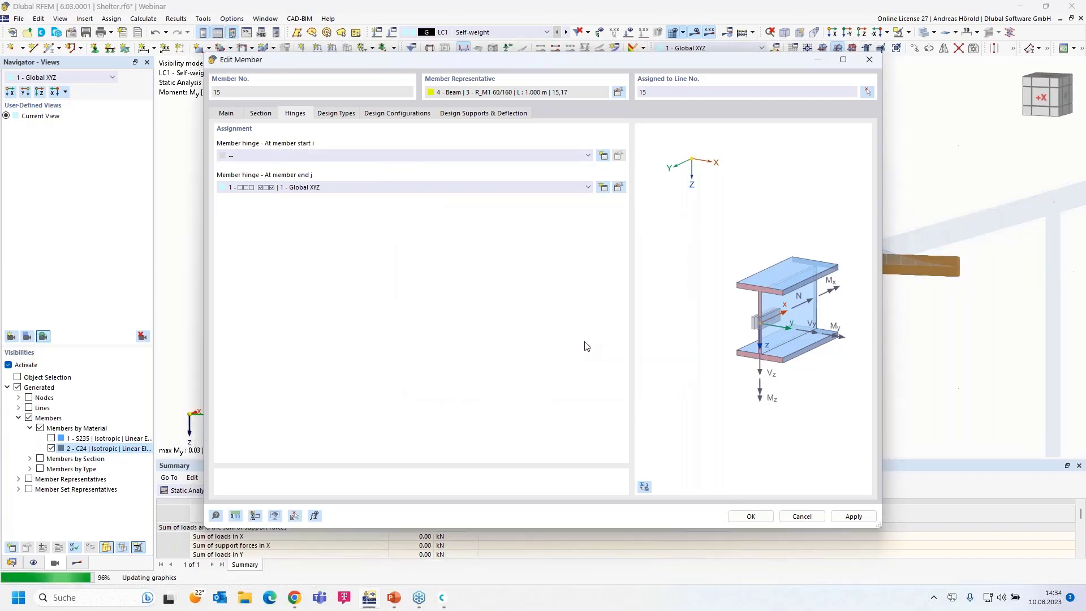
{"action": "middle_click_drag", "start_coordinate": [522, 335], "coordinate": [487, 309]}
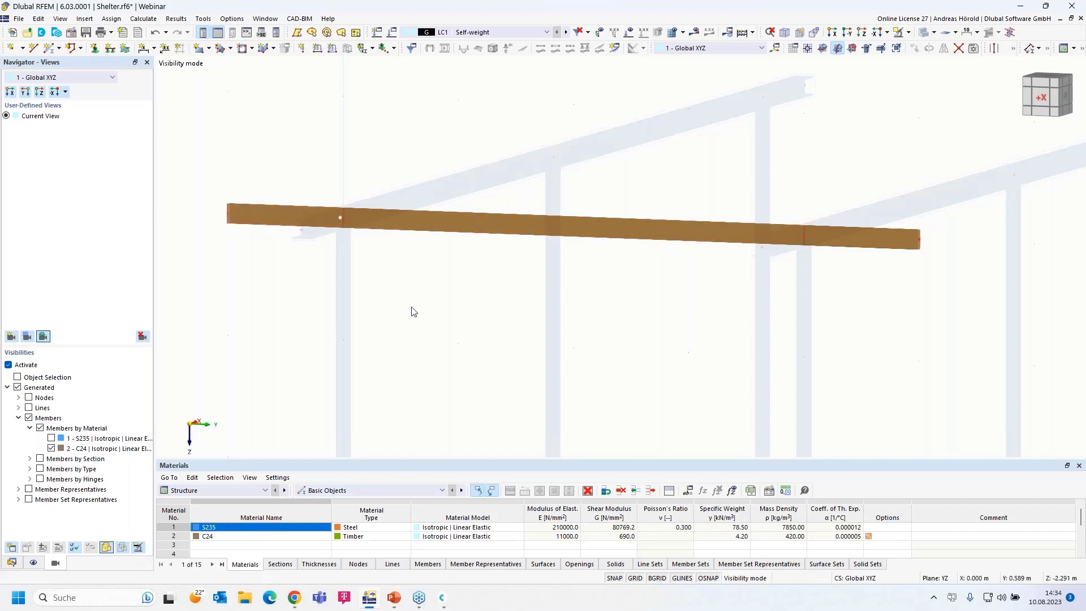
- Assign hinge 1 to both the start and end of member 16
{"action": "scroll", "coordinate": [413, 310], "scroll_direction": "down", "scroll_amount": 2}
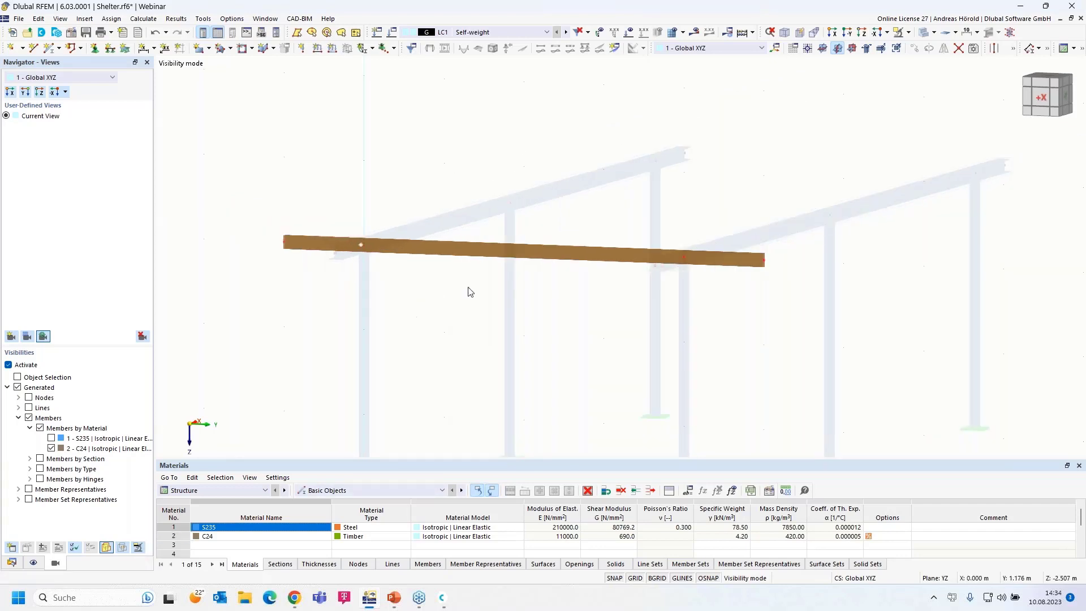
{"action": "double_click", "coordinate": [480, 256]}
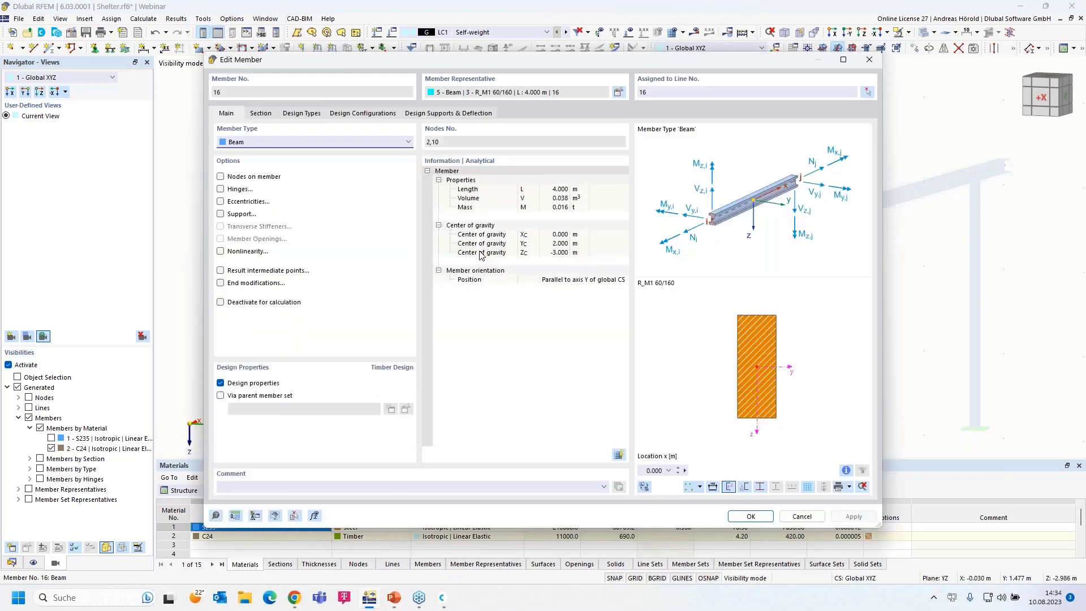
{"action": "left_click", "coordinate": [221, 189]}
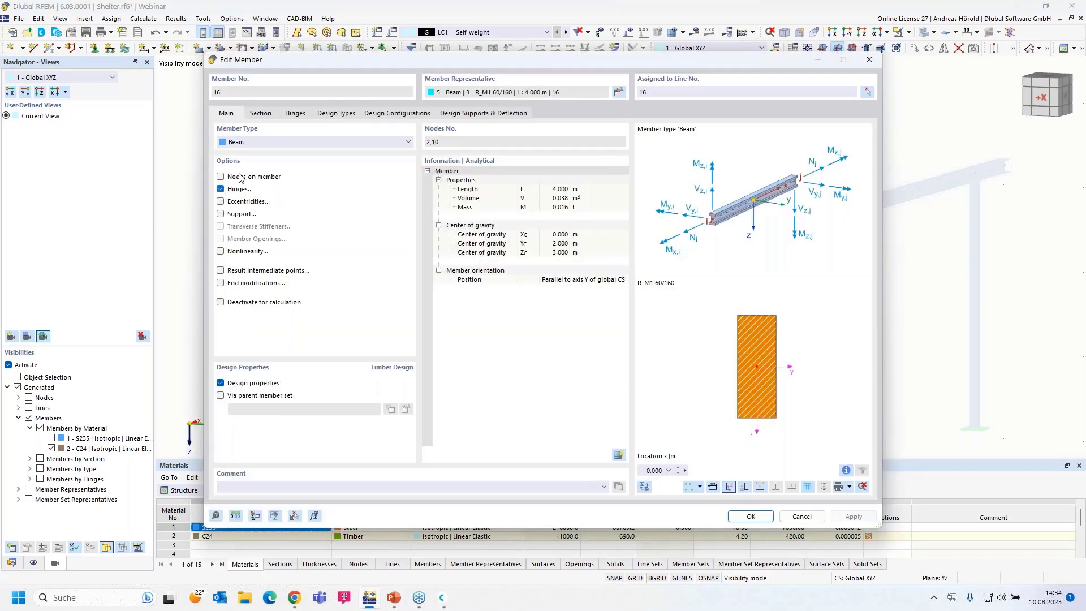
{"action": "left_click", "coordinate": [295, 113]}
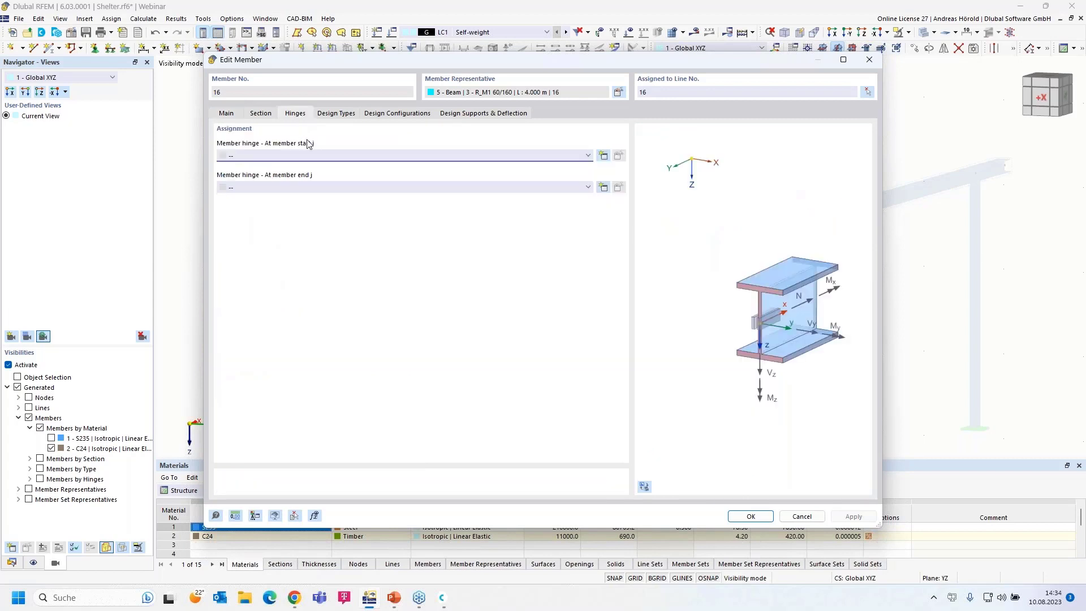
{"action": "left_click", "coordinate": [315, 156]}
{"action": "left_click", "coordinate": [331, 187]}
{"action": "left_click", "coordinate": [338, 194]}
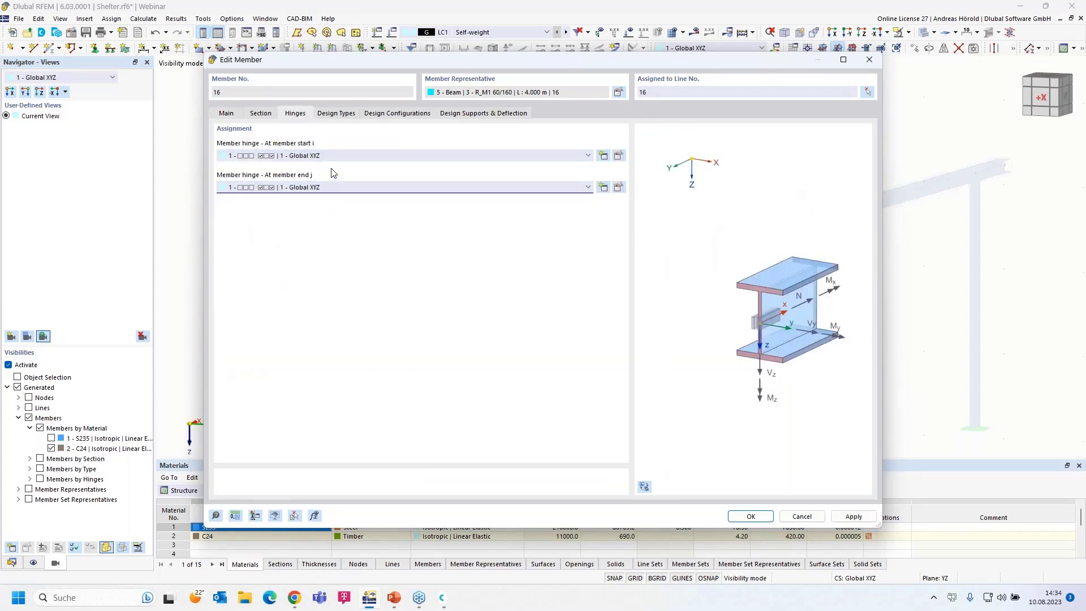
{"action": "left_click", "coordinate": [752, 516]}
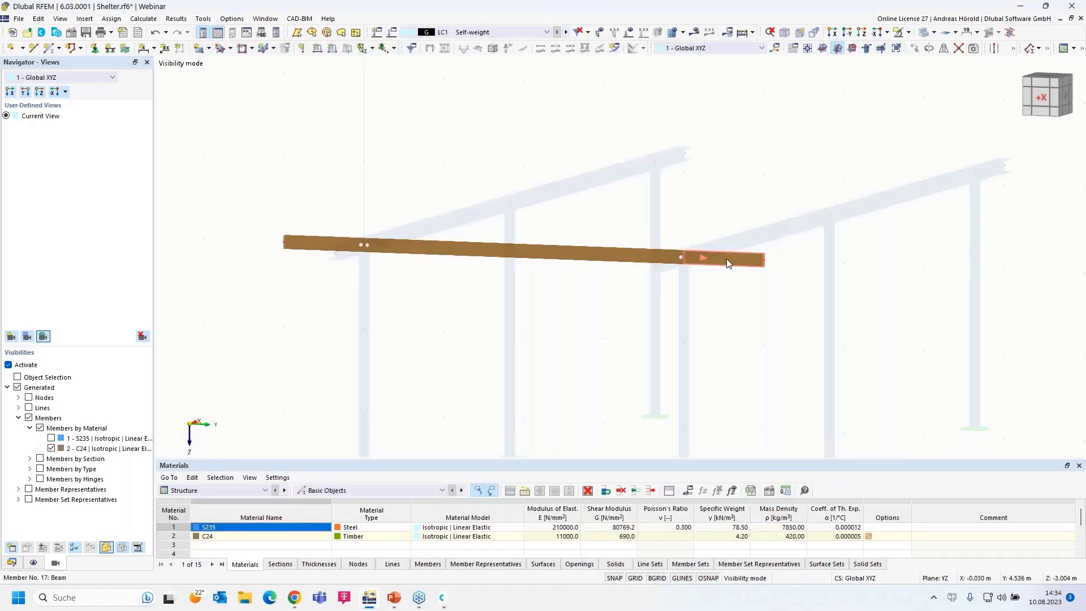
- Assign hinge 1 at the start of member 17, then calculate LC1
{"action": "double_click", "coordinate": [726, 259]}
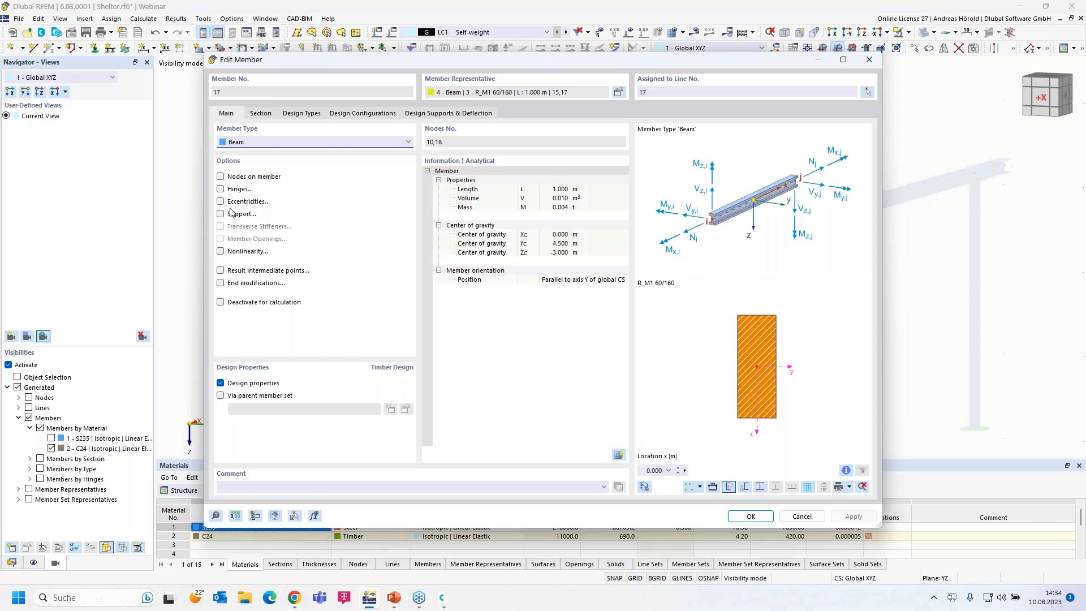
{"action": "left_click", "coordinate": [220, 189]}
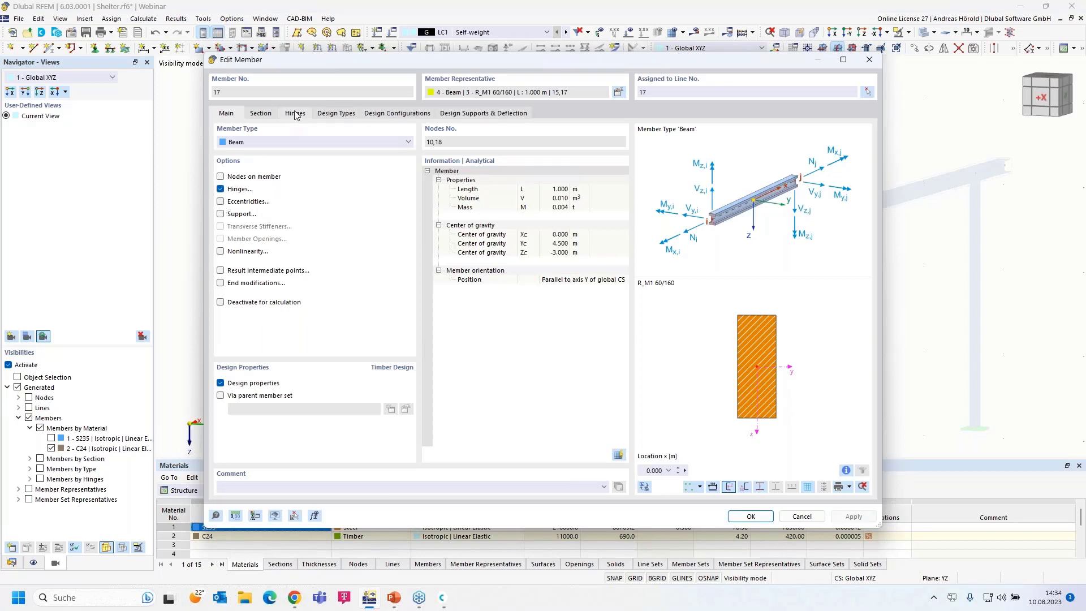
{"action": "left_click", "coordinate": [295, 113]}
{"action": "left_click", "coordinate": [289, 155]}
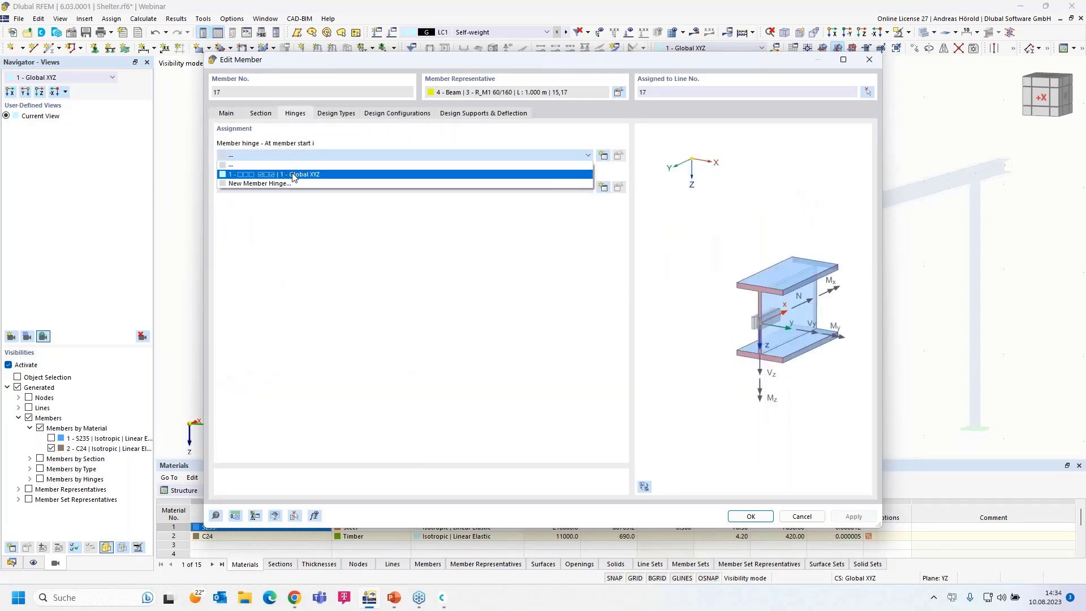
{"action": "left_click", "coordinate": [293, 174]}
{"action": "left_click", "coordinate": [751, 517]}
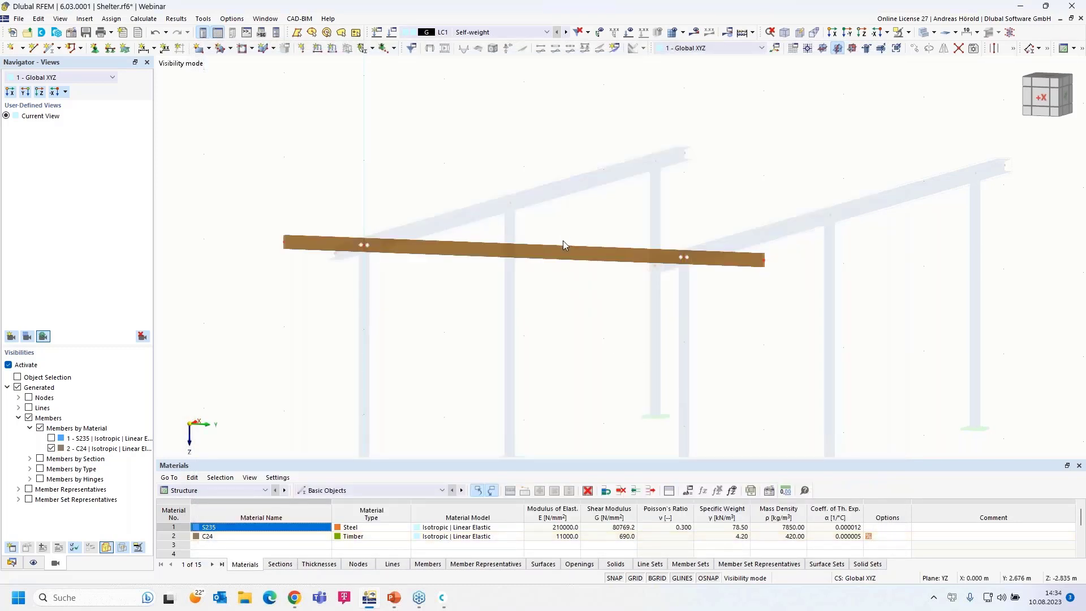
{"action": "left_click", "coordinate": [695, 32]}
{"action": "left_click", "coordinate": [590, 346]}
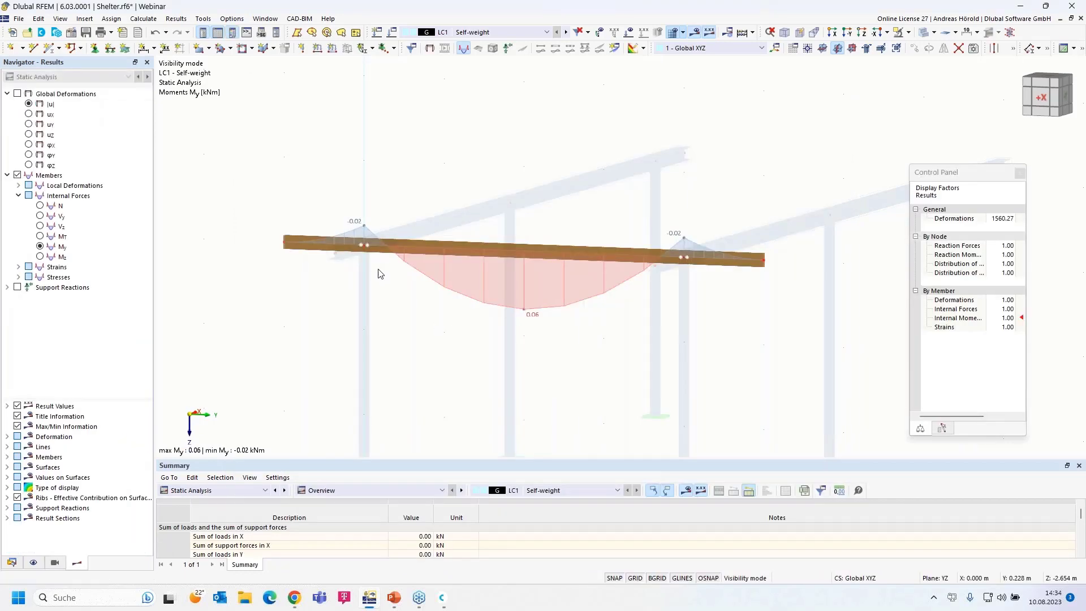
- Zoom and pan to inspect the purlin's My diagram: 0.06 kNm mid-span, -0.02 kNm at the supports
{"action": "scroll", "coordinate": [353, 249], "scroll_direction": "up", "scroll_amount": 5}
{"action": "scroll", "coordinate": [514, 308], "scroll_direction": "down", "scroll_amount": 1}
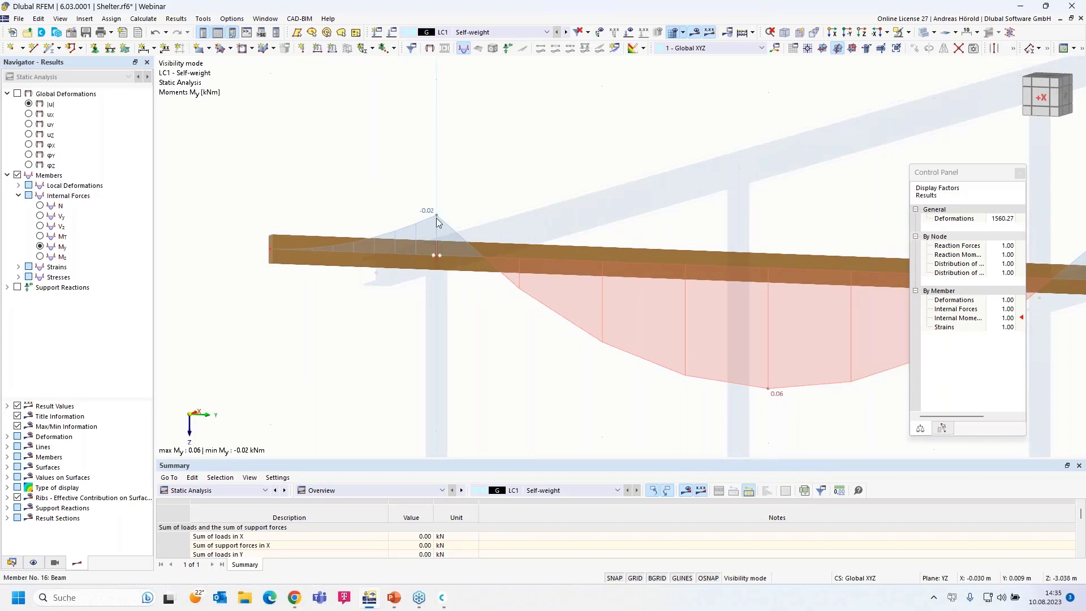
{"action": "scroll", "coordinate": [472, 334], "scroll_direction": "down", "scroll_amount": 2}
{"action": "scroll", "coordinate": [474, 335], "scroll_direction": "down", "scroll_amount": 1}
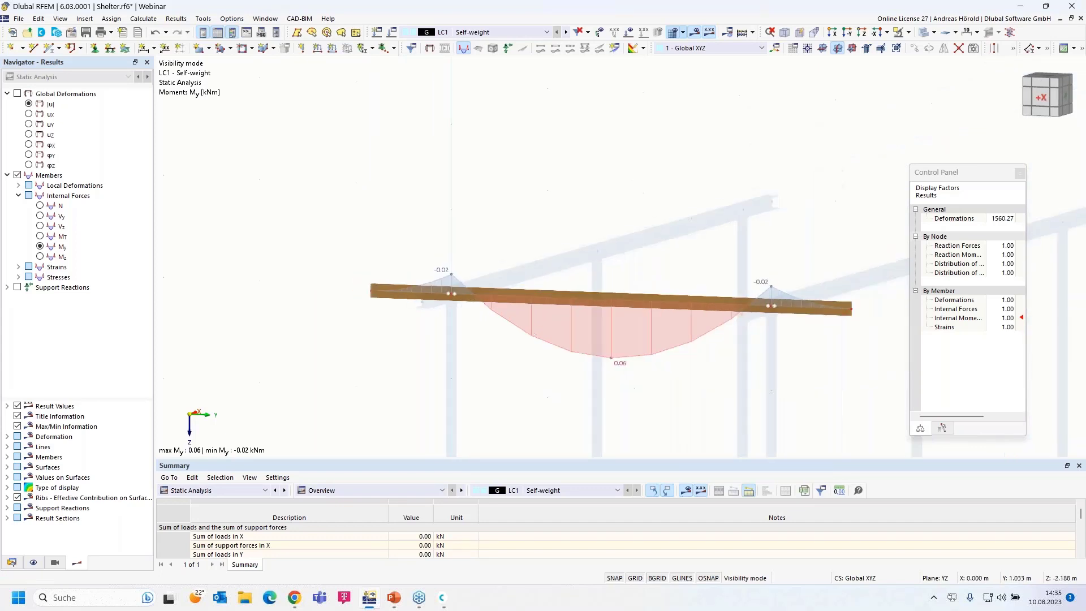
{"action": "middle_click_drag", "start_coordinate": [543, 367], "coordinate": [460, 319]}
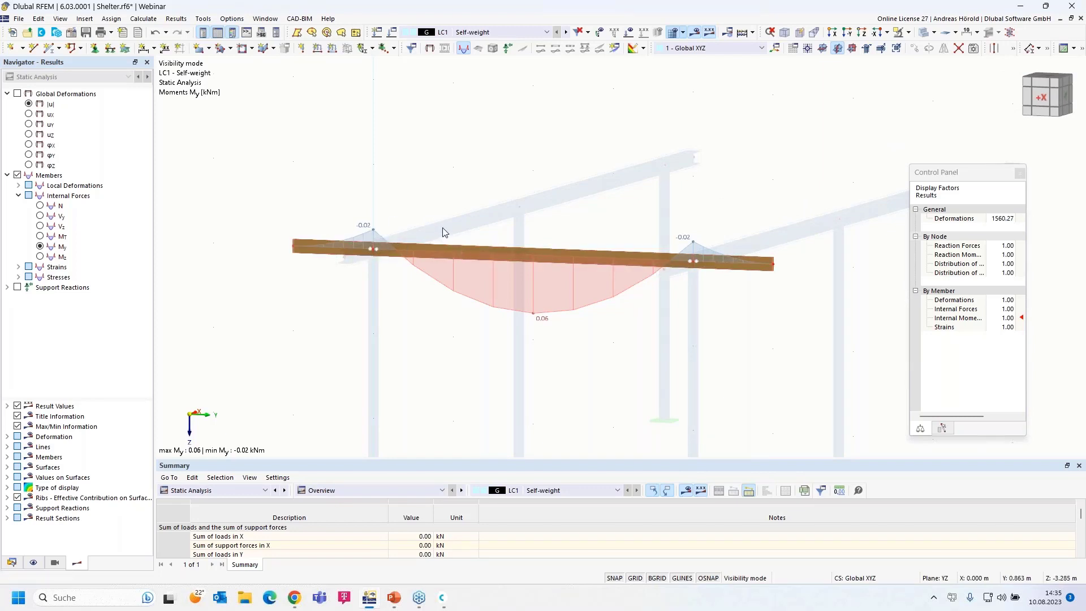
- Uncheck Activate under Visibilities in the Views navigator to show all My diagrams
{"action": "left_click", "coordinate": [908, 32]}
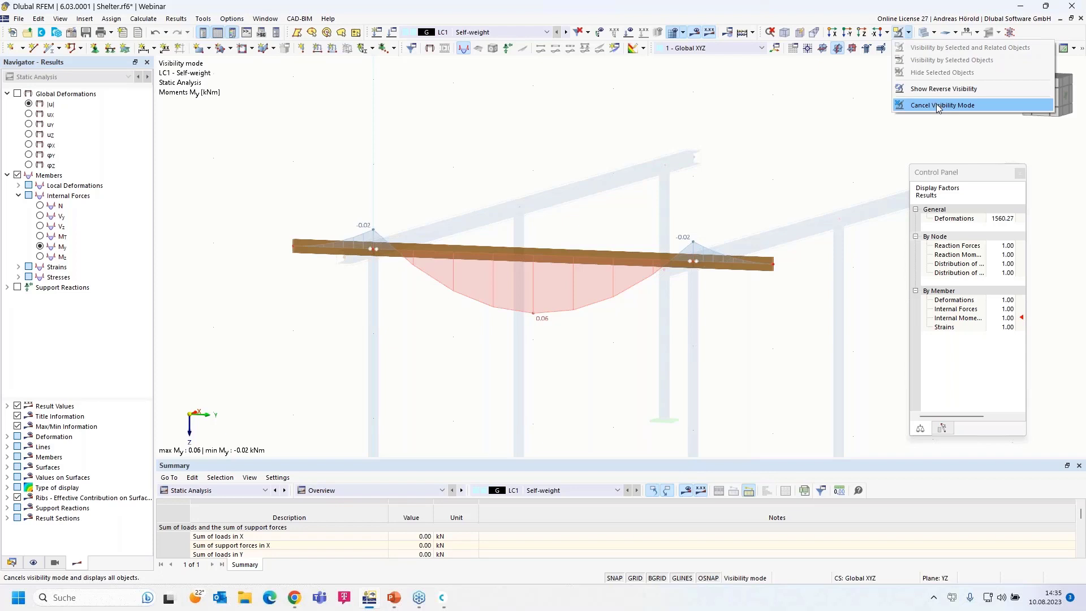
{"action": "left_click", "coordinate": [55, 563]}
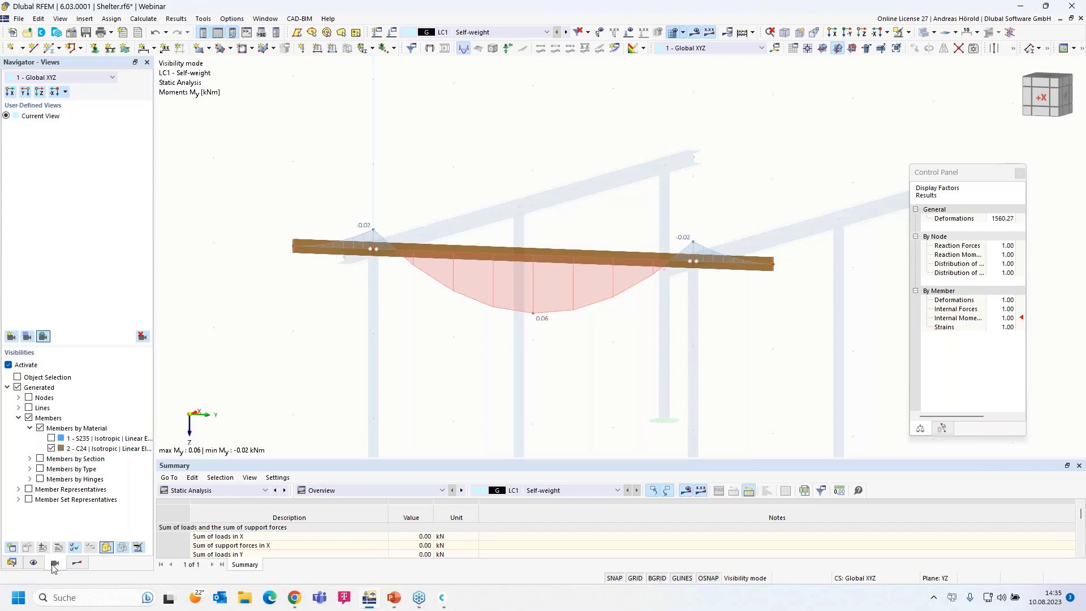
{"action": "left_click", "coordinate": [8, 364]}
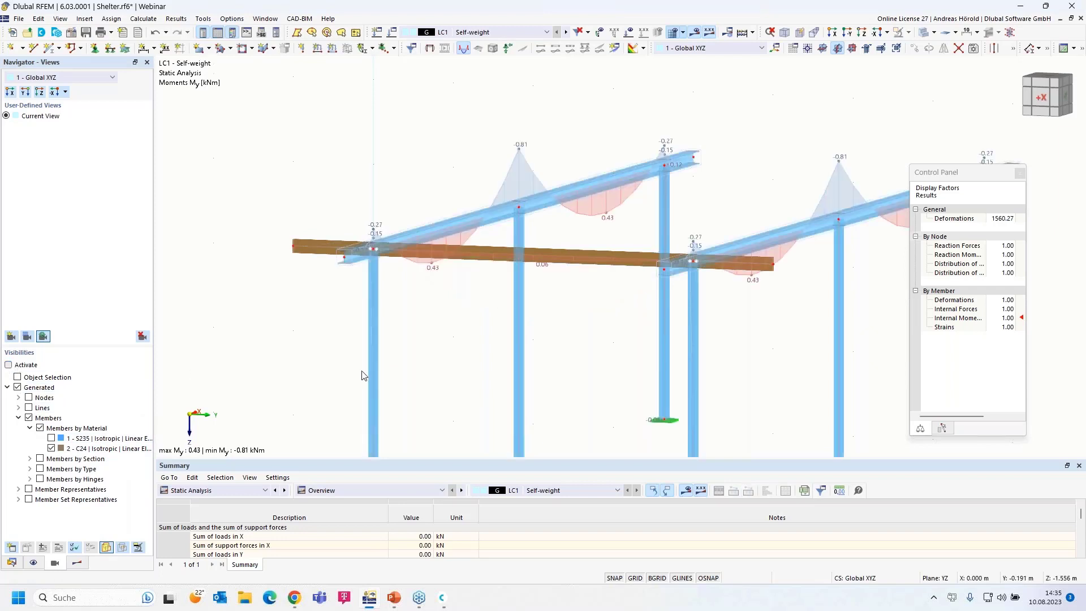
- Zoom out, orbit to an oblique view, and window-select the timber beam spanning the girders
{"action": "scroll", "coordinate": [428, 367], "scroll_direction": "down", "scroll_amount": 4}
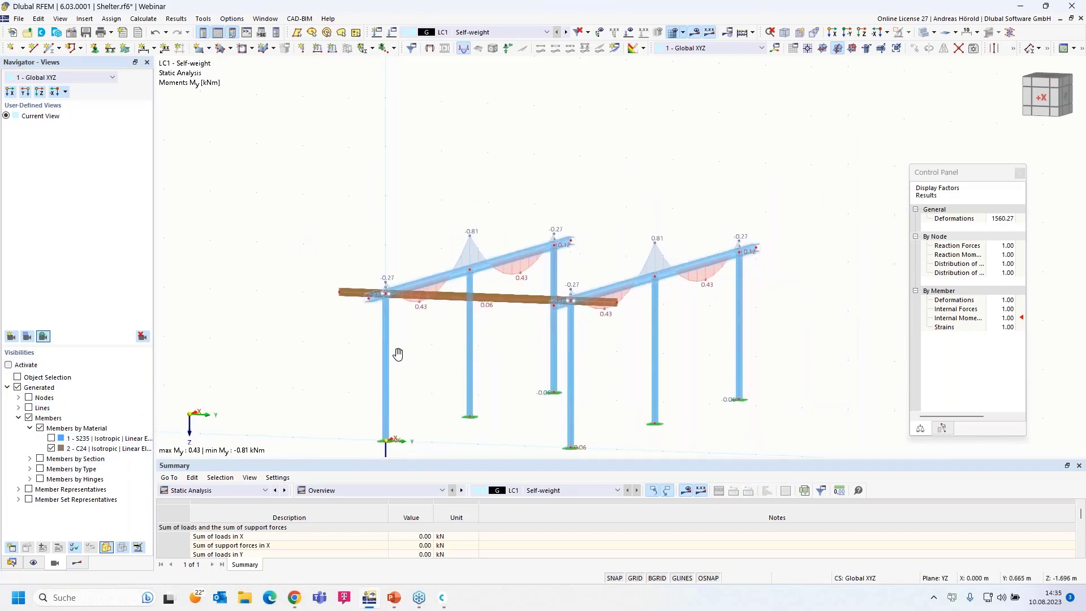
{"action": "middle_click_drag", "start_coordinate": [395, 354], "coordinate": [335, 338]}
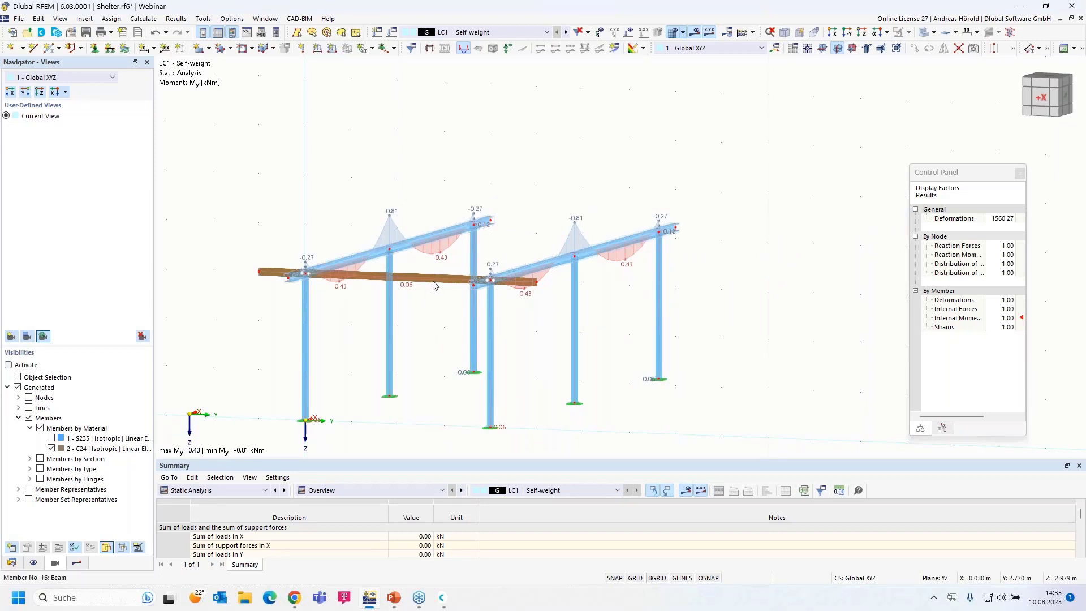
{"action": "middle_click_drag", "start_coordinate": [444, 264], "coordinate": [449, 352], "text": "ctrl"}
{"action": "left_click_drag", "start_coordinate": [601, 328], "coordinate": [581, 361]}
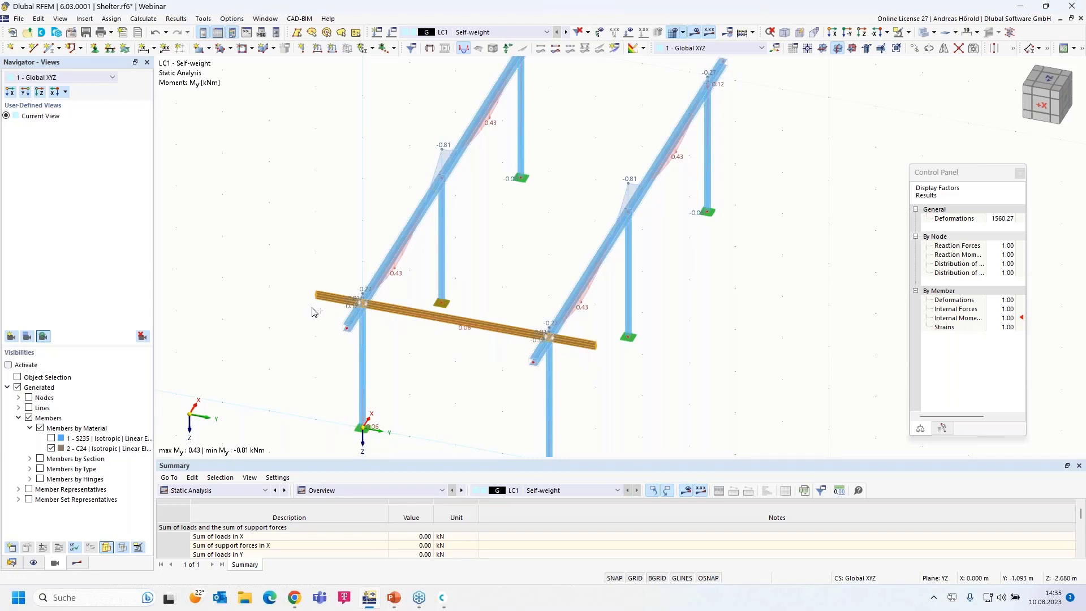
- Copy the selected beam in 11 steps with displacement X=1, Y=0, accepting deletion of results
{"action": "left_click", "coordinate": [915, 49]}
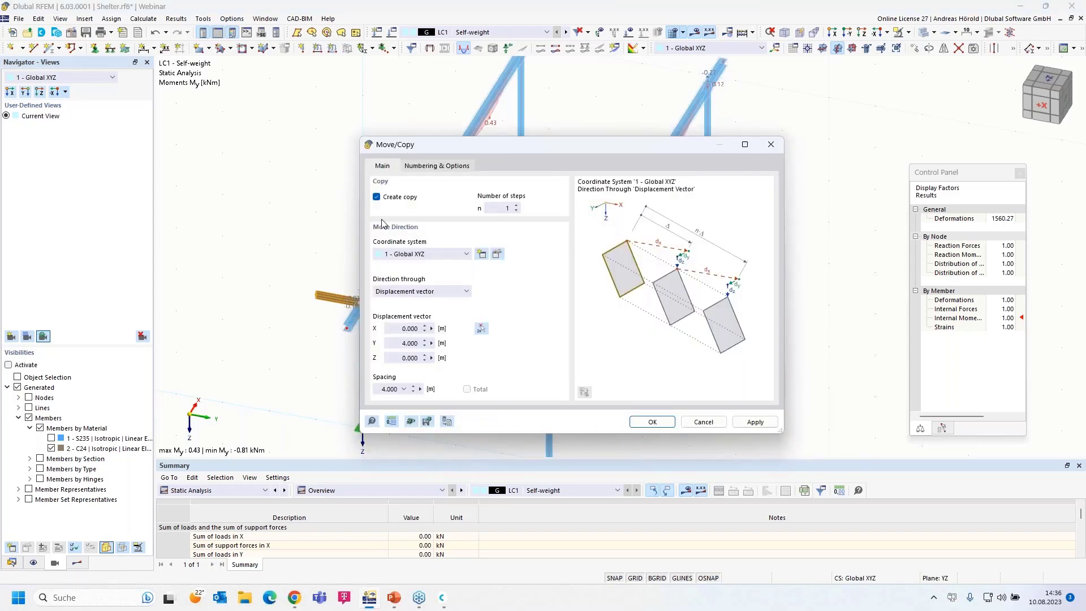
{"action": "left_click", "coordinate": [501, 207]}
{"action": "type", "text": "1"}
{"action": "left_click", "coordinate": [401, 328]}
{"action": "type", "text": "1"}
{"action": "left_click", "coordinate": [398, 342]}
{"action": "type", "text": "0"}
{"action": "left_click", "coordinate": [652, 422]}
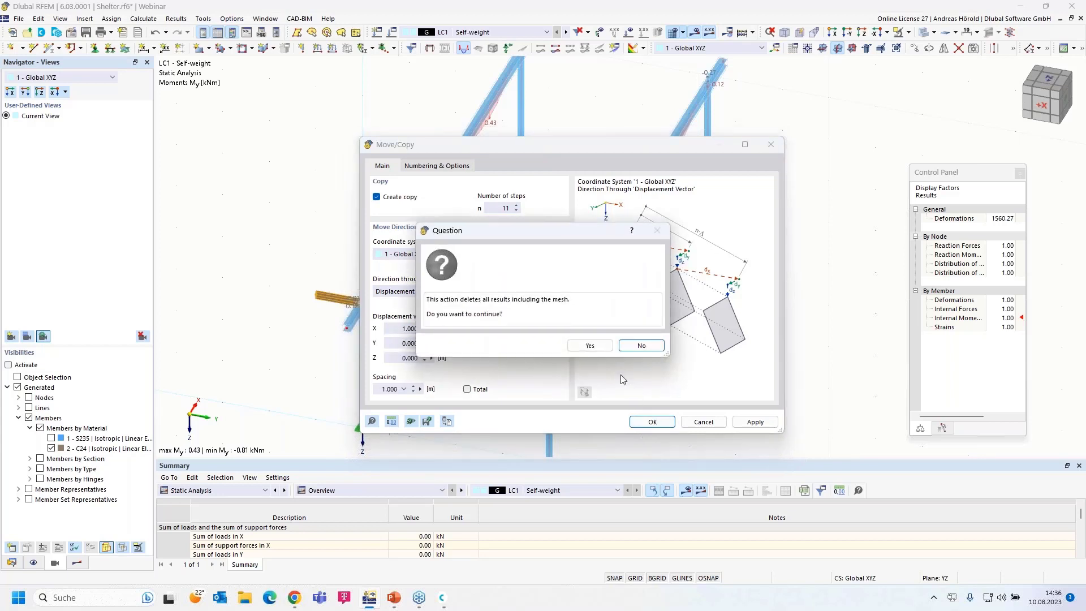
{"action": "left_click", "coordinate": [588, 346]}
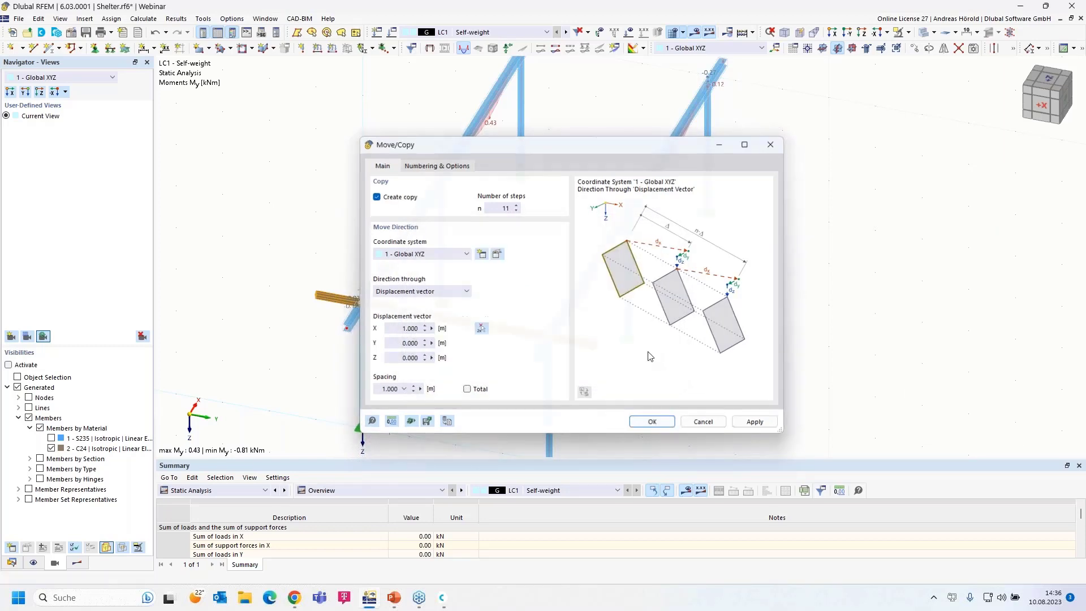
{"action": "middle_click_drag", "start_coordinate": [685, 399], "coordinate": [681, 381], "text": "ctrl"}
- Select the front beam's three segments and copy them once at X = -1.000 m
{"action": "scroll", "coordinate": [667, 375], "scroll_direction": "up", "scroll_amount": 3}
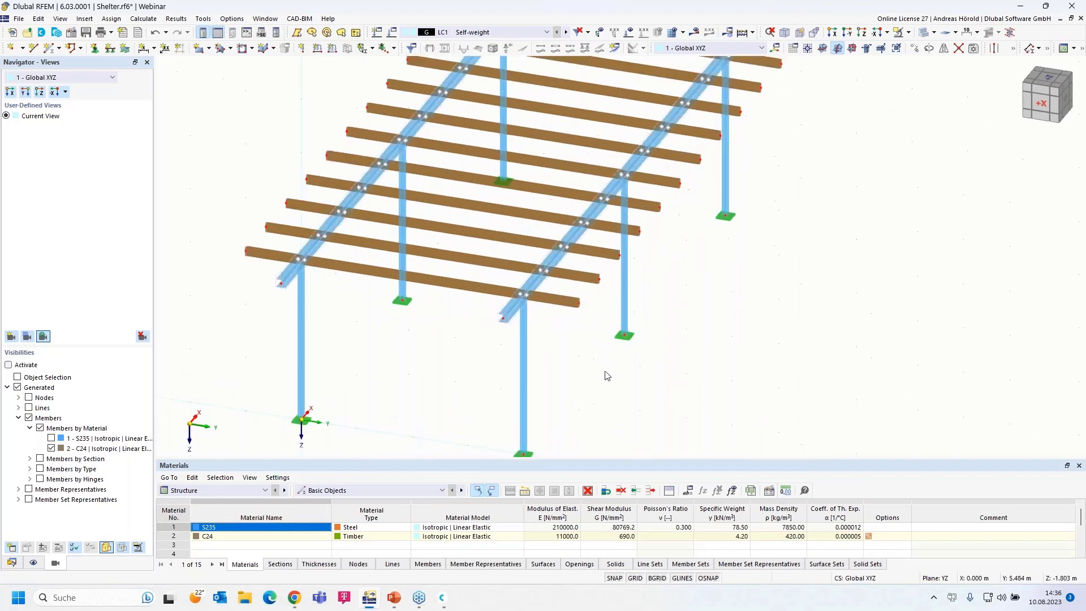
{"action": "left_click", "coordinate": [568, 301]}
{"action": "left_click", "coordinate": [456, 284], "text": "ctrl"}
{"action": "left_click", "coordinate": [250, 249], "text": "ctrl"}
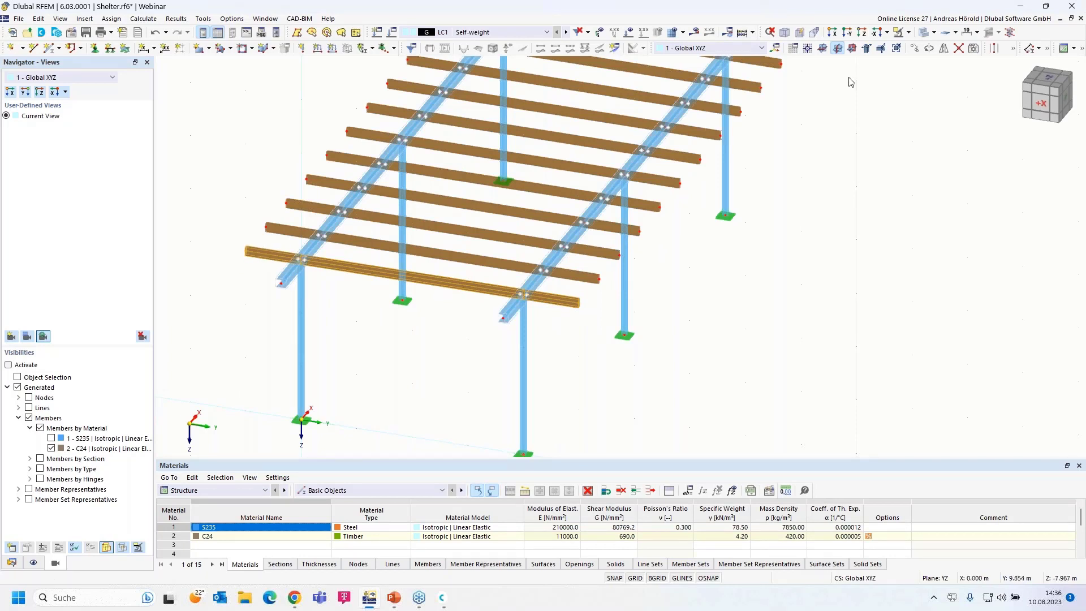
{"action": "left_click", "coordinate": [916, 50]}
{"action": "left_click", "coordinate": [497, 208]}
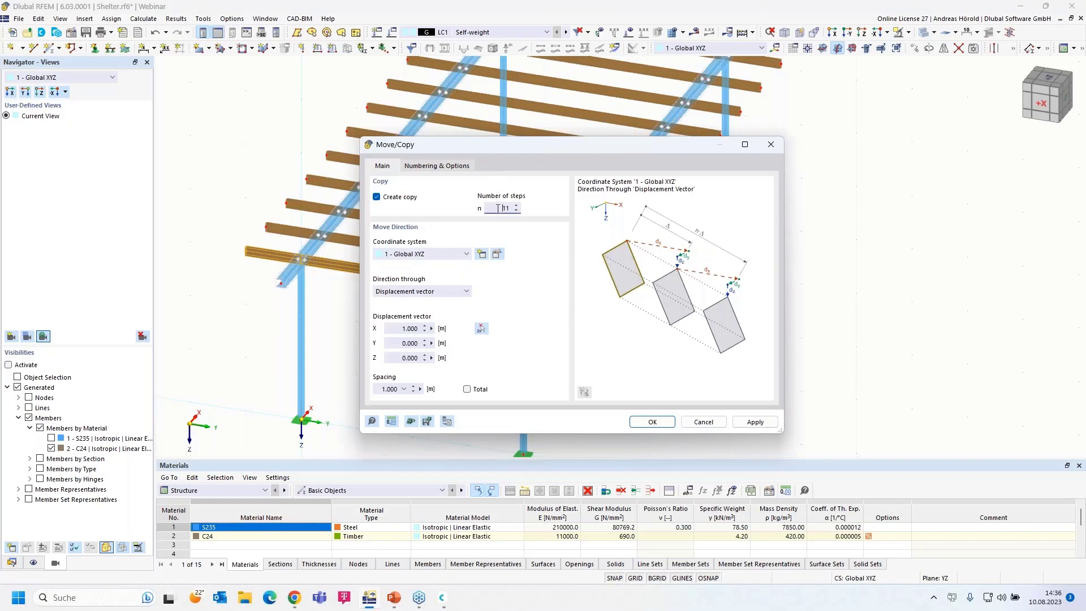
{"action": "key", "text": "BackSpace"}
{"action": "left_click", "coordinate": [395, 329]}
{"action": "type", "text": "-"}
{"action": "left_click", "coordinate": [653, 423]}
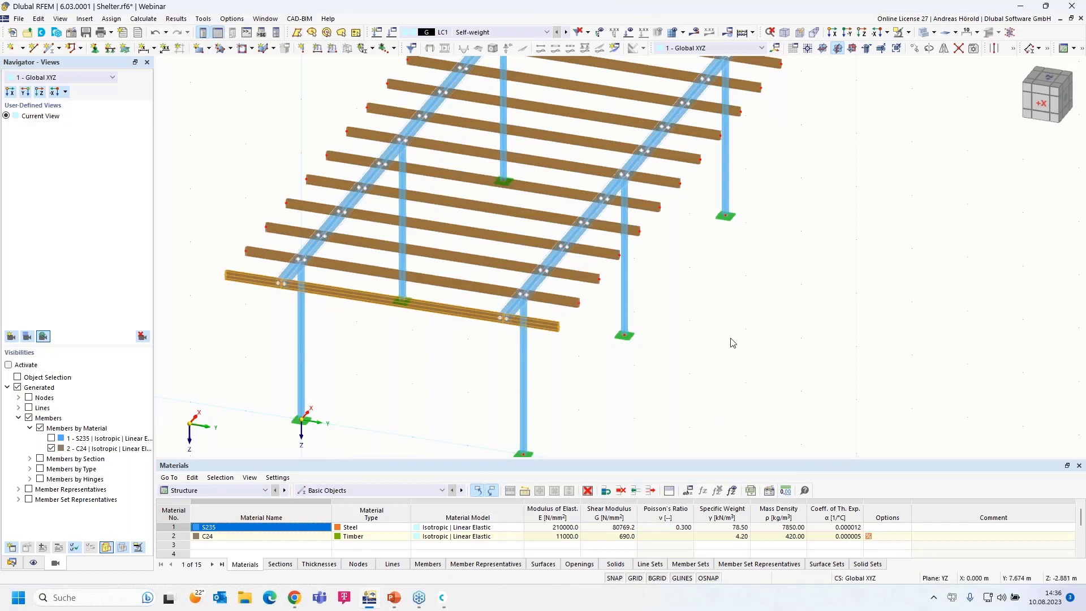
{"action": "middle_click_drag", "start_coordinate": [759, 375], "coordinate": [752, 342]}
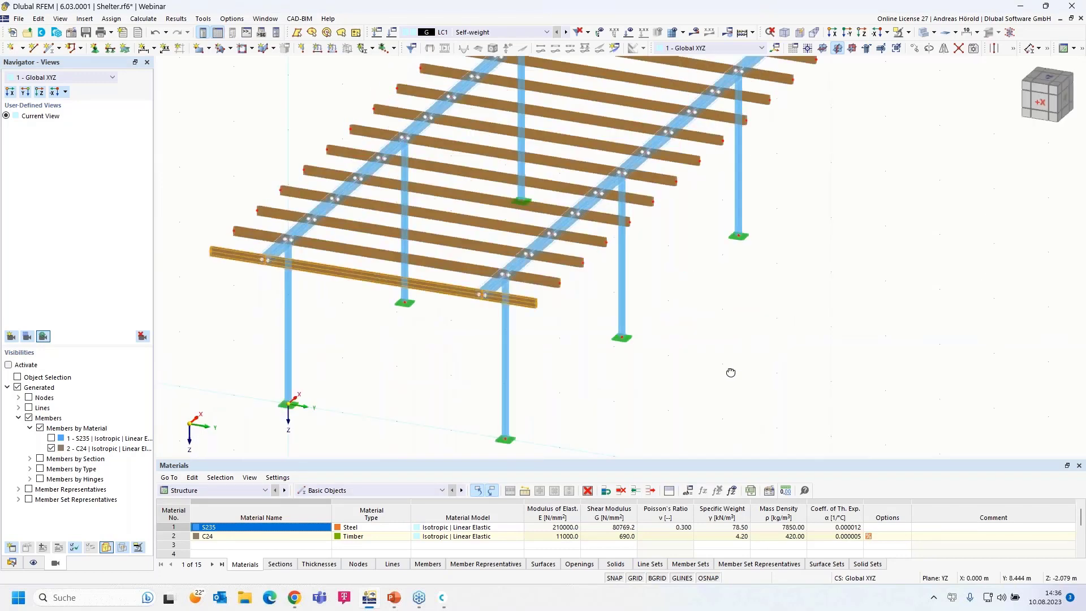
{"action": "scroll", "coordinate": [707, 345], "scroll_direction": "up", "scroll_amount": 2}
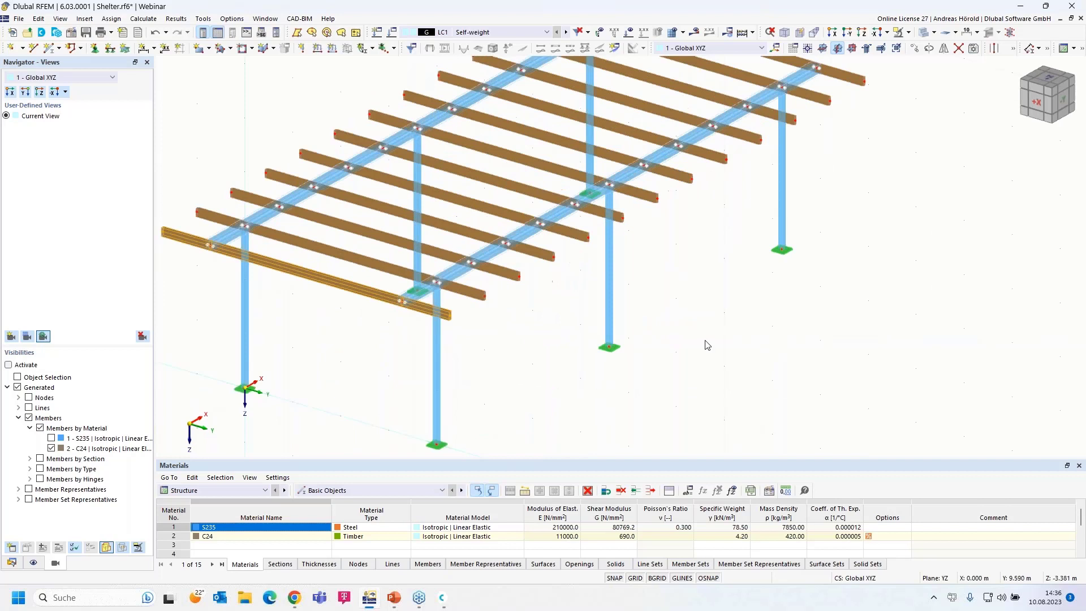
- Switch to the X-direction elevation, zoom out, and window-select all the timber beams
{"action": "left_click", "coordinate": [832, 33]}
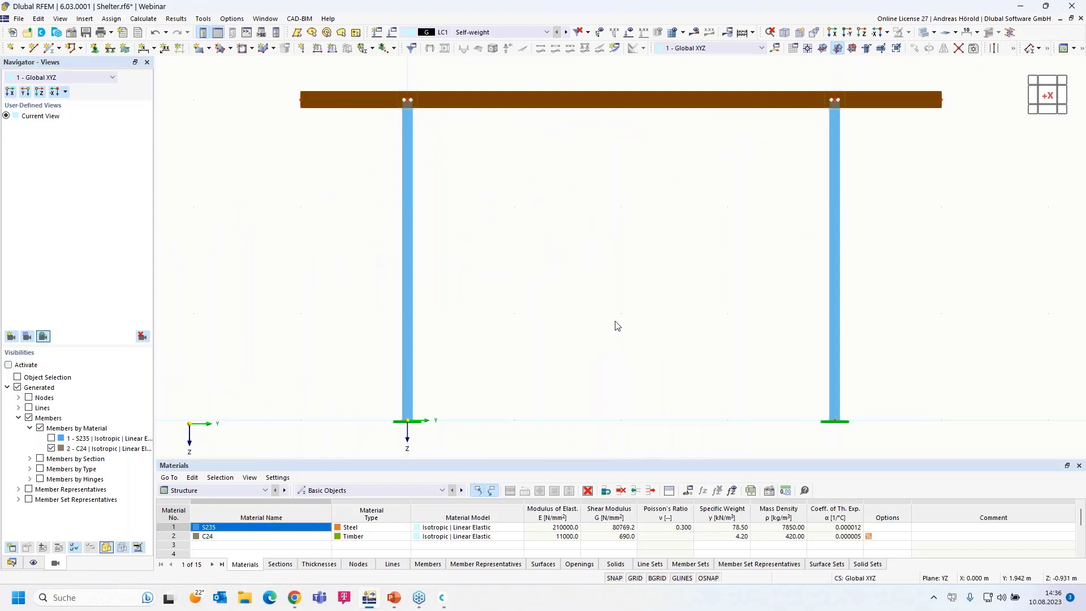
{"action": "scroll", "coordinate": [617, 326], "scroll_direction": "down", "scroll_amount": 1}
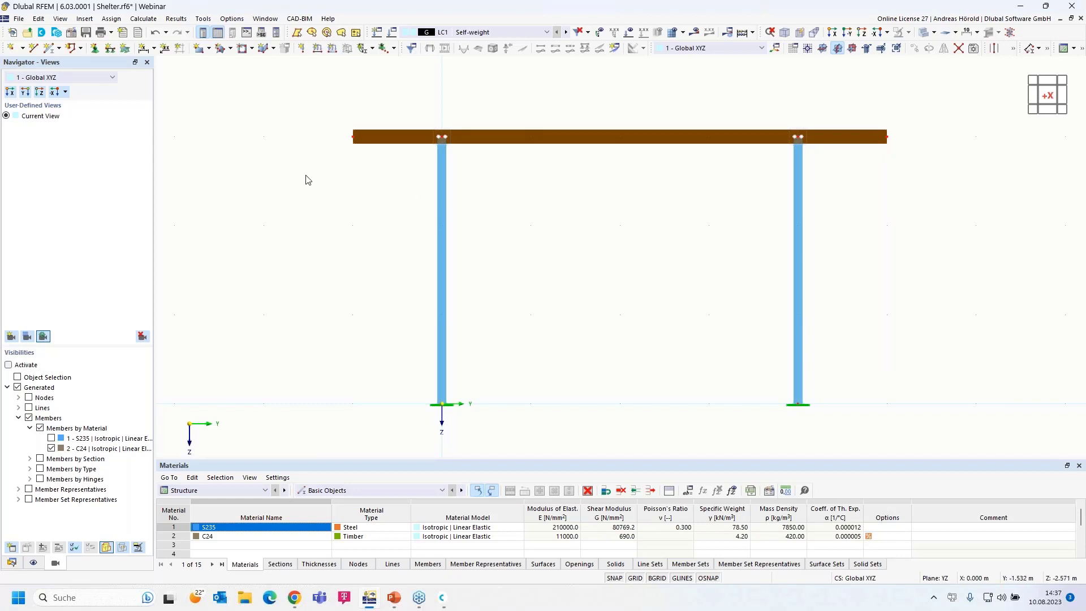
{"action": "left_click_drag", "start_coordinate": [305, 175], "coordinate": [933, 110]}
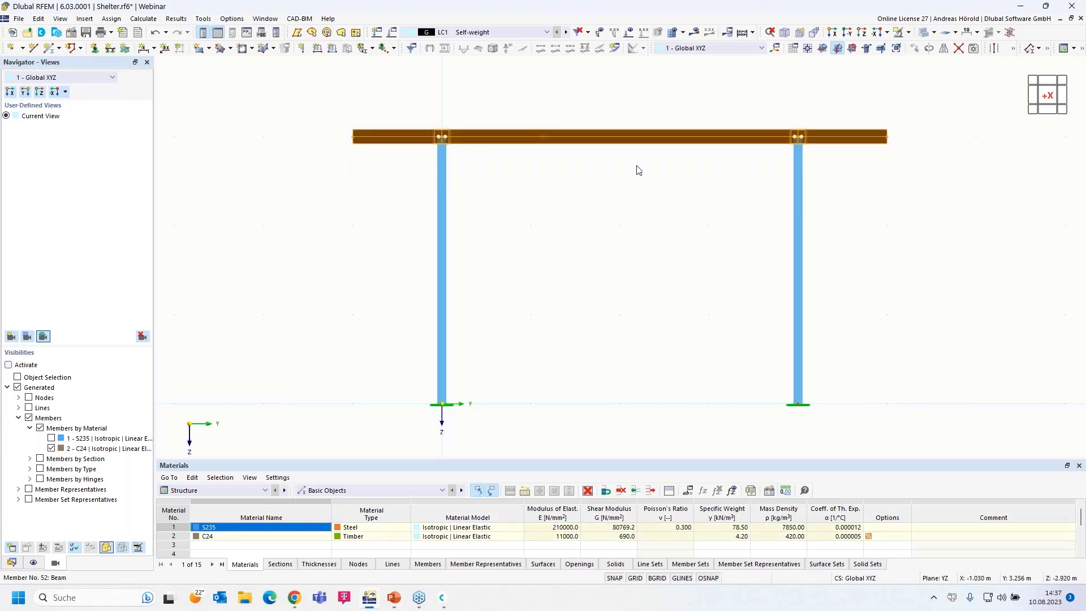
- Chamfer the selected beams by α = 5° about the X axis toward Z, with node 5 as Point P
{"action": "right_click", "coordinate": [562, 141]}
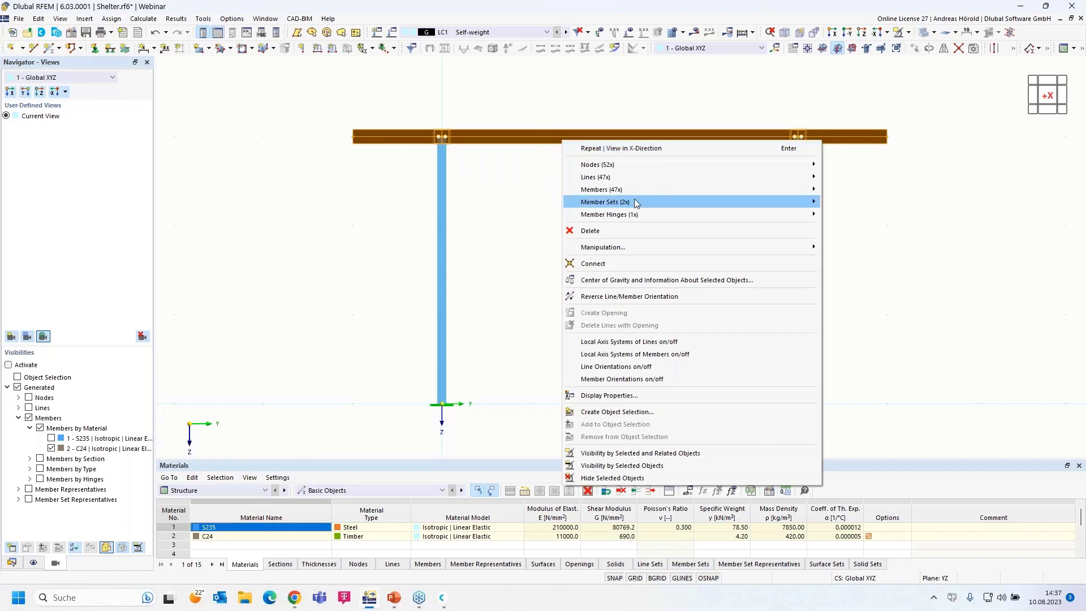
{"action": "mouse_move", "coordinate": [629, 250]}
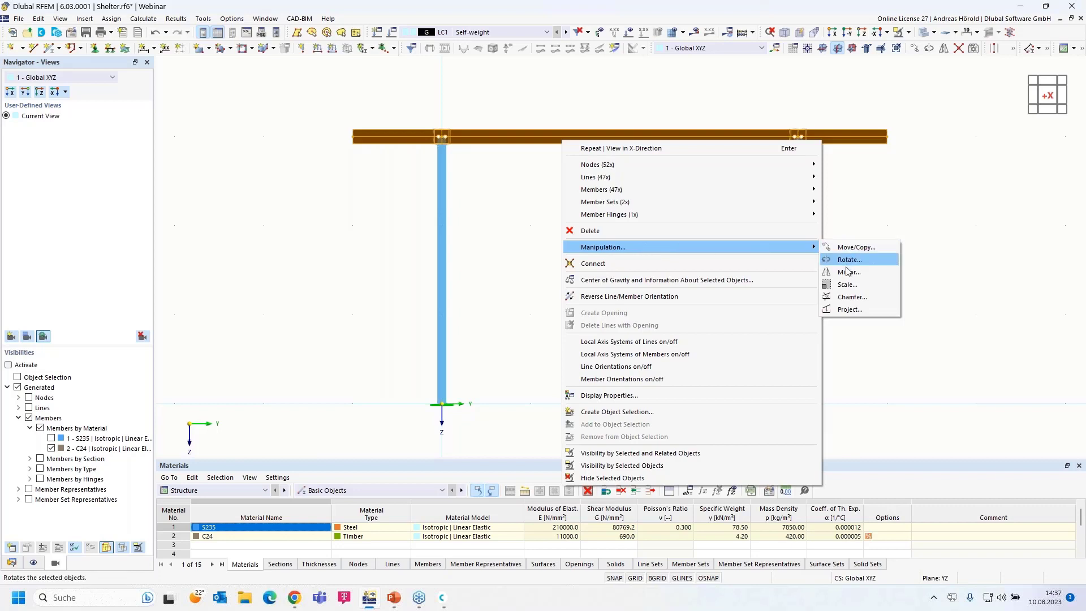
{"action": "left_click", "coordinate": [857, 303]}
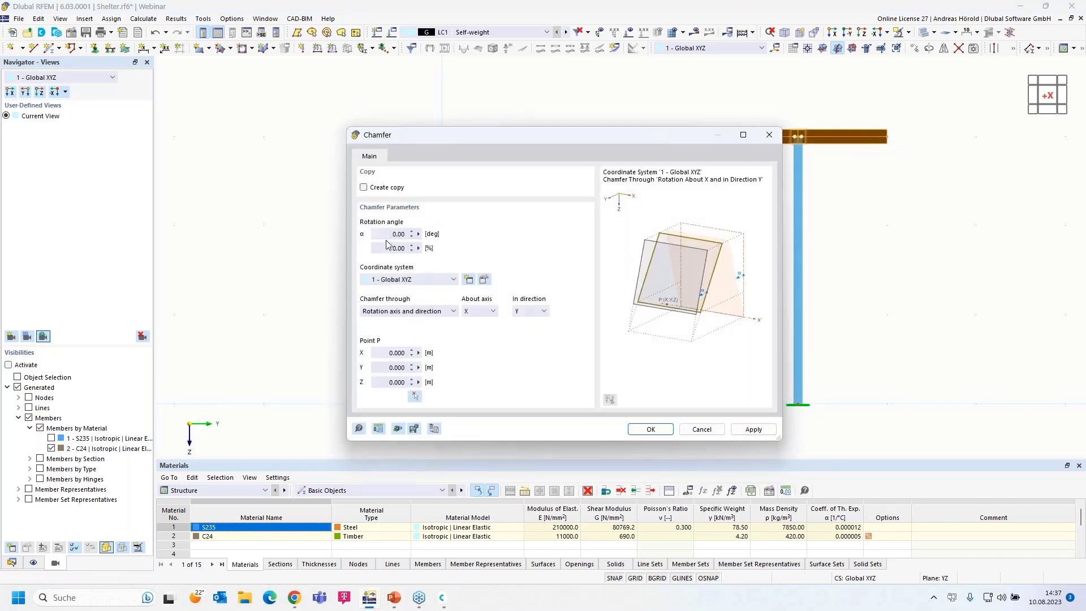
{"action": "left_click_drag", "start_coordinate": [380, 234], "coordinate": [443, 234]}
{"action": "type", "text": "5"}
{"action": "left_click", "coordinate": [386, 248]}
{"action": "left_click", "coordinate": [415, 312]}
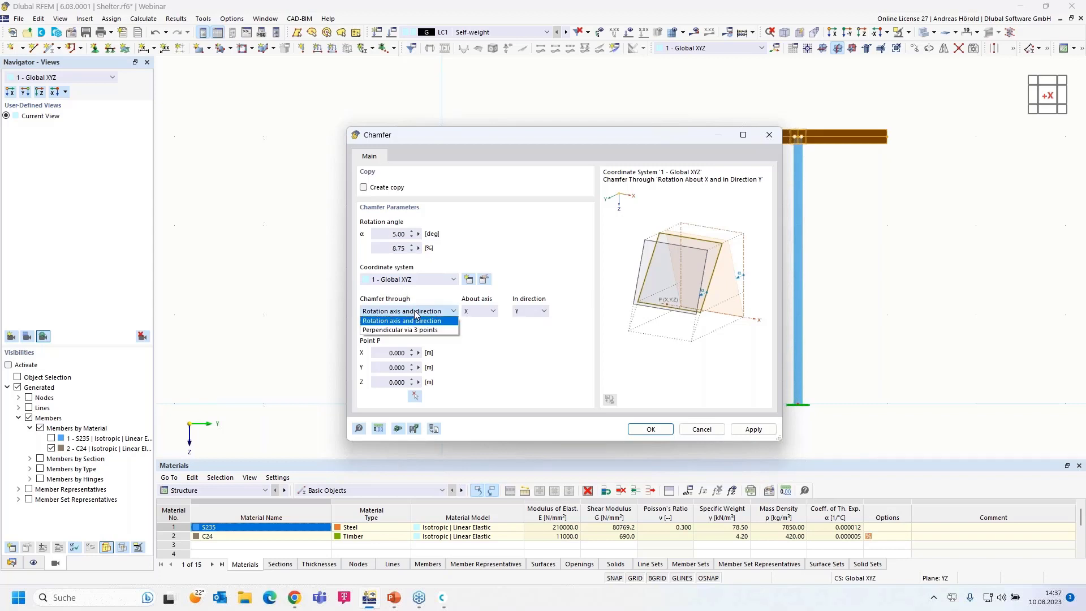
{"action": "left_click", "coordinate": [415, 312]}
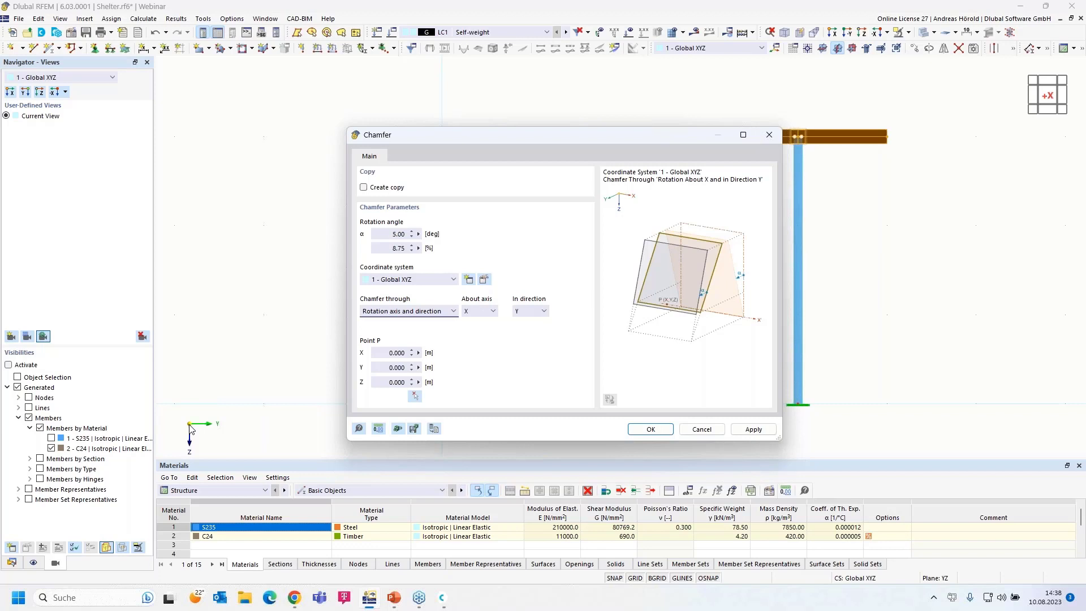
{"action": "left_click", "coordinate": [532, 314]}
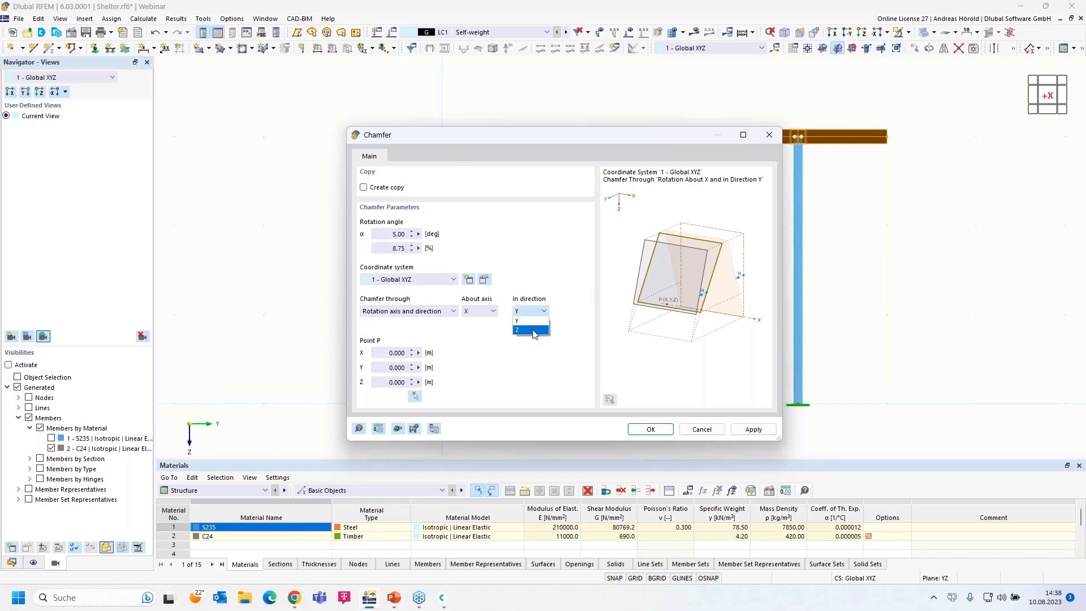
{"action": "left_click", "coordinate": [531, 331]}
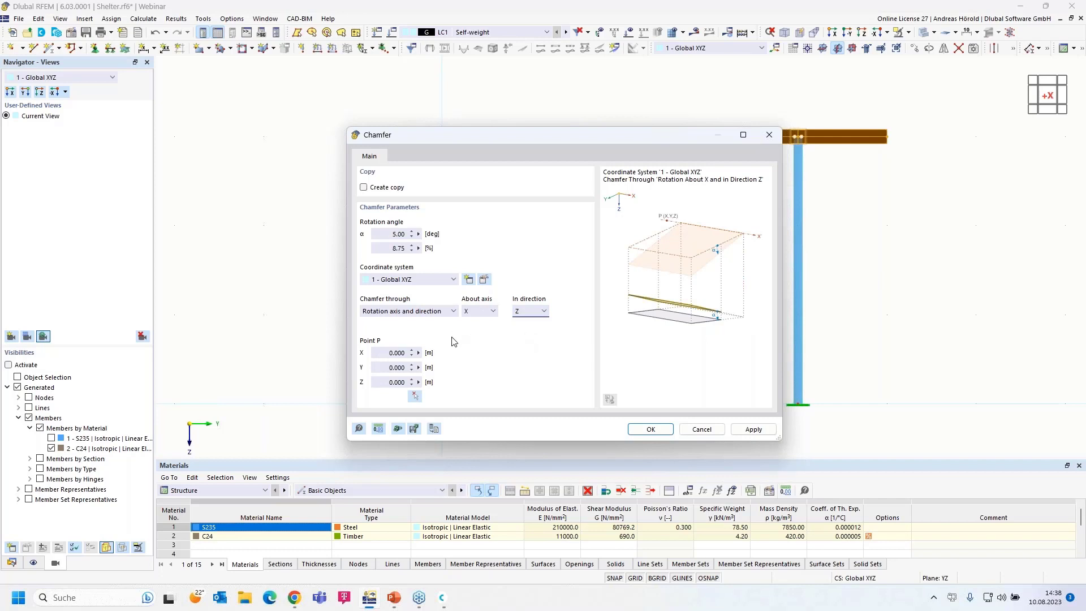
{"action": "left_click", "coordinate": [415, 397]}
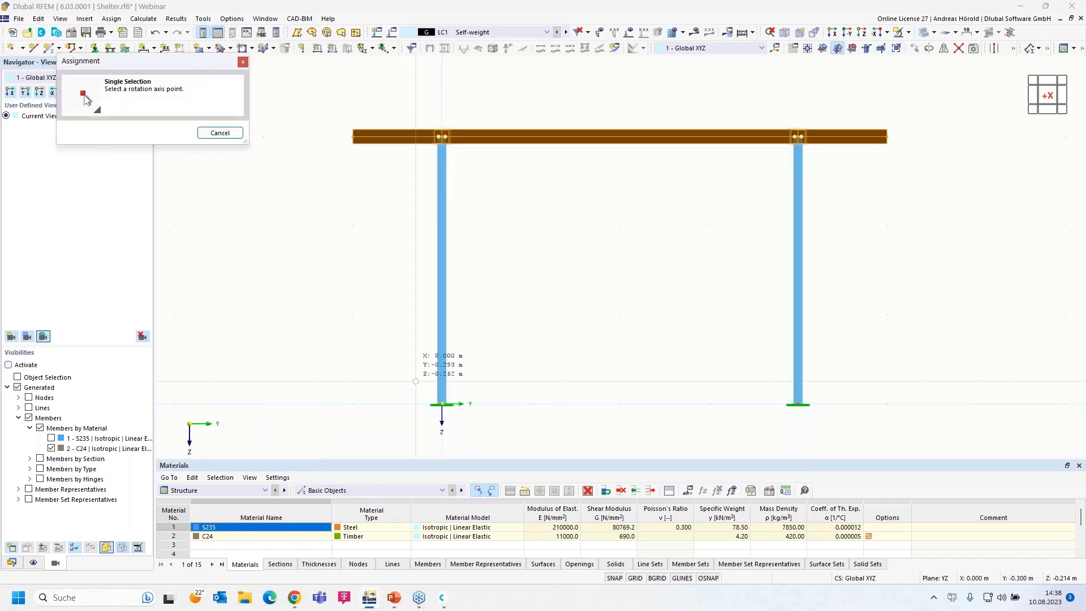
{"action": "left_click", "coordinate": [442, 136]}
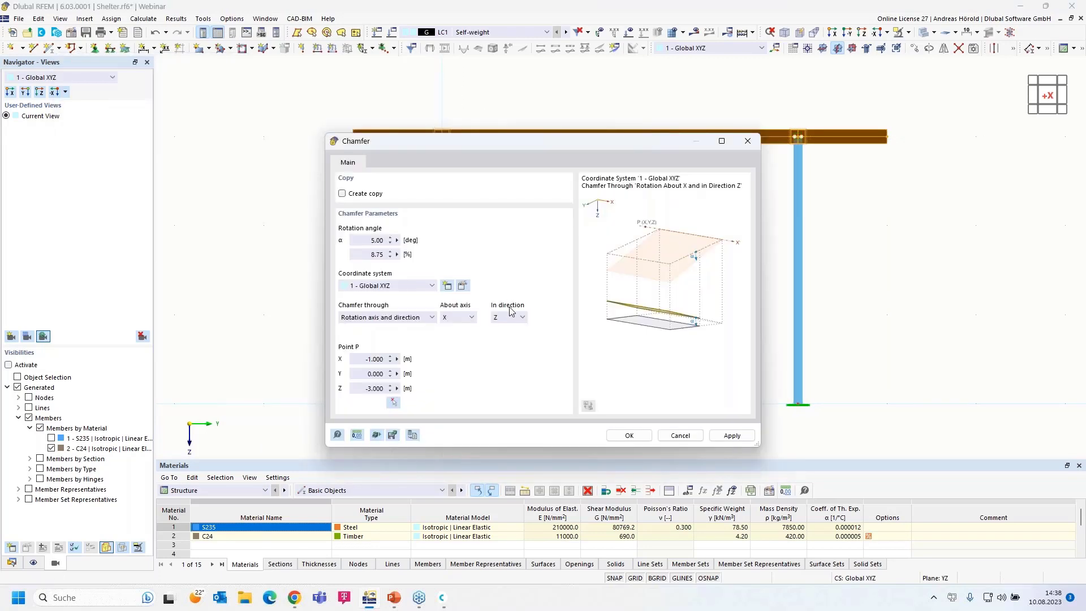
{"action": "left_click", "coordinate": [632, 437]}
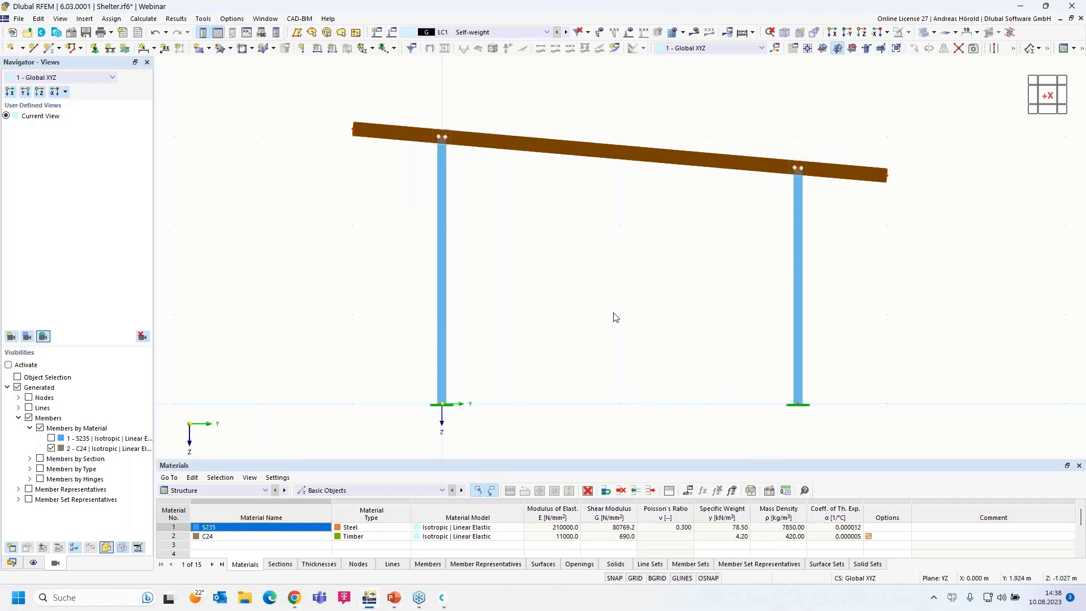
- Orbit to a 3-D view of the whole shelter and select member 49, the back outer roof beam
{"action": "middle_click_drag", "start_coordinate": [615, 317], "coordinate": [556, 346], "text": "ctrl"}
{"action": "scroll", "coordinate": [558, 351], "scroll_direction": "down", "scroll_amount": 3}
{"action": "mouse_move", "coordinate": [656, 380]}
{"action": "middle_mouse_down"}
{"action": "mouse_move", "coordinate": [672, 330]}
{"action": "mouse_move", "coordinate": [650, 371]}
{"action": "mouse_move", "coordinate": [653, 398]}
{"action": "middle_mouse_up"}
{"action": "scroll", "coordinate": [653, 349], "scroll_direction": "up", "scroll_amount": 1}
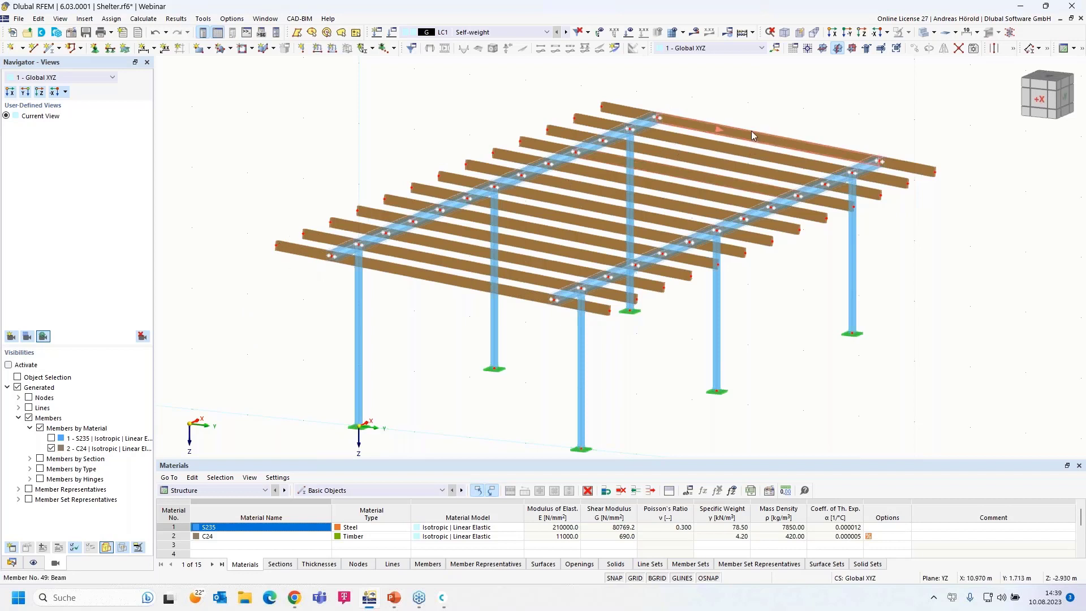
{"action": "mouse_move", "coordinate": [751, 131]}
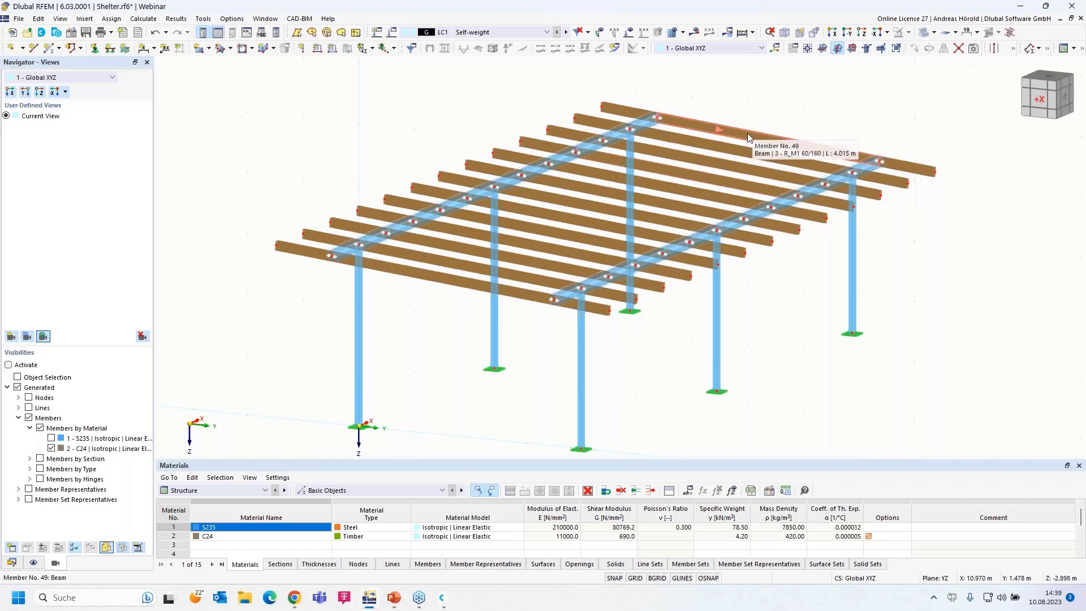
{"action": "left_click", "coordinate": [740, 131]}
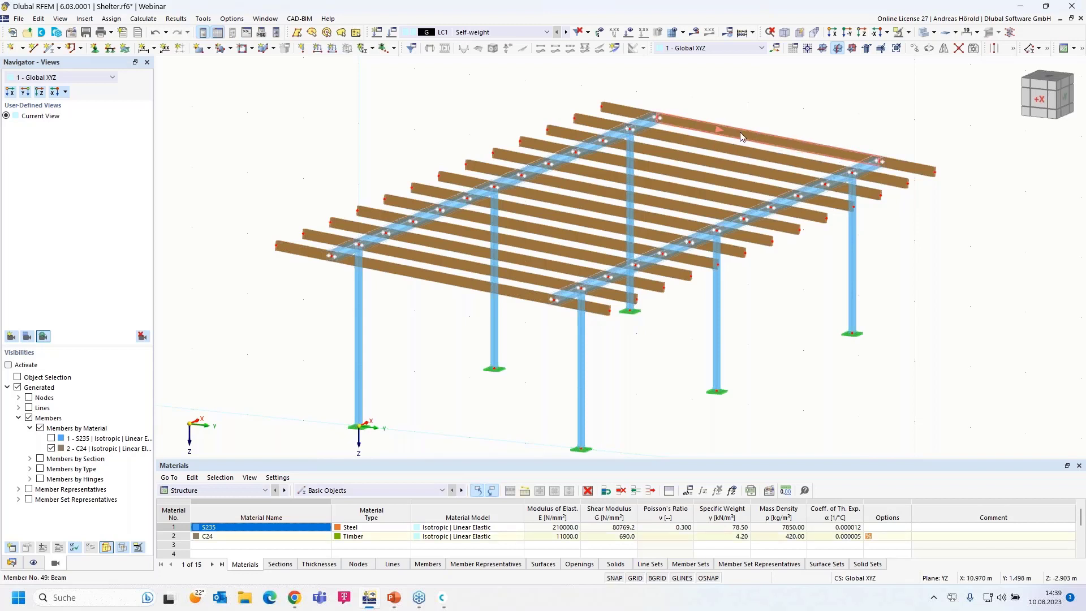
- Divide members 49 and 52 with n=1 intermediate node, creating on-member nodes without dividing them
{"action": "right_click", "coordinate": [509, 293]}
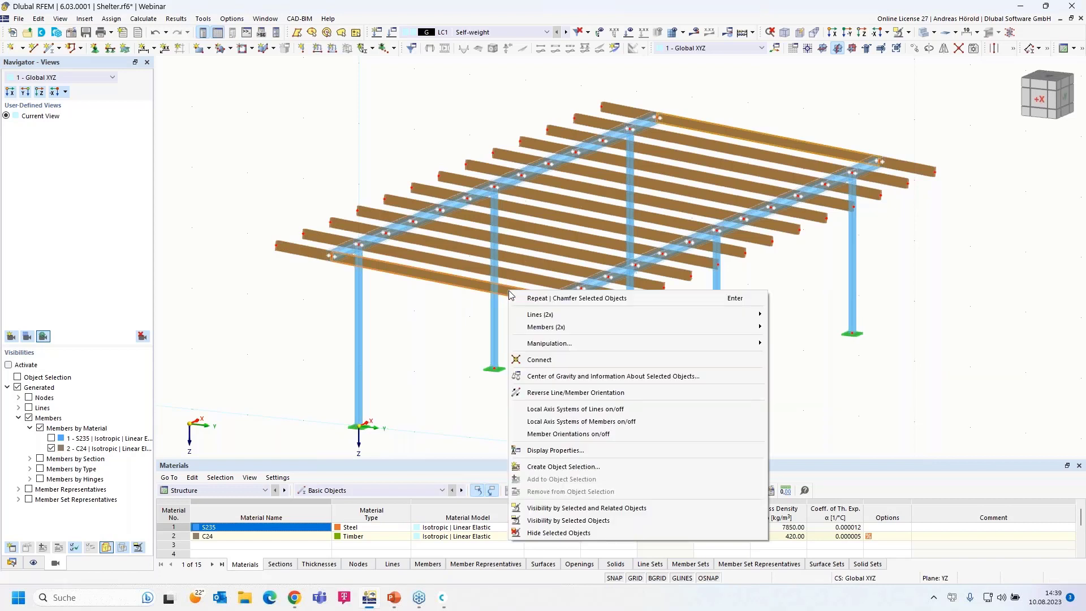
{"action": "mouse_move", "coordinate": [599, 331]}
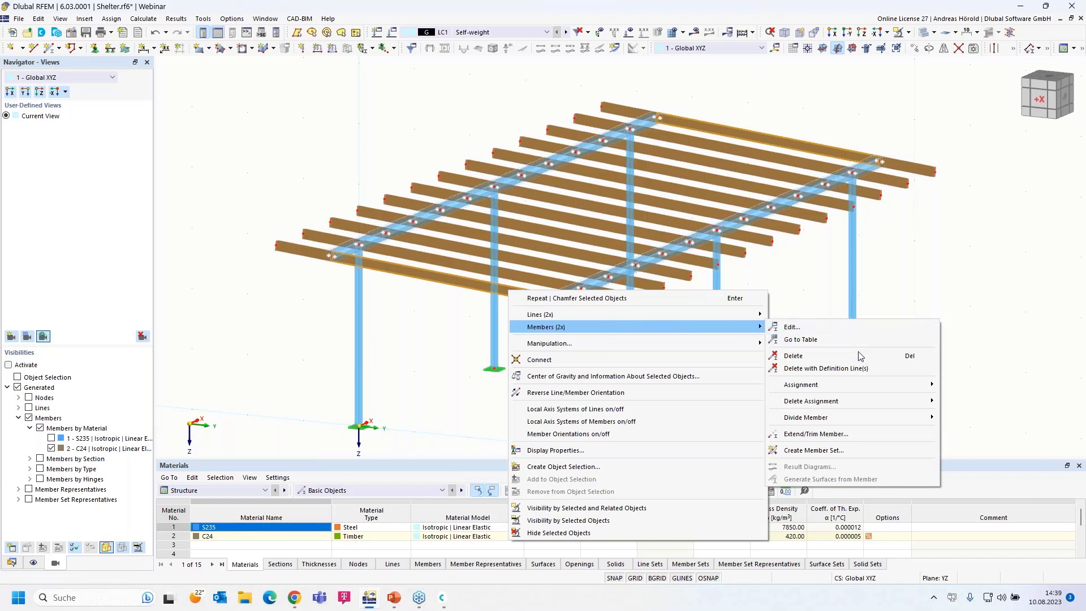
{"action": "mouse_move", "coordinate": [843, 417]}
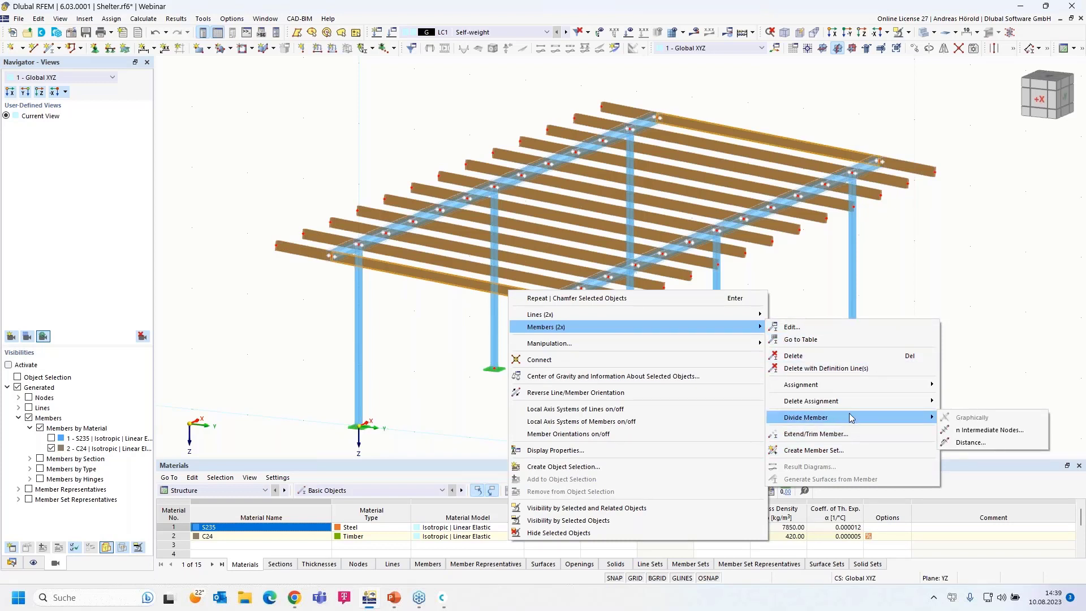
{"action": "left_click", "coordinate": [989, 430]}
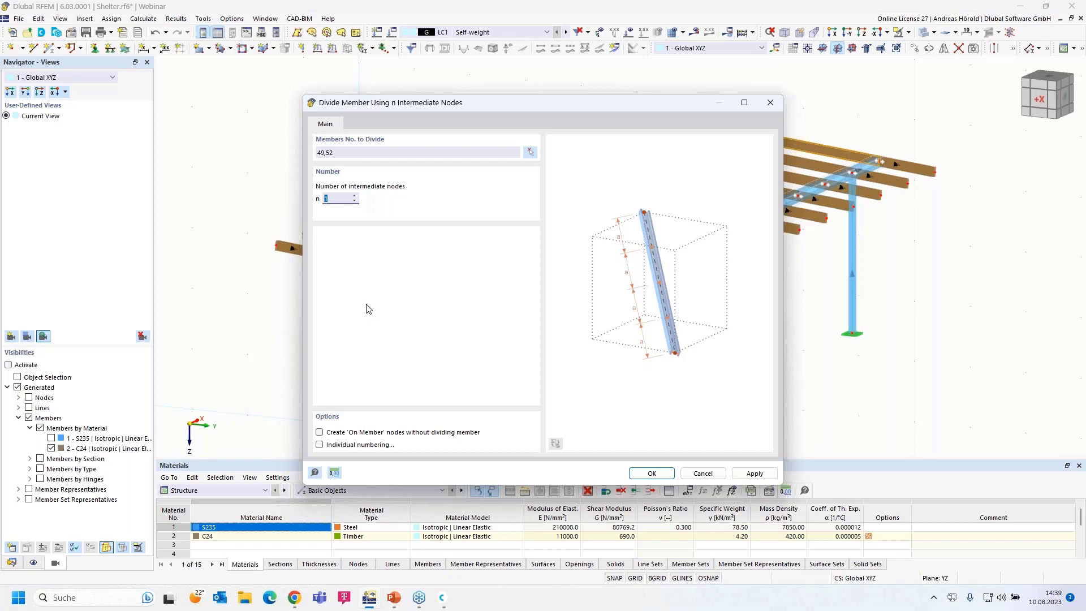
{"action": "left_click", "coordinate": [319, 433]}
{"action": "left_click", "coordinate": [653, 473]}
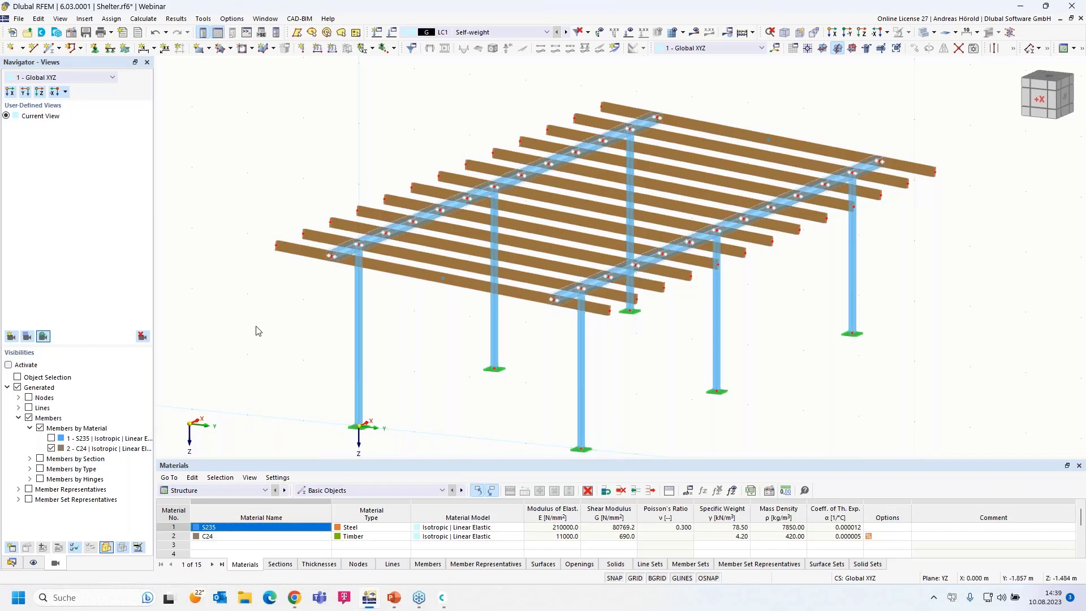
{"action": "scroll", "coordinate": [258, 331], "scroll_direction": "down", "scroll_amount": 1}
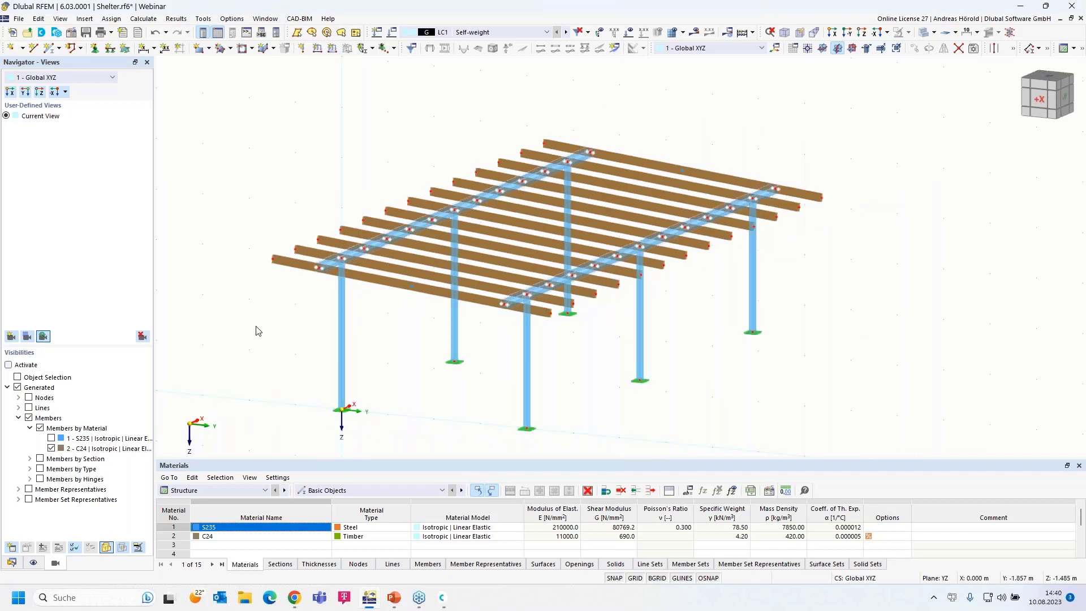
{"action": "scroll", "coordinate": [258, 331], "scroll_direction": "up", "scroll_amount": 1}
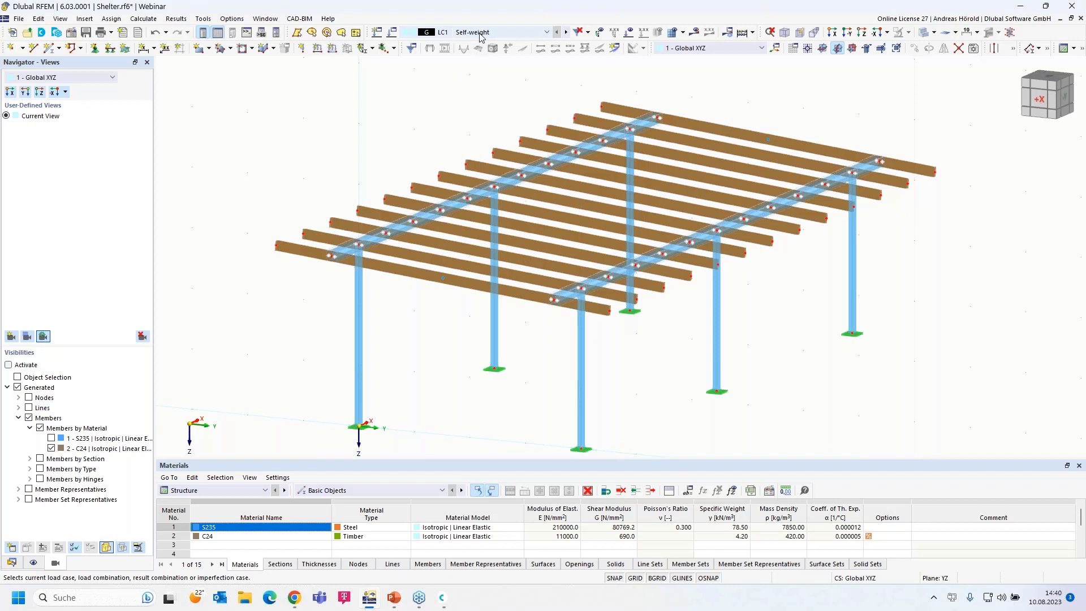
- Keep EN 1990 | Base + Timber and set the national annex Deformation coefficient to 0.8
{"action": "left_click", "coordinate": [392, 32]}
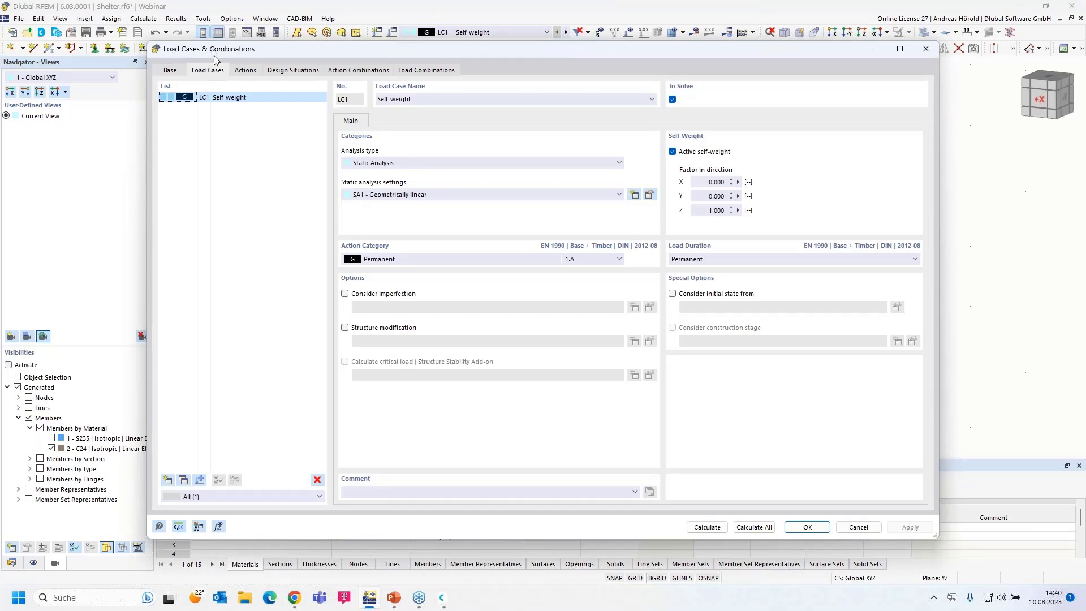
{"action": "left_click", "coordinate": [169, 71]}
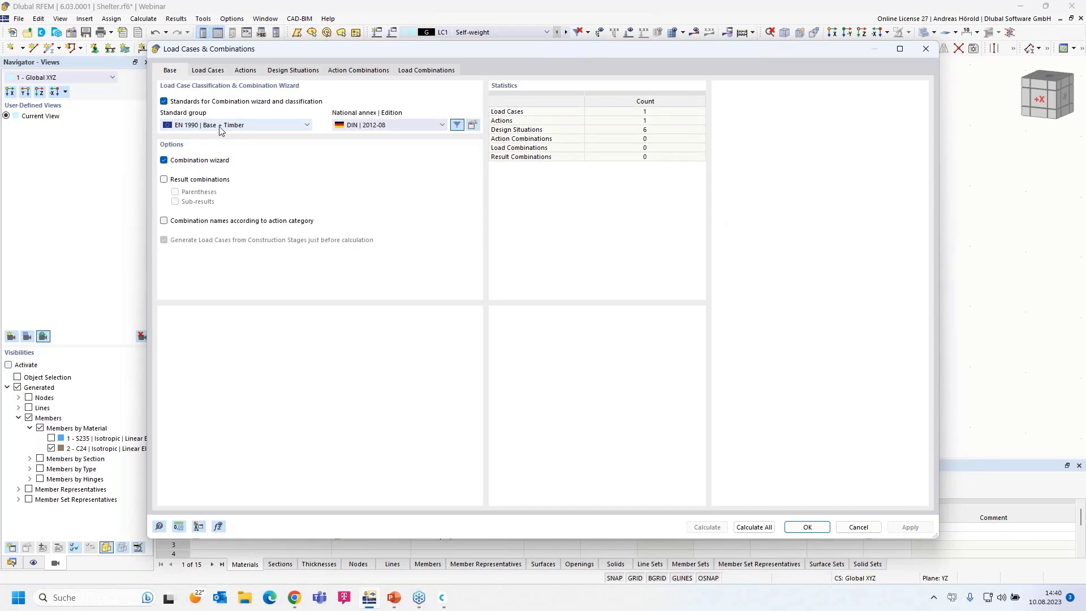
{"action": "left_click", "coordinate": [238, 127]}
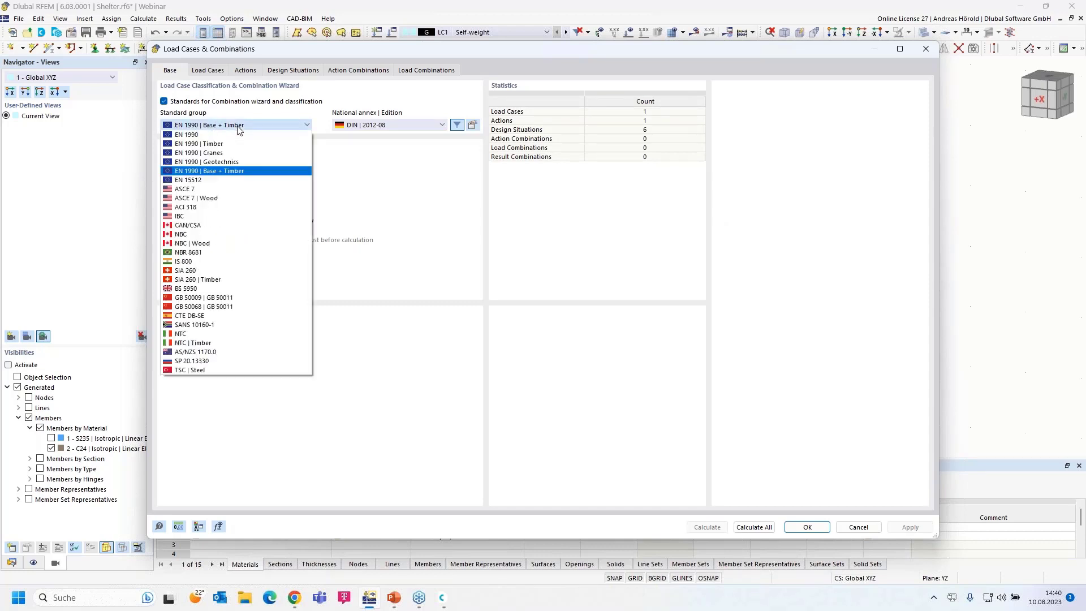
{"action": "left_click", "coordinate": [243, 127]}
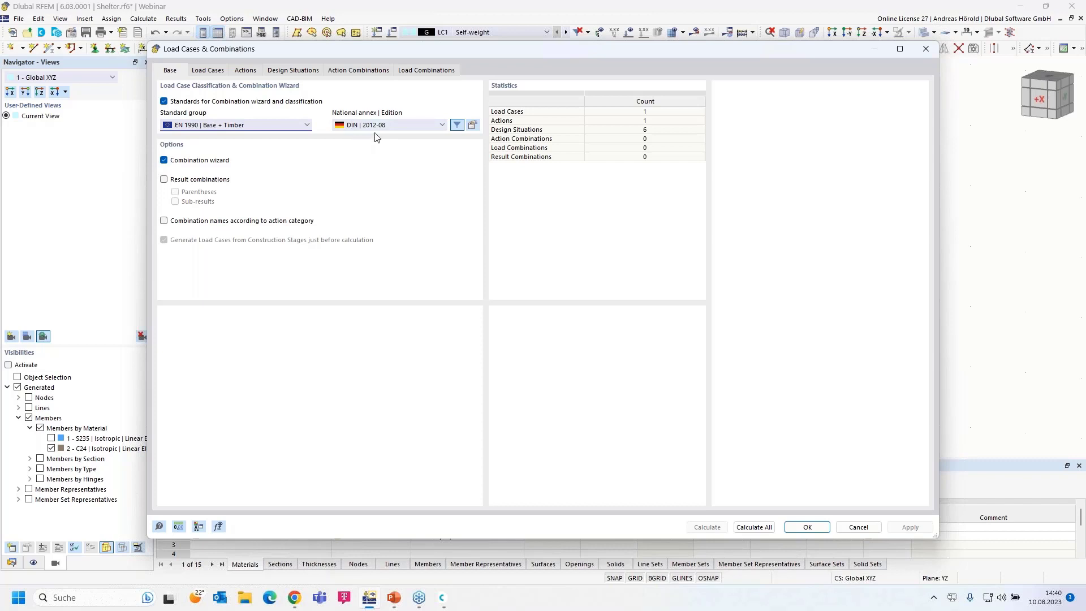
{"action": "left_click", "coordinate": [473, 125]}
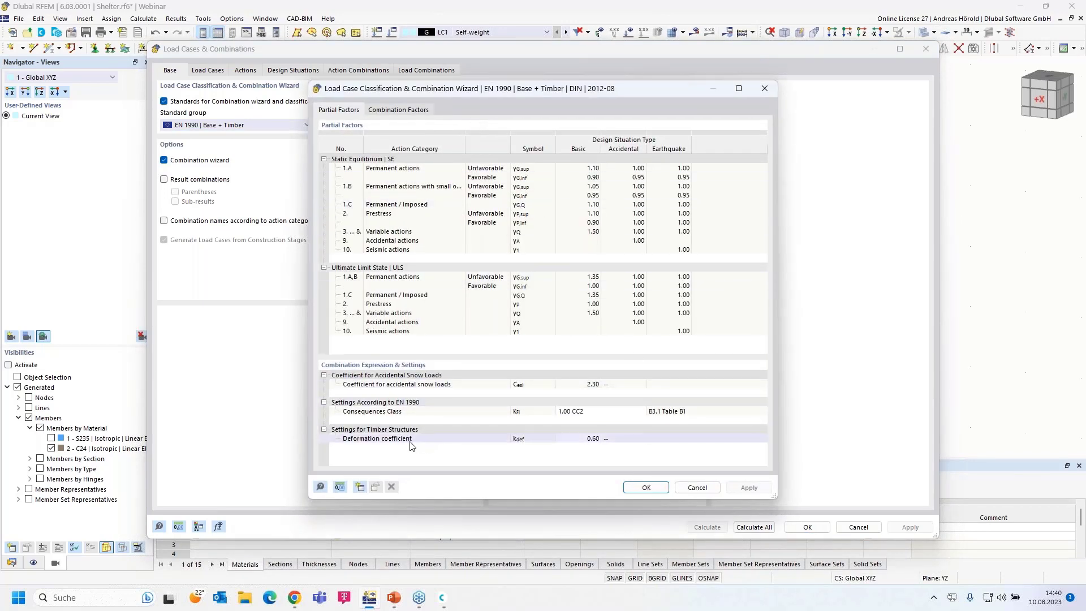
{"action": "left_click", "coordinate": [579, 443]}
{"action": "left_click", "coordinate": [598, 439]}
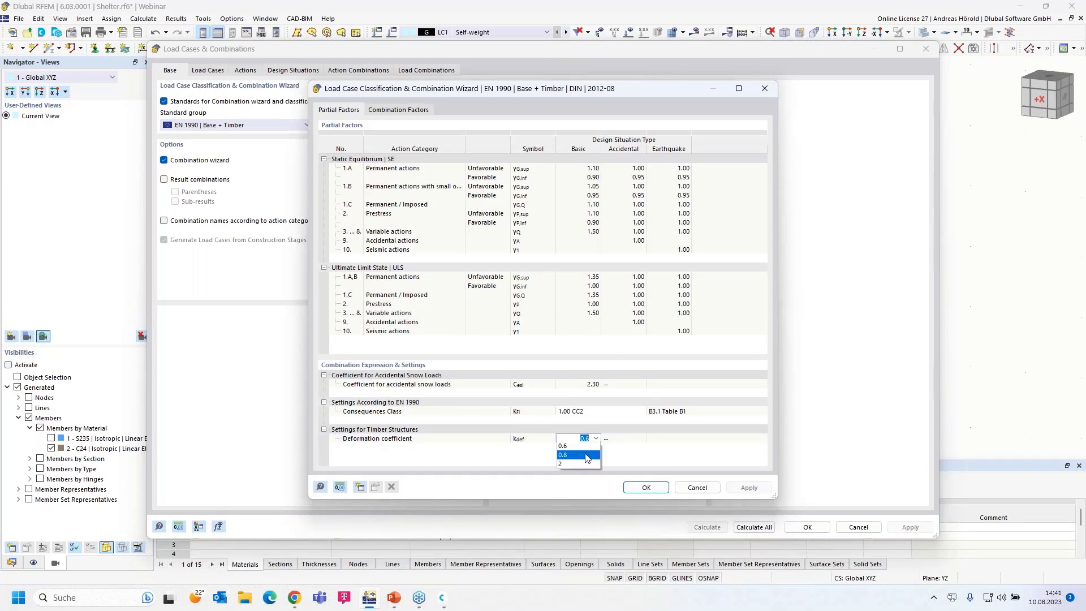
{"action": "left_click", "coordinate": [587, 456]}
{"action": "left_click", "coordinate": [646, 487]}
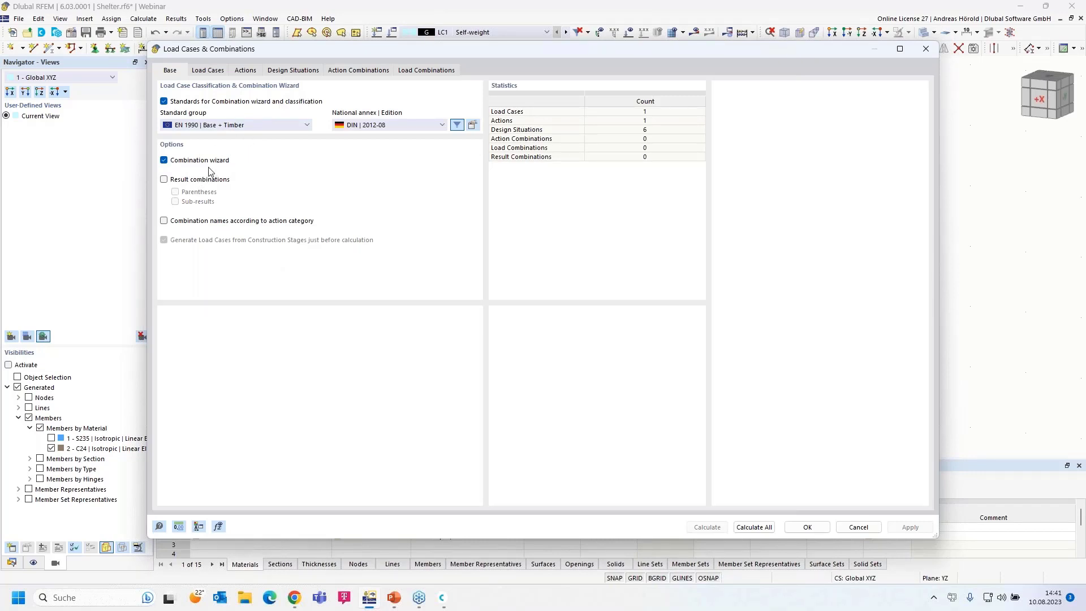
- Confirm LC1 Self-weight's action category stays Permanent and close the settings with OK
{"action": "left_click", "coordinate": [210, 71]}
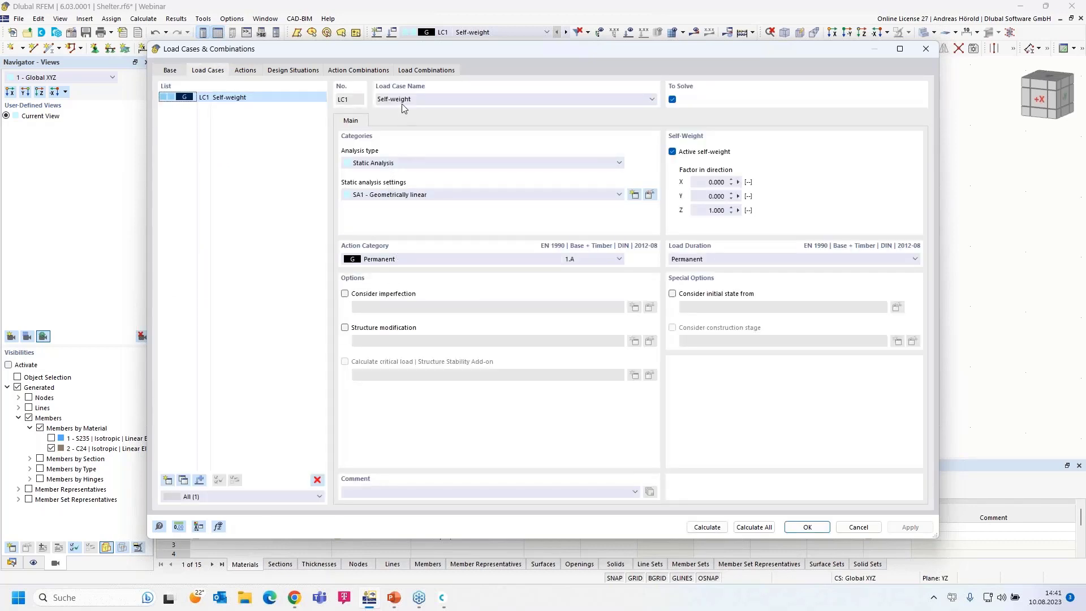
{"action": "left_click", "coordinate": [398, 258]}
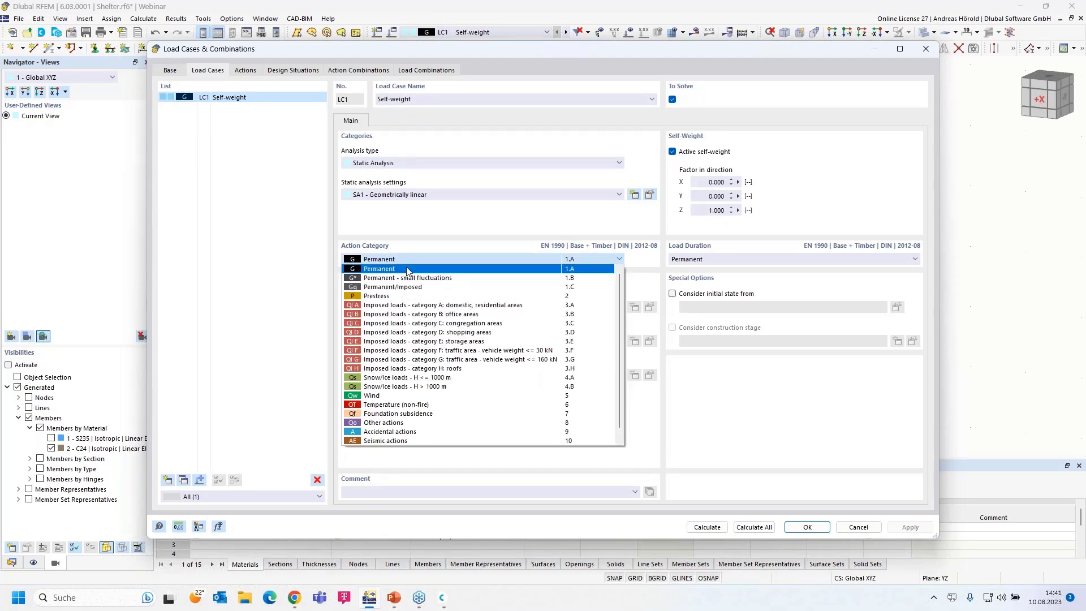
{"action": "left_click", "coordinate": [405, 269]}
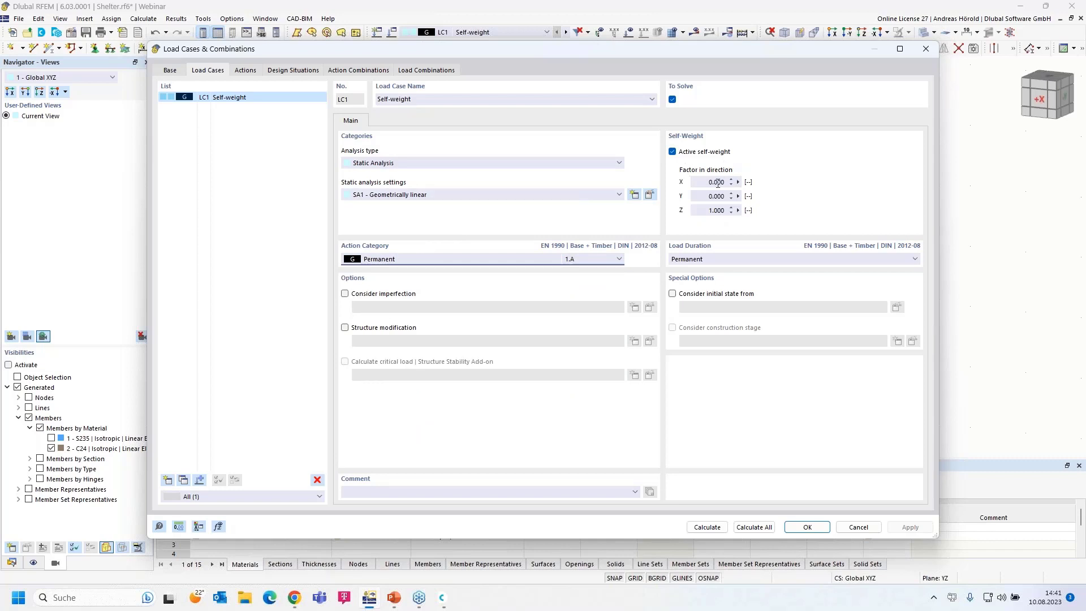
{"action": "left_click", "coordinate": [808, 526]}
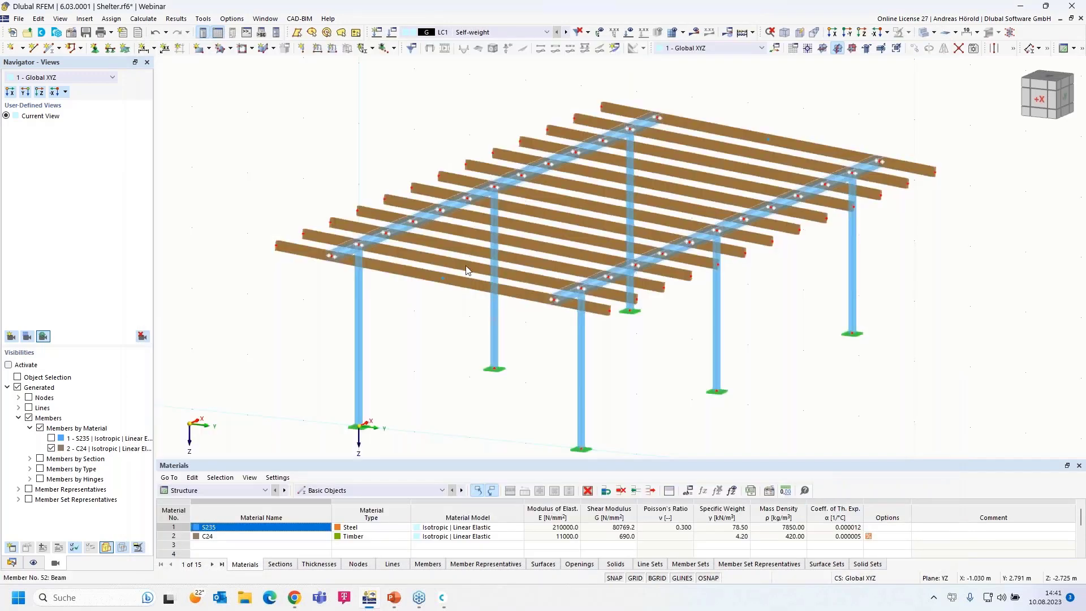
- Launch the Member Loads from Area Load wizard via Insert > Load Wizards
{"action": "left_click", "coordinate": [84, 18]}
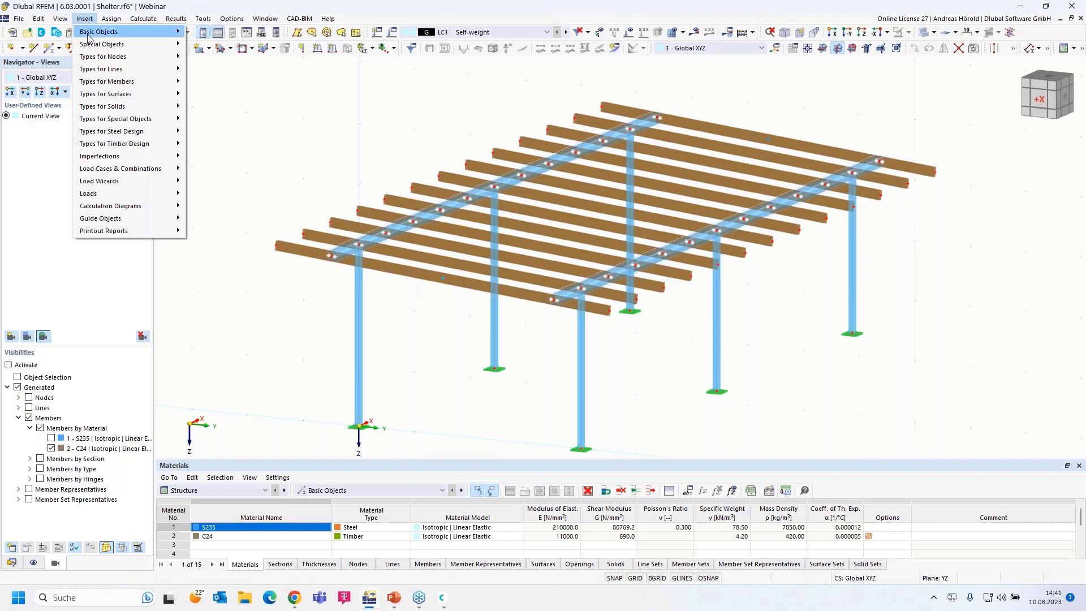
{"action": "mouse_move", "coordinate": [105, 181]}
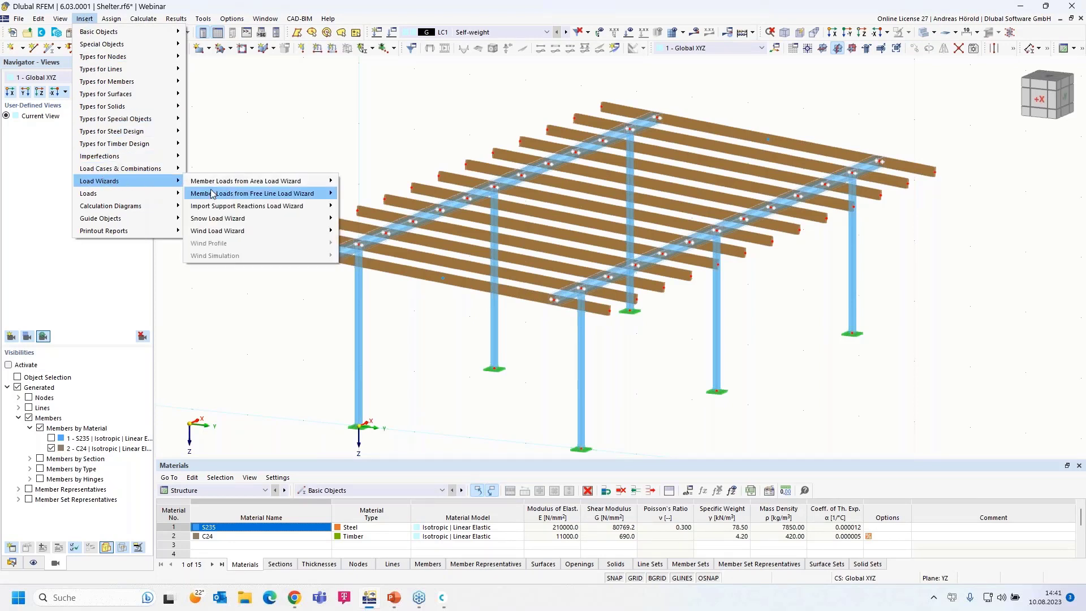
{"action": "mouse_move", "coordinate": [289, 186]}
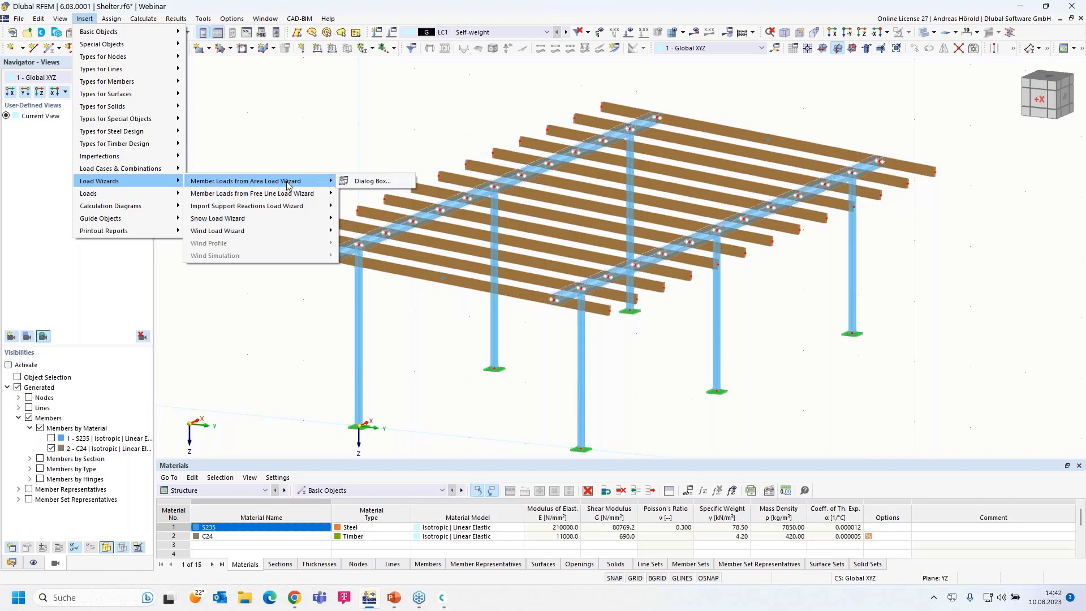
{"action": "left_click", "coordinate": [381, 181]}
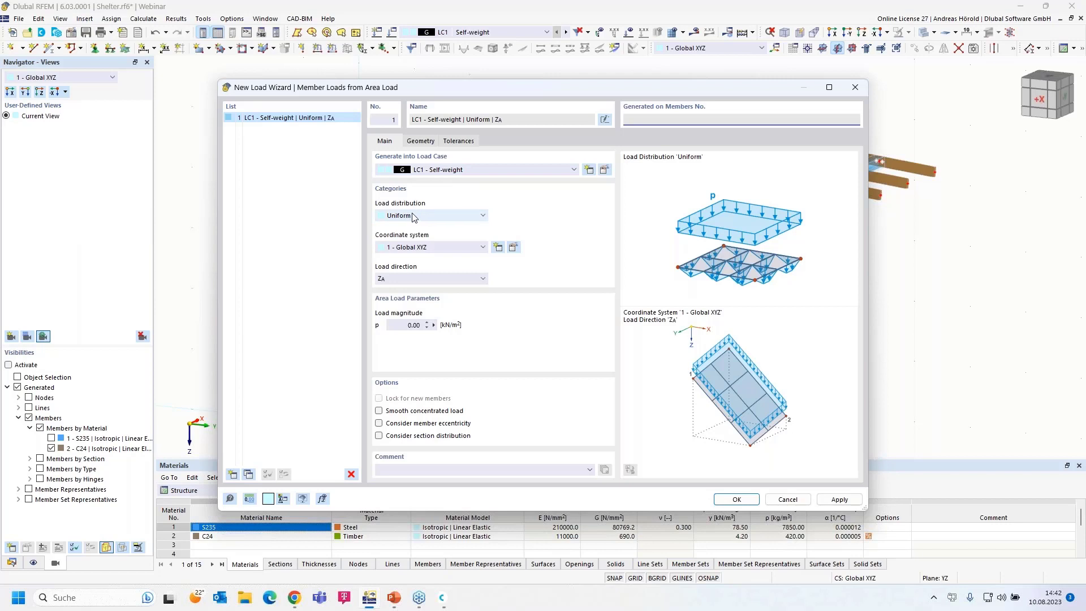
- Keep a uniform area load acting in ZA and set its magnitude to 0.25 kN/m²
{"action": "left_click", "coordinate": [426, 216]}
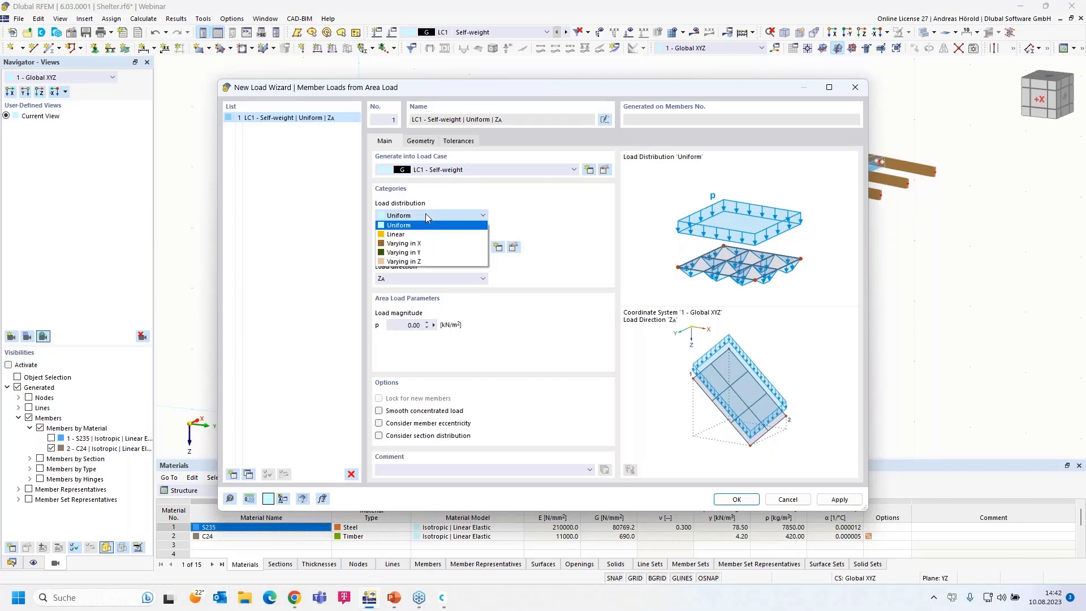
{"action": "left_click", "coordinate": [426, 215]}
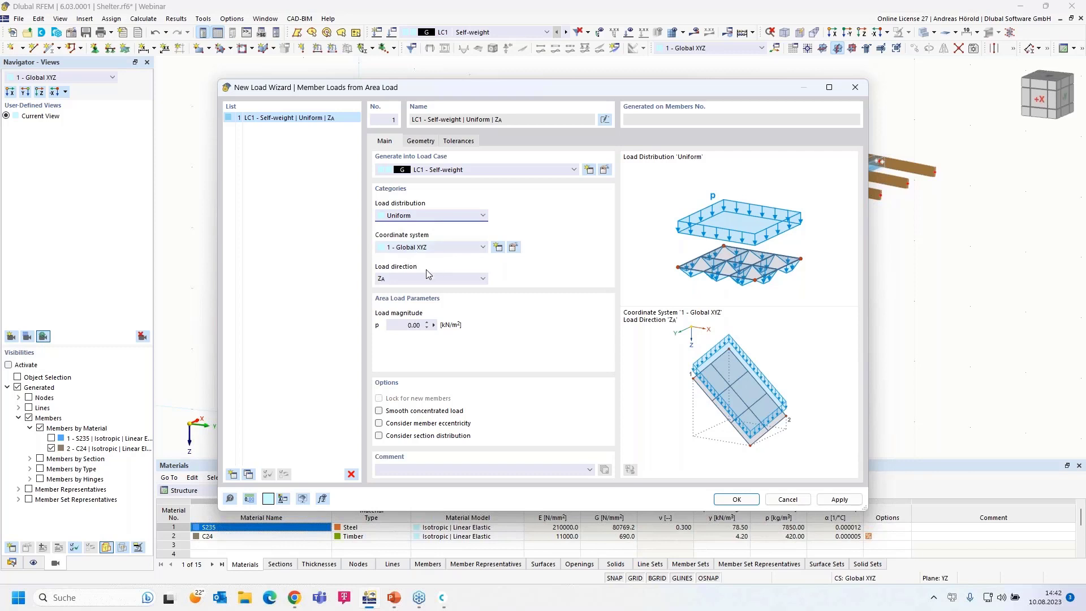
{"action": "left_click", "coordinate": [398, 280]}
{"action": "left_click", "coordinate": [427, 306]}
{"action": "left_click", "coordinate": [415, 324]}
{"action": "type", "text": "0.25"}
{"action": "left_click", "coordinate": [420, 142]}
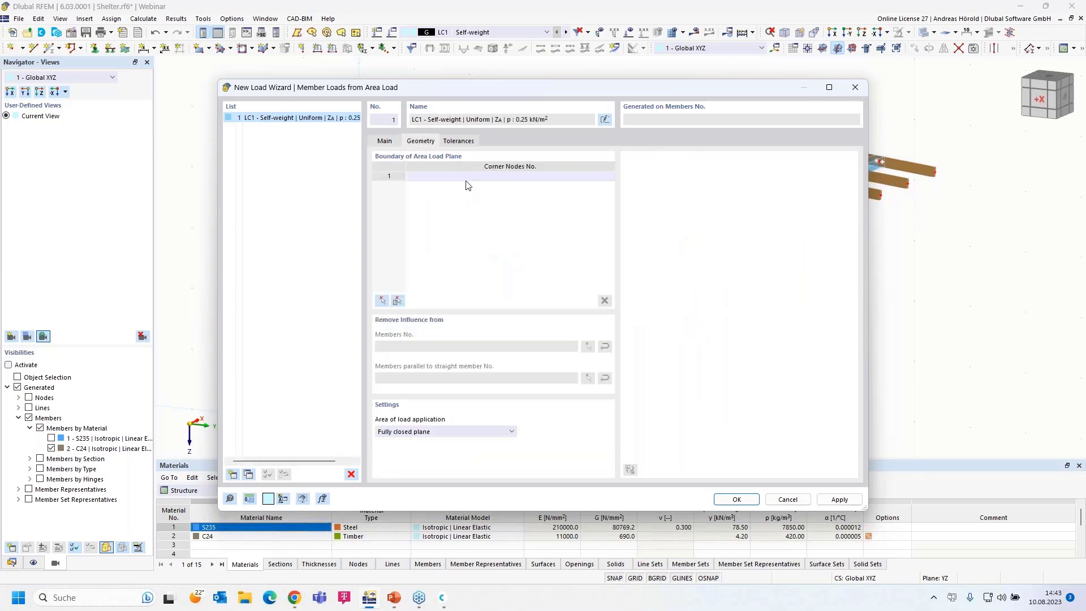
- Bound the load area by corner nodes 71, 69, 70 and 72
{"action": "left_click", "coordinate": [380, 302]}
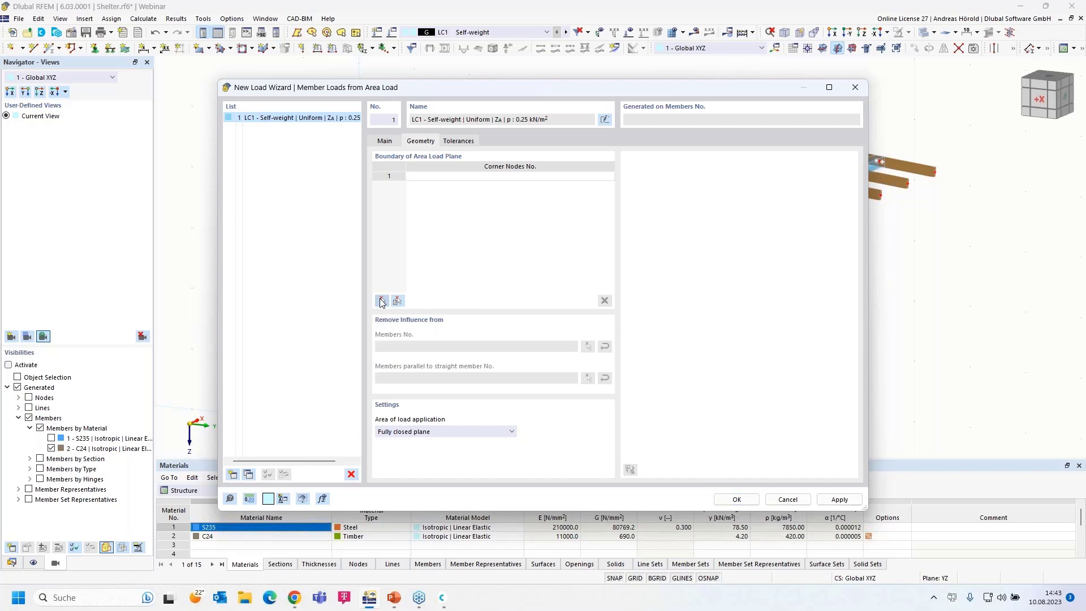
{"action": "left_click", "coordinate": [278, 247]}
{"action": "left_click", "coordinate": [936, 172]}
{"action": "left_click", "coordinate": [938, 175]}
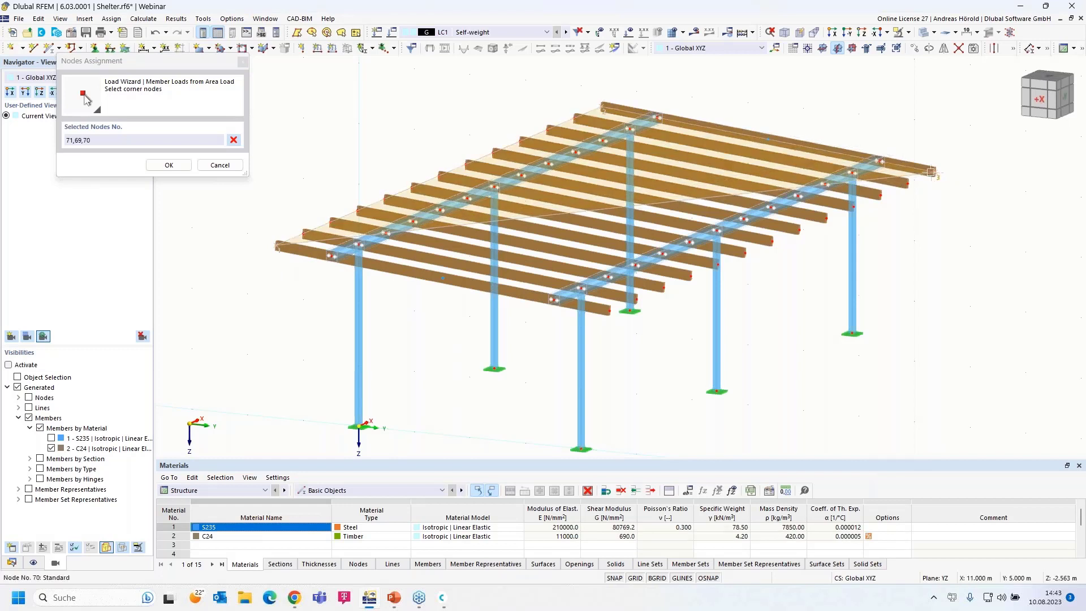
{"action": "left_click", "coordinate": [607, 310]}
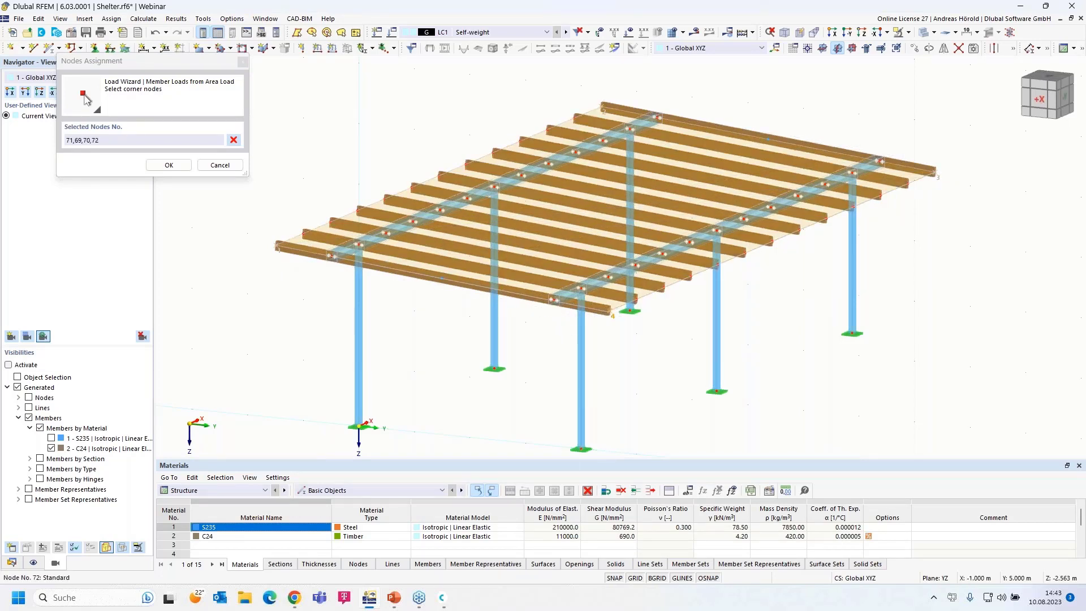
{"action": "left_click", "coordinate": [276, 247]}
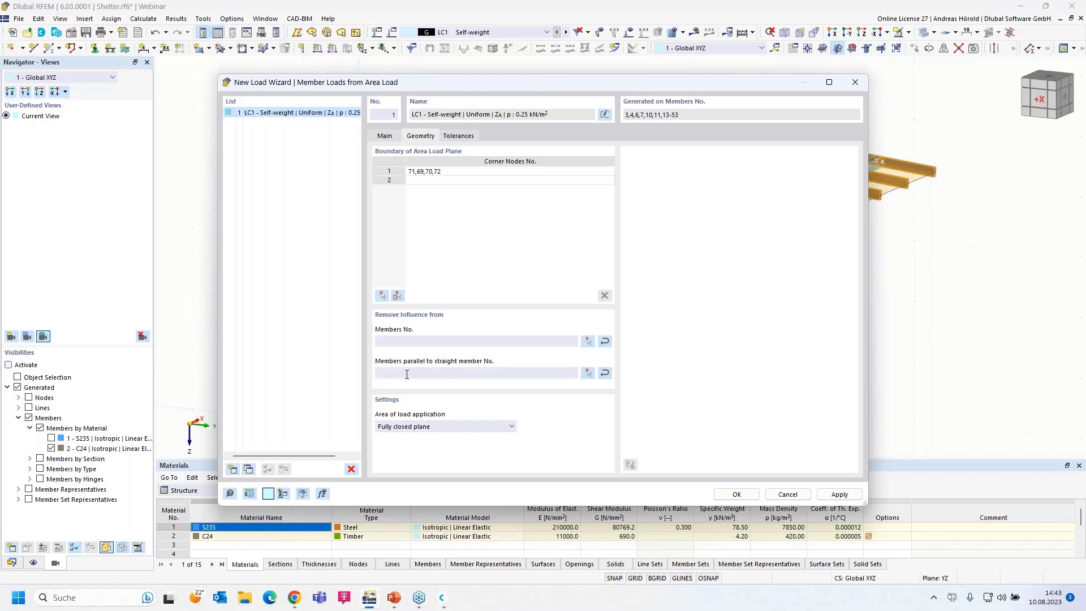
- Exclude members parallel to member 4 and generate the roof beam member loads
{"action": "left_click", "coordinate": [587, 372]}
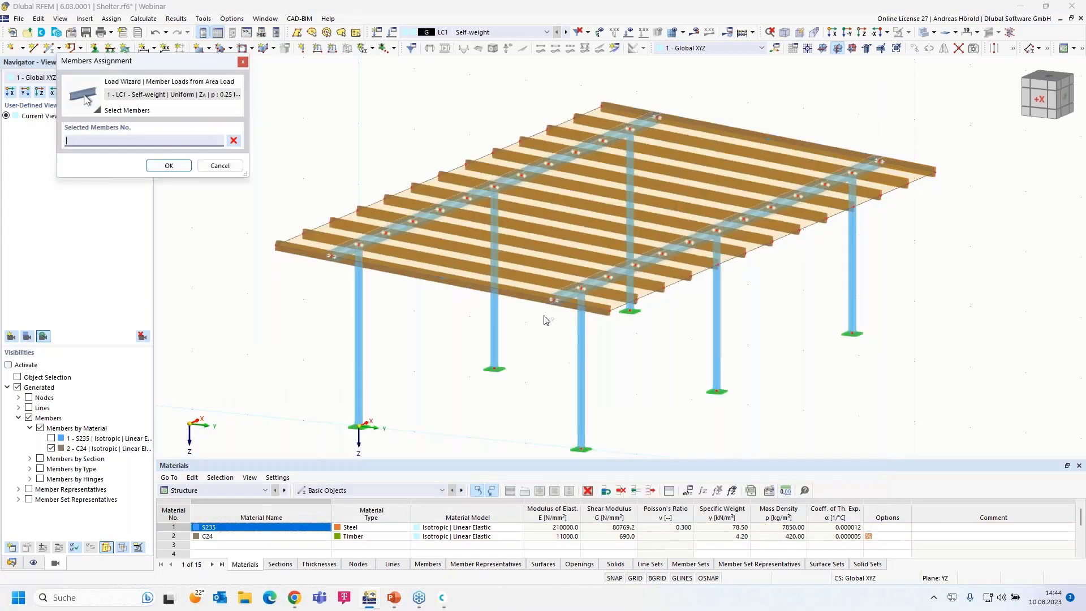
{"action": "left_click", "coordinate": [480, 190]}
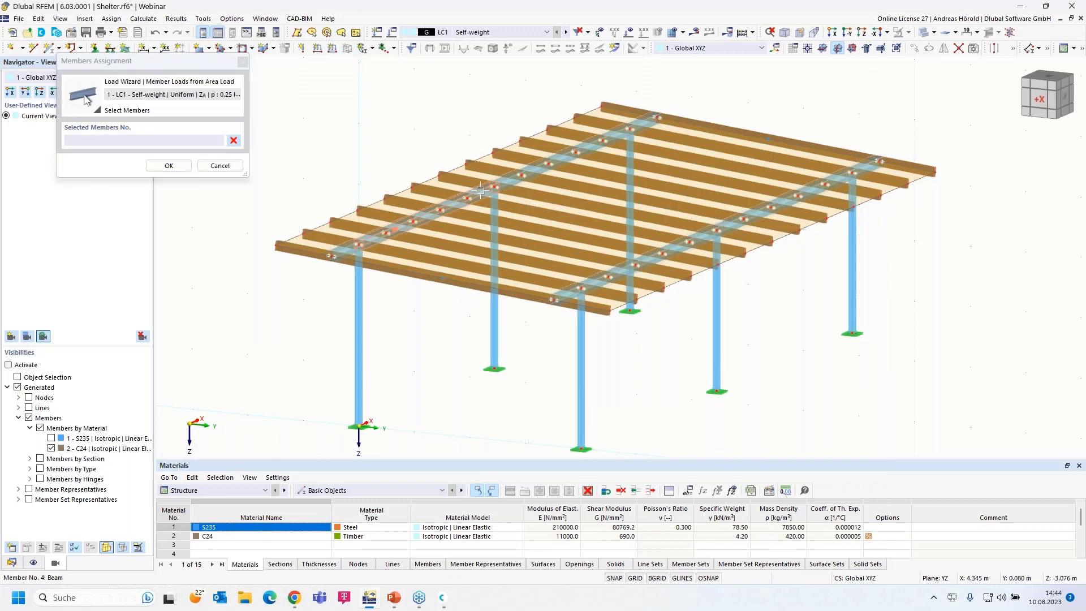
{"action": "left_click", "coordinate": [169, 165]}
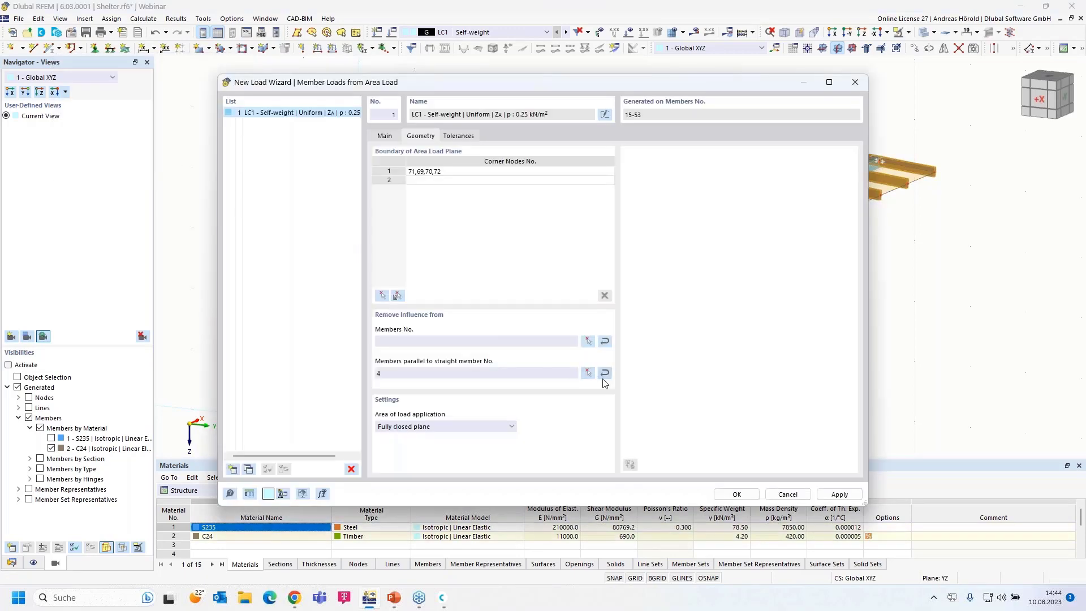
{"action": "left_click", "coordinate": [736, 495]}
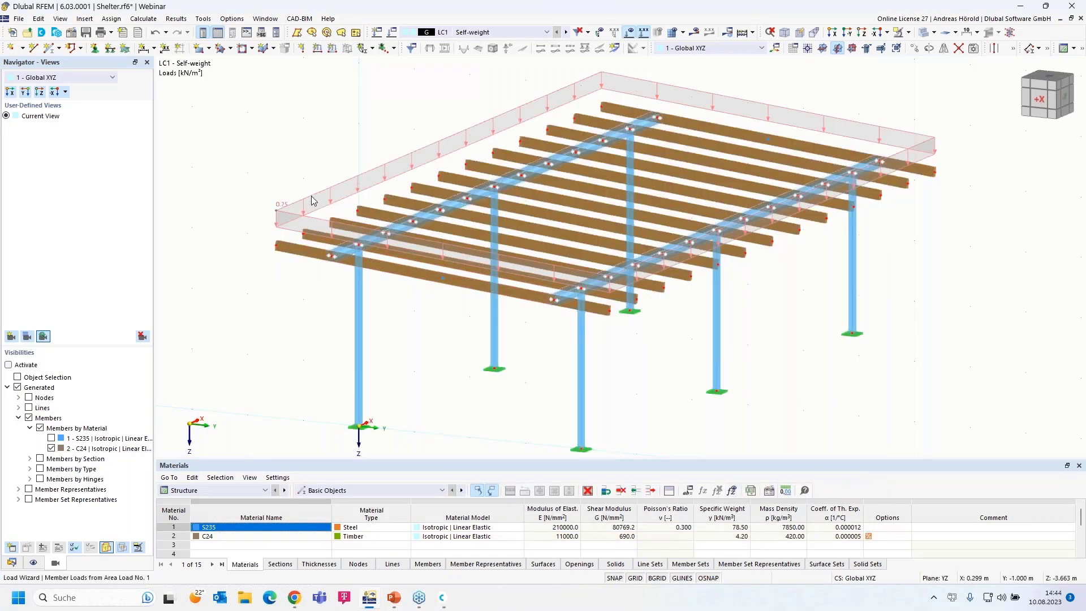
- Display the generated loads separately to review the 0.125 and 0.250 kN/m beam loads
{"action": "right_click", "coordinate": [311, 198]}
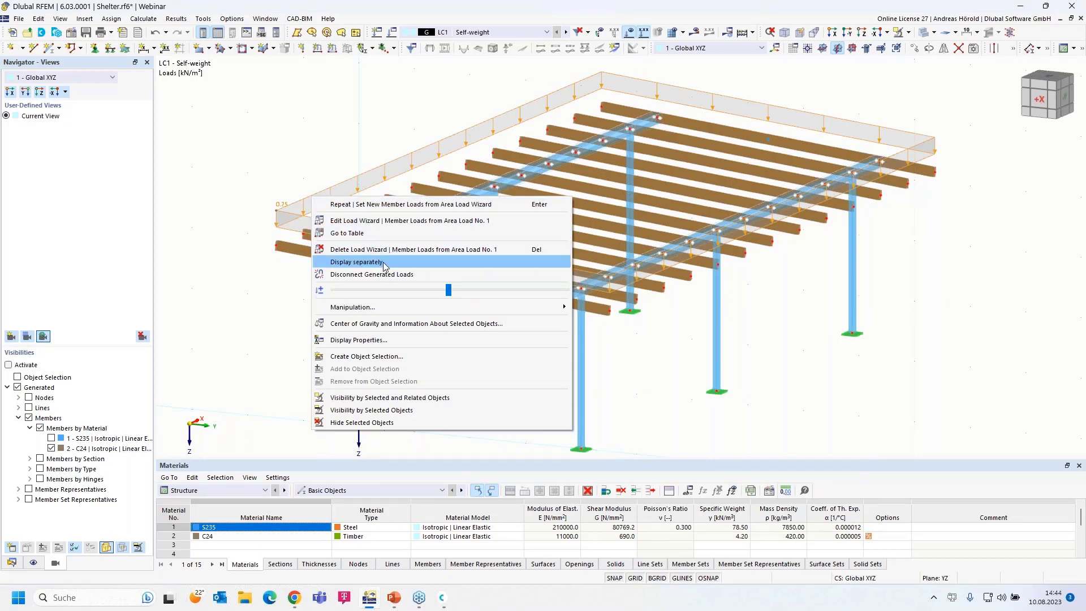
{"action": "left_click", "coordinate": [384, 265]}
{"action": "scroll", "coordinate": [300, 240], "scroll_direction": "up", "scroll_amount": 5}
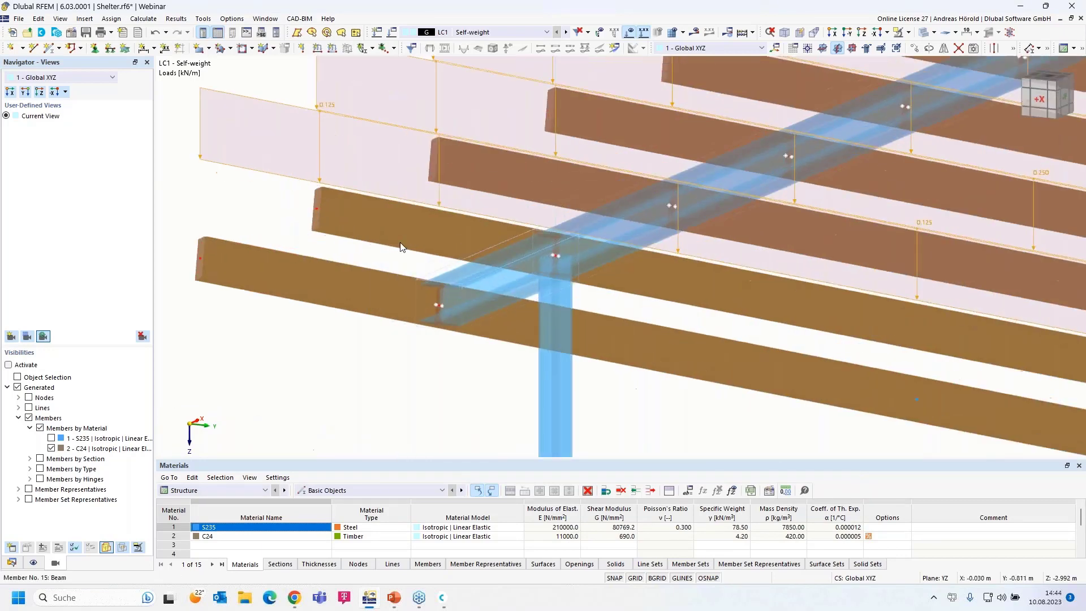
{"action": "scroll", "coordinate": [375, 263], "scroll_direction": "down", "scroll_amount": 5}
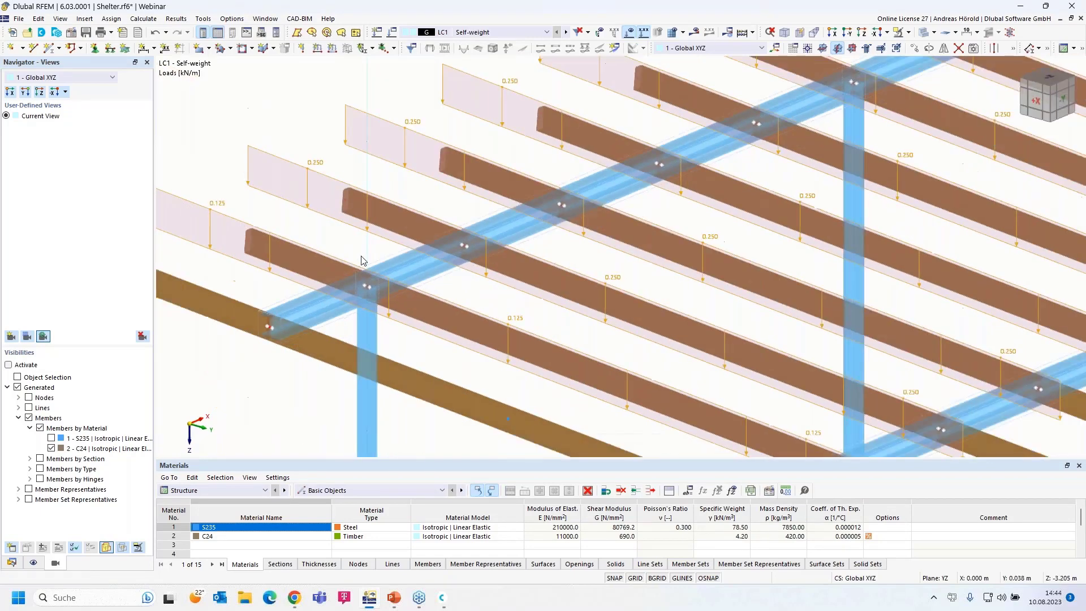
{"action": "scroll", "coordinate": [274, 238], "scroll_direction": "down", "scroll_amount": 3}
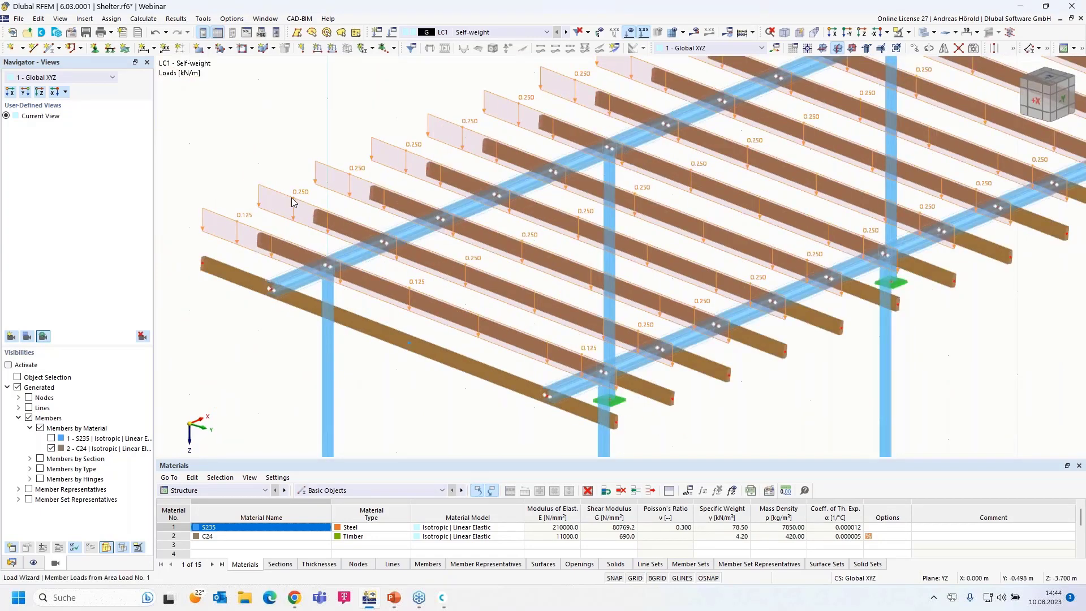
{"action": "mouse_move", "coordinate": [296, 201]}
{"action": "scroll", "coordinate": [249, 240], "scroll_direction": "down", "scroll_amount": 2}
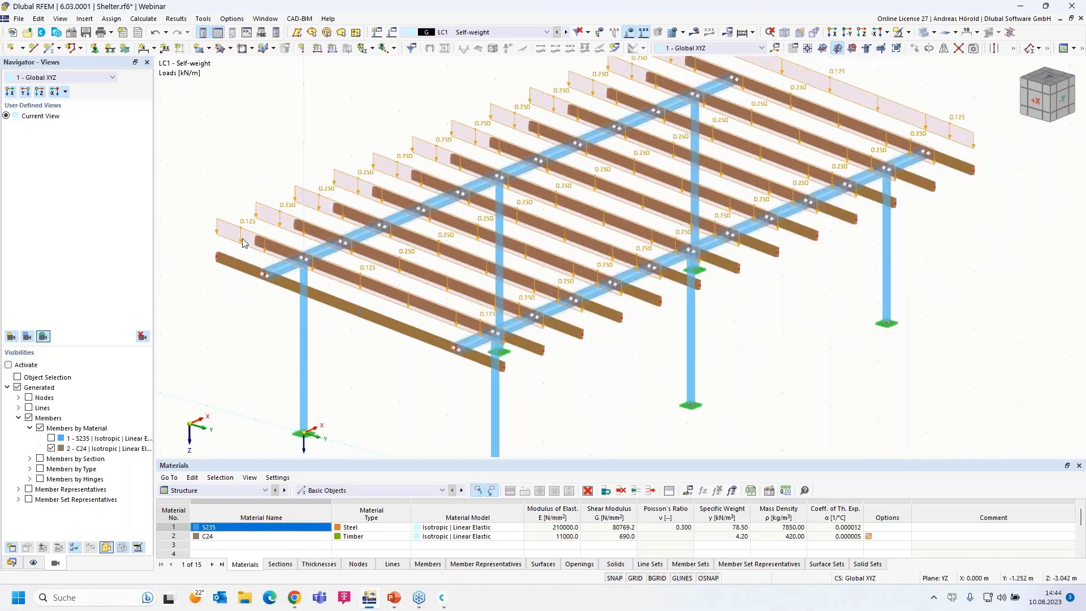
{"action": "scroll", "coordinate": [317, 283], "scroll_direction": "up", "scroll_amount": 1}
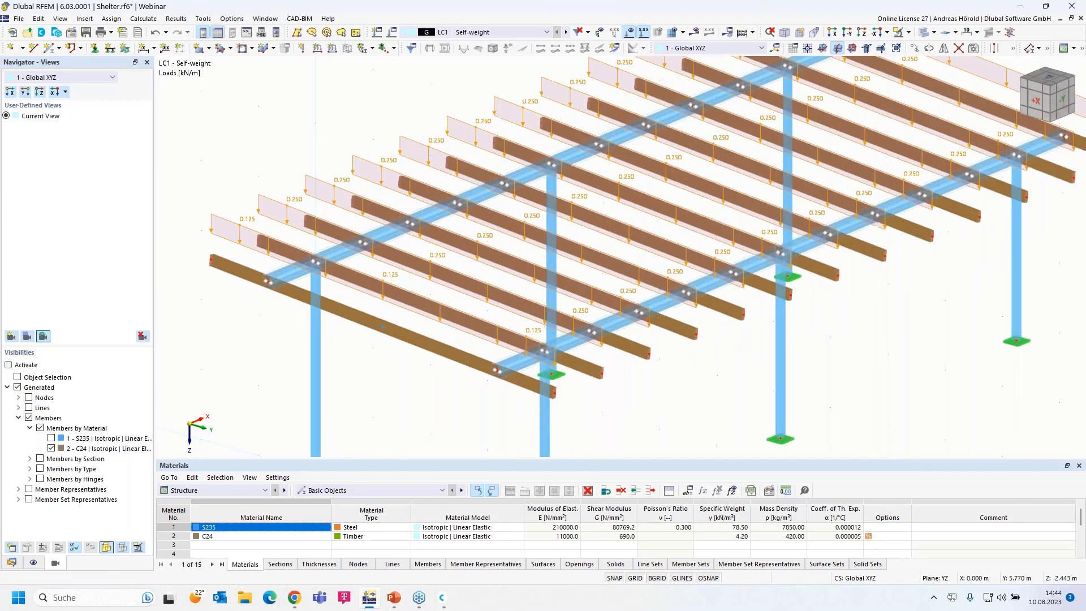
{"action": "scroll", "coordinate": [339, 305], "scroll_direction": "up", "scroll_amount": 1}
{"action": "middle_click_drag", "start_coordinate": [608, 391], "coordinate": [682, 396], "text": "ctrl"}
- Turn off separate display and enlarge the area load plane with the size slider
{"action": "right_click", "coordinate": [349, 252]}
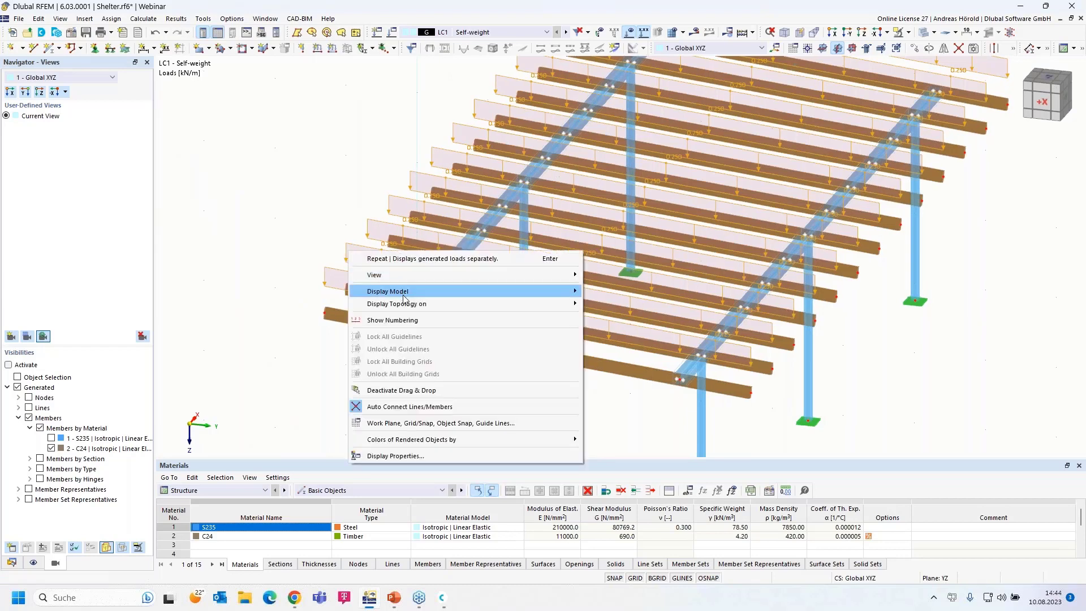
{"action": "left_click", "coordinate": [330, 272]}
{"action": "right_click", "coordinate": [331, 272]}
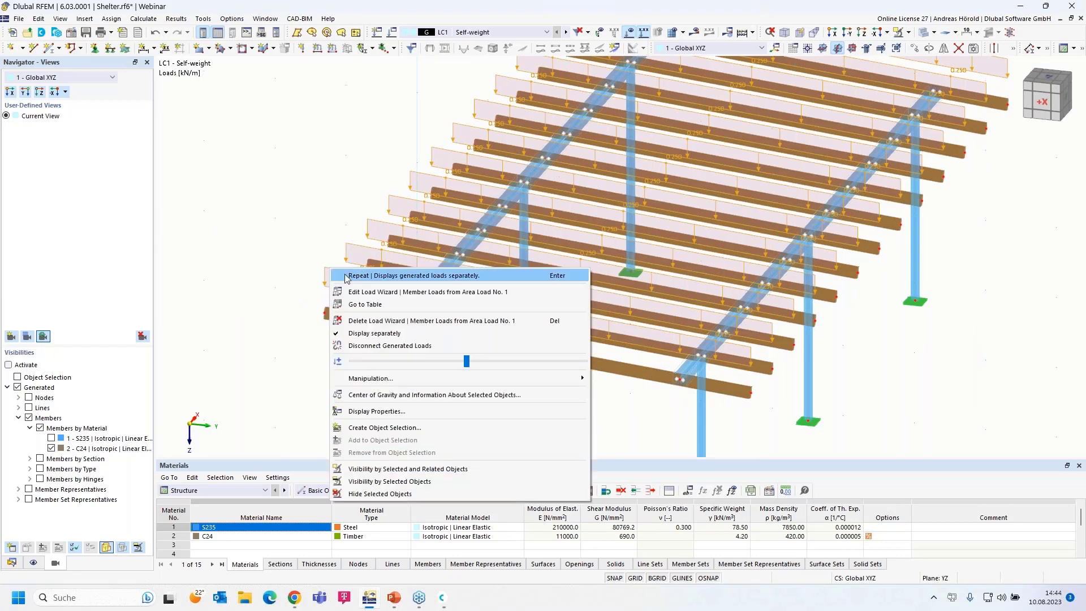
{"action": "left_click", "coordinate": [394, 334]}
{"action": "right_click_drag", "start_coordinate": [488, 380], "coordinate": [445, 374]}
{"action": "left_click", "coordinate": [277, 205]}
{"action": "right_click", "coordinate": [276, 205]}
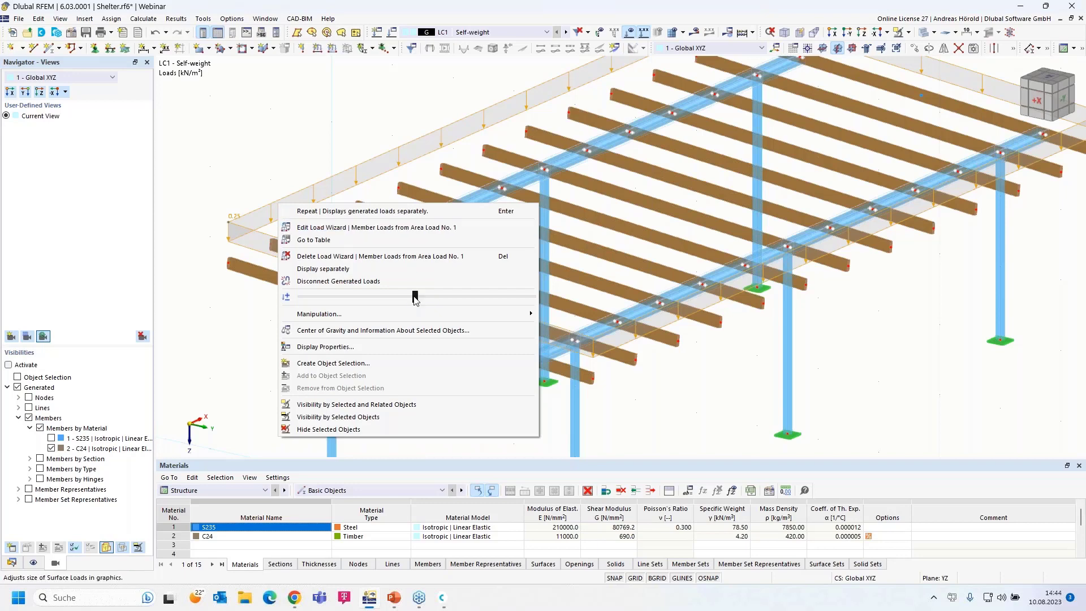
{"action": "mouse_move", "coordinate": [415, 300]}
{"action": "left_mouse_down"}
{"action": "mouse_move", "coordinate": [524, 312]}
{"action": "mouse_move", "coordinate": [416, 303]}
{"action": "left_mouse_up"}
{"action": "left_click", "coordinate": [696, 399]}
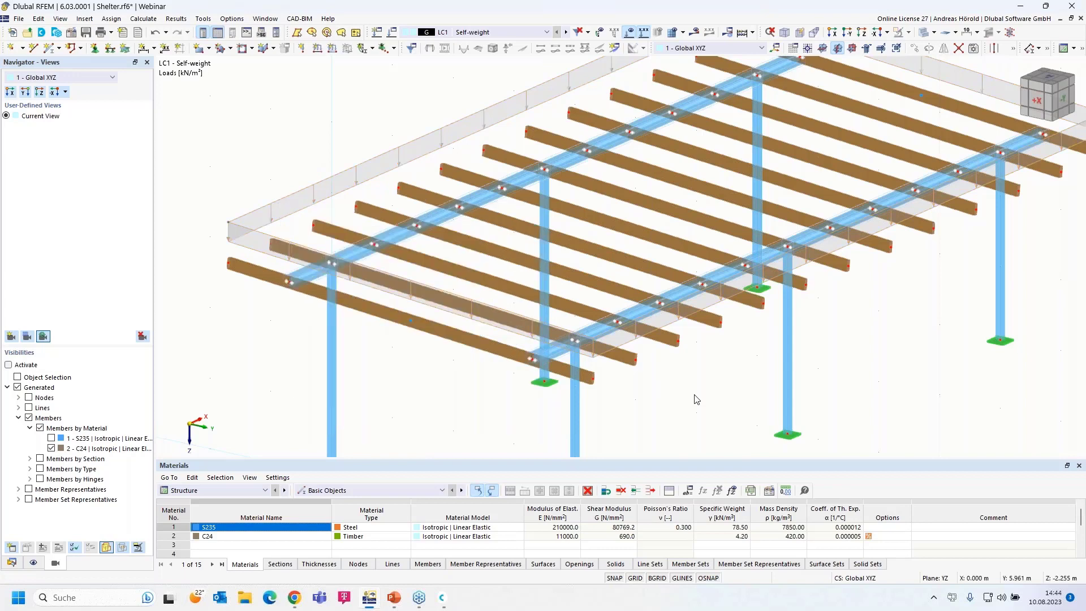
{"action": "scroll", "coordinate": [411, 359], "scroll_direction": "down", "scroll_amount": 1}
{"action": "scroll", "coordinate": [332, 306], "scroll_direction": "down", "scroll_amount": 3}
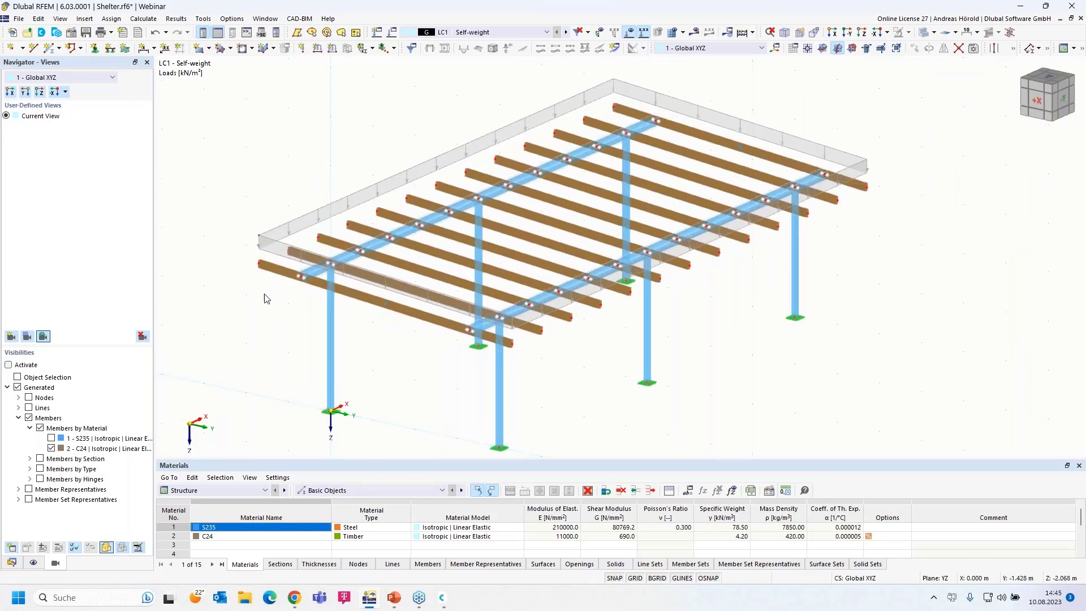
- Create load case LC2 'Snow' with action category Snow/Ice loads, H ≤ 1000 m
{"action": "left_click", "coordinate": [378, 33]}
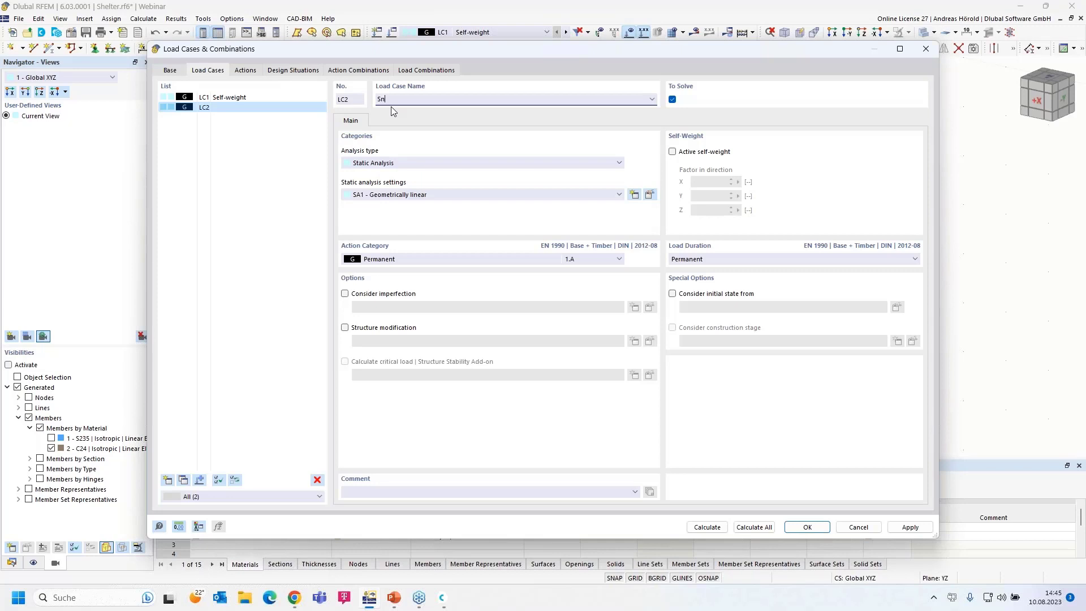
{"action": "left_click", "coordinate": [403, 260]}
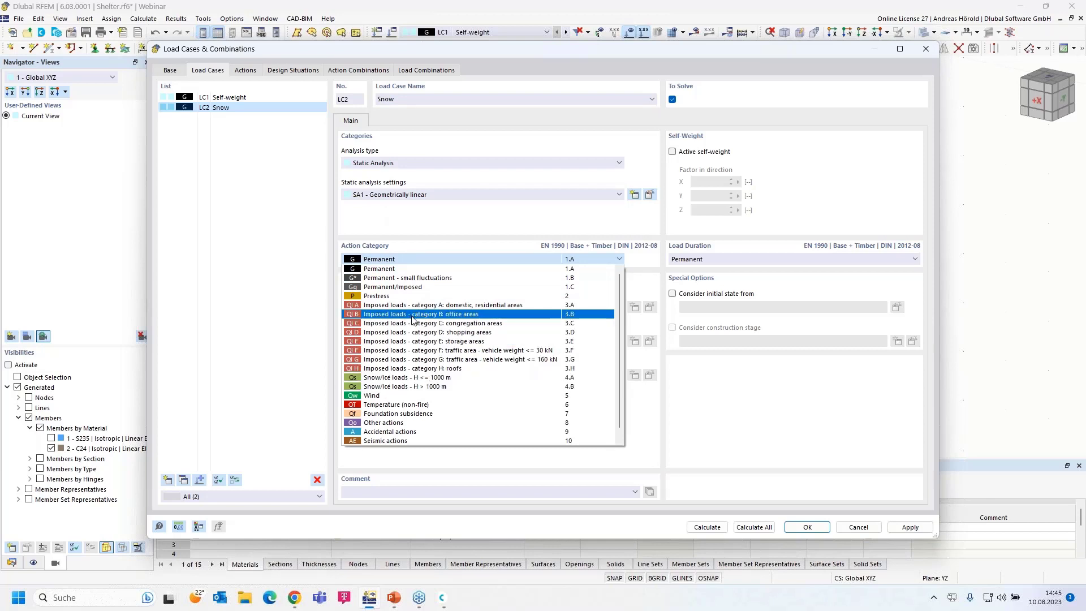
{"action": "left_click", "coordinate": [419, 378]}
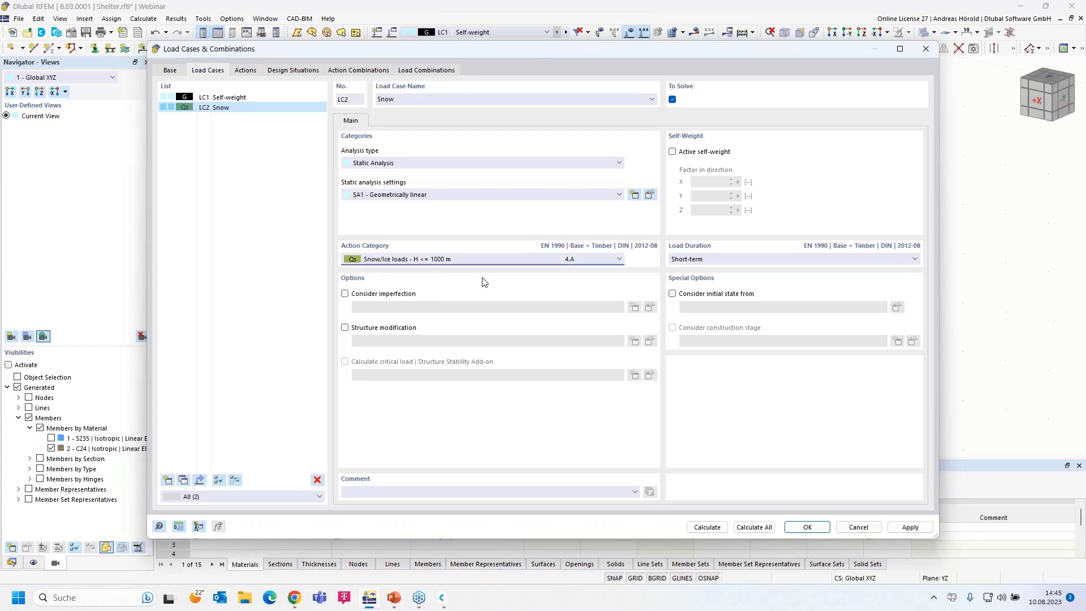
{"action": "left_click", "coordinate": [809, 527]}
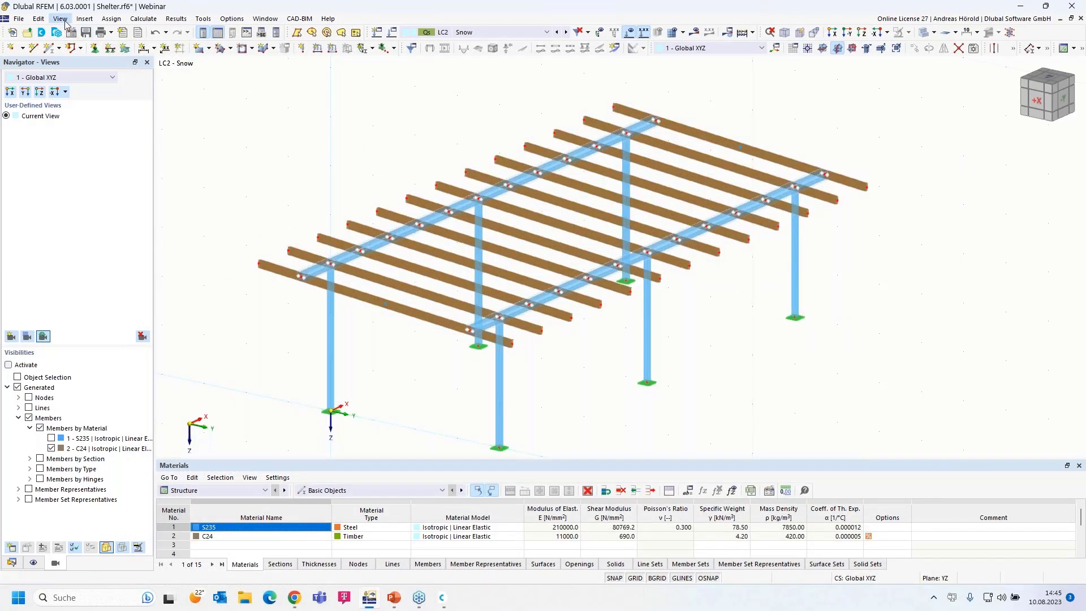
- Start a Snow Load wizard keeping the Flat/Monopitch roof type
{"action": "left_click", "coordinate": [85, 19]}
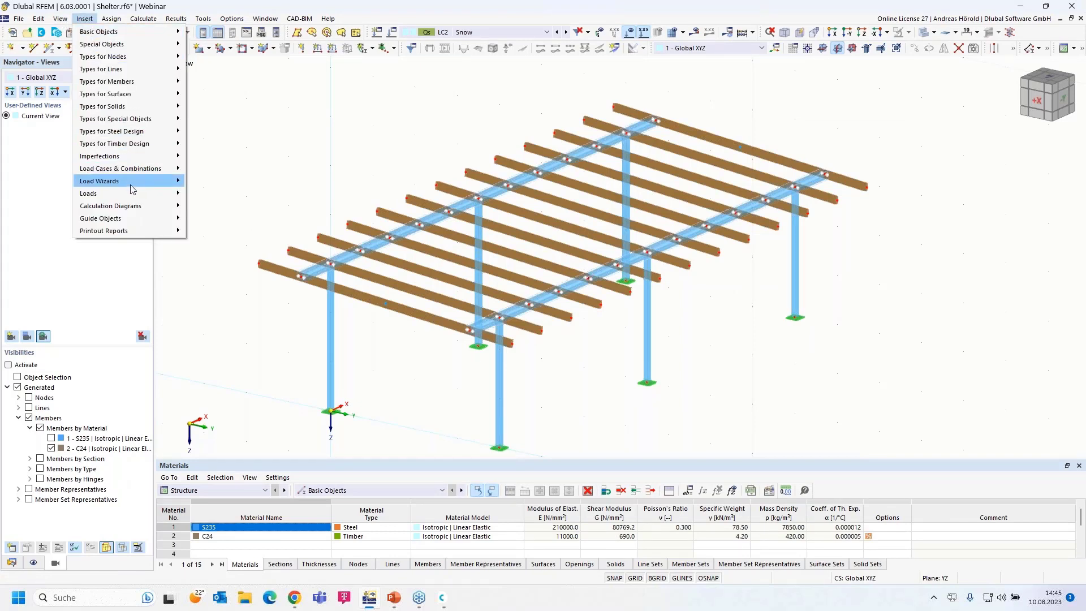
{"action": "mouse_move", "coordinate": [132, 182]}
{"action": "mouse_move", "coordinate": [271, 219]}
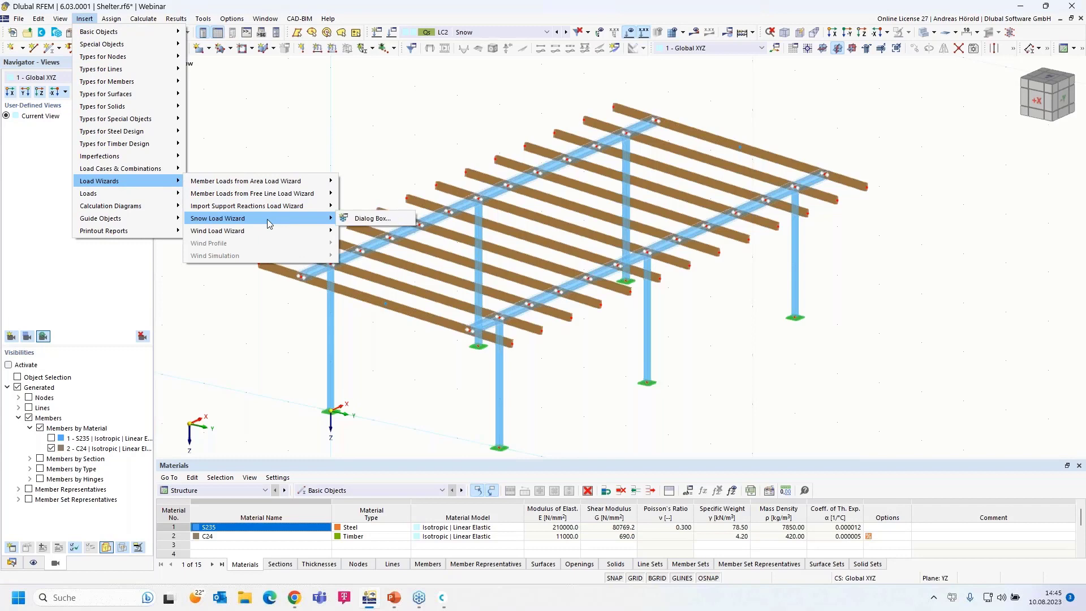
{"action": "left_click", "coordinate": [370, 219]}
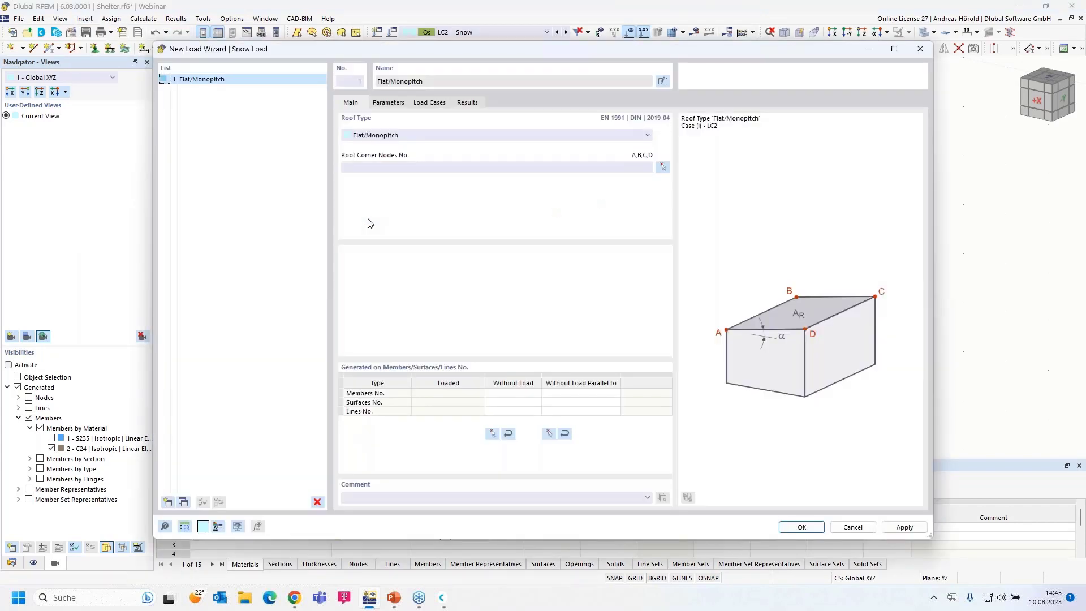
{"action": "left_click", "coordinate": [407, 137]}
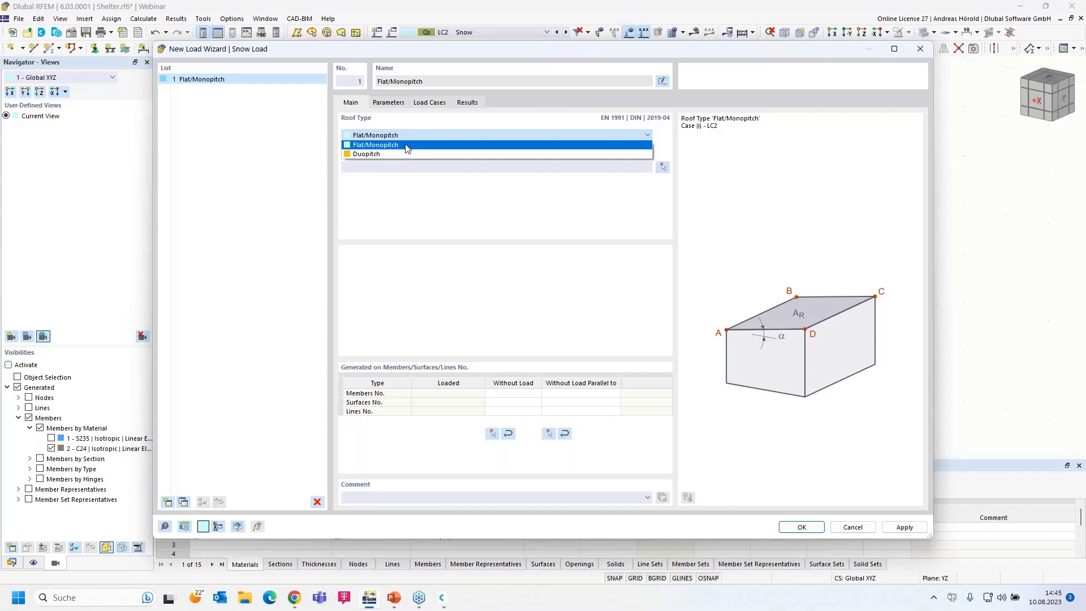
{"action": "left_click", "coordinate": [407, 146]}
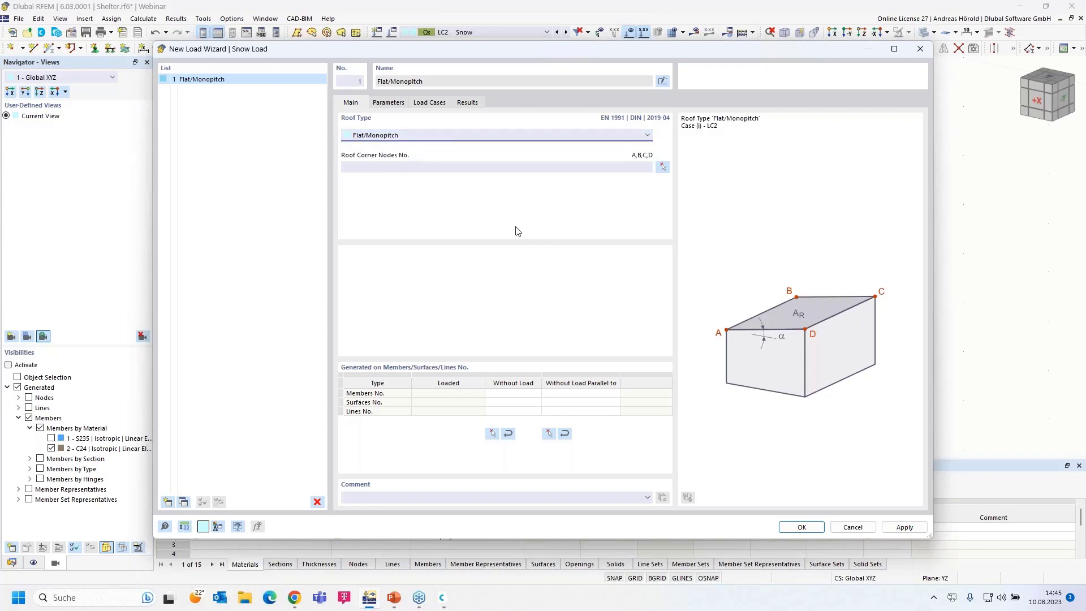
- Define the roof by nodes 71, 69, 70, 72, excluding members parallel to member 4
{"action": "left_click", "coordinate": [662, 168]}
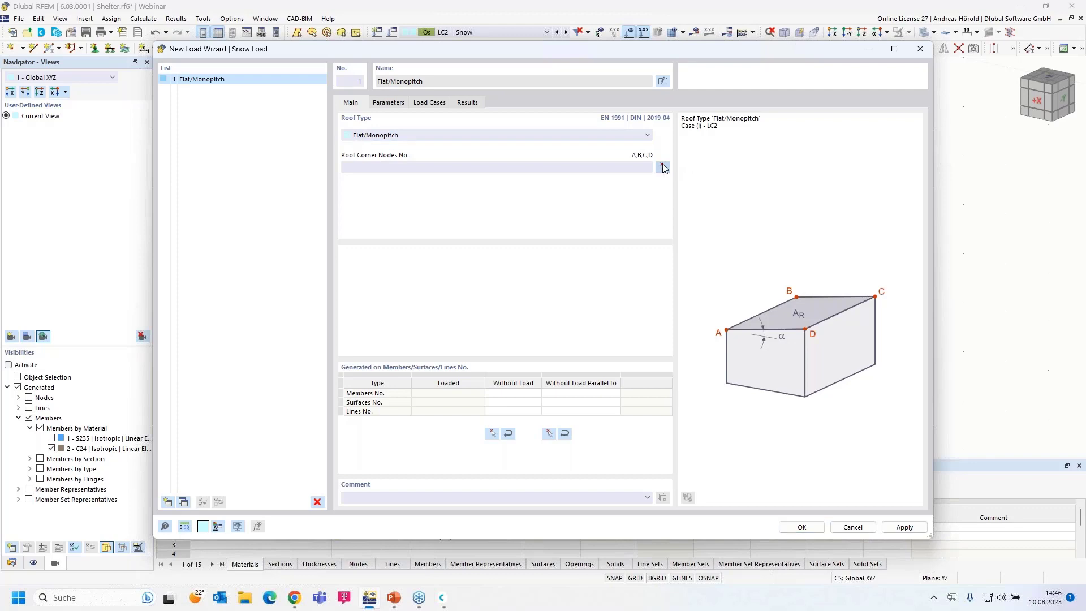
{"action": "left_click", "coordinate": [261, 265]}
{"action": "left_click", "coordinate": [614, 107]}
{"action": "left_click", "coordinate": [864, 188]}
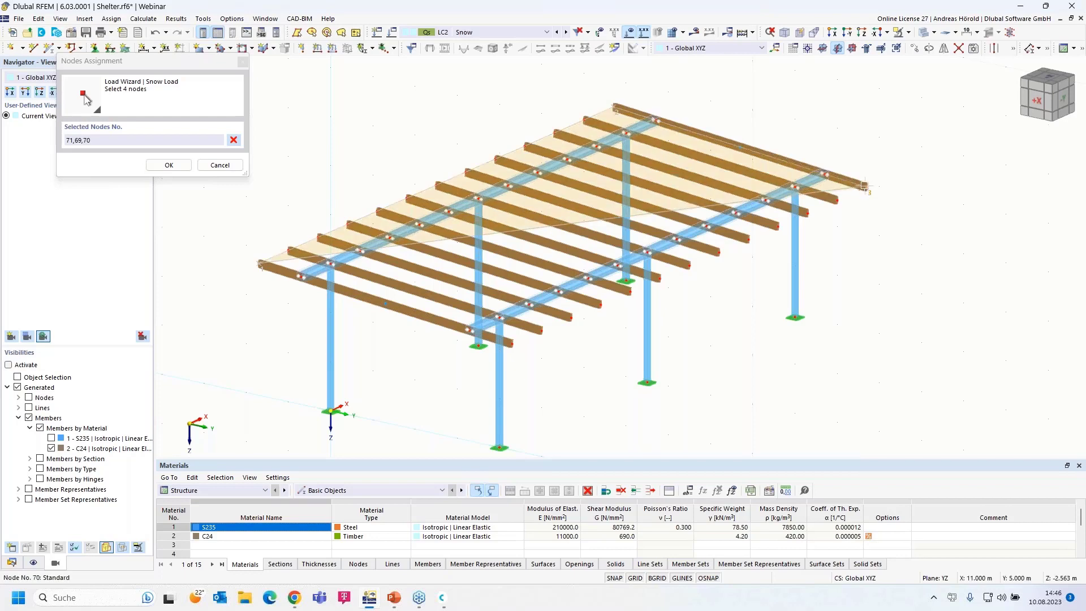
{"action": "left_click", "coordinate": [510, 343]}
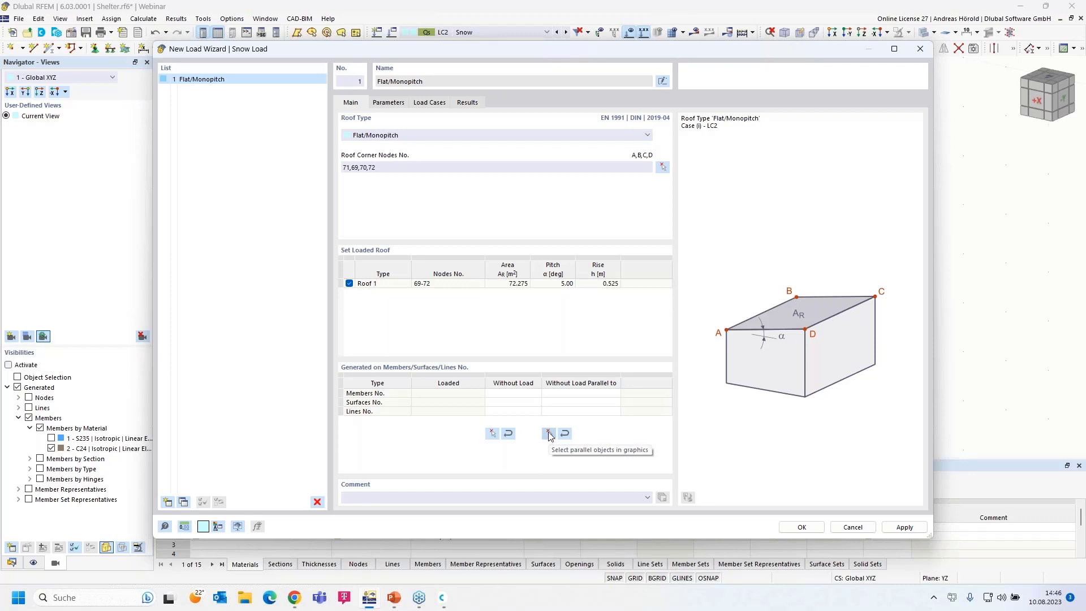
{"action": "left_click", "coordinate": [548, 433]}
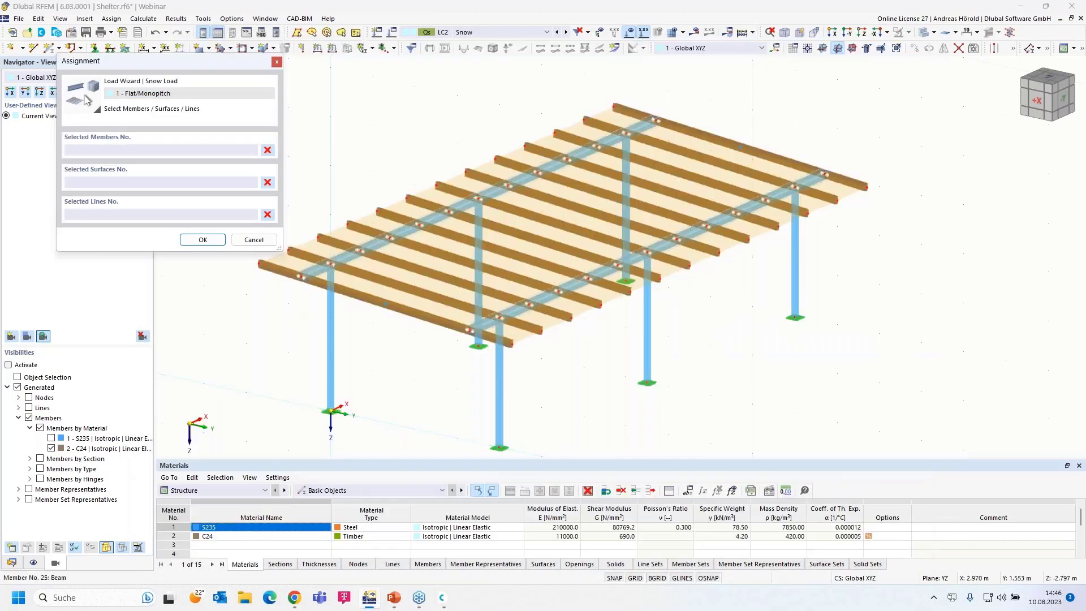
{"action": "left_click", "coordinate": [469, 213]}
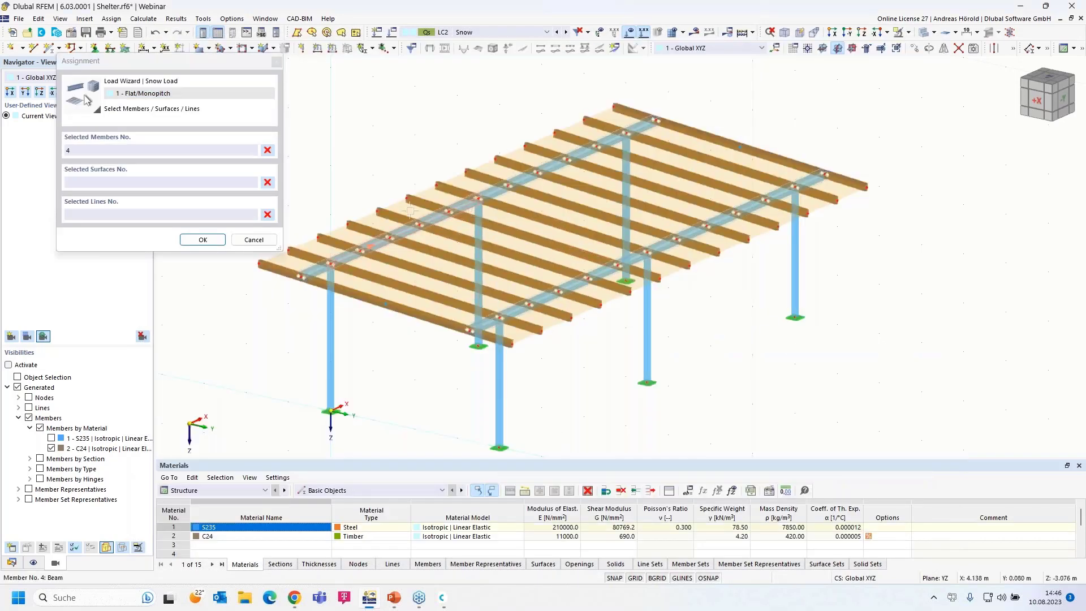
{"action": "left_click", "coordinate": [203, 240]}
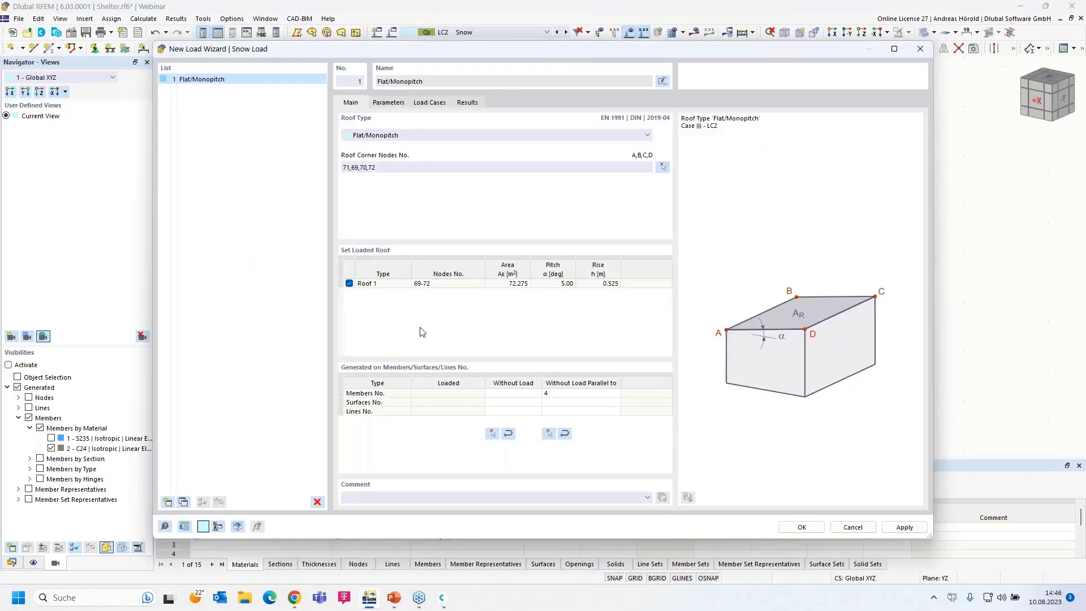
- Revert the definition type from User-defined to Map and parameters and open the snow load map
{"action": "left_click", "coordinate": [388, 103]}
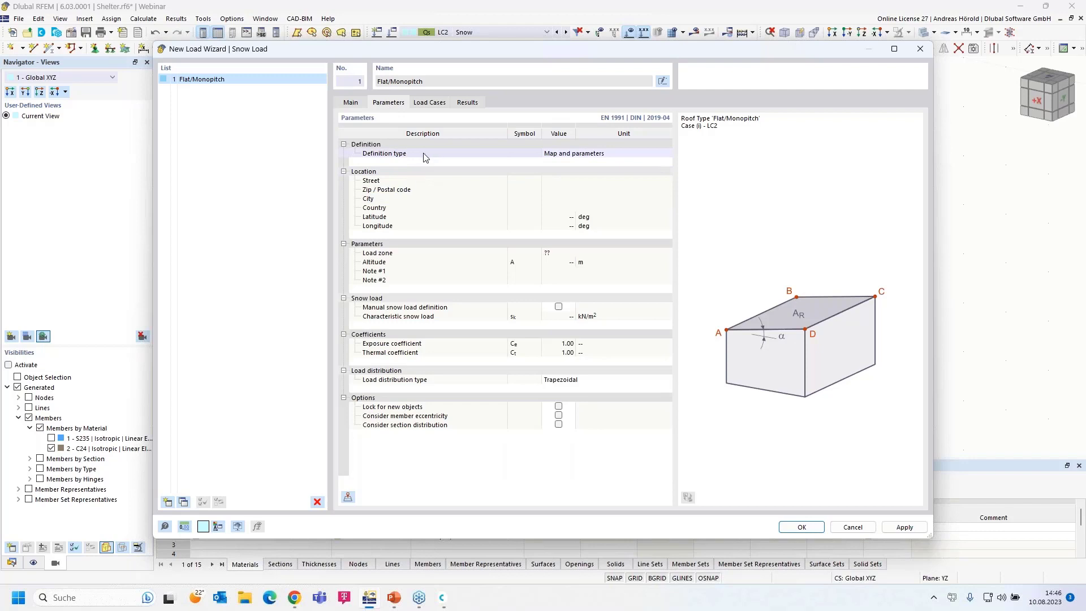
{"action": "left_click", "coordinate": [568, 157]}
{"action": "left_click", "coordinate": [569, 157]}
{"action": "left_click", "coordinate": [578, 170]}
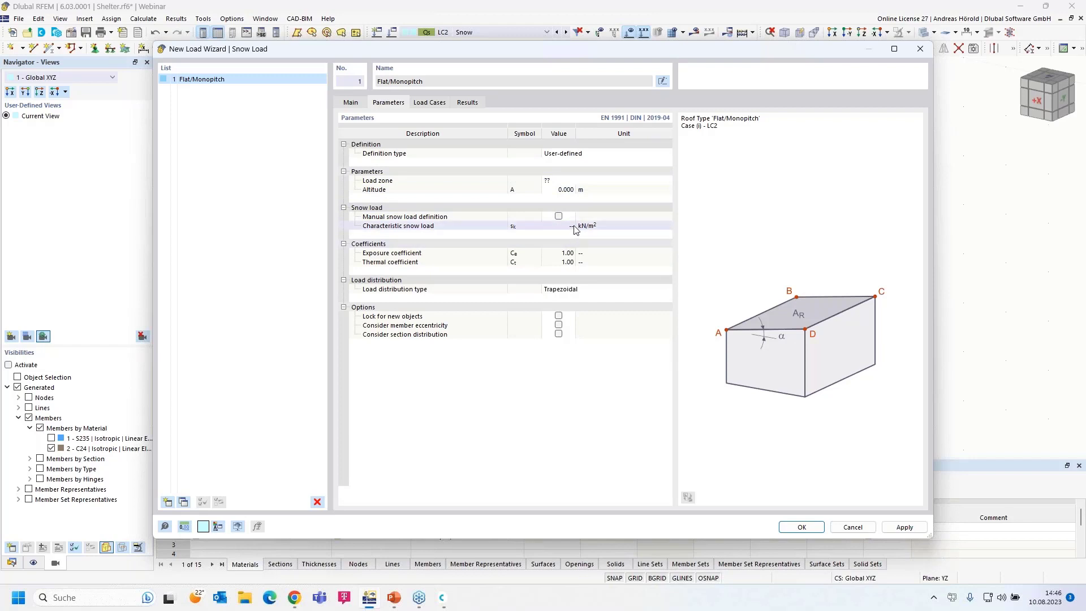
{"action": "left_click", "coordinate": [564, 153]}
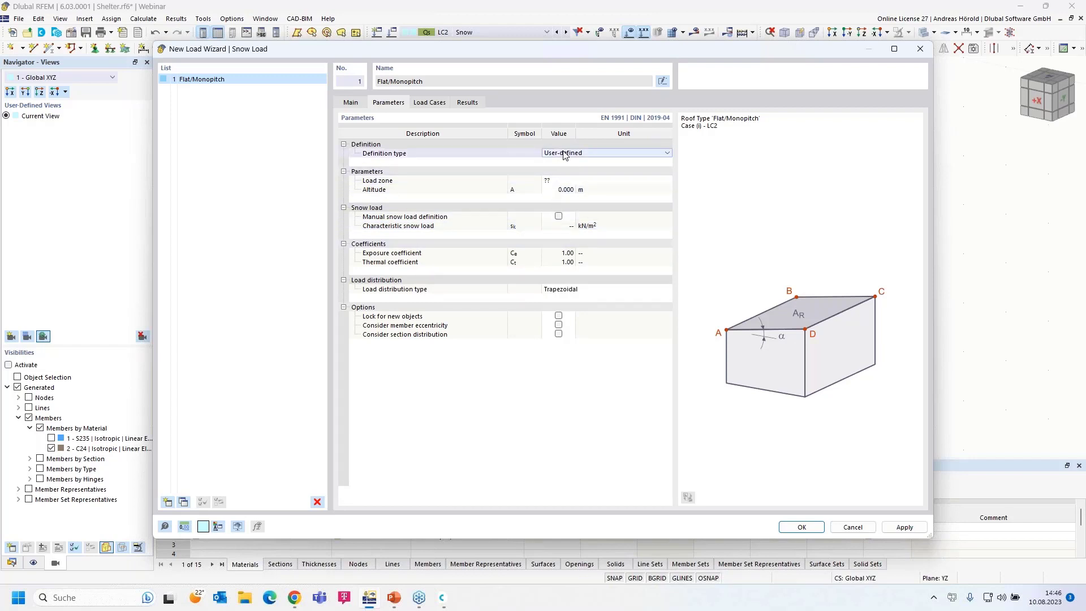
{"action": "left_click", "coordinate": [564, 154]}
{"action": "left_click", "coordinate": [569, 164]}
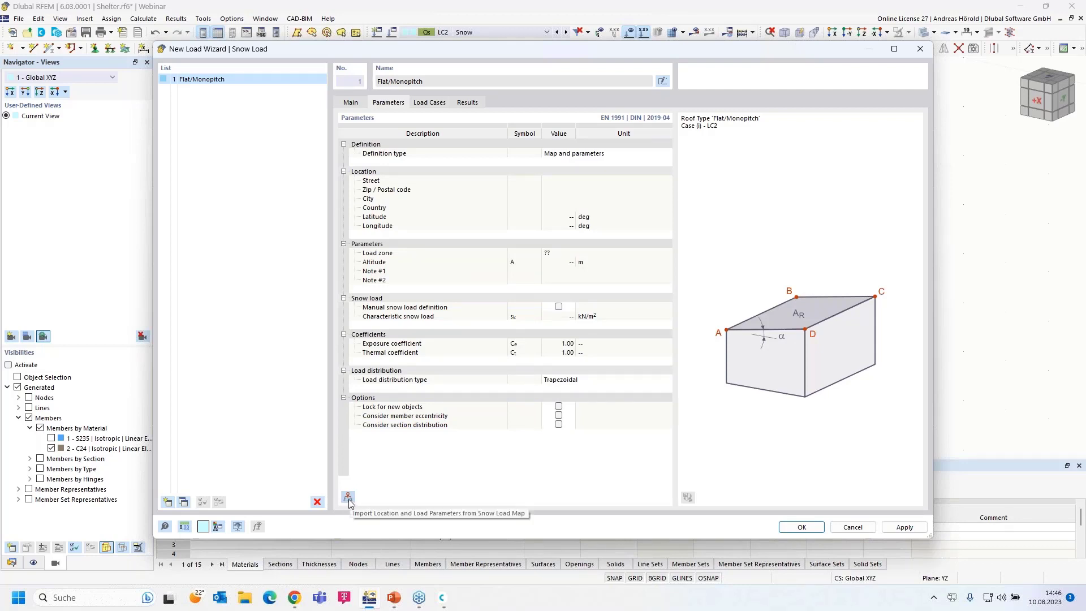
{"action": "left_click", "coordinate": [348, 498]}
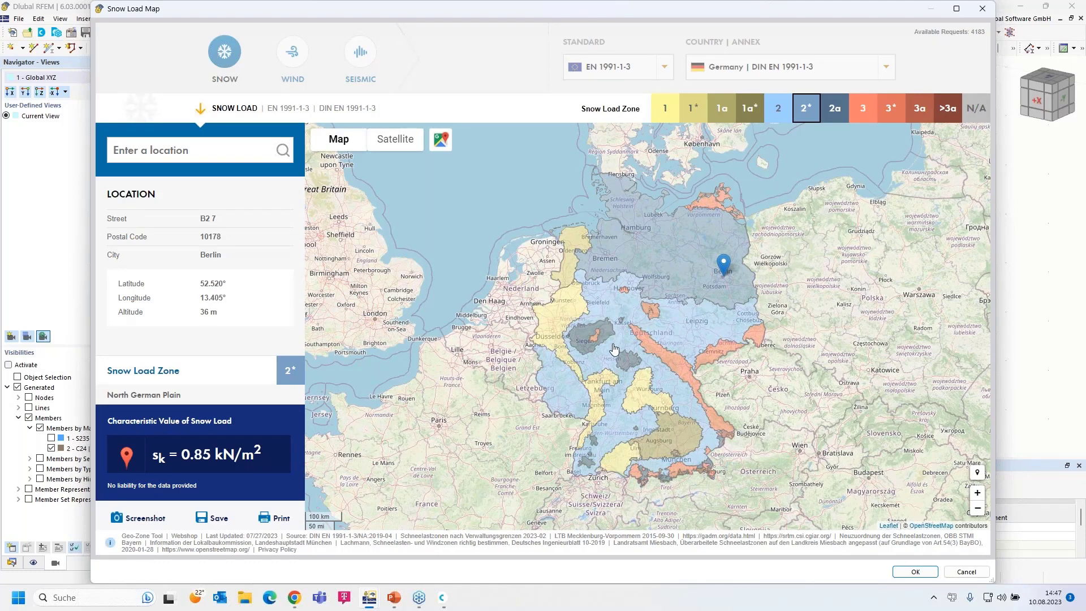
- Enter the site's Leipzig street address into the map's location search
{"action": "left_click", "coordinate": [184, 151]}
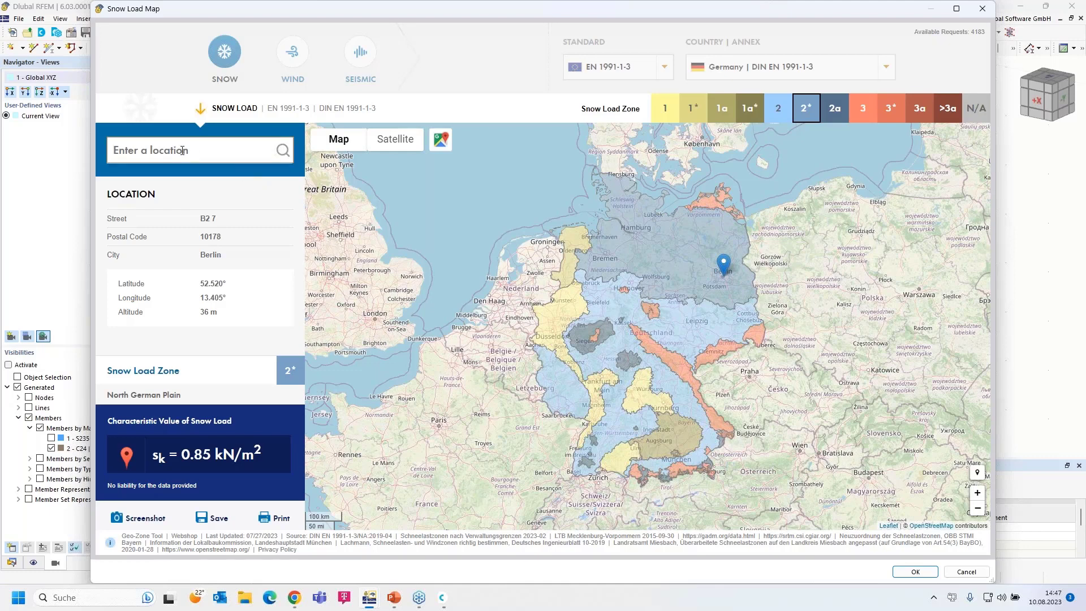
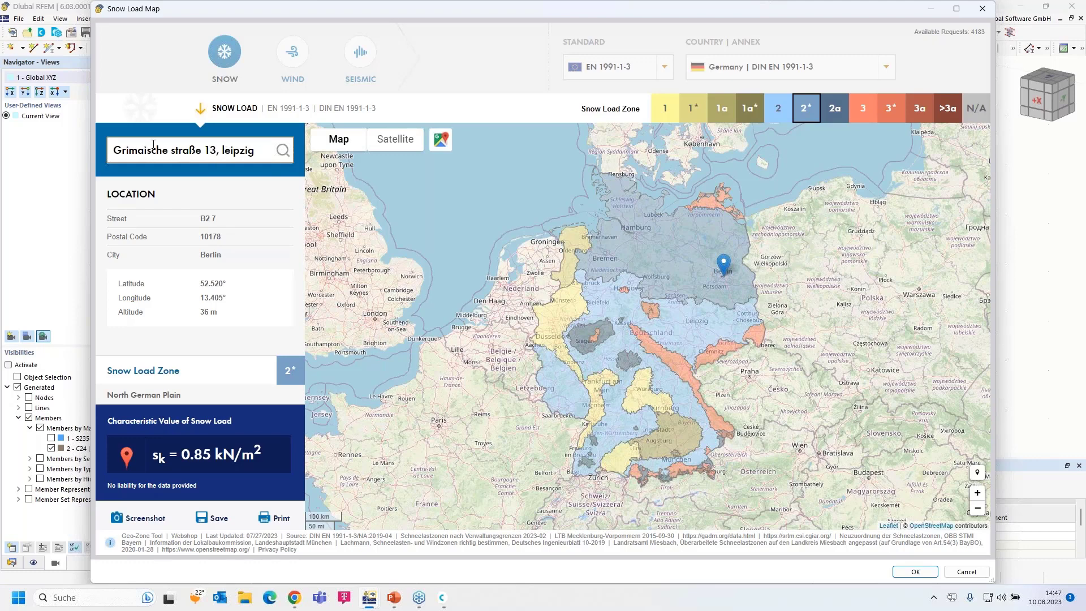
{"action": "left_click_drag", "start_coordinate": [263, 159], "coordinate": [105, 148]}
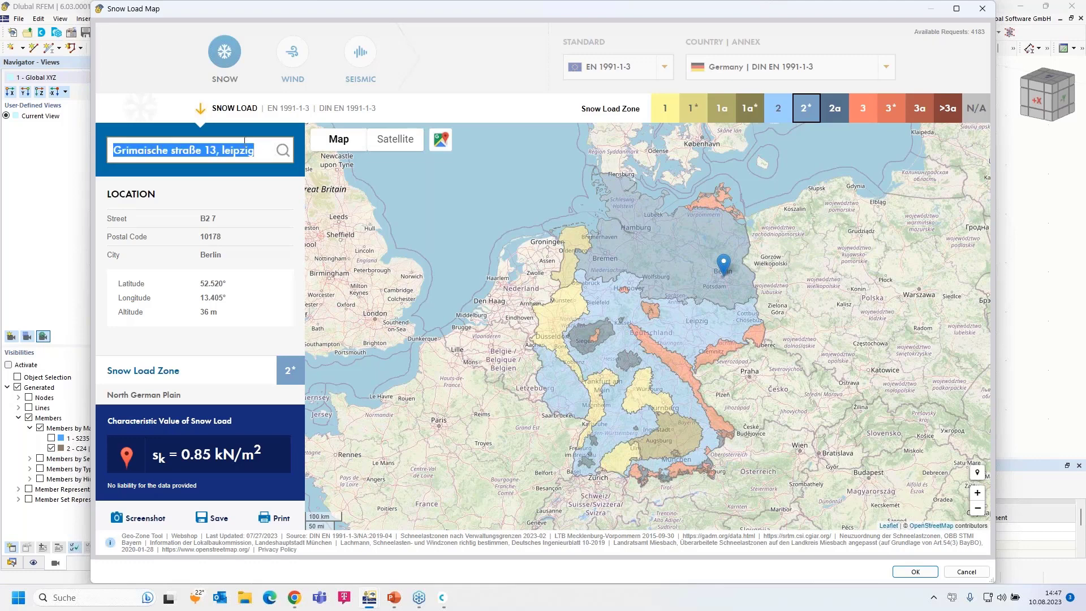
{"action": "left_click", "coordinate": [283, 152]}
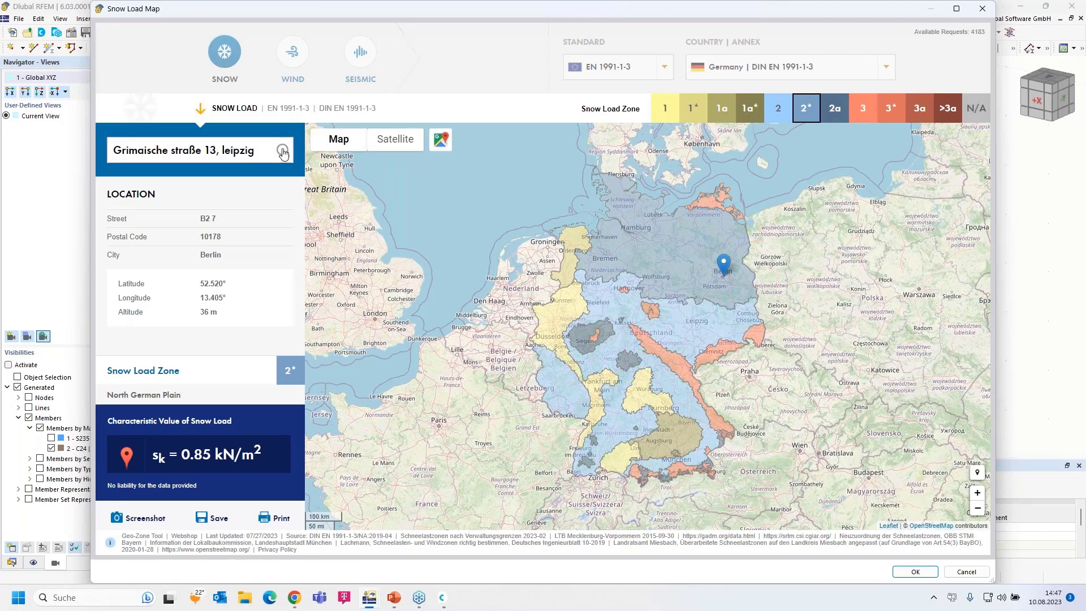
- Fix the address: capitalise 'Straße' and replace the city ending
{"action": "triple_click", "coordinate": [254, 150]}
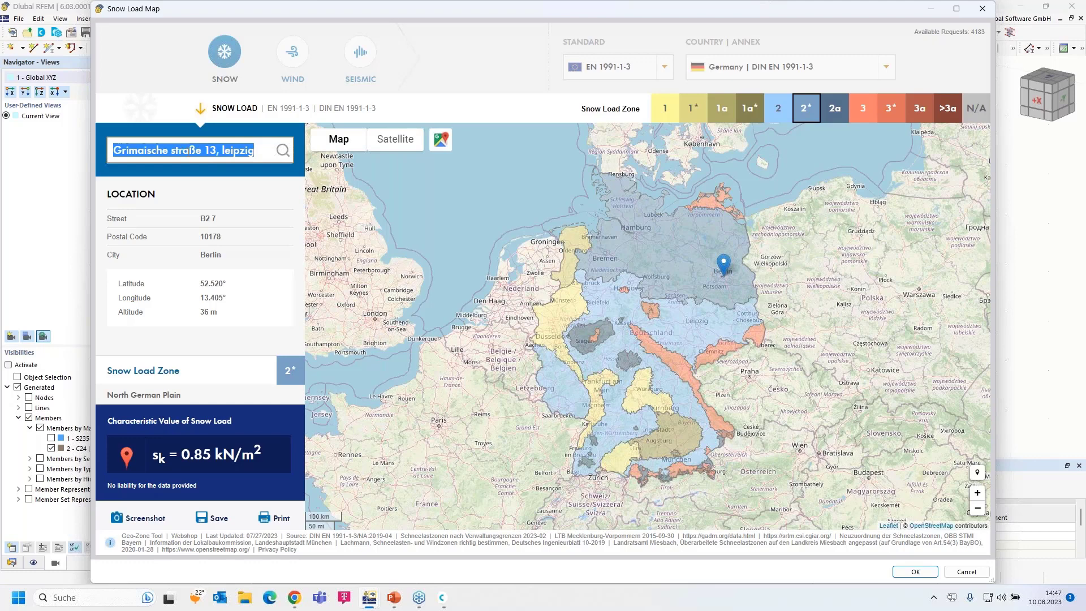
{"action": "left_click", "coordinate": [153, 149]}
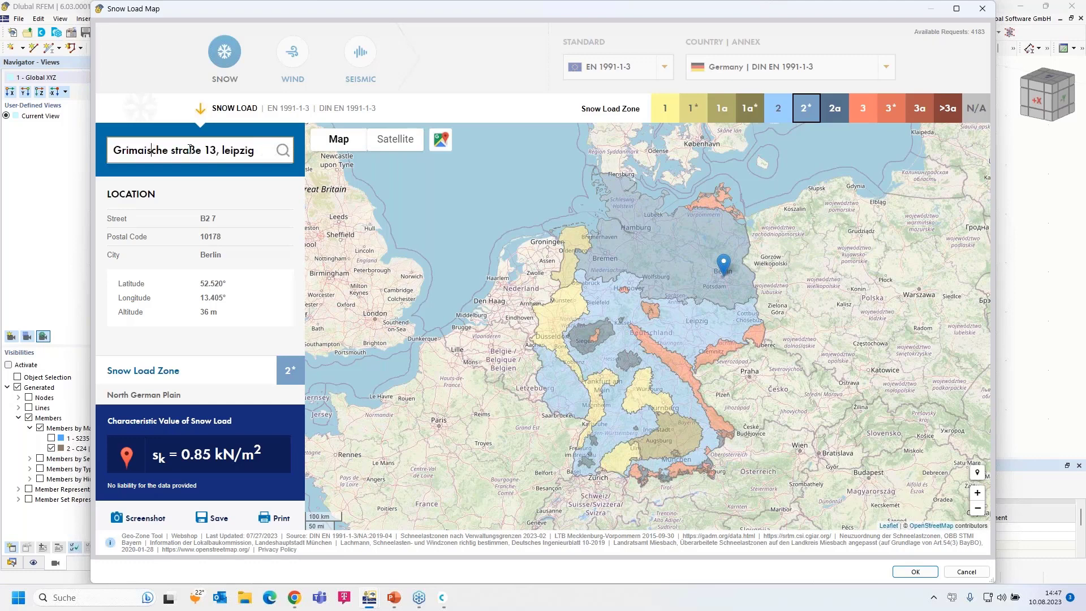
{"action": "left_click_drag", "start_coordinate": [171, 150], "coordinate": [176, 150]}
{"action": "key", "text": "BackSpace"}
{"action": "type", "text": "S"}
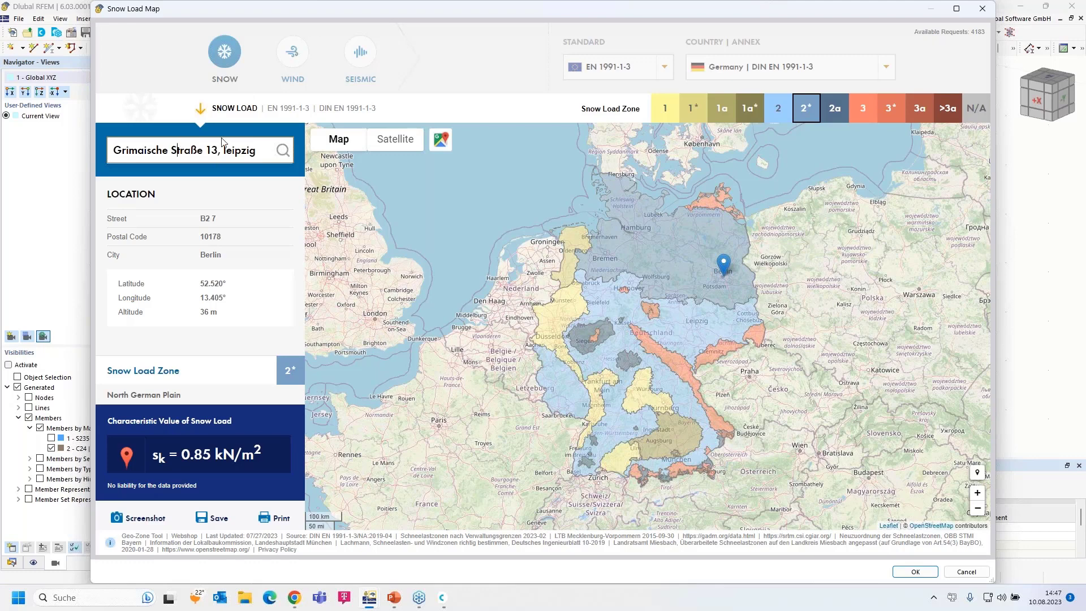
{"action": "left_click_drag", "start_coordinate": [226, 150], "coordinate": [268, 149]}
{"action": "key", "text": "BackSpace"}
{"action": "key", "text": "BackSpace"}
{"action": "key", "text": "BackSpace"}
{"action": "key", "text": "BackSpace"}
{"action": "type", "text": "3,"}
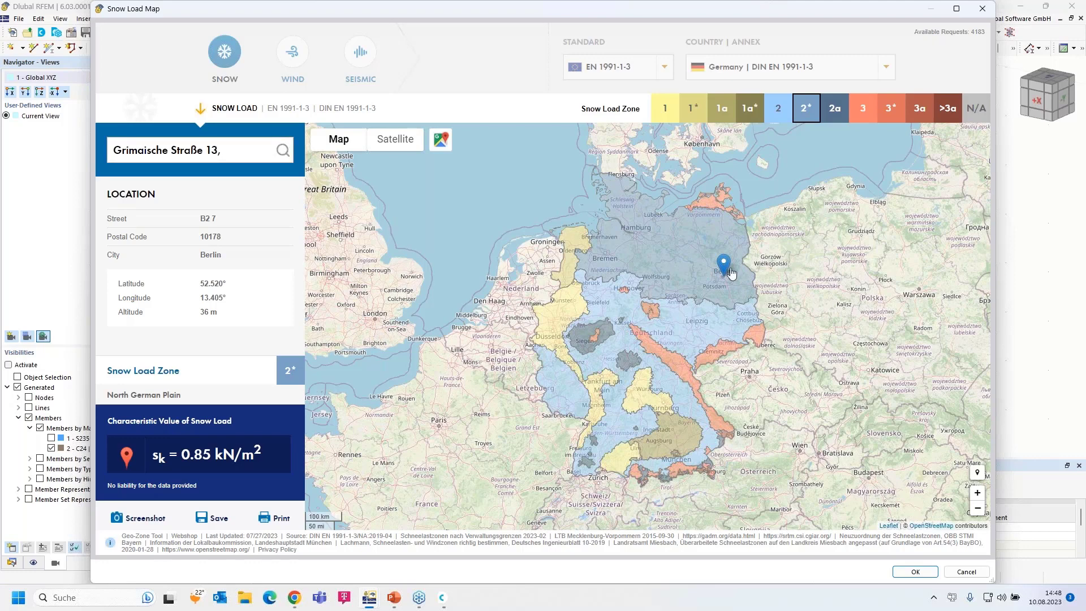
- Place the site in central Leipzig (119 m, zone 2, sk = 0.85 kN/m²) and accept
{"action": "scroll", "coordinate": [729, 266], "scroll_direction": "up", "scroll_amount": 4}
{"action": "scroll", "coordinate": [649, 423], "scroll_direction": "up", "scroll_amount": 1}
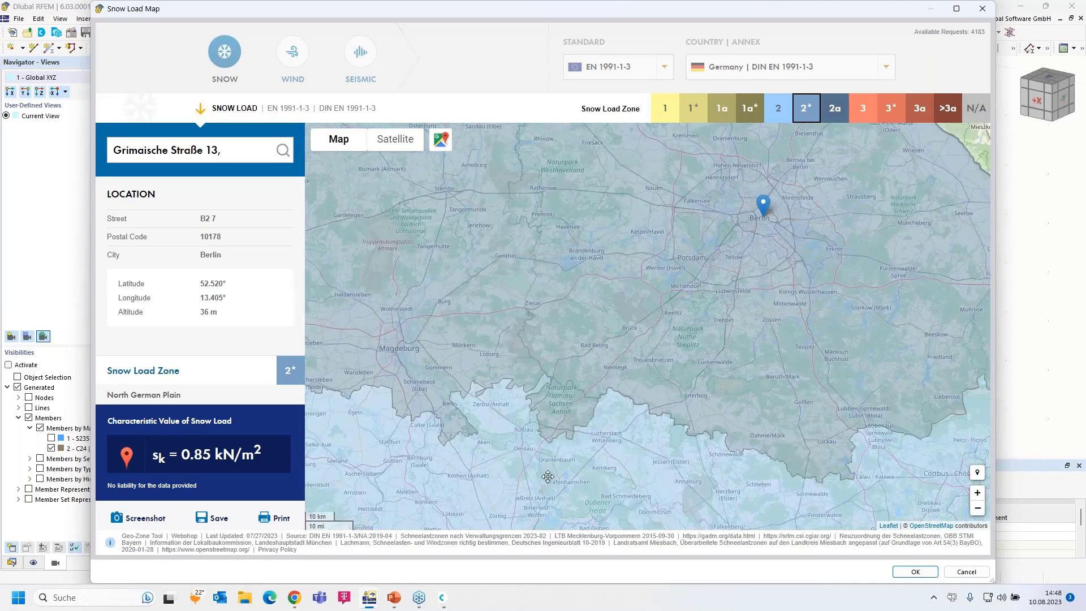
{"action": "left_click_drag", "start_coordinate": [587, 357], "coordinate": [622, 256]}
{"action": "scroll", "coordinate": [606, 431], "scroll_direction": "up", "scroll_amount": 3}
{"action": "left_click", "coordinate": [743, 211]}
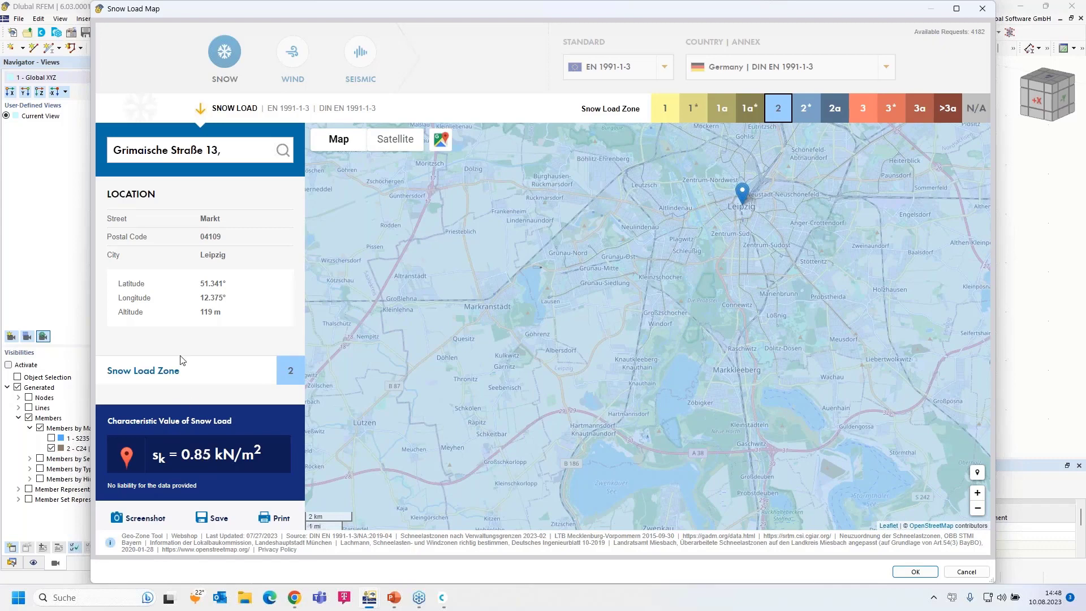
{"action": "left_click", "coordinate": [913, 572]}
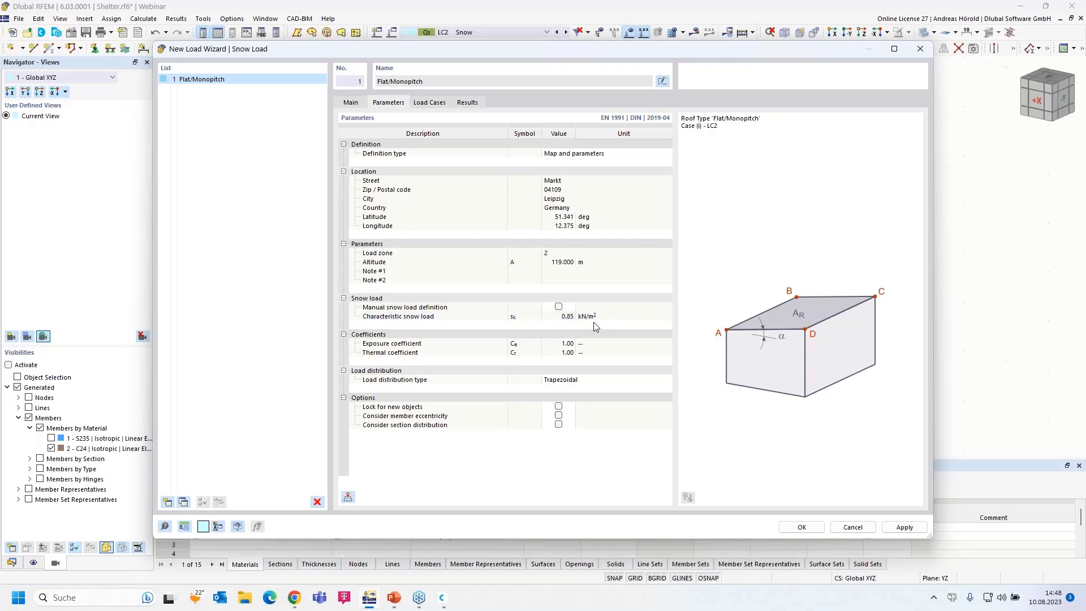
- Confirm LC2 Snow receives the load and generate the snow load on the roof
{"action": "left_click", "coordinate": [428, 105]}
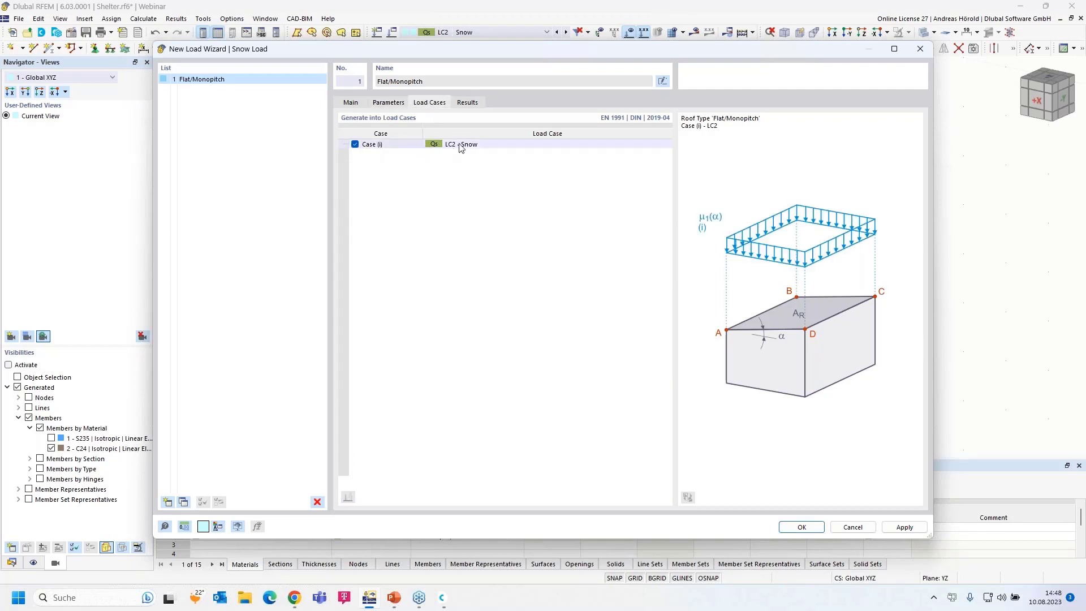
{"action": "left_click", "coordinate": [802, 527]}
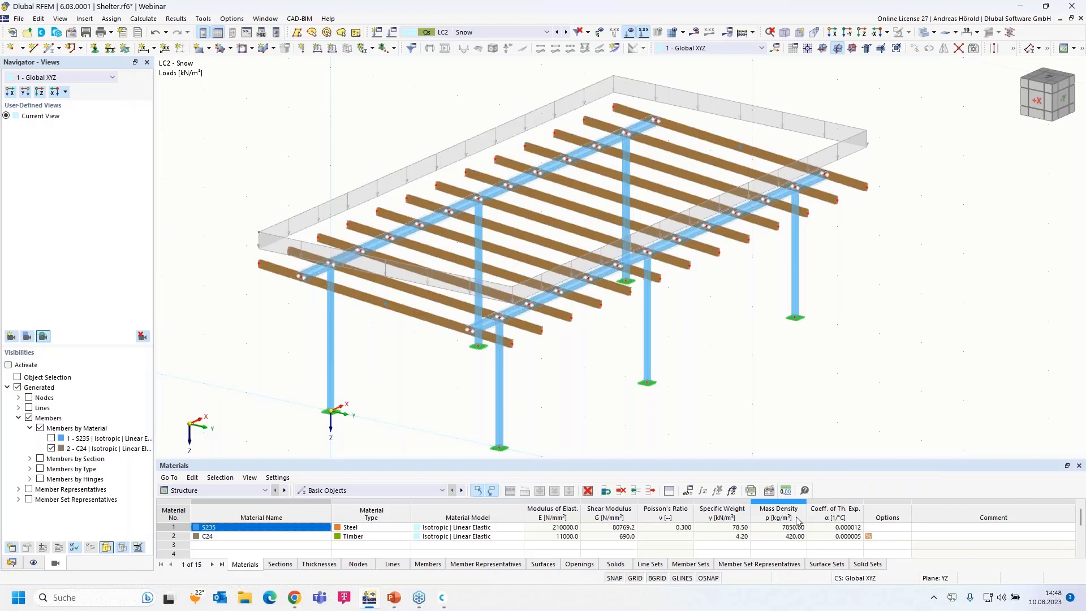
- Display LC2's generated snow load as separate member loads on the roof beams
{"action": "scroll", "coordinate": [316, 222], "scroll_direction": "up", "scroll_amount": 3}
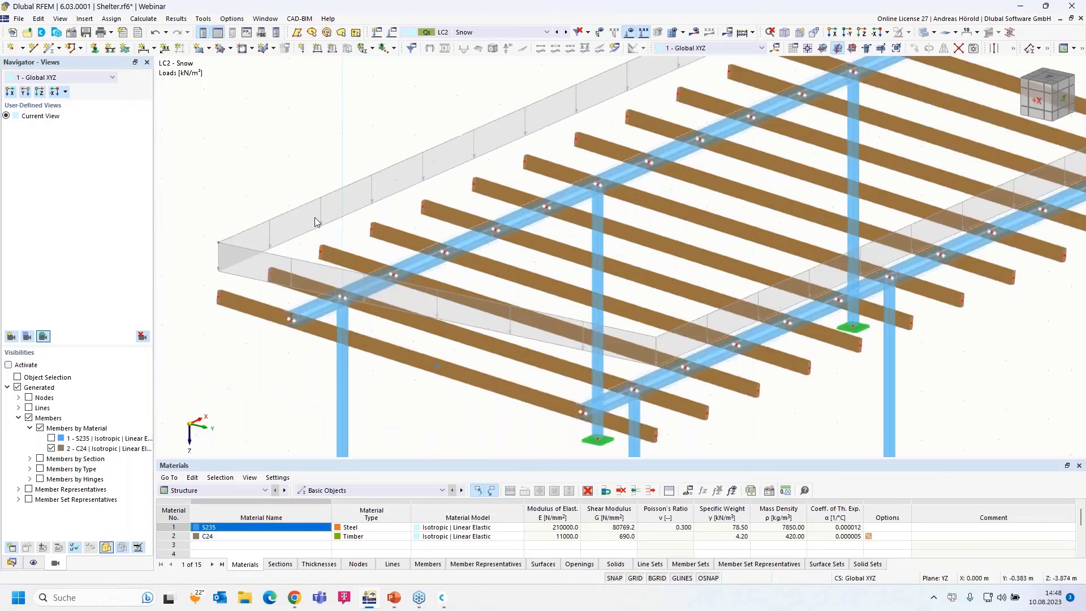
{"action": "scroll", "coordinate": [311, 218], "scroll_direction": "down", "scroll_amount": 3}
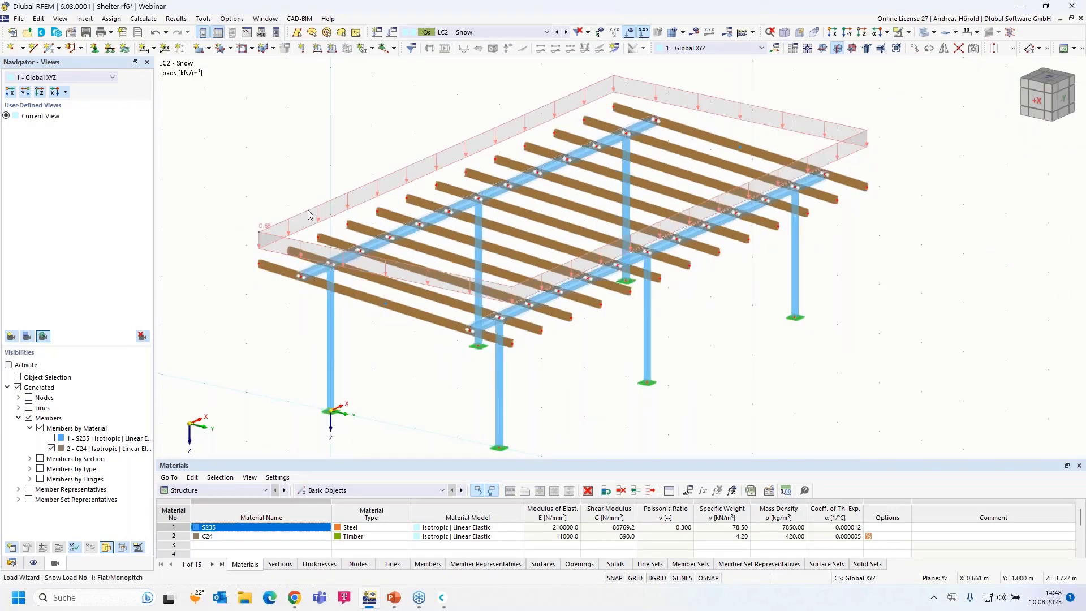
{"action": "right_click", "coordinate": [309, 215]}
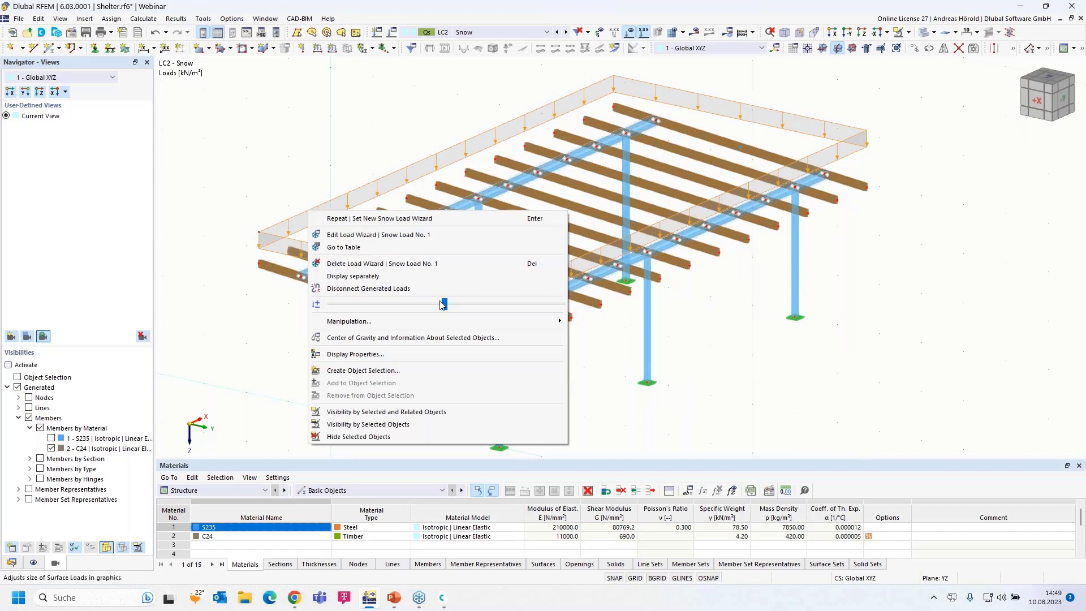
{"action": "left_click_drag", "start_coordinate": [446, 304], "coordinate": [450, 305]}
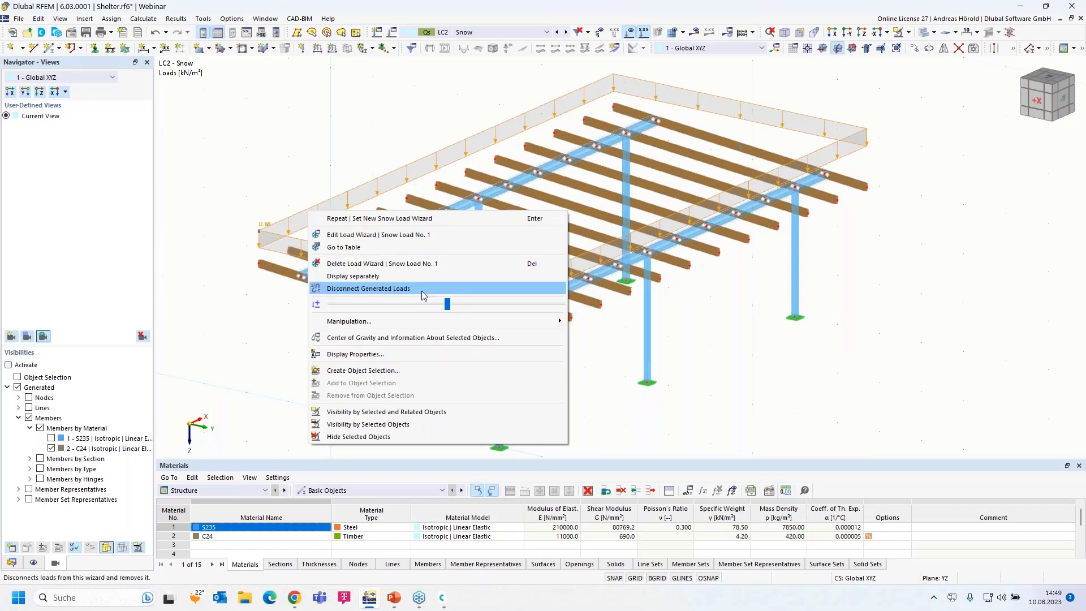
{"action": "left_click", "coordinate": [367, 277]}
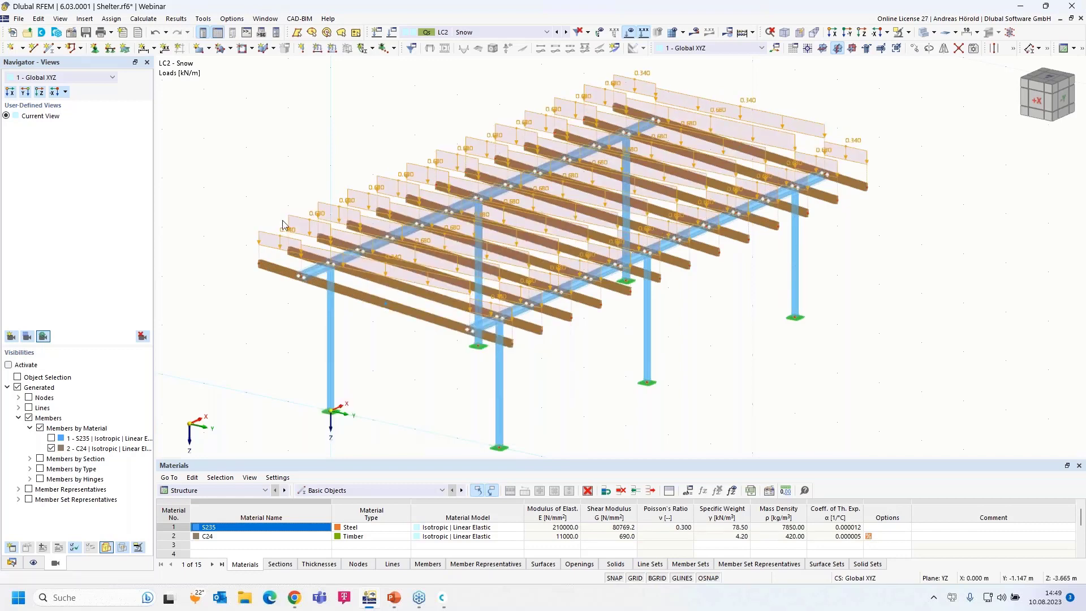
- Switch the snow load wizard back to showing one combined load area over the roof
{"action": "scroll", "coordinate": [283, 224], "scroll_direction": "up", "scroll_amount": 5}
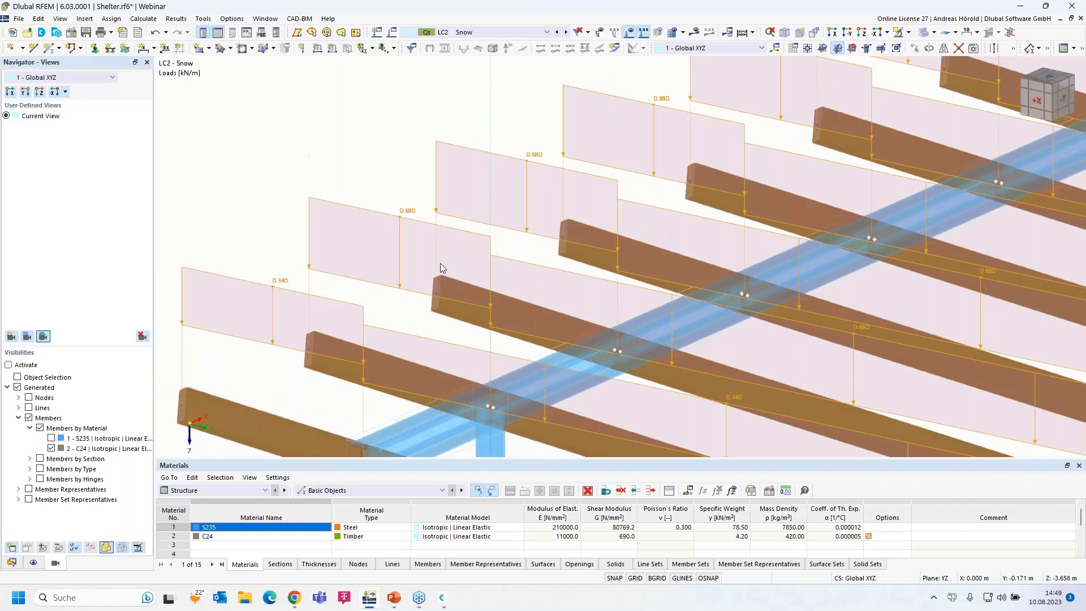
{"action": "scroll", "coordinate": [556, 306], "scroll_direction": "down", "scroll_amount": 5}
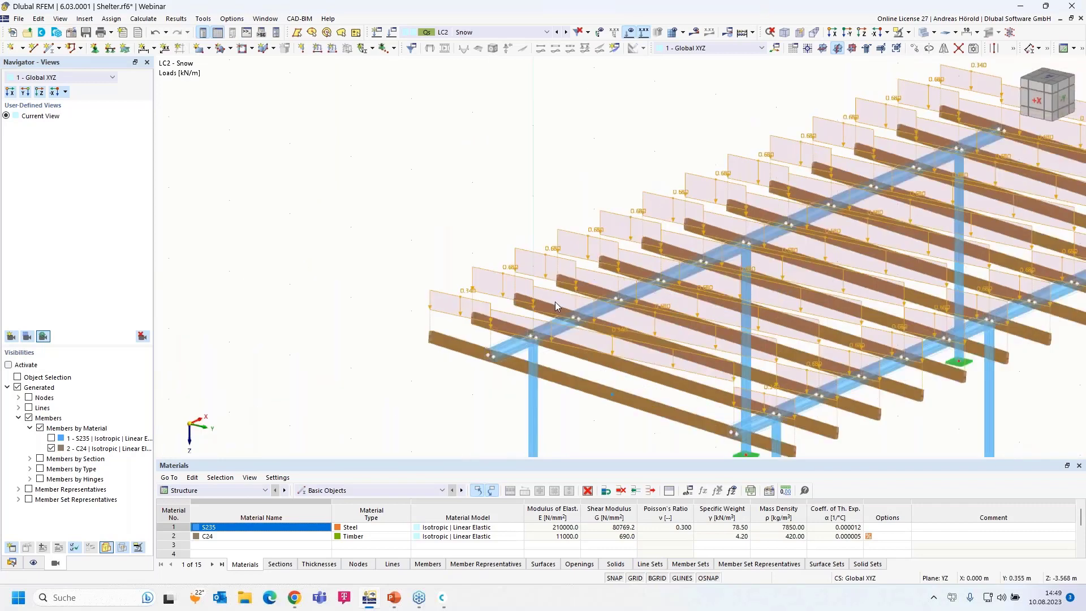
{"action": "scroll", "coordinate": [555, 302], "scroll_direction": "down", "scroll_amount": 1}
{"action": "middle_click_drag", "start_coordinate": [555, 301], "coordinate": [457, 290]}
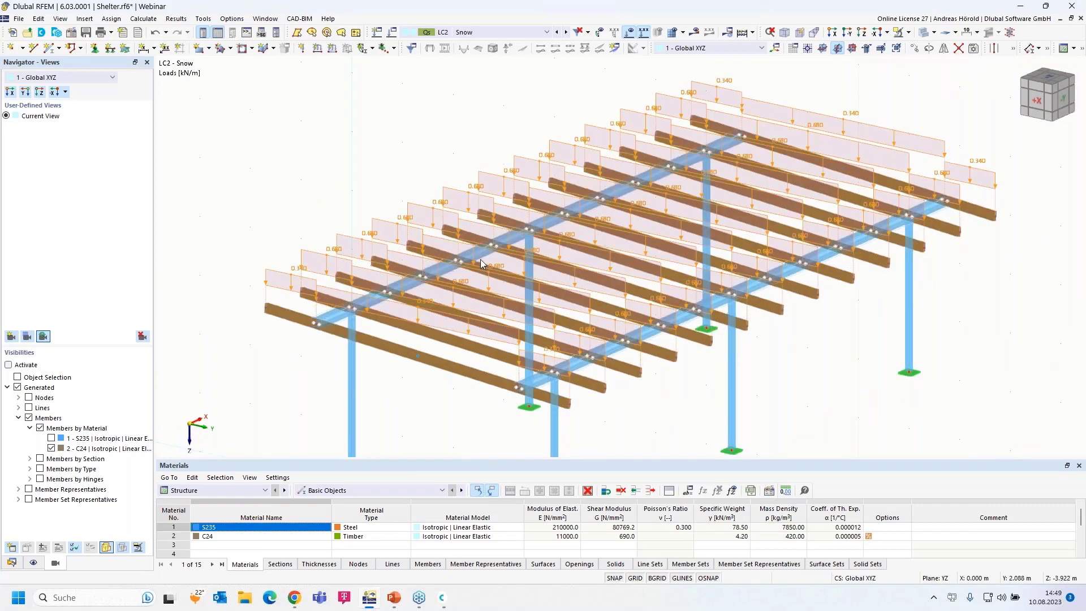
{"action": "right_click", "coordinate": [318, 257]}
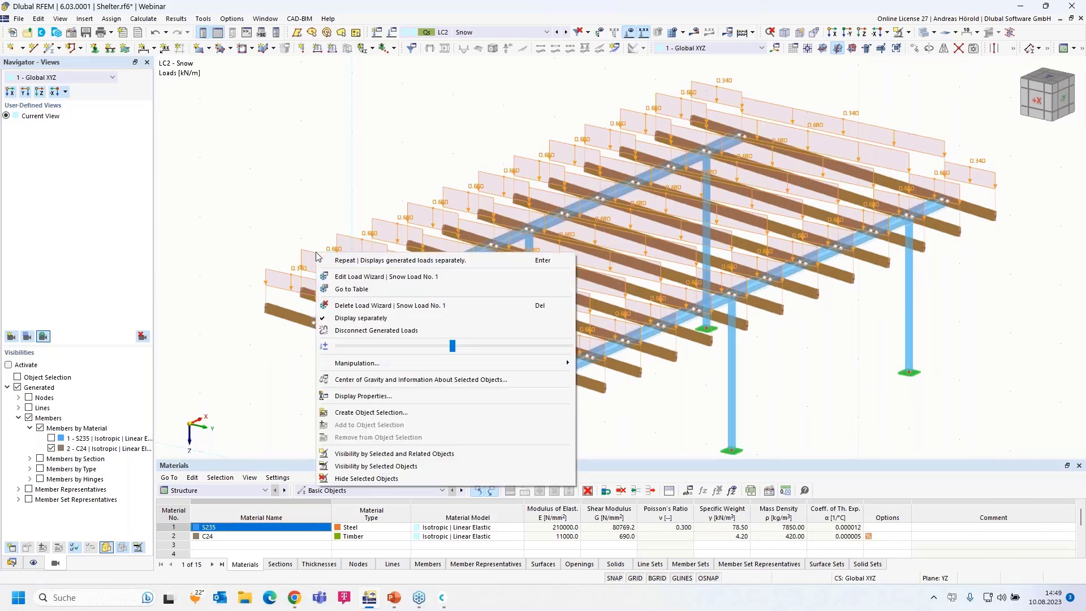
{"action": "left_click", "coordinate": [361, 318]}
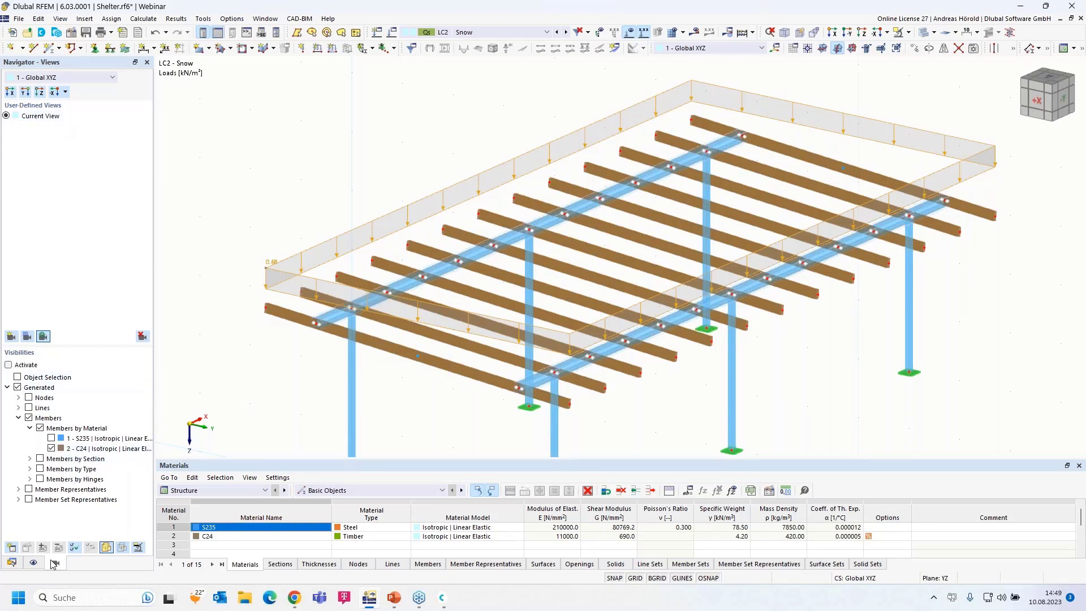
- In the Data navigator, expand Load Cases to list LC1 and LC2, then start a new load case
{"action": "left_click", "coordinate": [12, 563]}
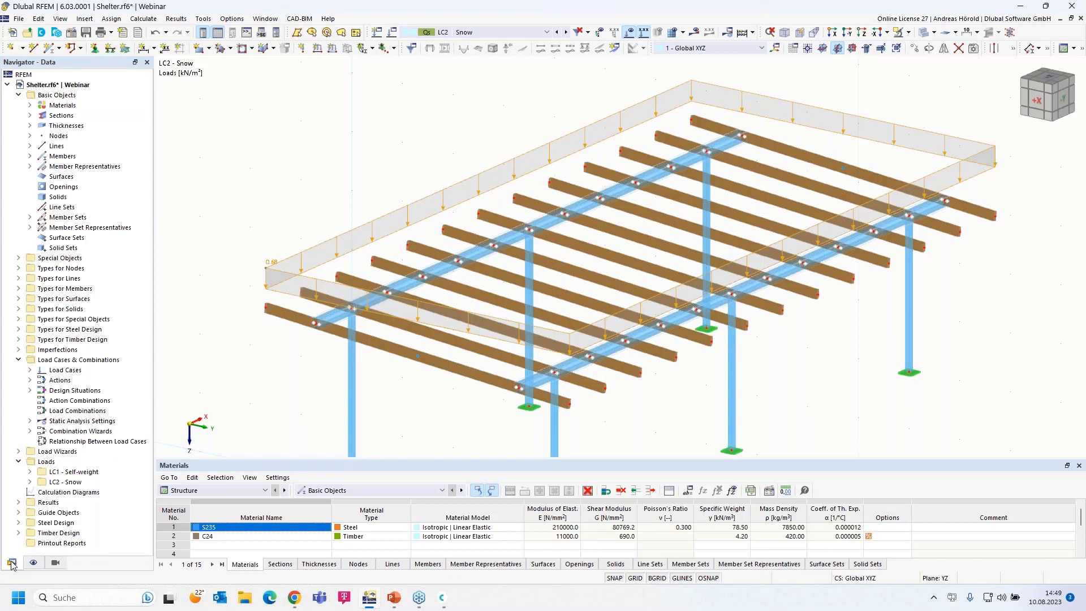
{"action": "left_click", "coordinate": [30, 370]}
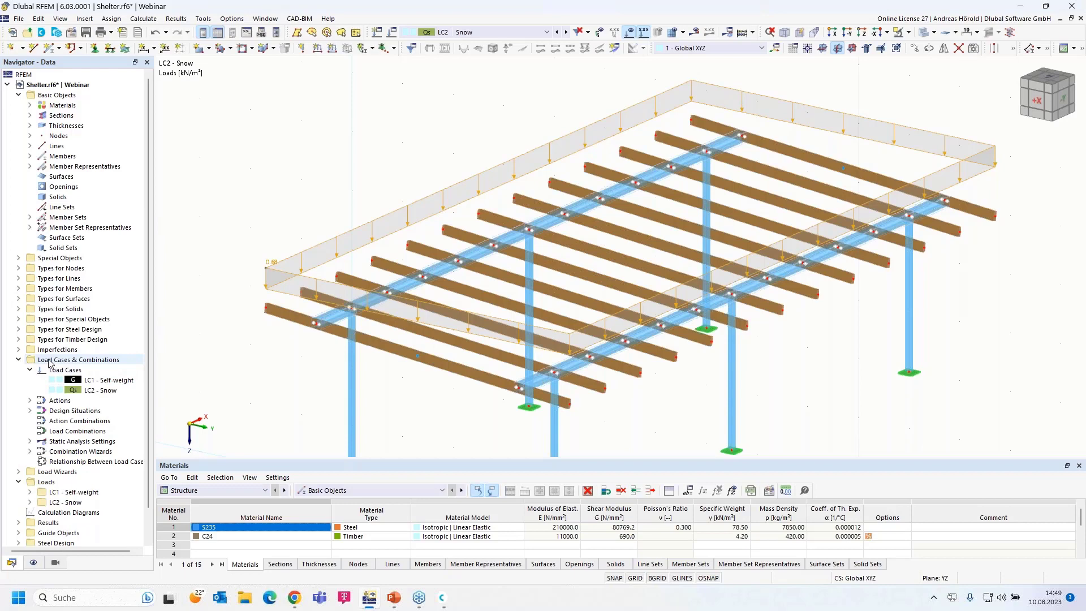
{"action": "right_click", "coordinate": [87, 363]}
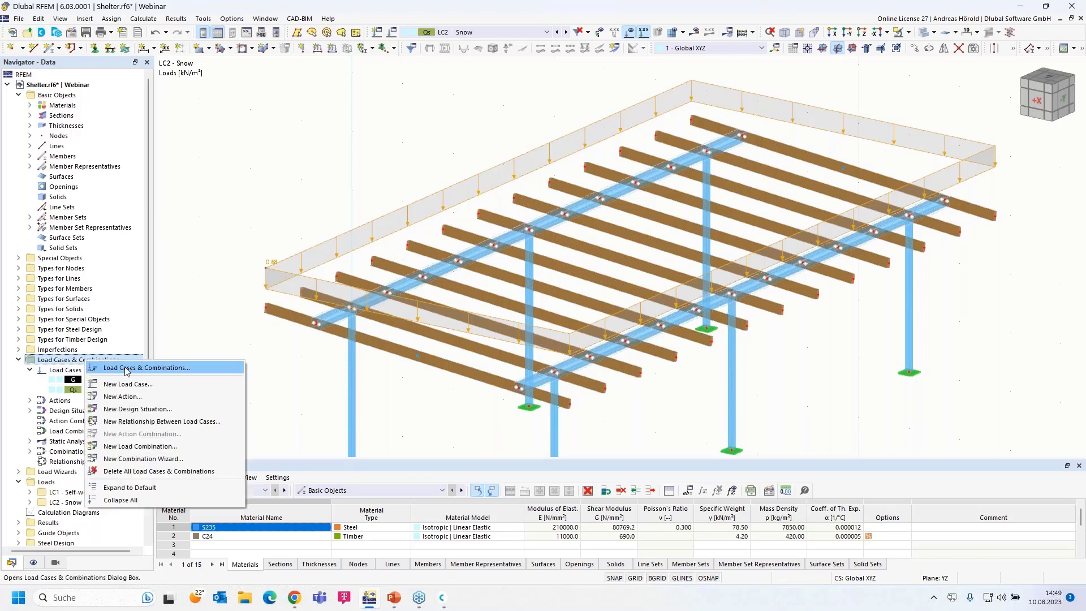
{"action": "right_click", "coordinate": [66, 371]}
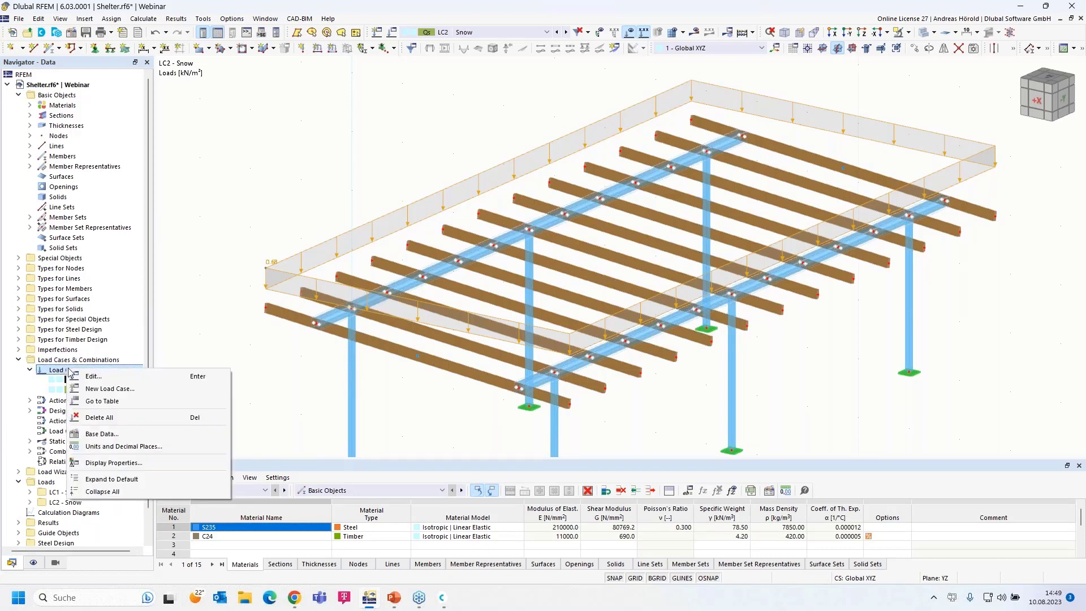
{"action": "left_click", "coordinate": [126, 392]}
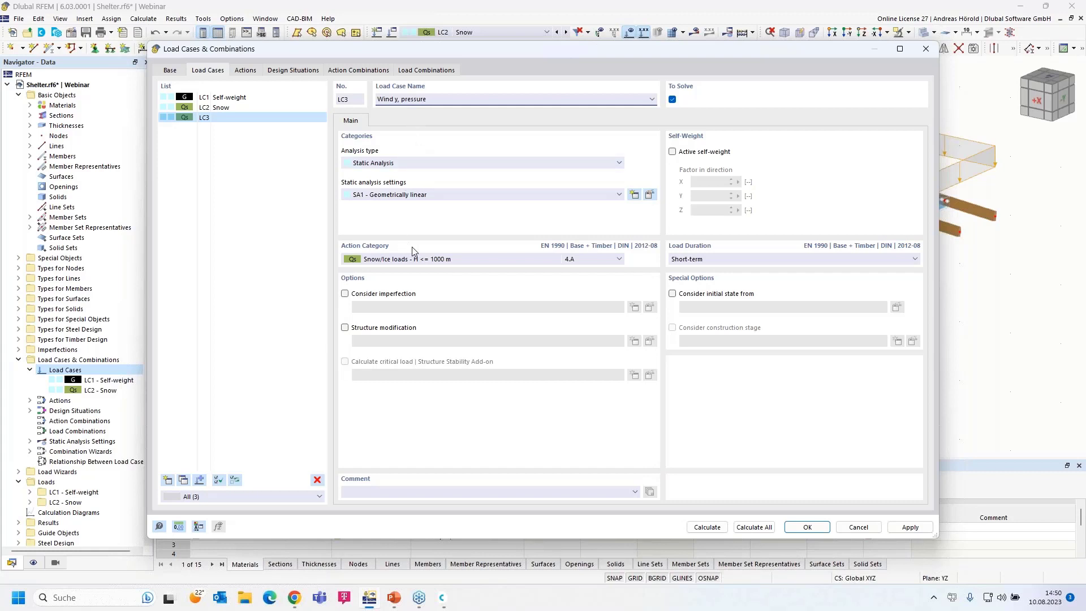
- Create LC3 'Wind y, pressure' with action category Wind (5)
{"action": "left_click", "coordinate": [425, 259]}
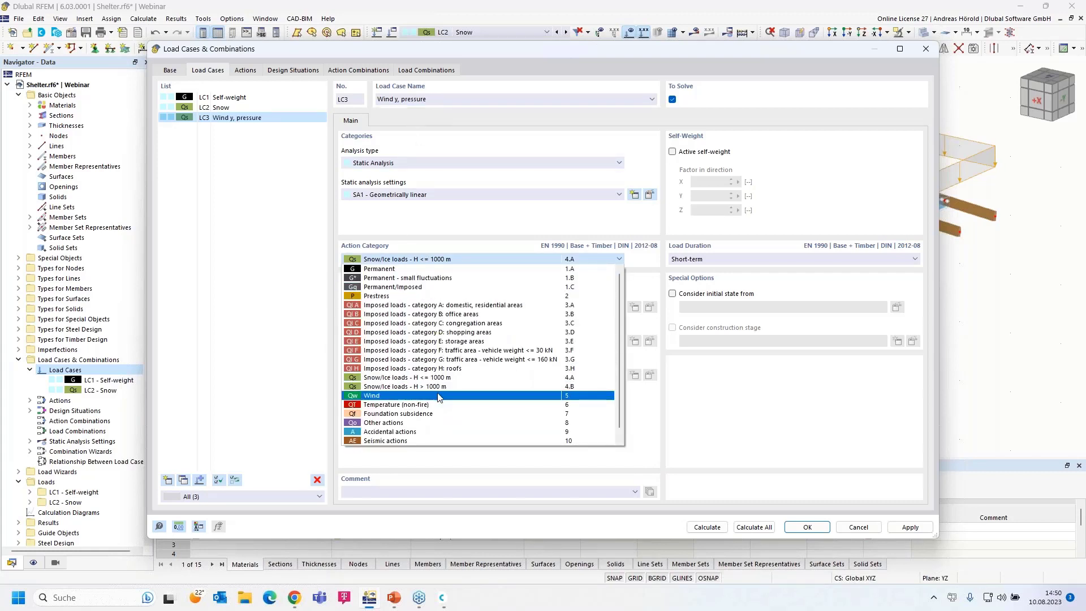
{"action": "left_click", "coordinate": [438, 396]}
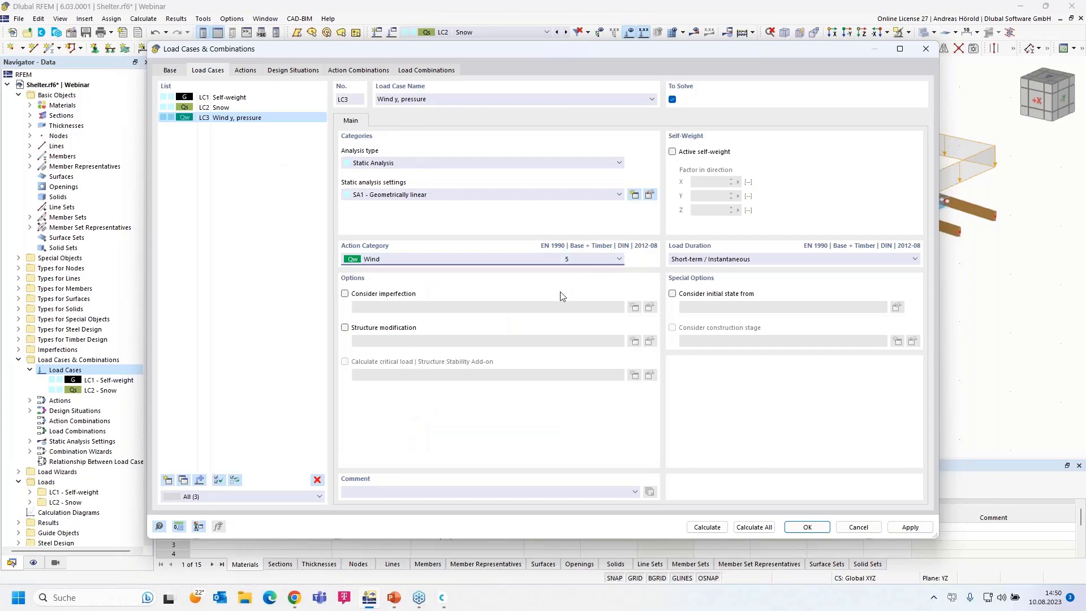
{"action": "left_click", "coordinate": [804, 527]}
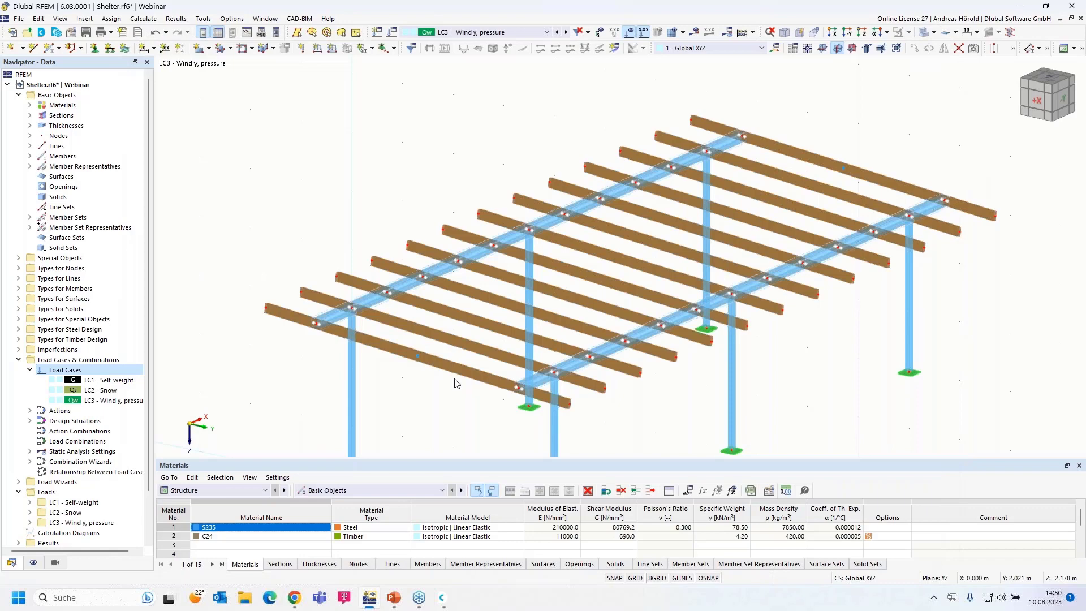
{"action": "left_click", "coordinate": [837, 33]}
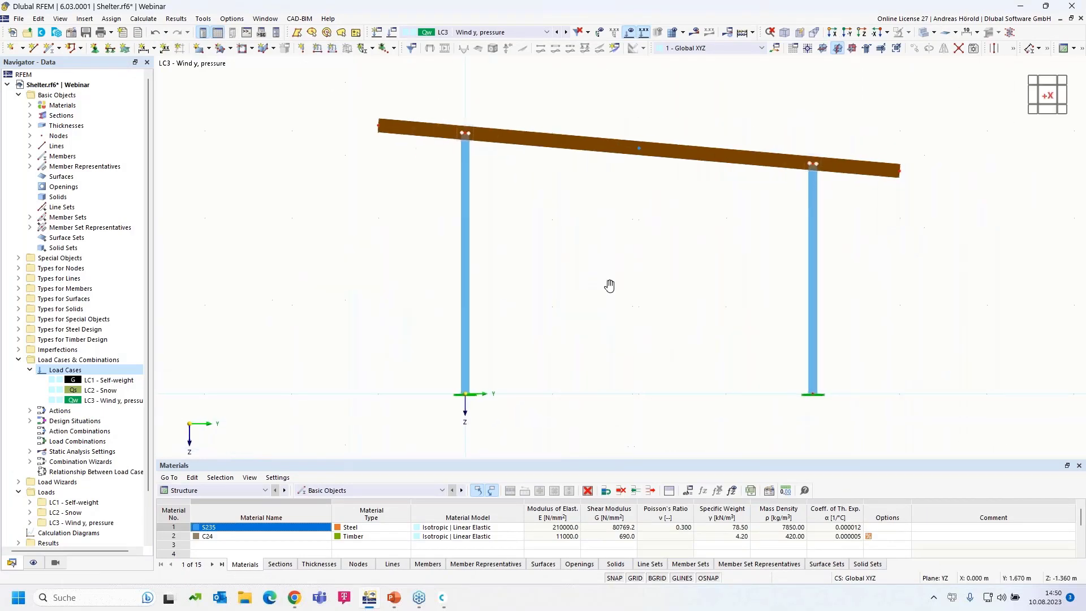
{"action": "scroll", "coordinate": [608, 312], "scroll_direction": "up", "scroll_amount": 1}
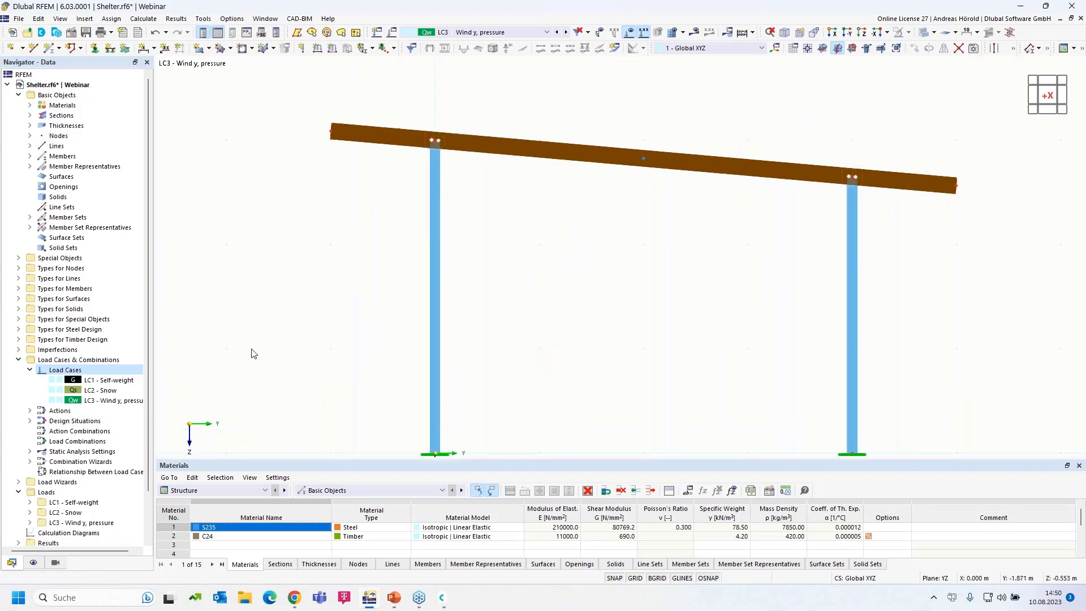
{"action": "scroll", "coordinate": [270, 326], "scroll_direction": "down", "scroll_amount": 1}
{"action": "middle_click_drag", "start_coordinate": [270, 322], "coordinate": [303, 299]}
{"action": "scroll", "coordinate": [348, 235], "scroll_direction": "up", "scroll_amount": 1}
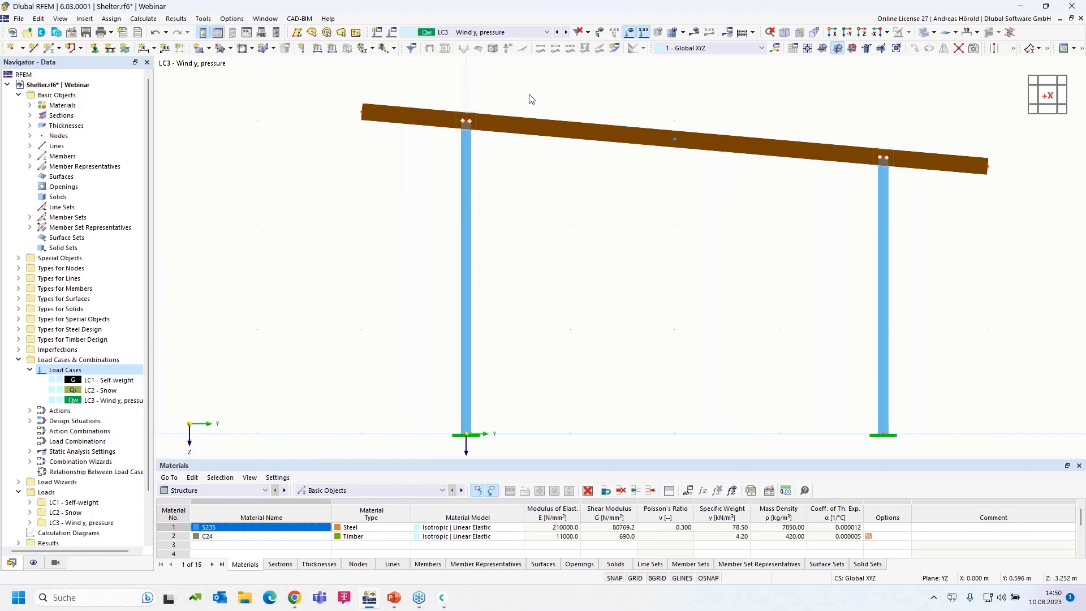
{"action": "scroll", "coordinate": [516, 294], "scroll_direction": "down", "scroll_amount": 1}
{"action": "scroll", "coordinate": [519, 297], "scroll_direction": "up", "scroll_amount": 1}
{"action": "mouse_move", "coordinate": [518, 253]}
{"action": "middle_mouse_down"}
{"action": "mouse_move", "coordinate": [520, 229]}
{"action": "mouse_move", "coordinate": [521, 251]}
{"action": "middle_mouse_up"}
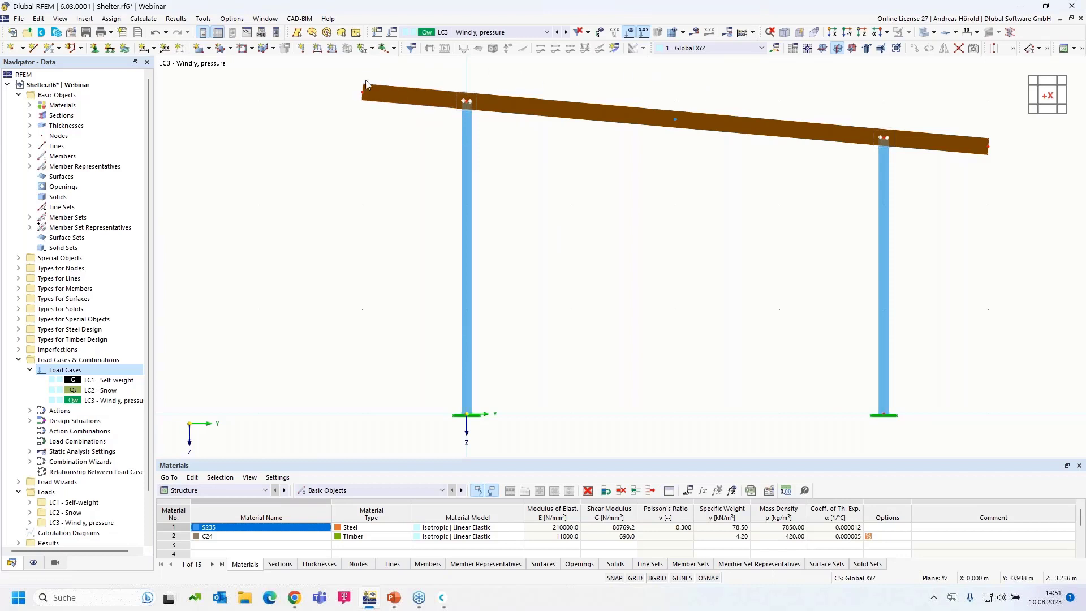
{"action": "middle_click_drag", "start_coordinate": [603, 223], "coordinate": [587, 247], "text": "ctrl"}
{"action": "scroll", "coordinate": [587, 247], "scroll_direction": "down", "scroll_amount": 5}
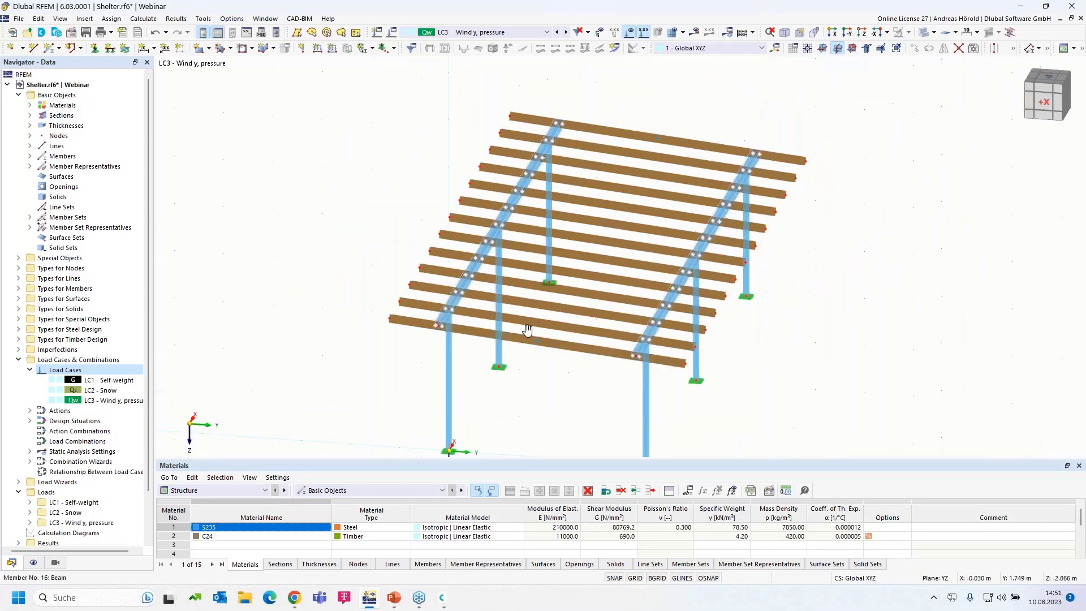
- Start a Member Loads from Area Load wizard for LC3 using local z coordinates, direction z and p = 0.2 kN/m²
{"action": "left_click", "coordinate": [85, 21]}
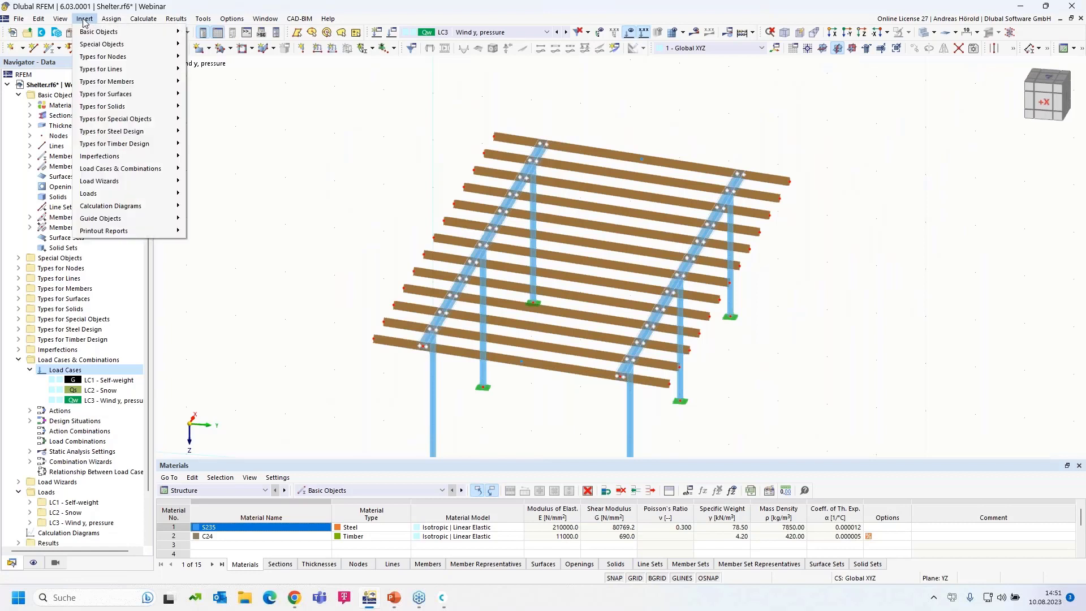
{"action": "mouse_move", "coordinate": [115, 185]}
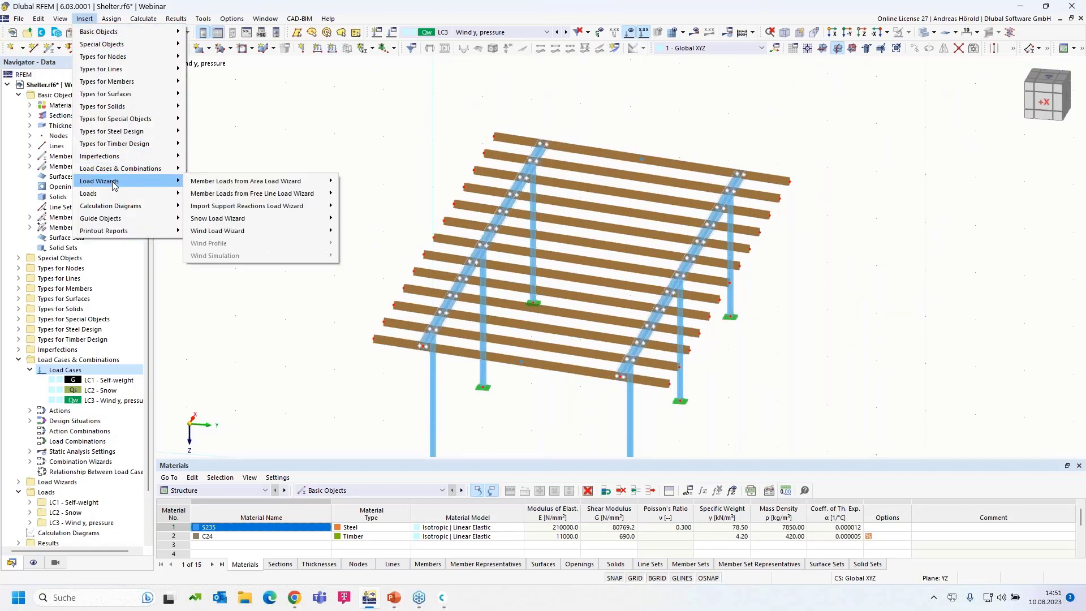
{"action": "mouse_move", "coordinate": [226, 186]}
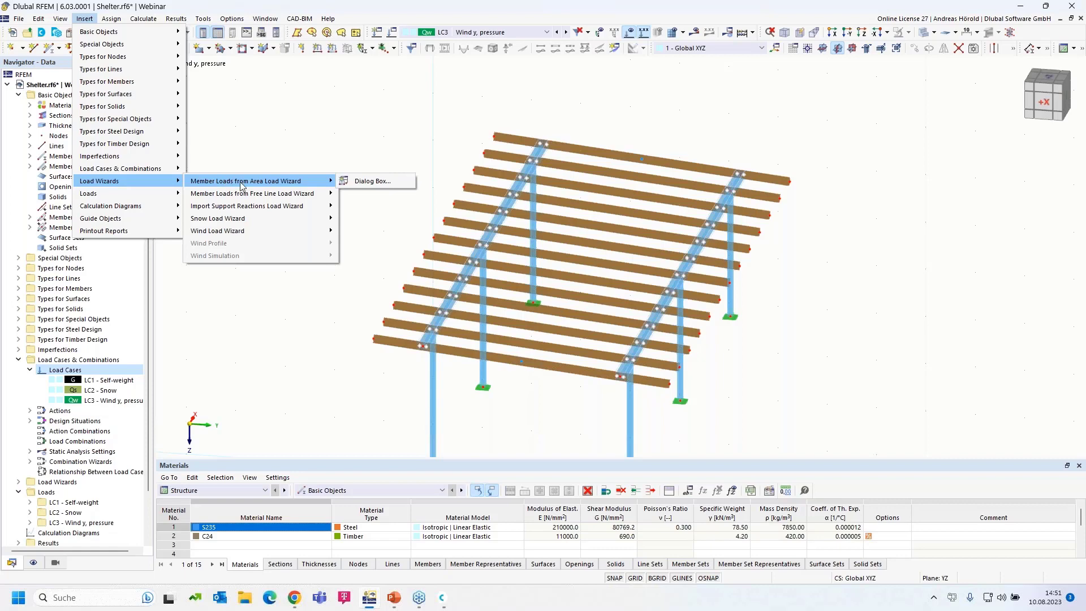
{"action": "left_click", "coordinate": [373, 181]}
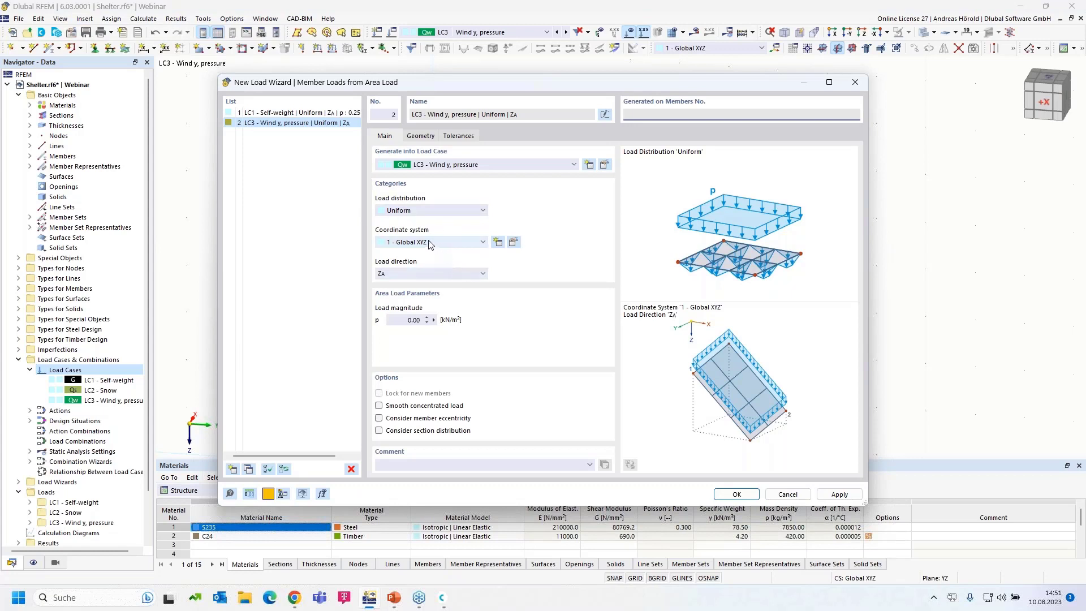
{"action": "left_click", "coordinate": [432, 243]}
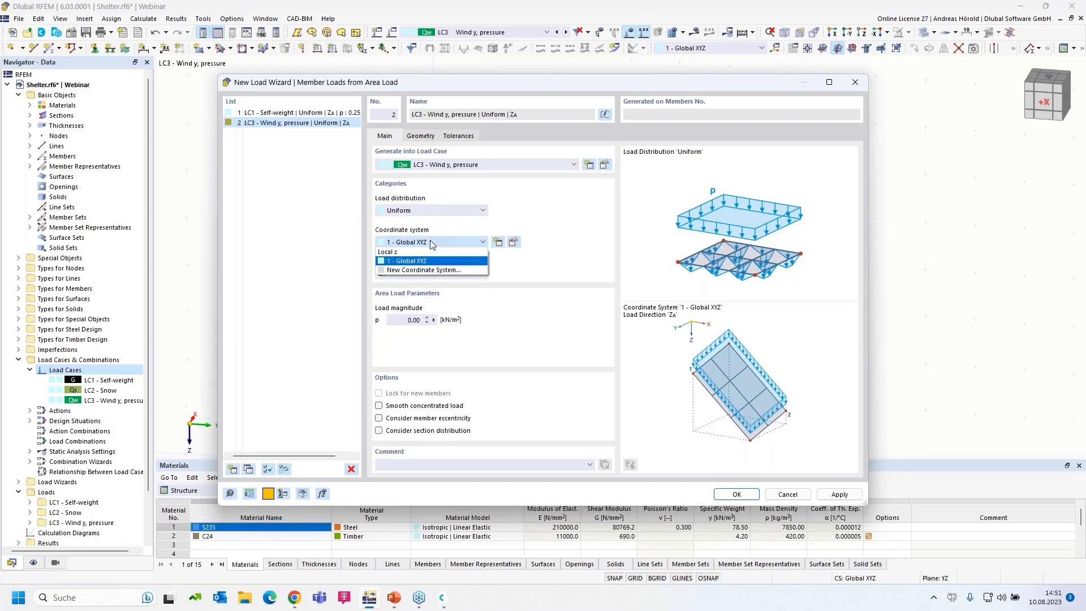
{"action": "left_click", "coordinate": [432, 254]}
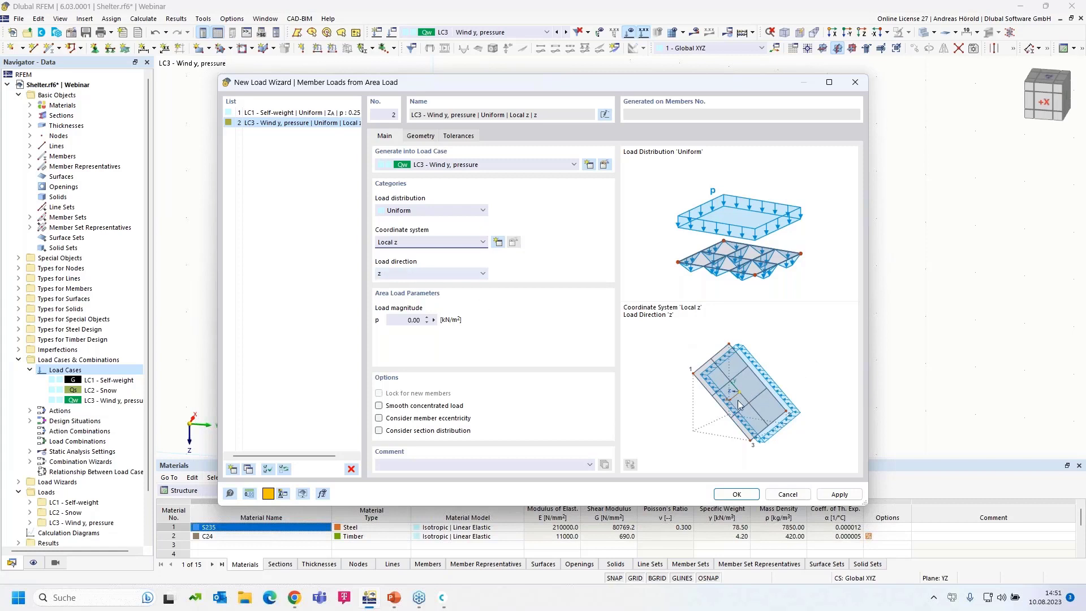
{"action": "left_click", "coordinate": [443, 275]}
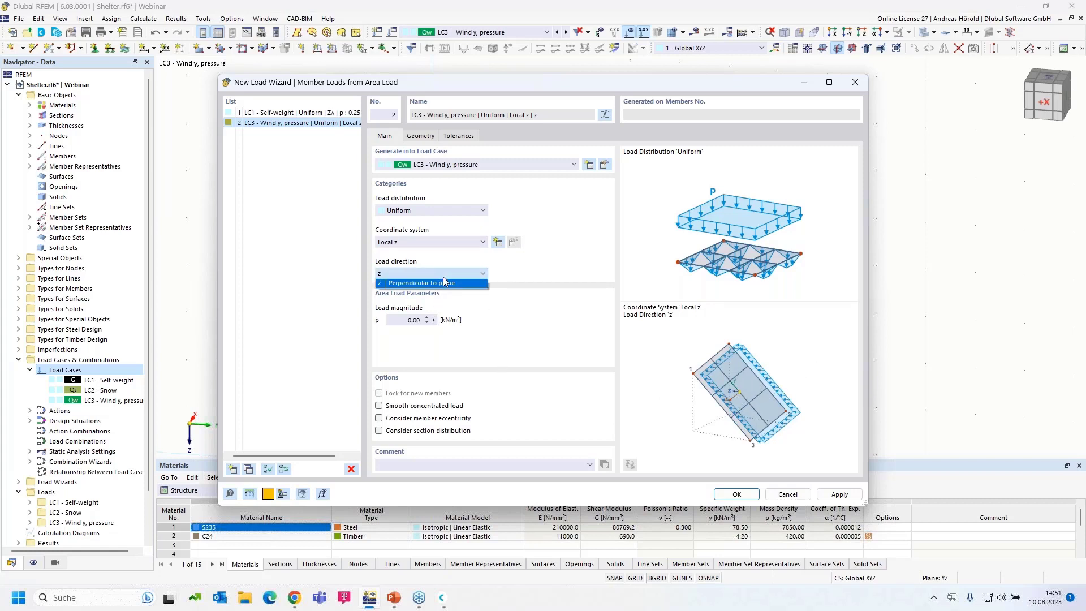
{"action": "left_click", "coordinate": [816, 367]}
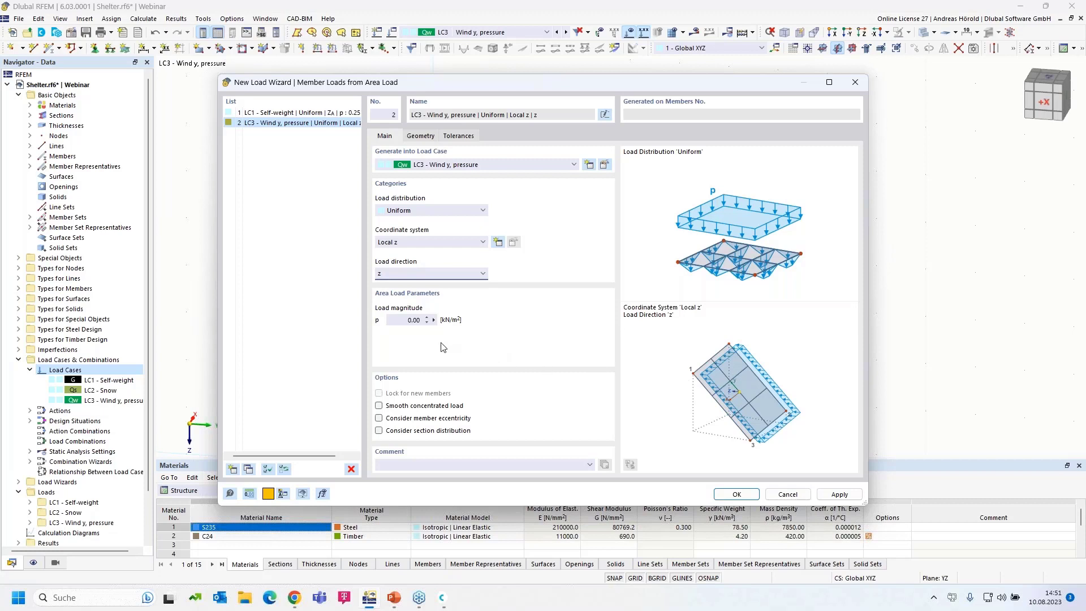
{"action": "double_click", "coordinate": [413, 320]}
- Bound the load area by roof corner nodes 71, 69, 73 and 74
{"action": "left_click", "coordinate": [419, 138]}
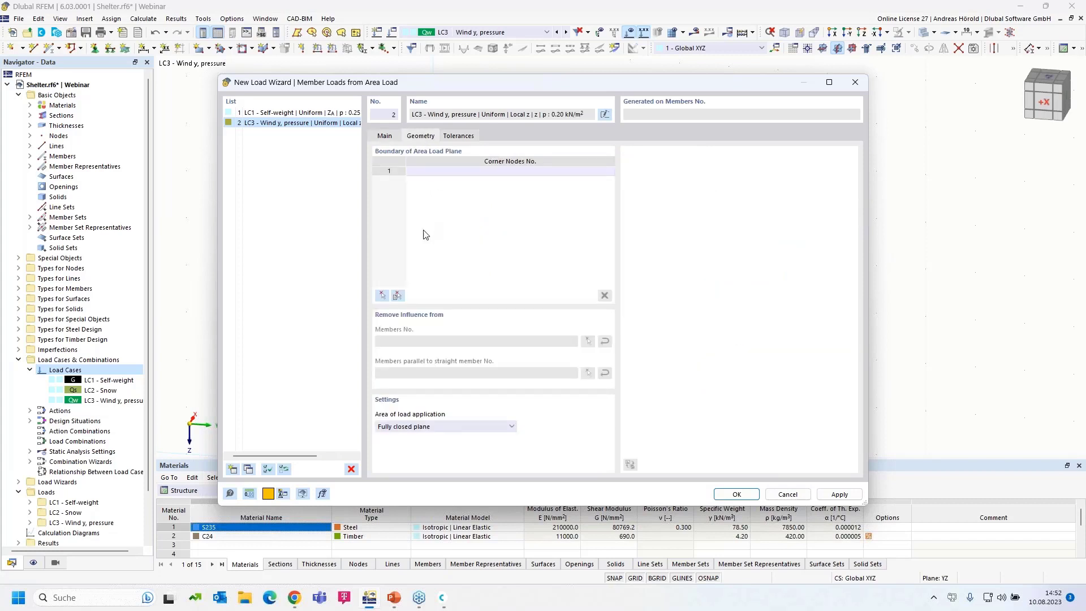
{"action": "left_click", "coordinate": [383, 296]}
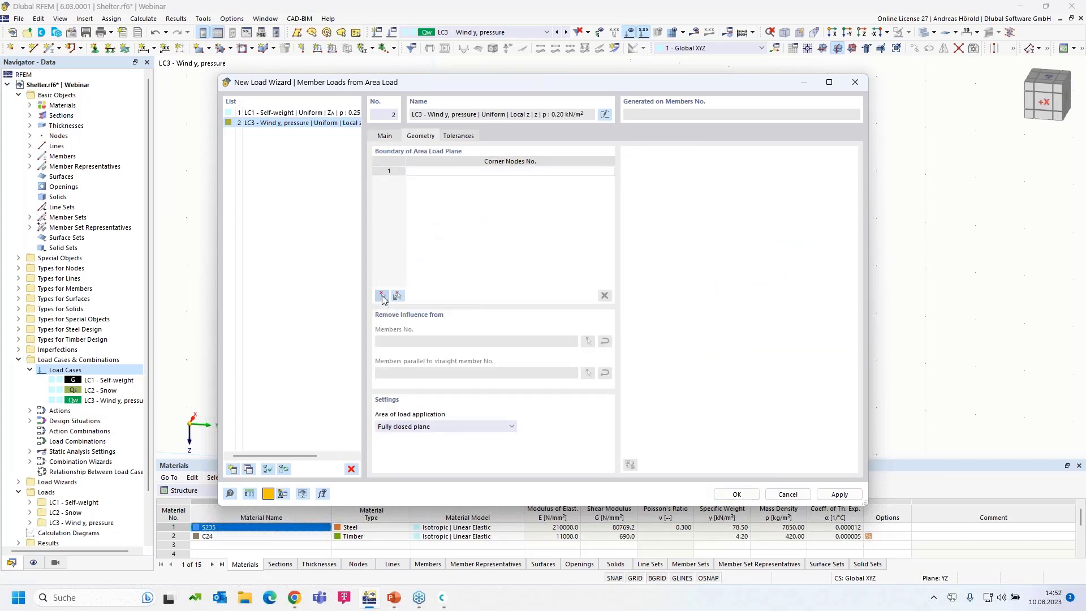
{"action": "left_click", "coordinate": [374, 340]}
{"action": "left_click", "coordinate": [496, 137]}
{"action": "left_click", "coordinate": [640, 158]}
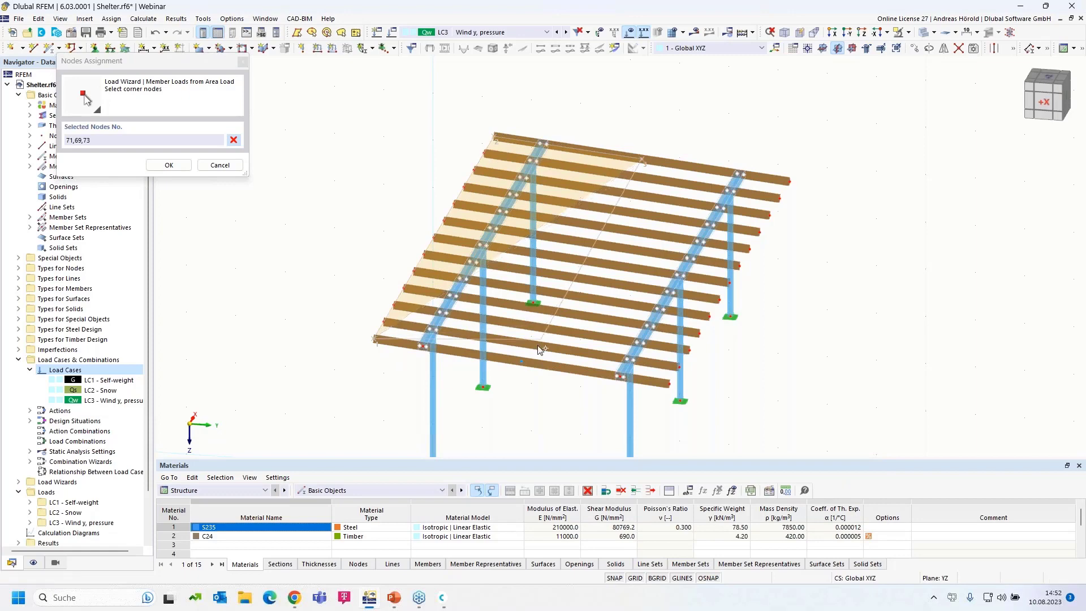
{"action": "left_click", "coordinate": [522, 363]}
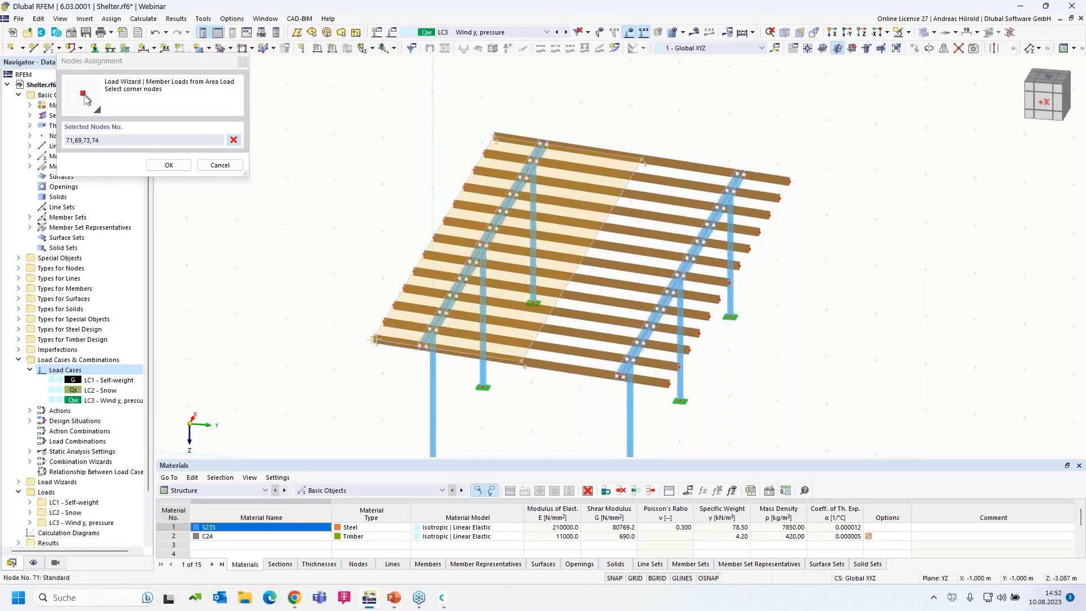
{"action": "left_click", "coordinate": [375, 339]}
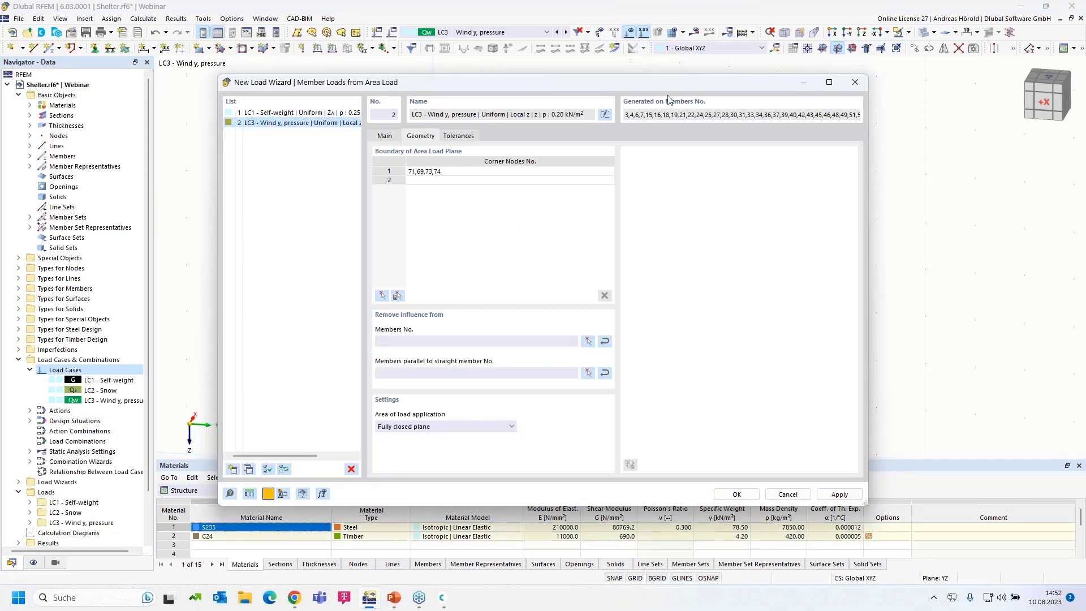
{"action": "left_click_drag", "start_coordinate": [640, 83], "coordinate": [626, 100]}
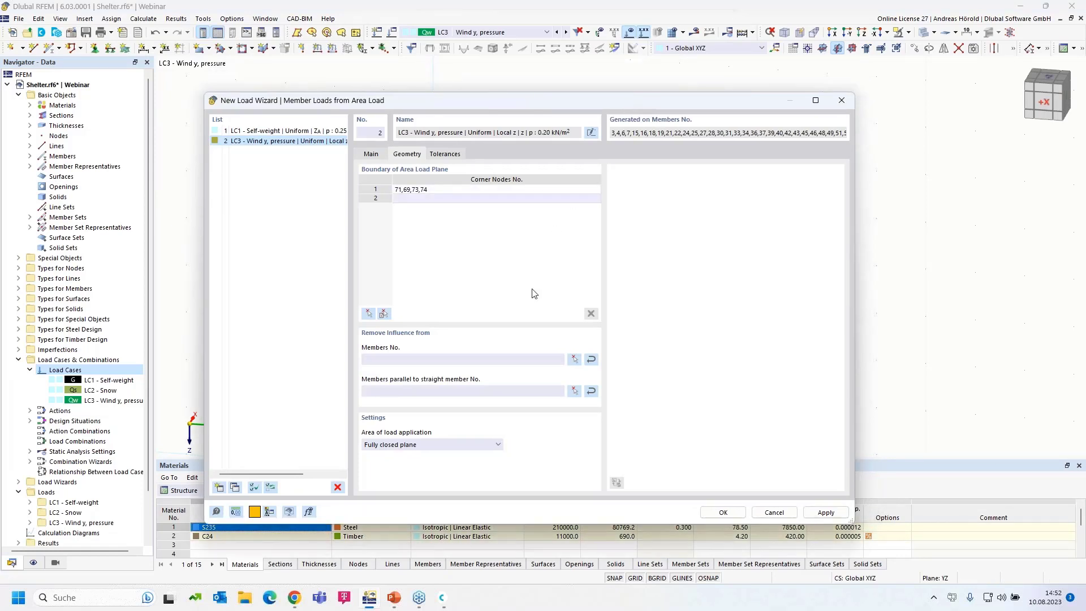
- Exclude members parallel to member 4 and finish the LC3 area load wizard
{"action": "left_click", "coordinate": [574, 390]}
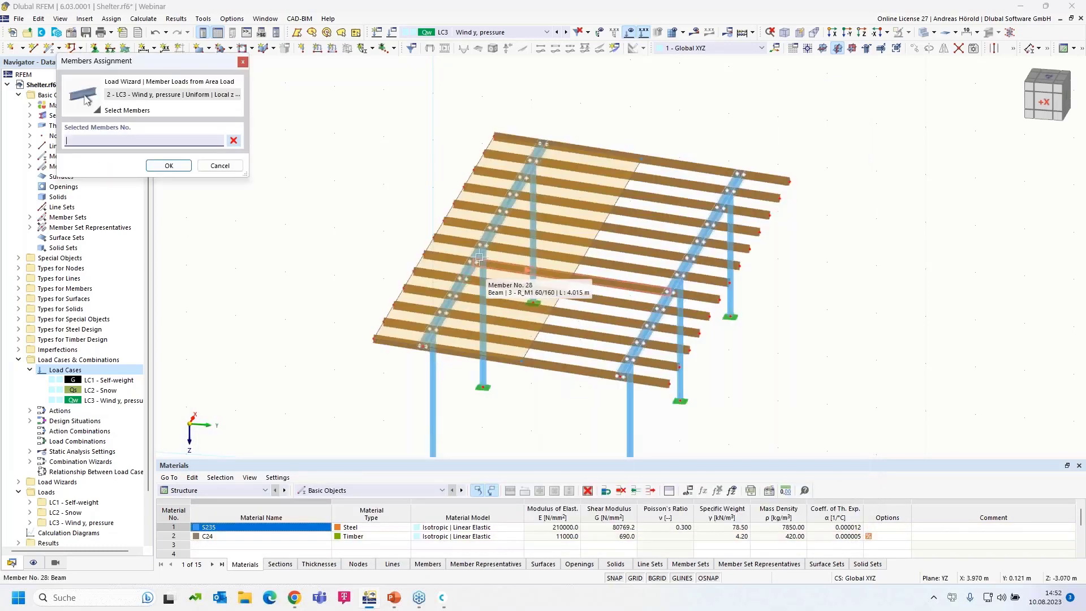
{"action": "left_click", "coordinate": [479, 256]}
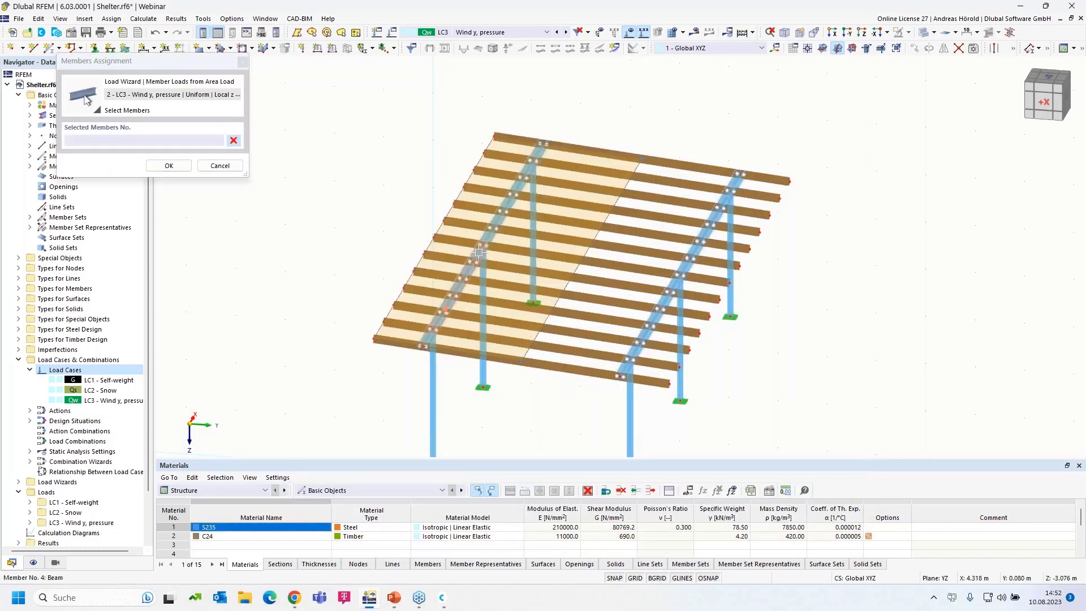
{"action": "left_click", "coordinate": [171, 166]}
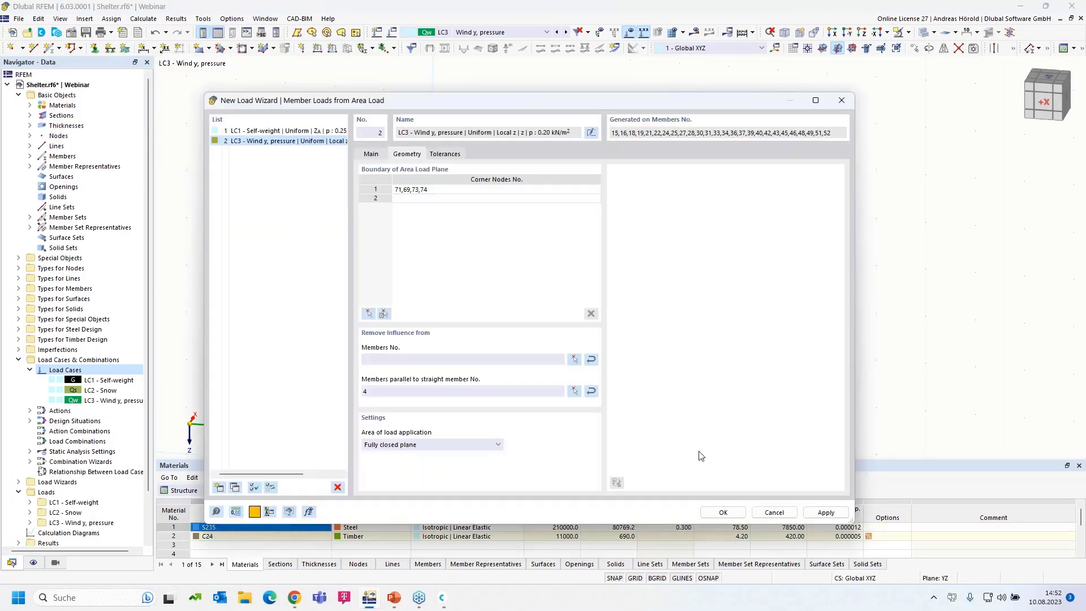
{"action": "left_click", "coordinate": [723, 512]}
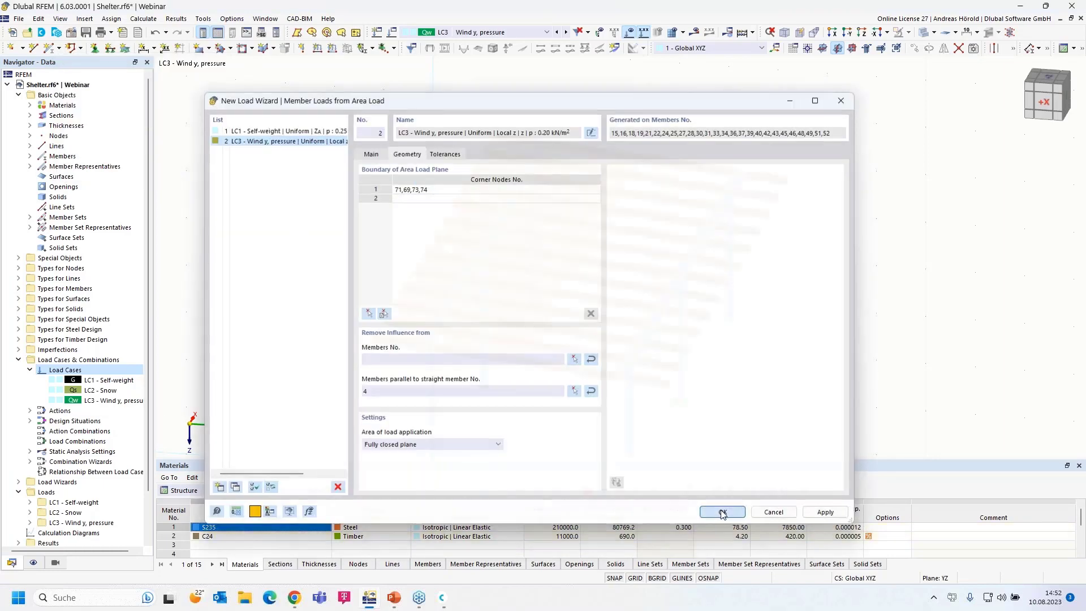
{"action": "middle_click_drag", "start_coordinate": [771, 413], "coordinate": [769, 384], "text": "ctrl"}
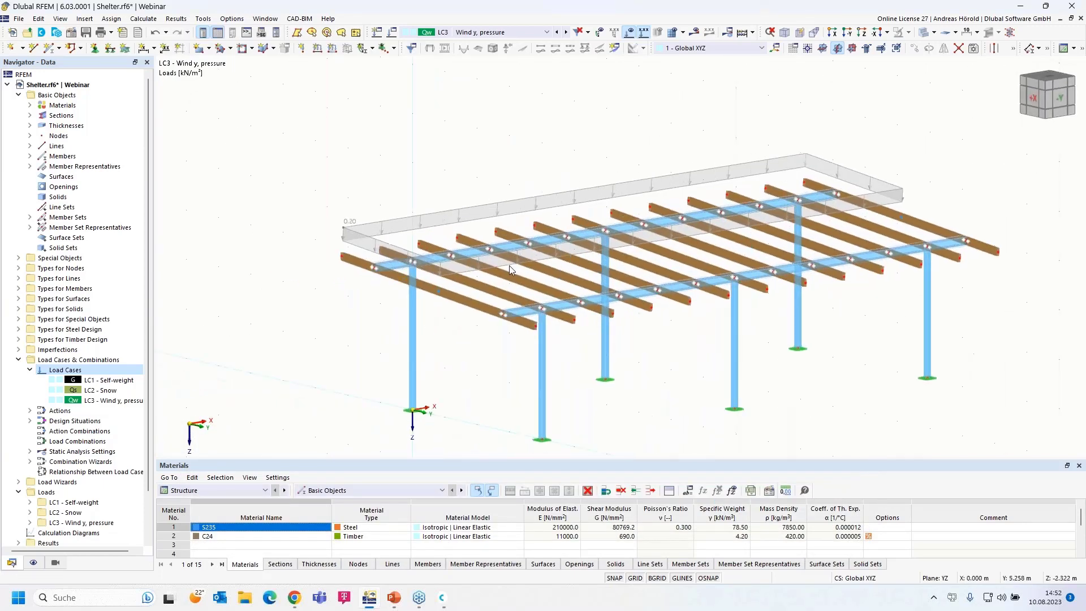
- Inspect the wizard's generated member loads individually, revert to the area display, and select the side columns
{"action": "right_click", "coordinate": [456, 212]}
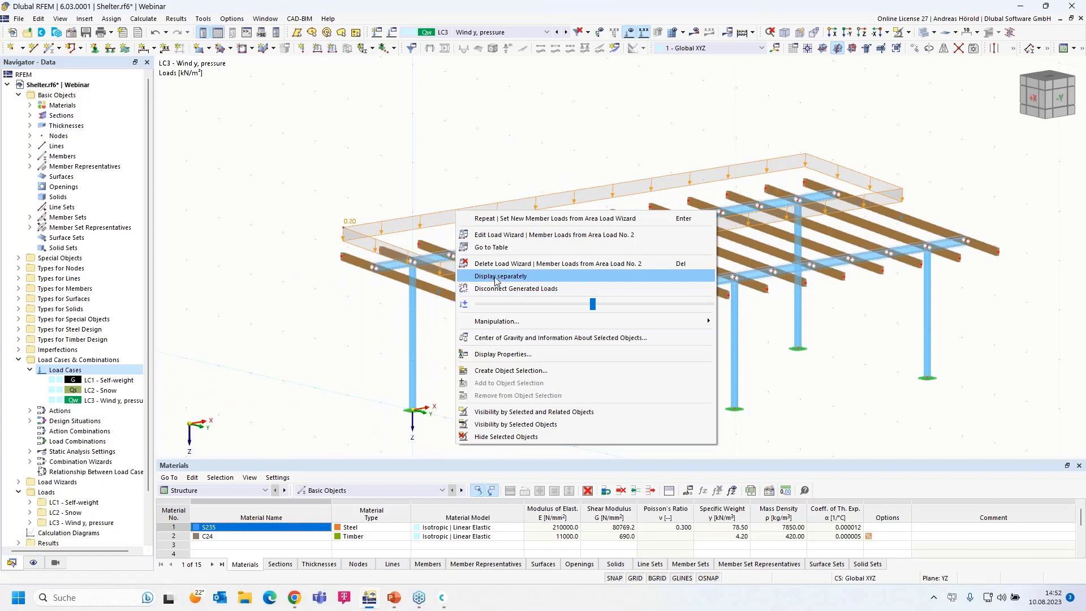
{"action": "left_click", "coordinate": [495, 274]}
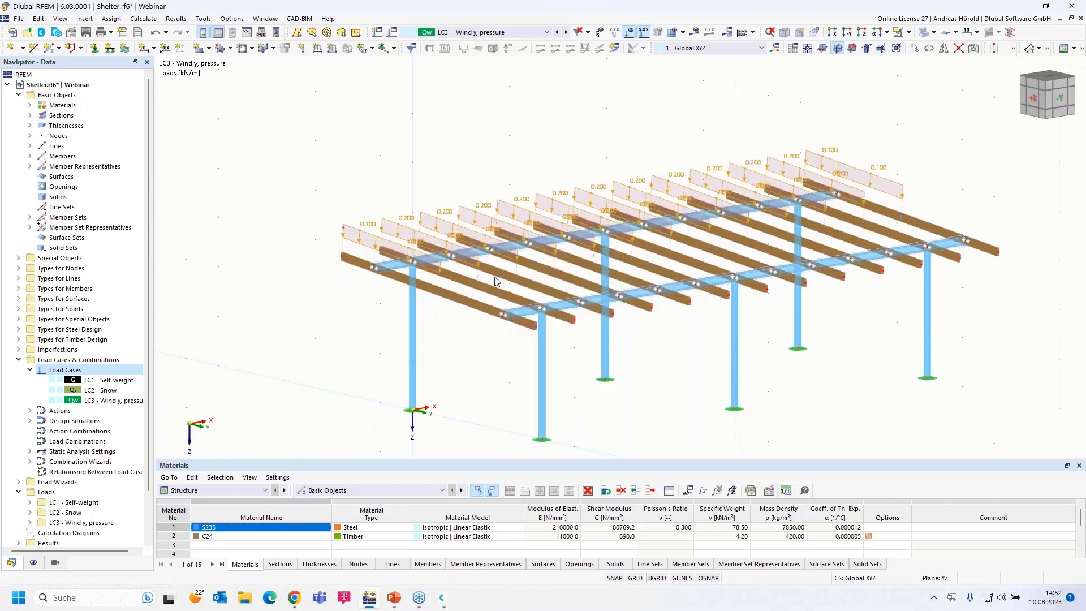
{"action": "right_click", "coordinate": [423, 216]}
{"action": "left_click", "coordinate": [449, 269]}
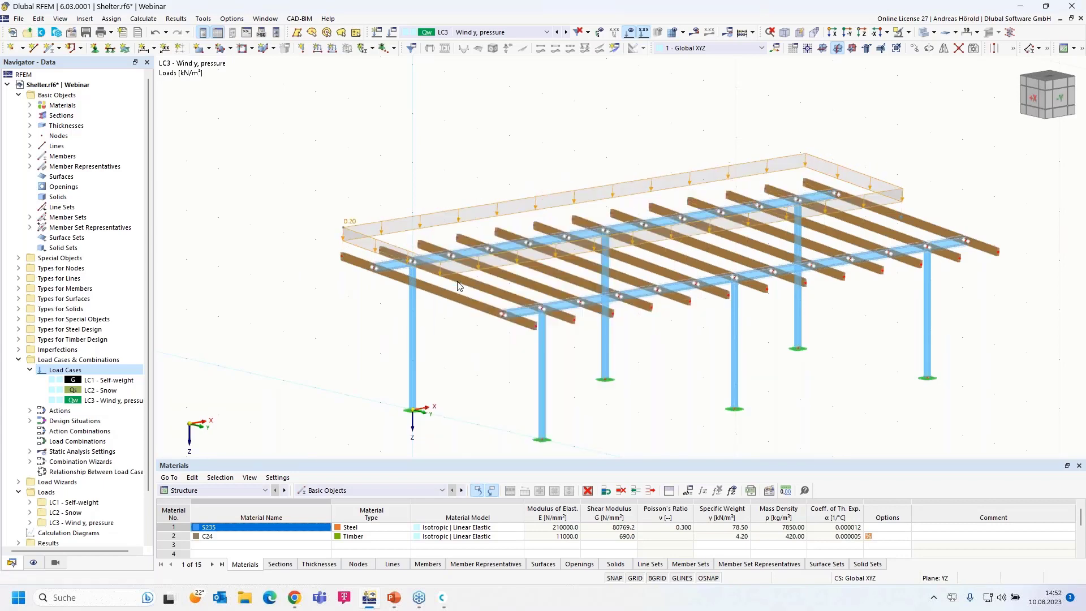
{"action": "middle_click_drag", "start_coordinate": [456, 288], "coordinate": [435, 378], "text": "ctrl"}
{"action": "left_click_drag", "start_coordinate": [987, 313], "coordinate": [332, 370]}
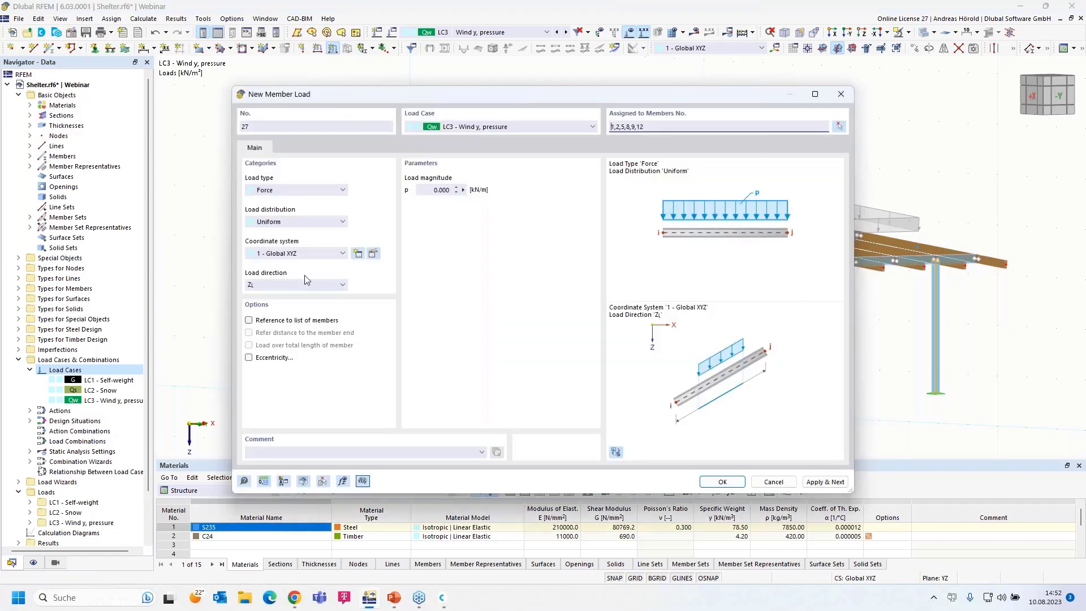
- Apply a uniform 10 kN/m force in YL direction to members 1, 2, 5, 8, 9, 12
{"action": "left_click", "coordinate": [277, 191]}
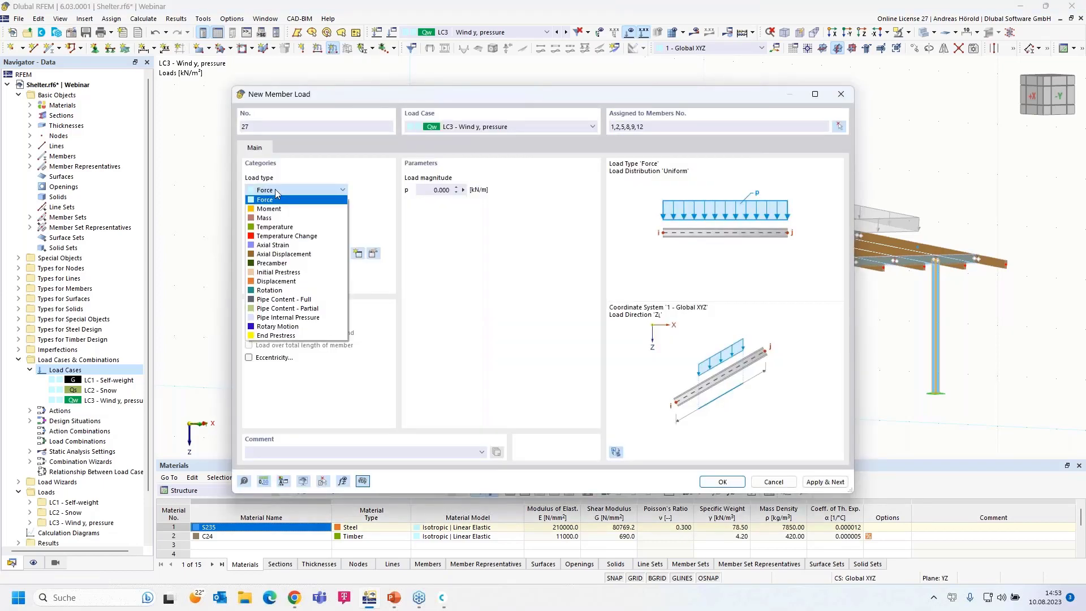
{"action": "left_click", "coordinate": [277, 194]}
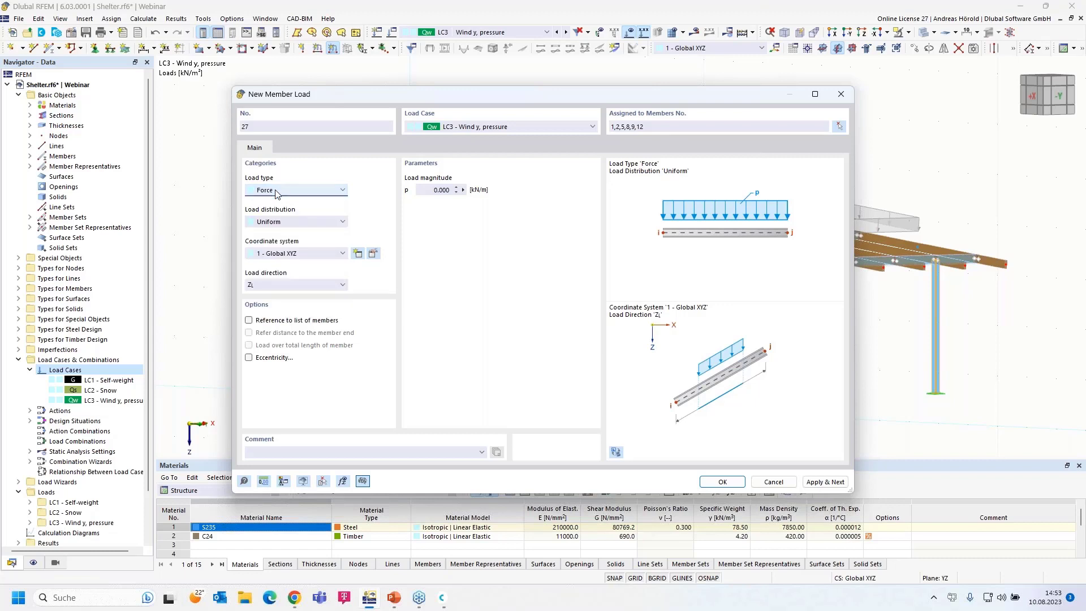
{"action": "left_click", "coordinate": [290, 224]}
{"action": "left_click", "coordinate": [290, 224]}
{"action": "left_click", "coordinate": [298, 225]}
{"action": "left_click", "coordinate": [298, 226]}
{"action": "left_click", "coordinate": [282, 286]}
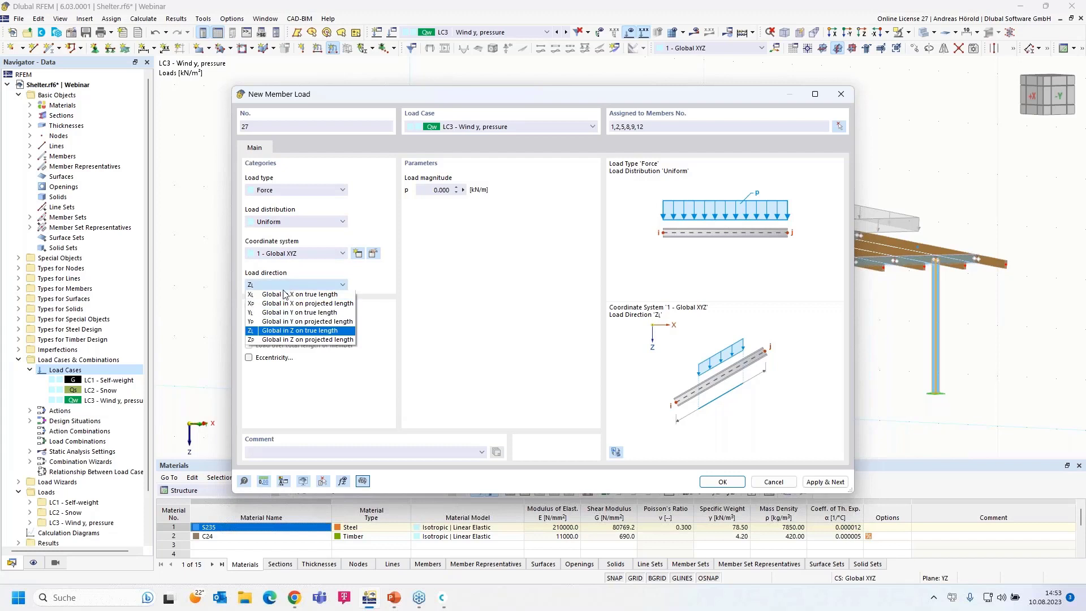
{"action": "left_click", "coordinate": [280, 315]}
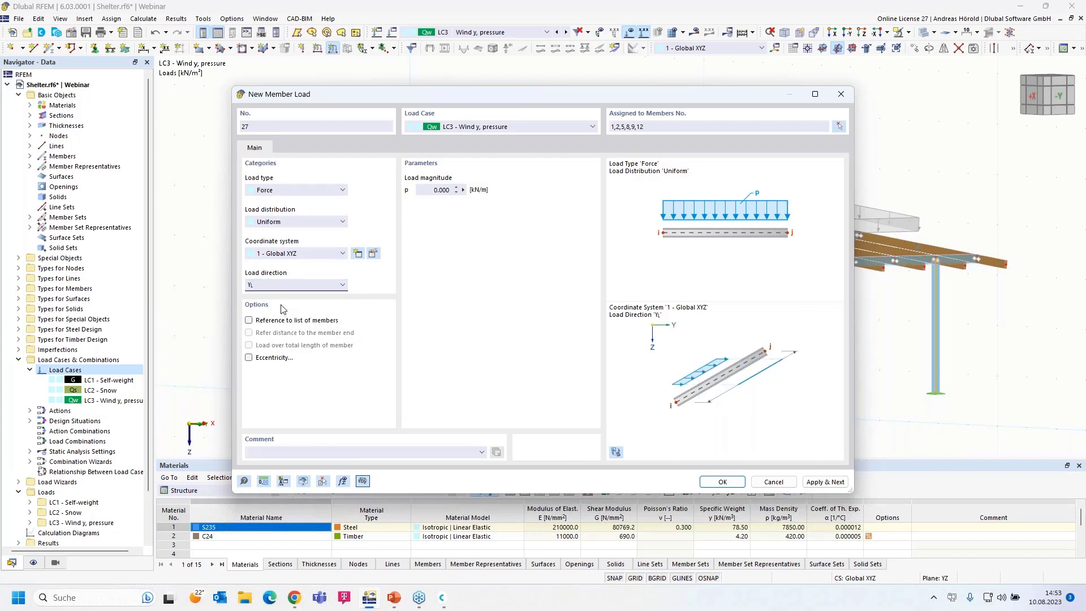
{"action": "left_click", "coordinate": [433, 190]}
{"action": "left_click", "coordinate": [729, 486]}
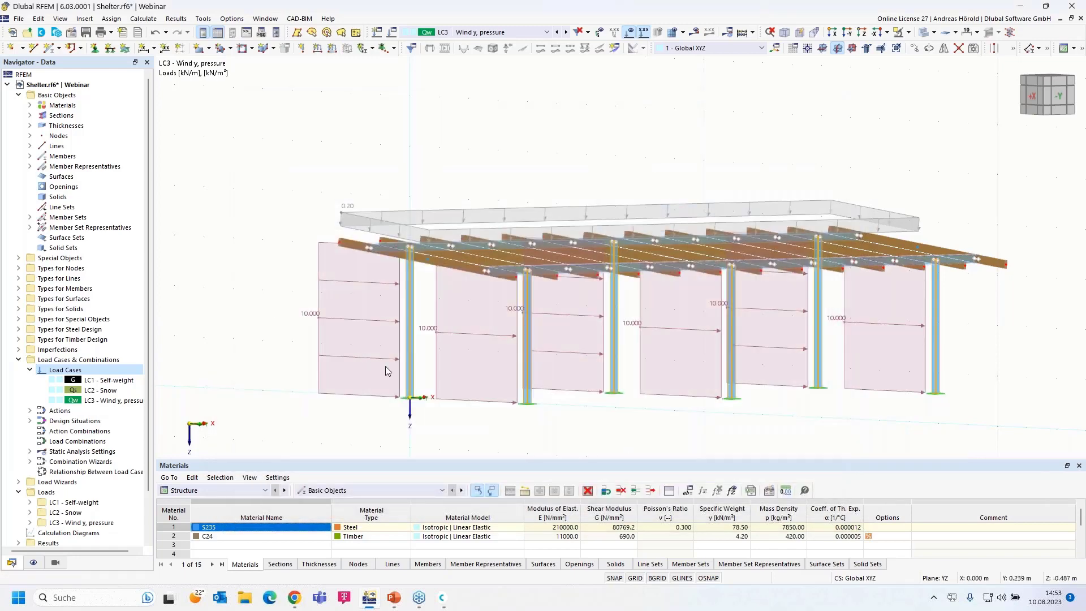
- Edit LC3 member load 27 from the Navigator, lowering its magnitude from 10 to 0.100 kN/m
{"action": "scroll", "coordinate": [382, 337], "scroll_direction": "down", "scroll_amount": 1}
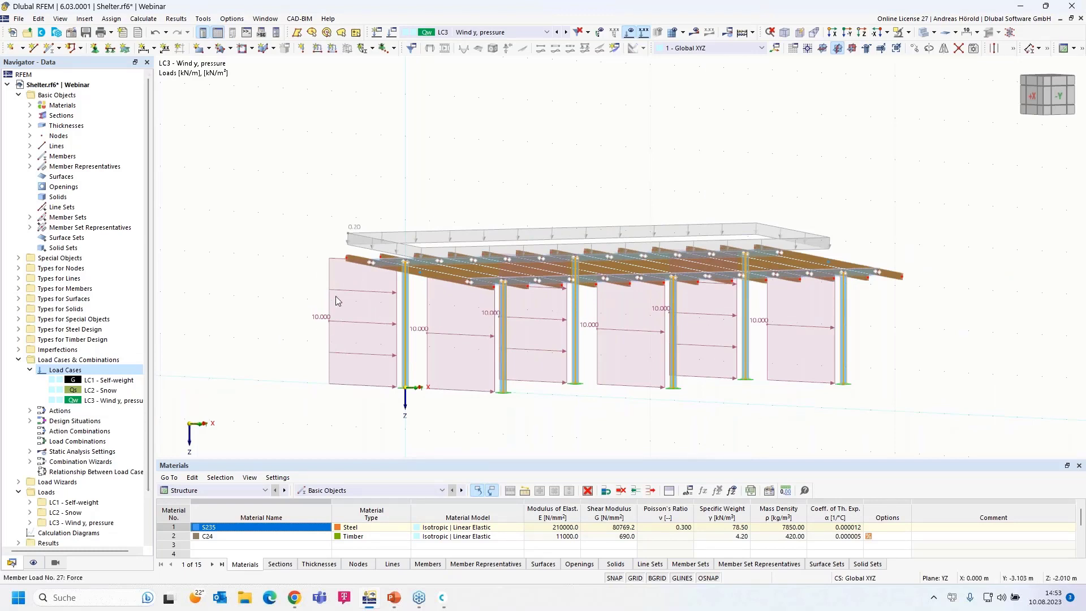
{"action": "left_click", "coordinate": [356, 290]}
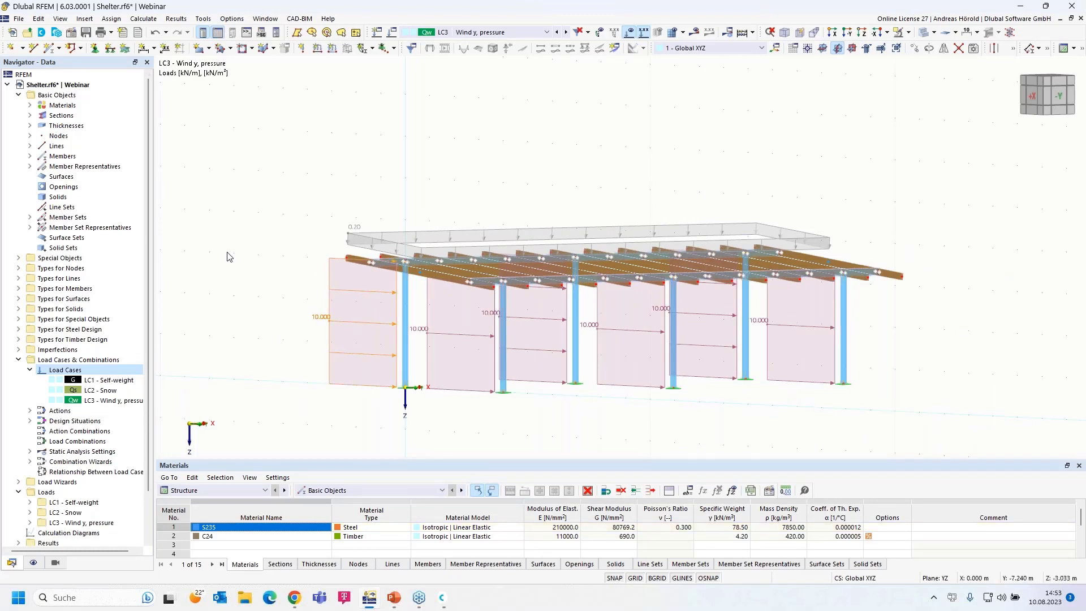
{"action": "scroll", "coordinate": [182, 343], "scroll_direction": "down", "scroll_amount": 3}
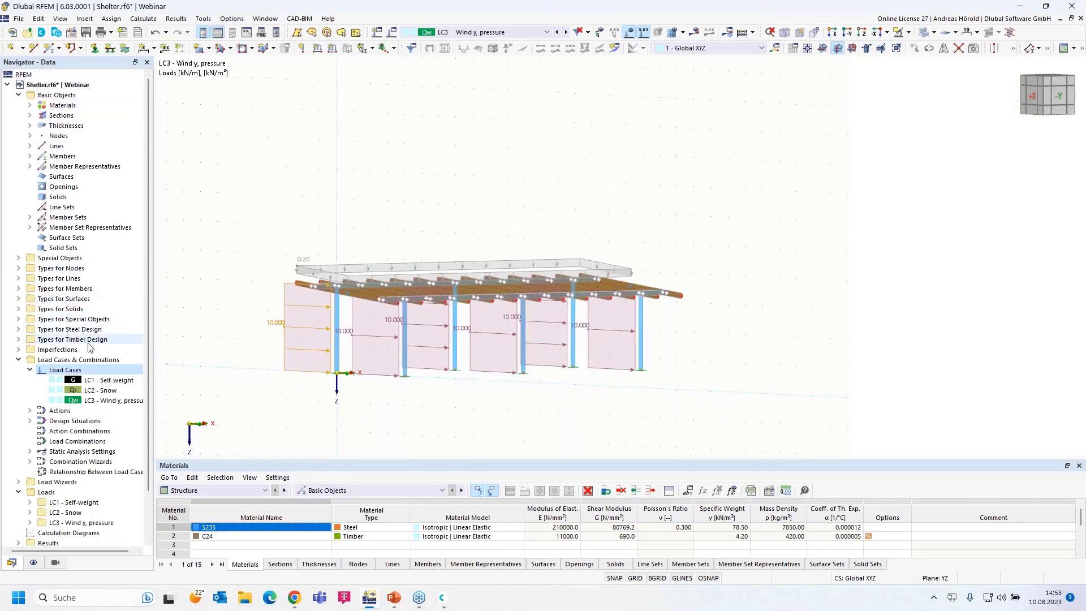
{"action": "scroll", "coordinate": [89, 346], "scroll_direction": "down", "scroll_amount": 2}
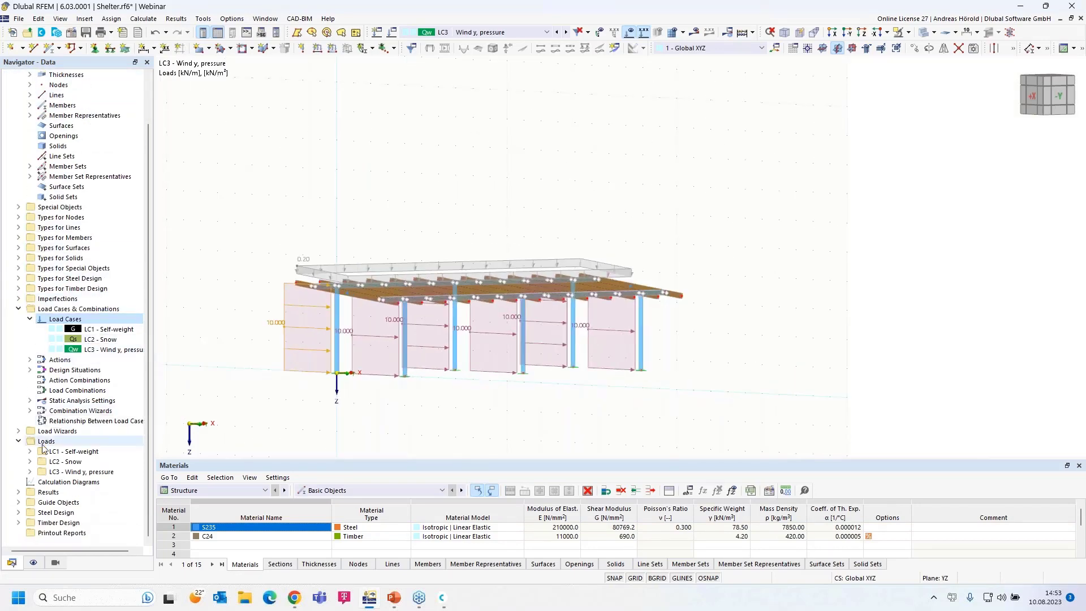
{"action": "left_click", "coordinate": [29, 471]}
{"action": "scroll", "coordinate": [46, 469], "scroll_direction": "down", "scroll_amount": 6}
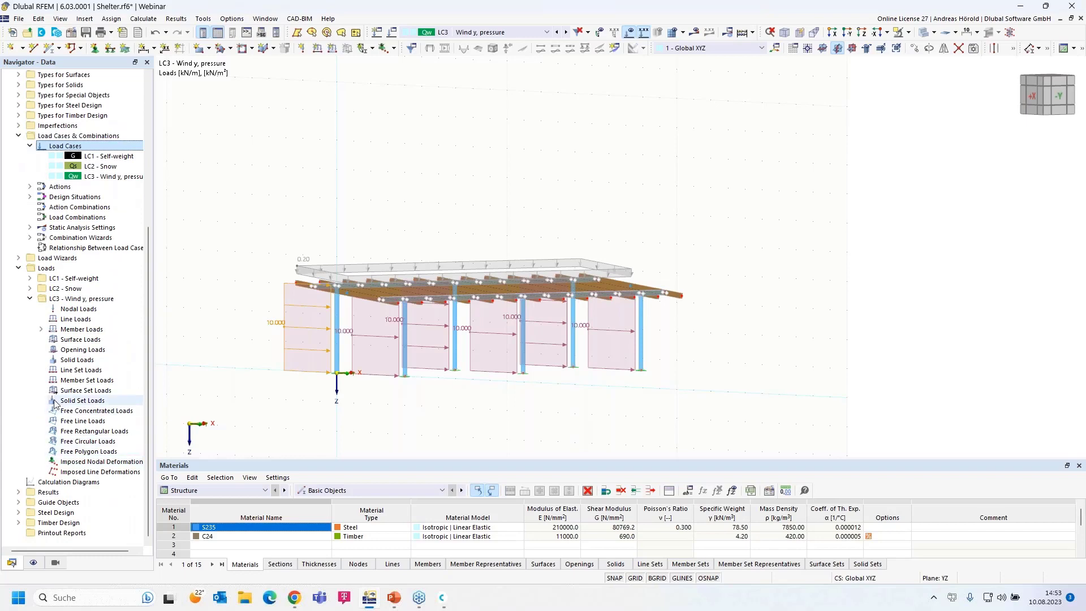
{"action": "left_click", "coordinate": [40, 329]}
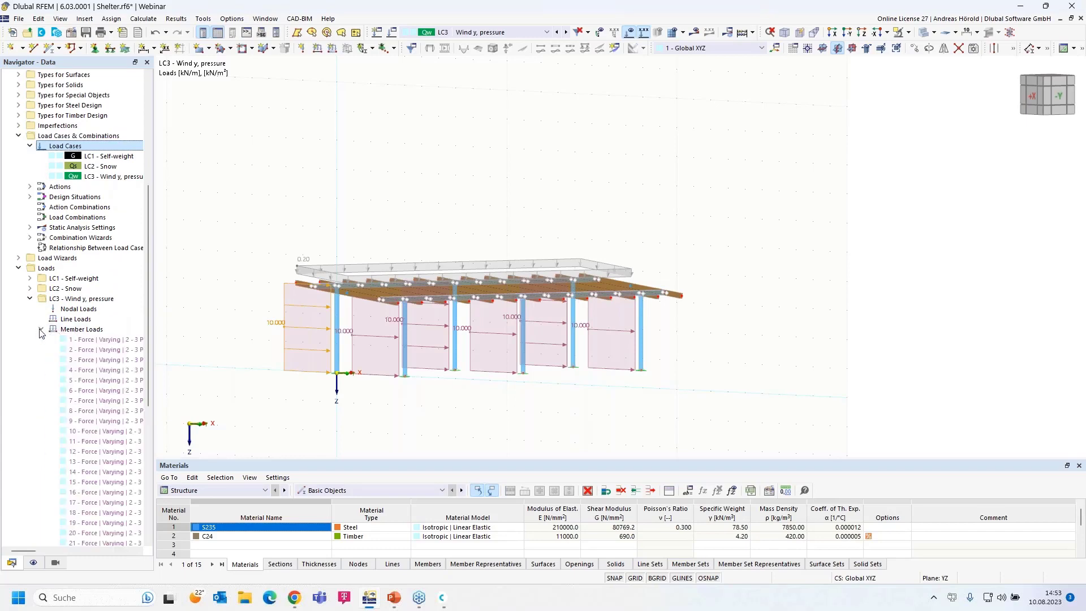
{"action": "scroll", "coordinate": [97, 367], "scroll_direction": "down", "scroll_amount": 6}
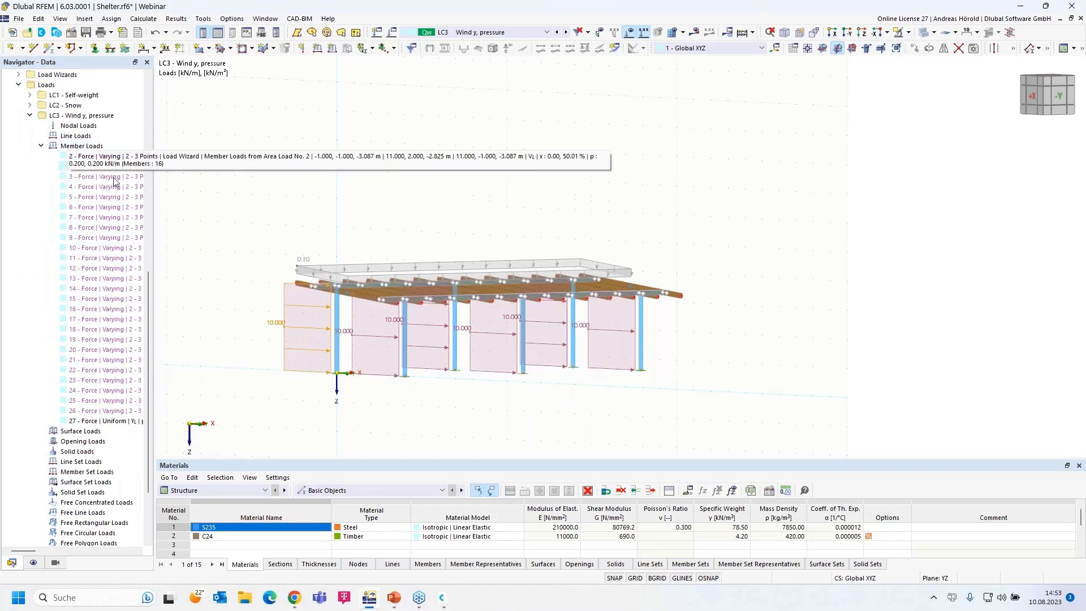
{"action": "double_click", "coordinate": [111, 421]}
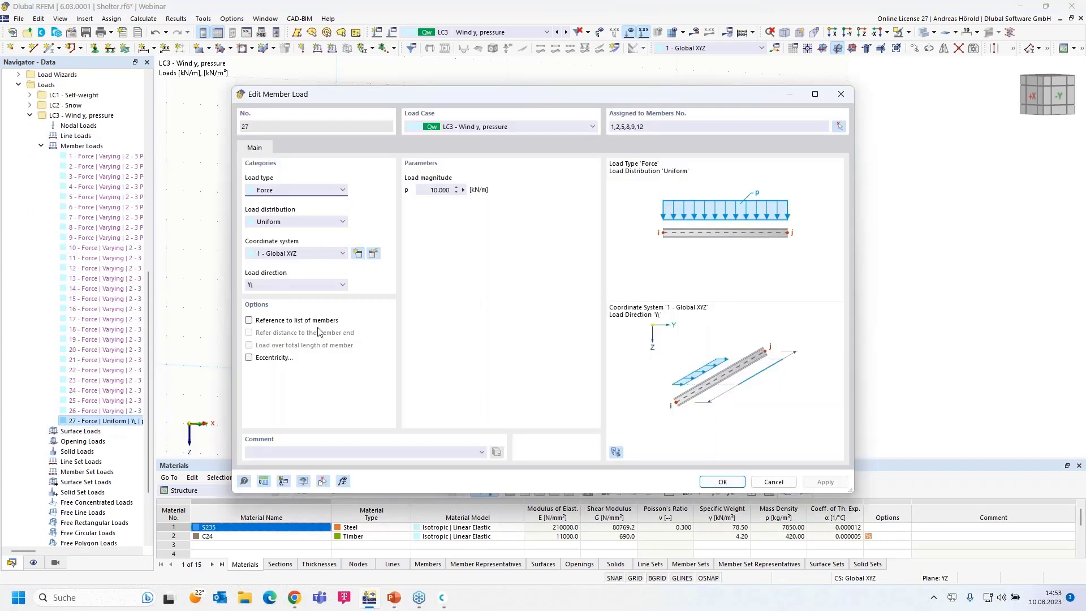
{"action": "left_click", "coordinate": [434, 190]}
{"action": "left_click", "coordinate": [720, 481]}
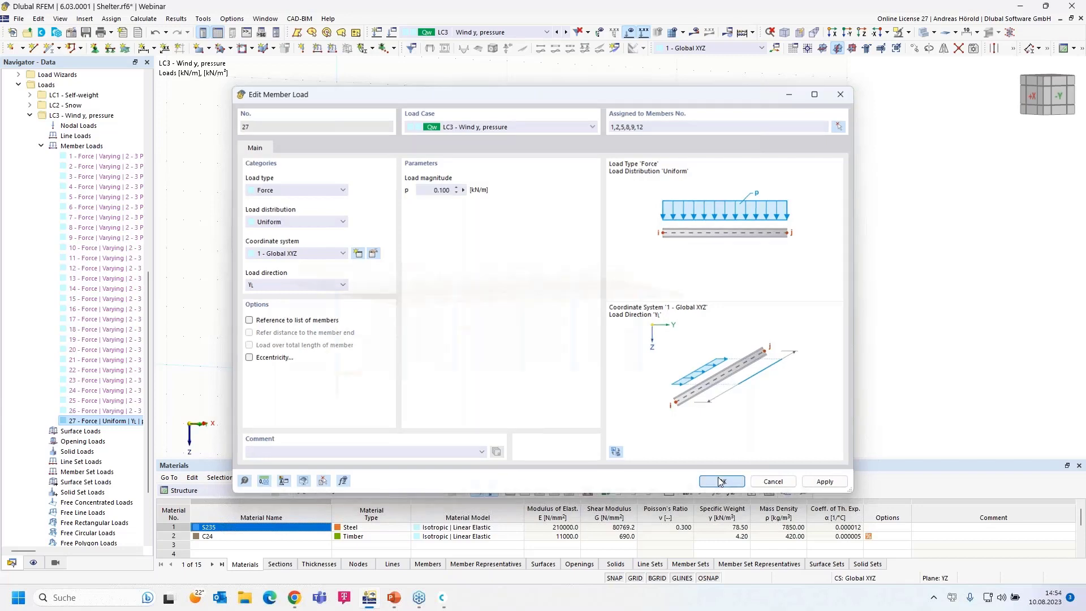
{"action": "middle_click_drag", "start_coordinate": [473, 391], "coordinate": [505, 392], "text": "ctrl"}
{"action": "scroll", "coordinate": [505, 393], "scroll_direction": "up", "scroll_amount": 5}
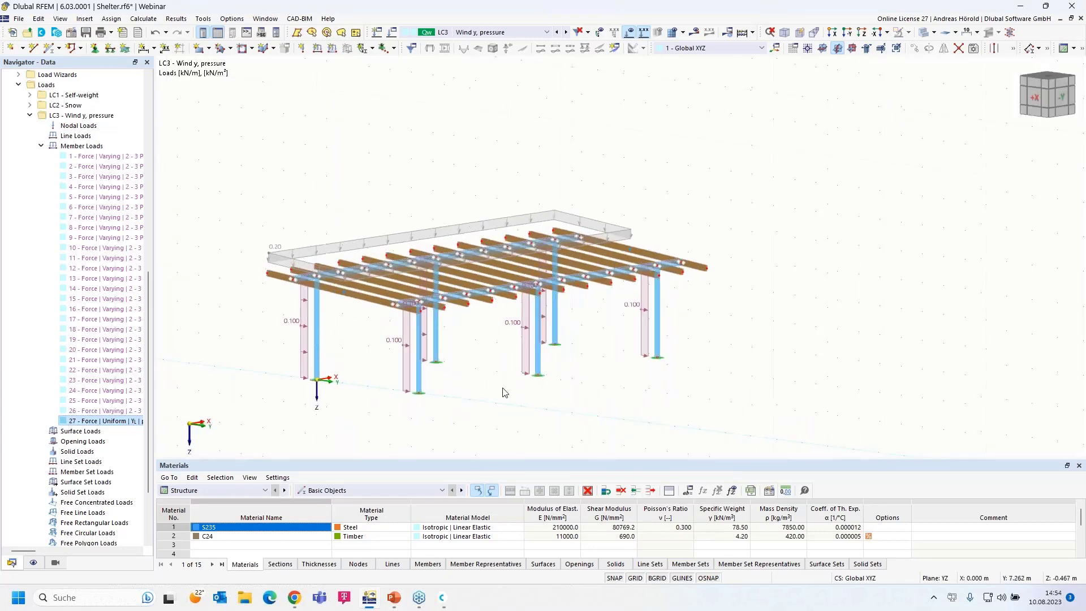
{"action": "middle_click_drag", "start_coordinate": [653, 369], "coordinate": [614, 359], "text": "ctrl"}
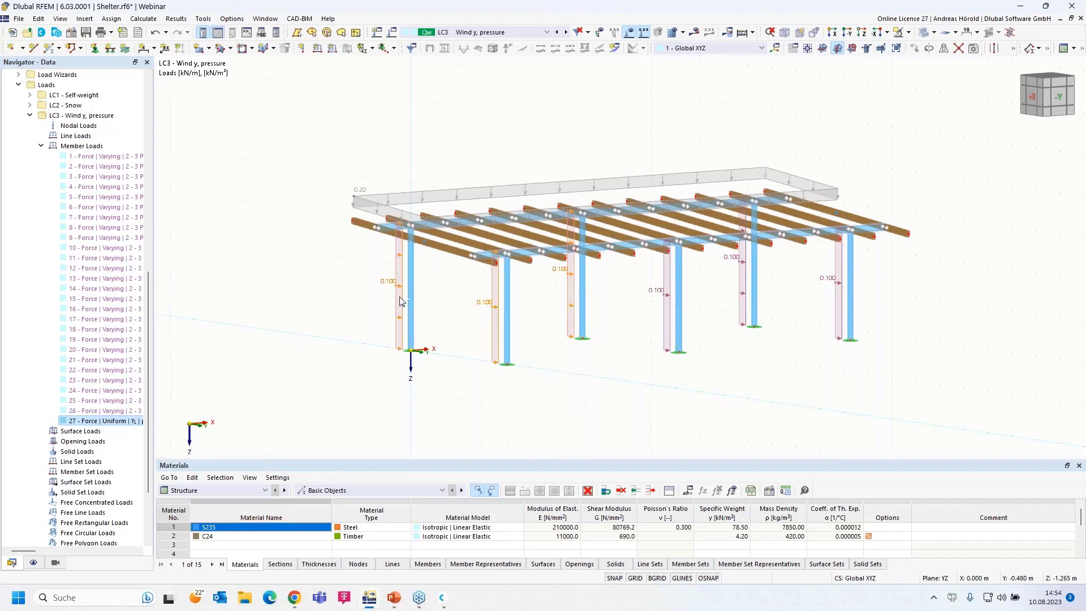
{"action": "left_click", "coordinate": [606, 347]}
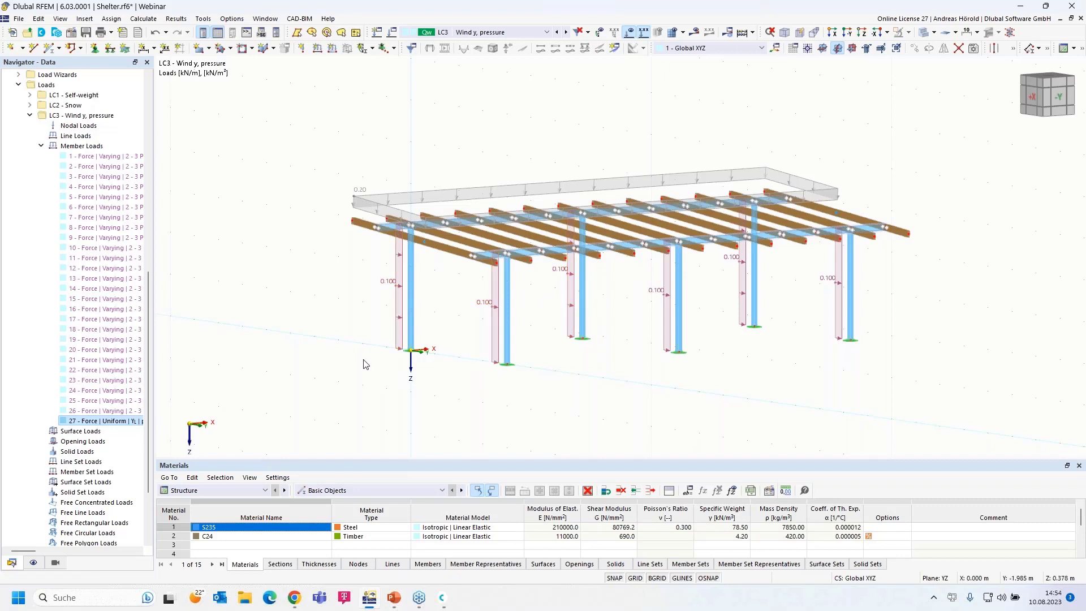
{"action": "middle_click_drag", "start_coordinate": [362, 362], "coordinate": [402, 392], "text": "ctrl"}
{"action": "scroll", "coordinate": [375, 309], "scroll_direction": "up", "scroll_amount": 3}
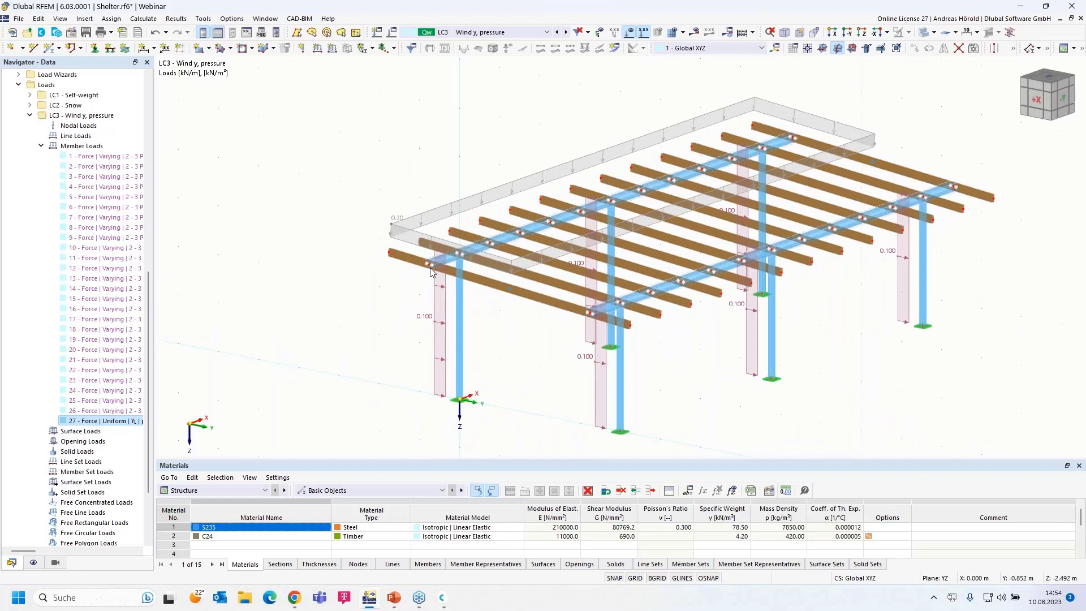
{"action": "mouse_move", "coordinate": [436, 263]}
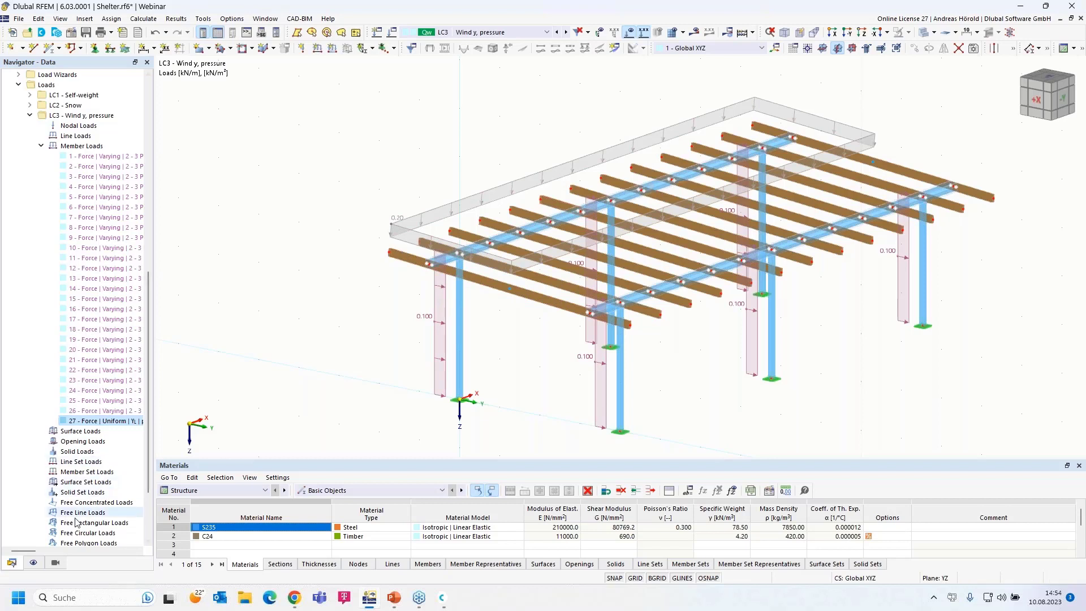
- Make only the S235 steel members visible via Members by Material in the Views settings
{"action": "left_click", "coordinate": [55, 563]}
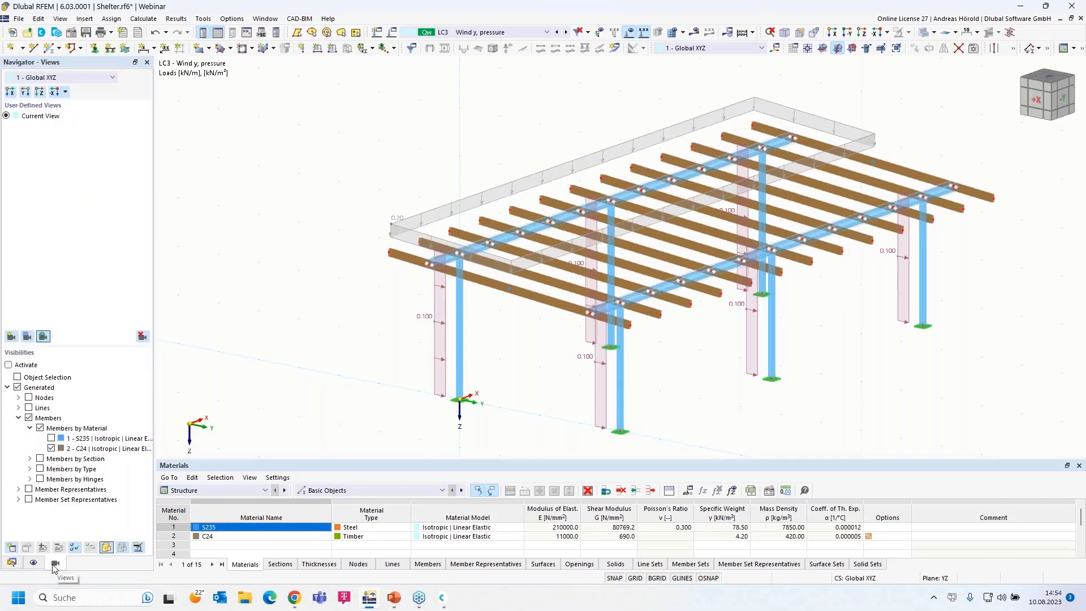
{"action": "left_click", "coordinate": [51, 439]}
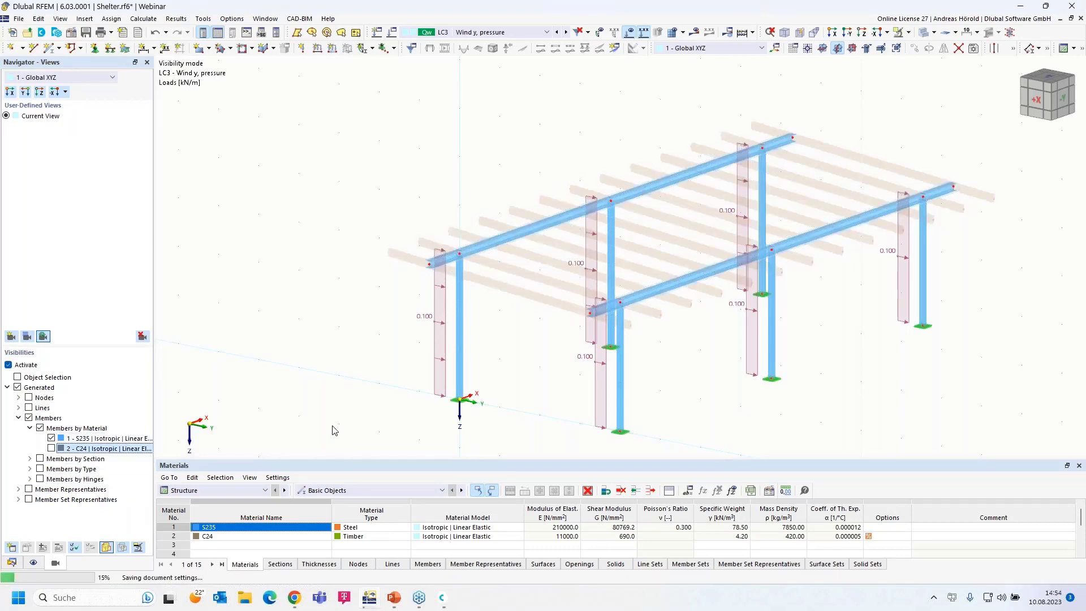
{"action": "middle_click_drag", "start_coordinate": [363, 422], "coordinate": [387, 413], "text": "ctrl"}
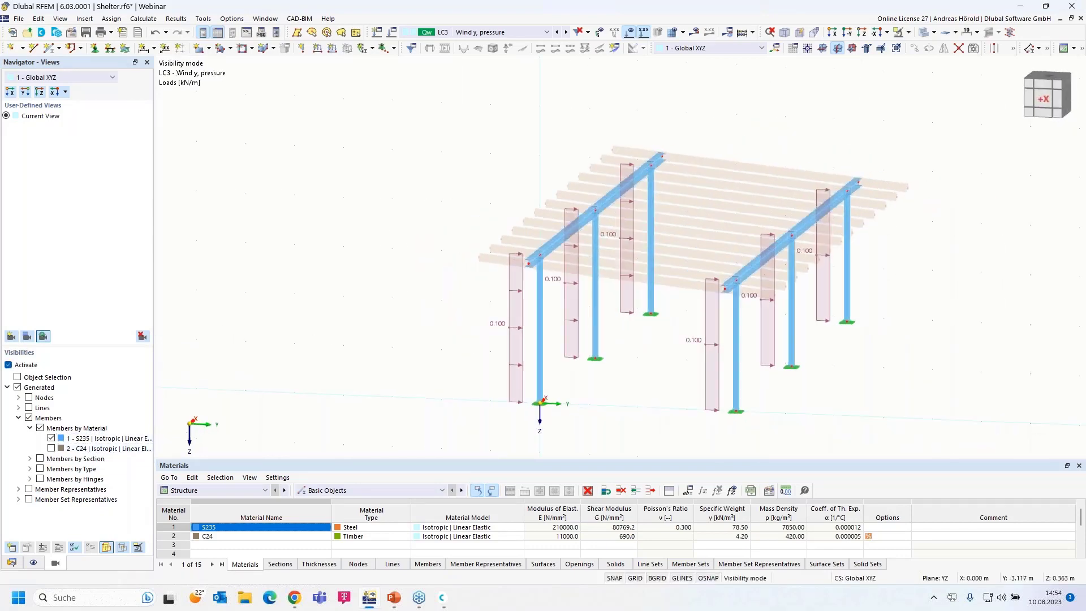
{"action": "scroll", "coordinate": [424, 336], "scroll_direction": "up", "scroll_amount": 1}
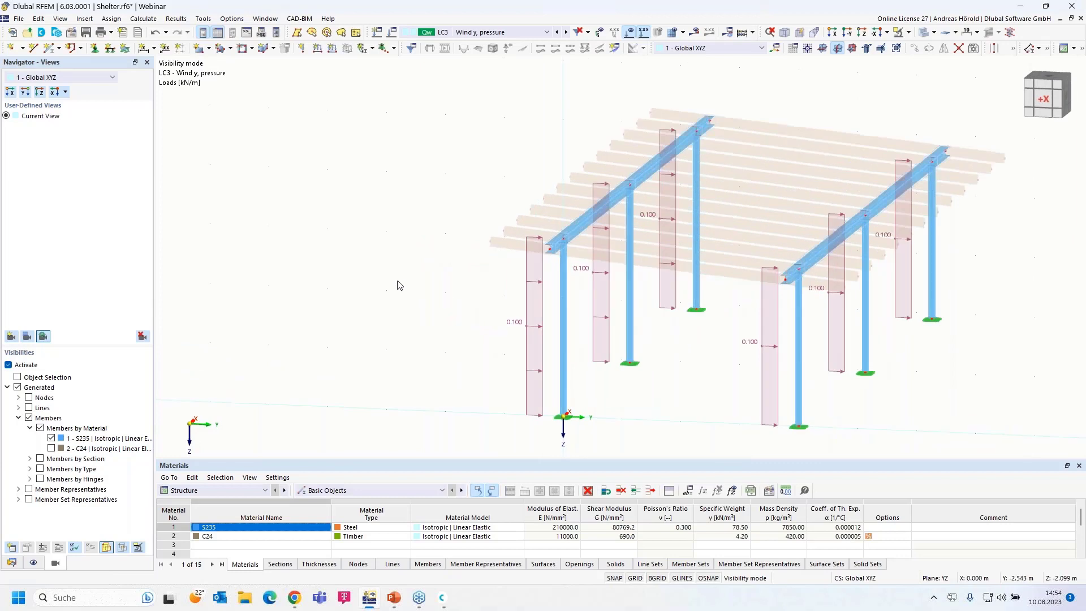
- Add LC3 member load 28, a uniform 0.550 kN/m force in YL, to the window-selected left beams
{"action": "left_click", "coordinate": [331, 50]}
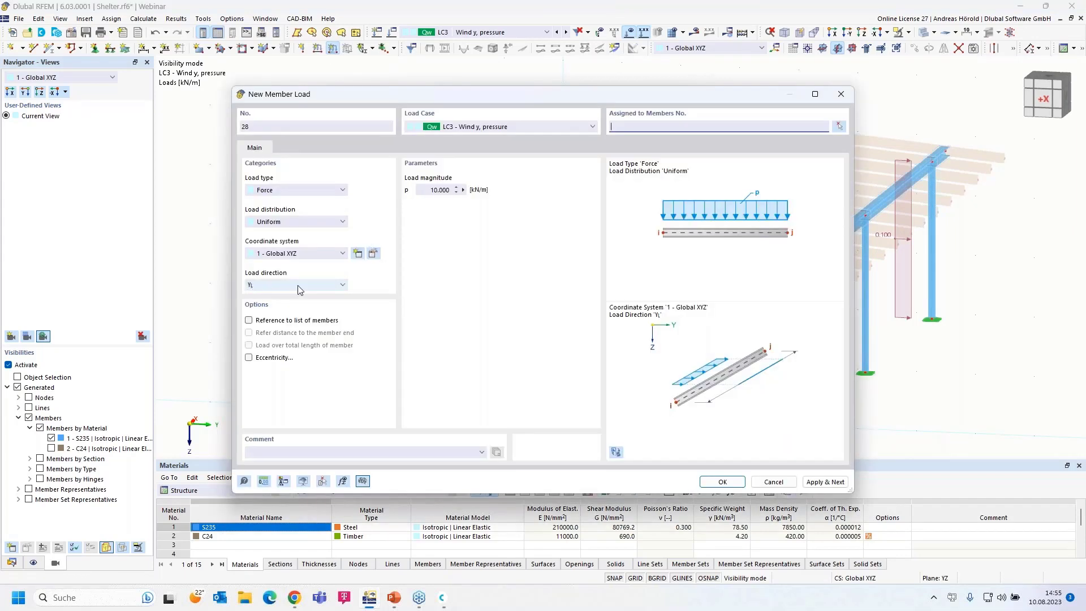
{"action": "left_click", "coordinate": [426, 192]}
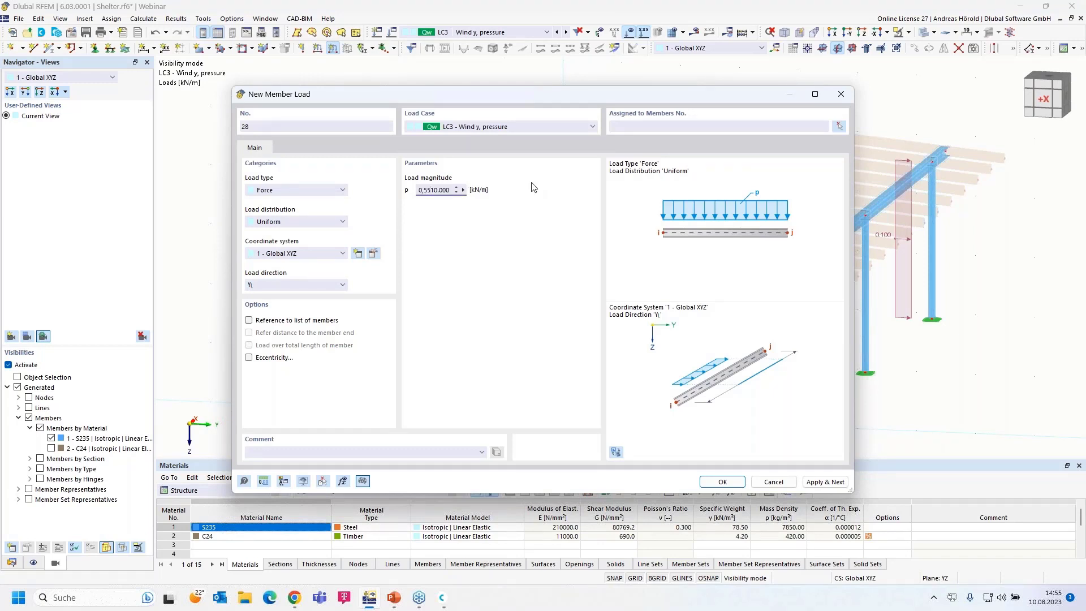
{"action": "key", "text": "Delete"}
{"action": "key", "text": "Delete"}
{"action": "key", "text": "Delete"}
{"action": "key", "text": "Delete"}
{"action": "key", "text": "Delete"}
{"action": "left_click", "coordinate": [722, 481]}
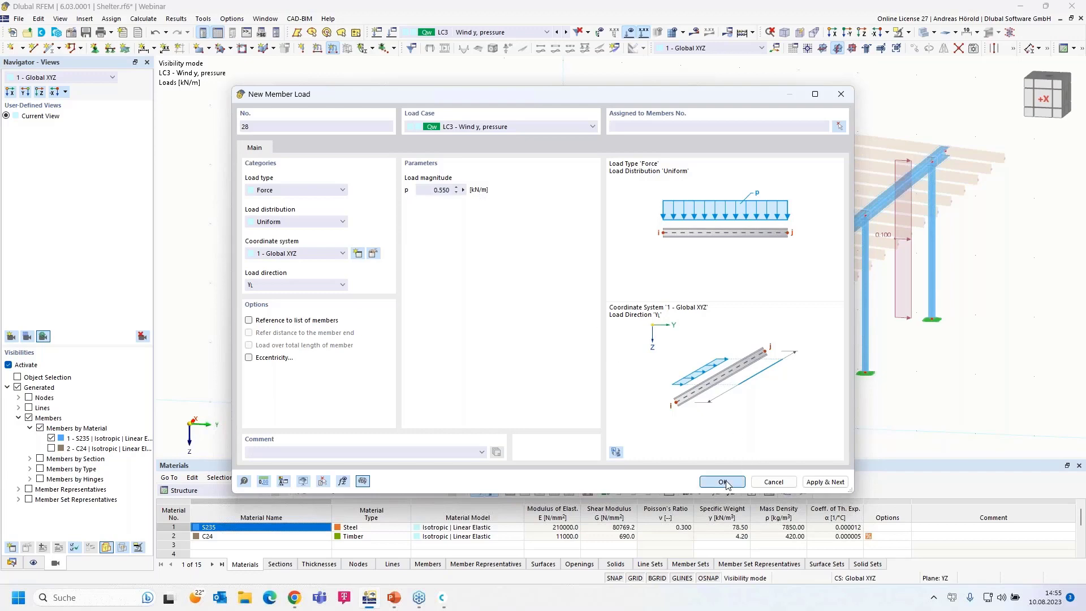
{"action": "left_click_drag", "start_coordinate": [478, 274], "coordinate": [770, 93]}
{"action": "left_click", "coordinate": [155, 167]}
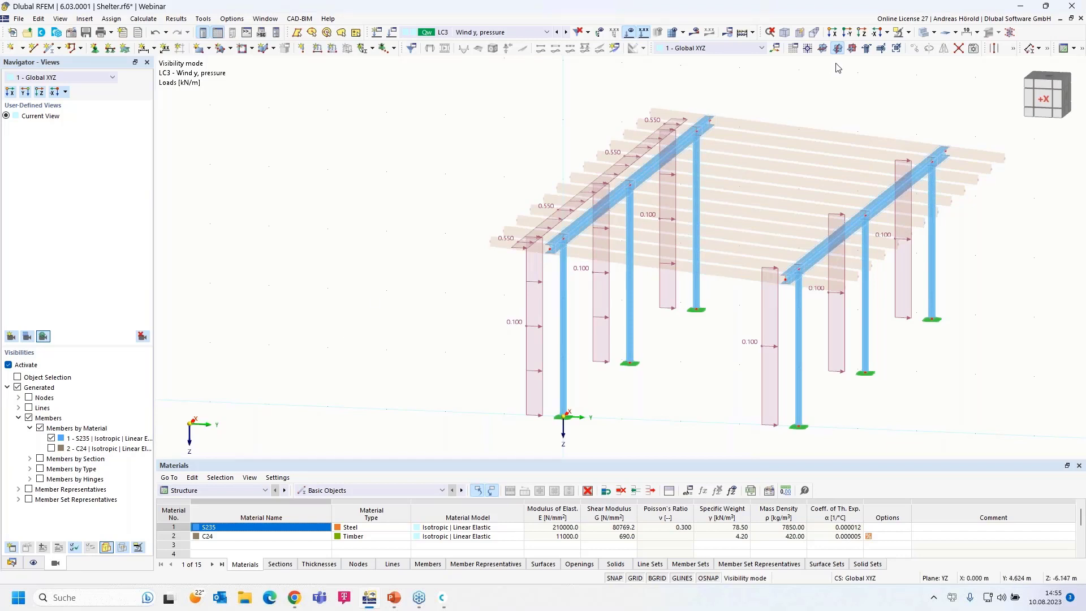
- Turn off visibility mode so the whole shelter model shows again
{"action": "left_click", "coordinate": [908, 33]}
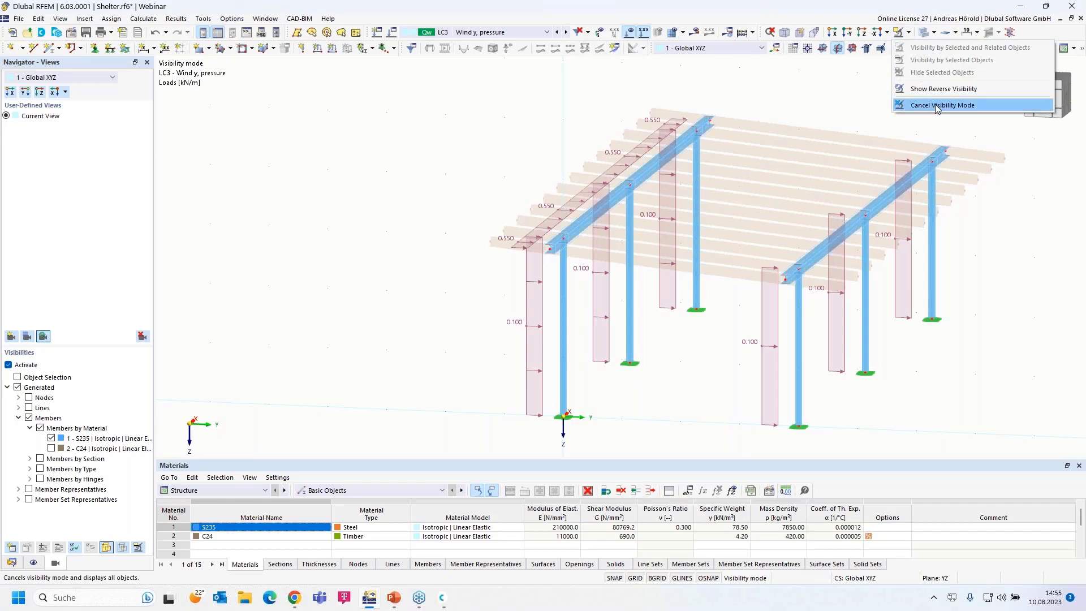
{"action": "left_click", "coordinate": [939, 105]}
{"action": "middle_click_drag", "start_coordinate": [684, 368], "coordinate": [500, 382]}
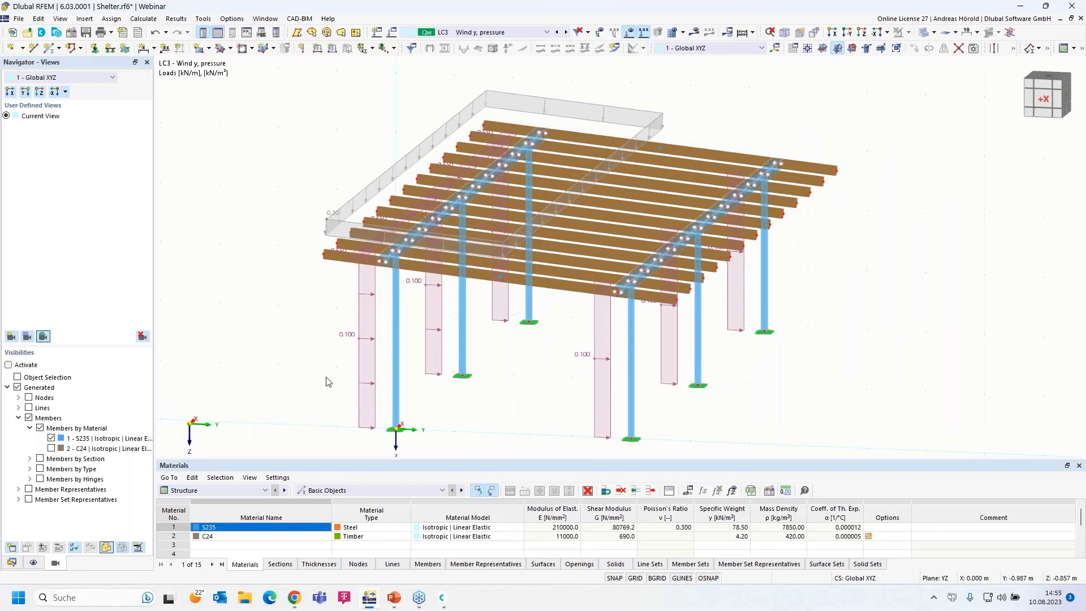
- Switch the Navigator to Data, collapse LC3 and bring up the Load Cases & Combinations options
{"action": "left_click", "coordinate": [12, 562]}
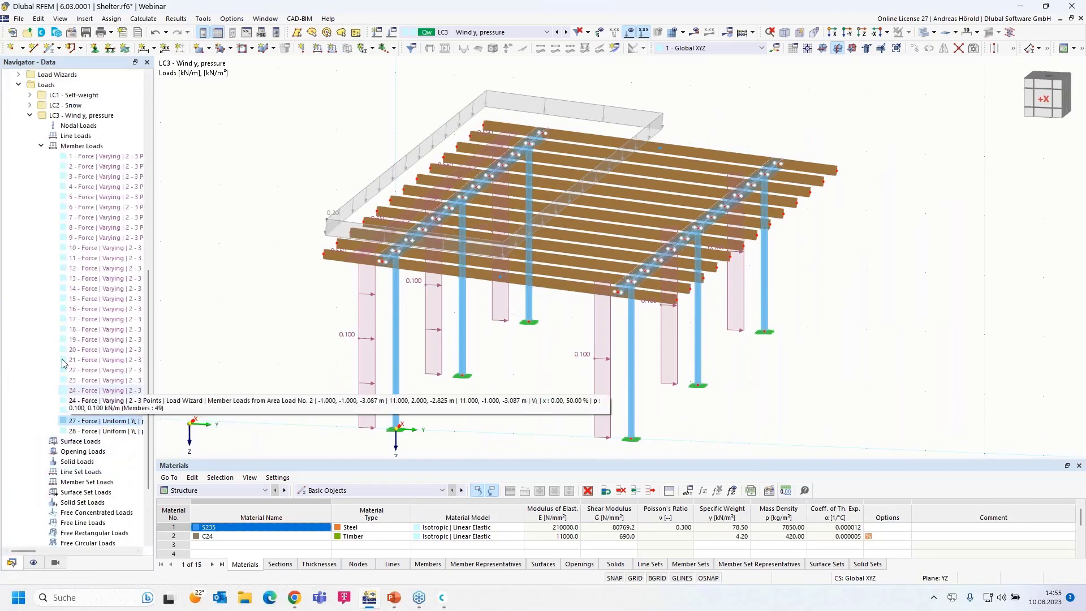
{"action": "left_click", "coordinate": [29, 115]}
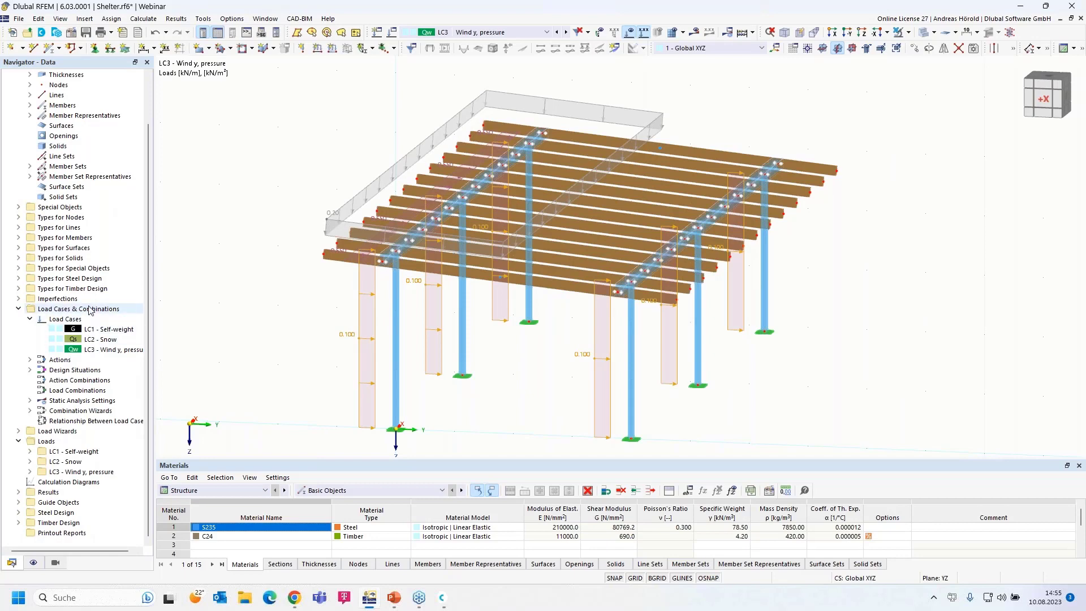
{"action": "right_click", "coordinate": [90, 310]}
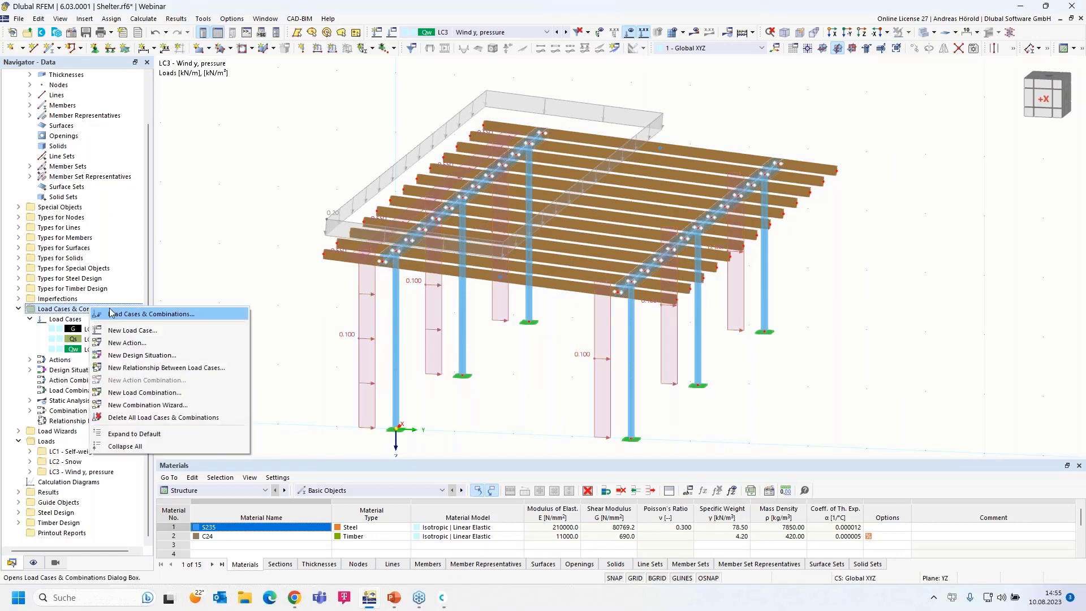
- Copy LC3 'Wind y, pressure' as LC4 and rename it 'Wind y, suction'
{"action": "left_click", "coordinate": [143, 315]}
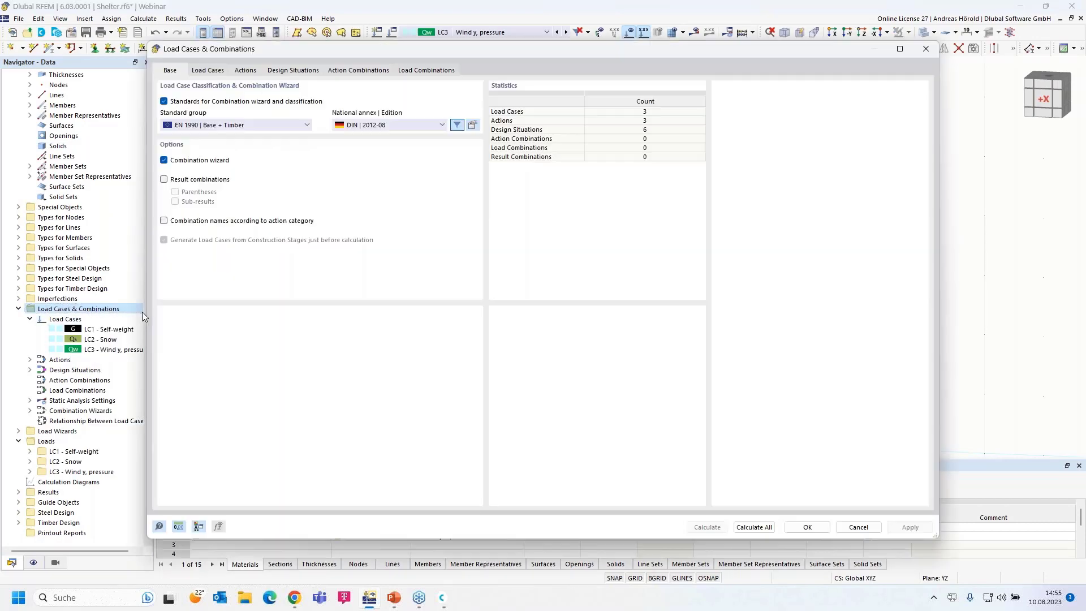
{"action": "left_click", "coordinate": [207, 70]}
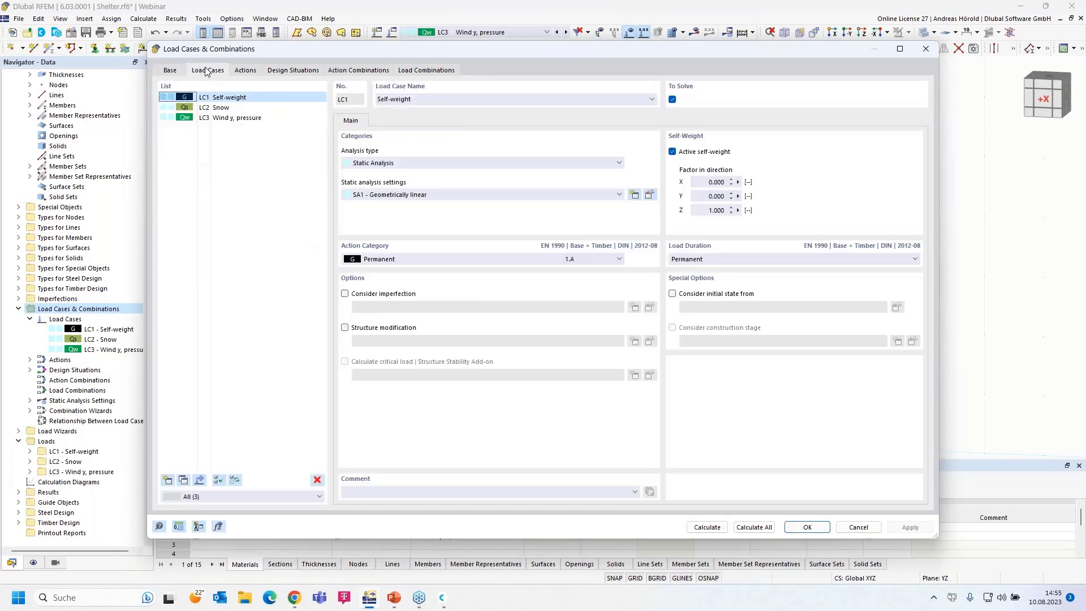
{"action": "left_click", "coordinate": [232, 119]}
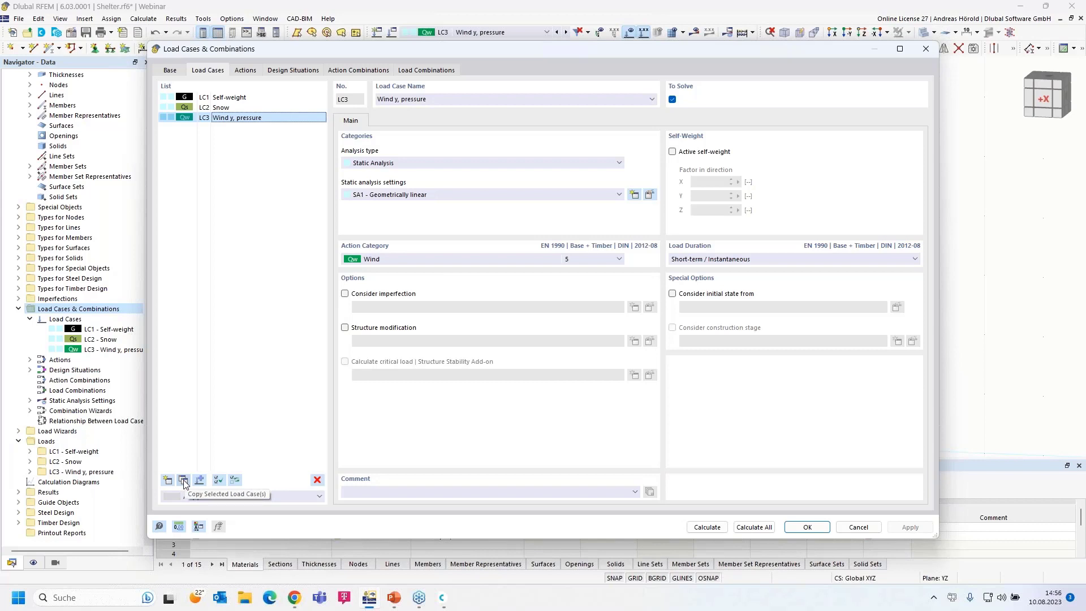
{"action": "left_click", "coordinate": [184, 481]}
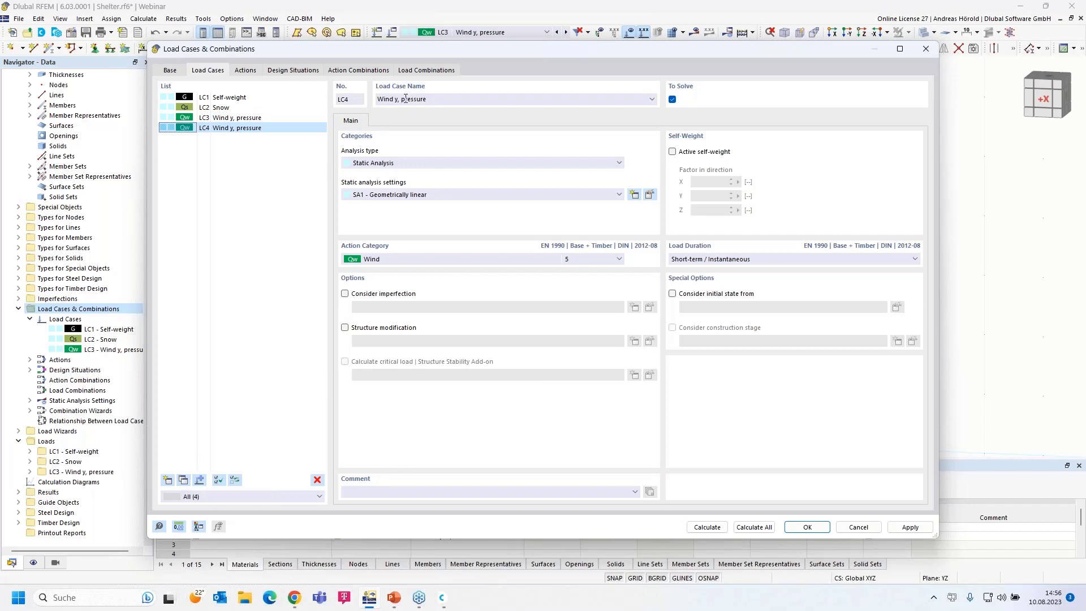
{"action": "left_click_drag", "start_coordinate": [401, 99], "coordinate": [492, 101]}
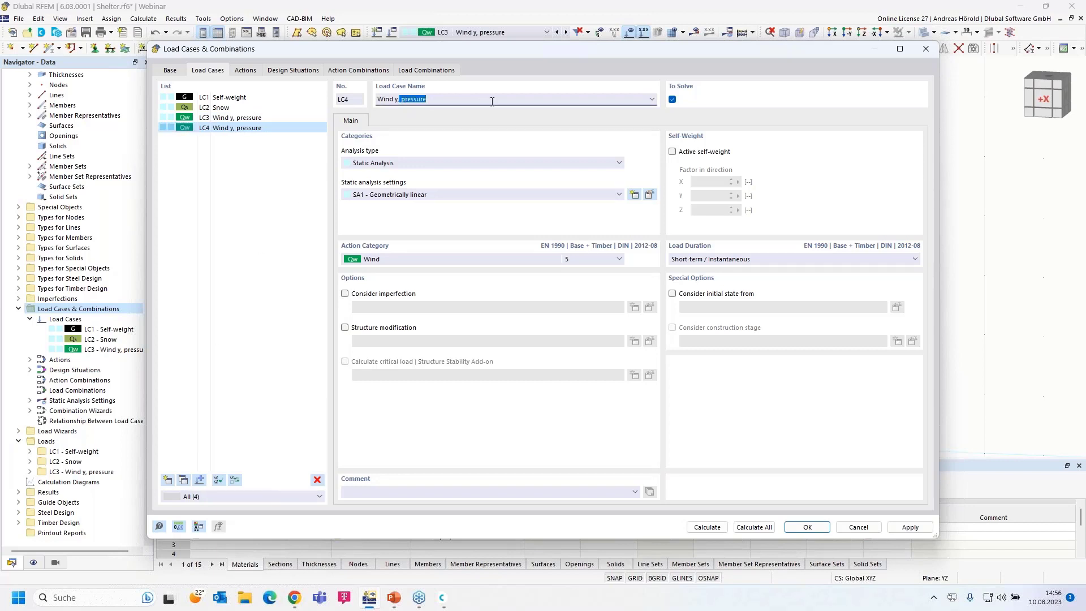
{"action": "key", "text": "BackSpace"}
{"action": "type", "text": "suction"}
{"action": "left_click", "coordinate": [807, 528]}
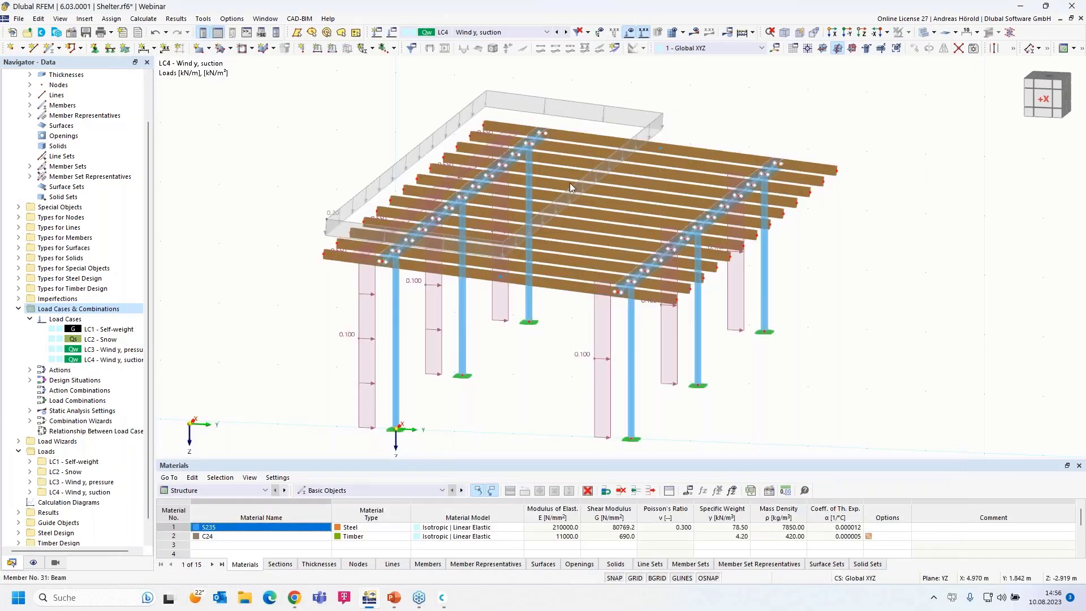
- Change LC4's area-load wizard magnitude from 0.20 to −0.1 kN/m² in local z
{"action": "double_click", "coordinate": [537, 102]}
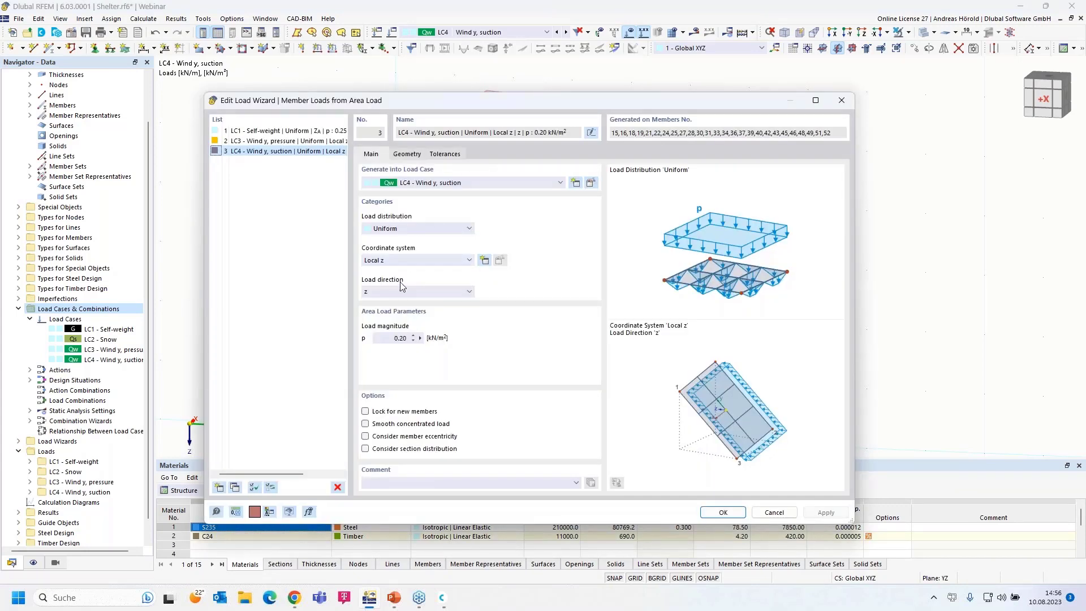
{"action": "left_click", "coordinate": [404, 337]}
{"action": "left_click", "coordinate": [723, 512]}
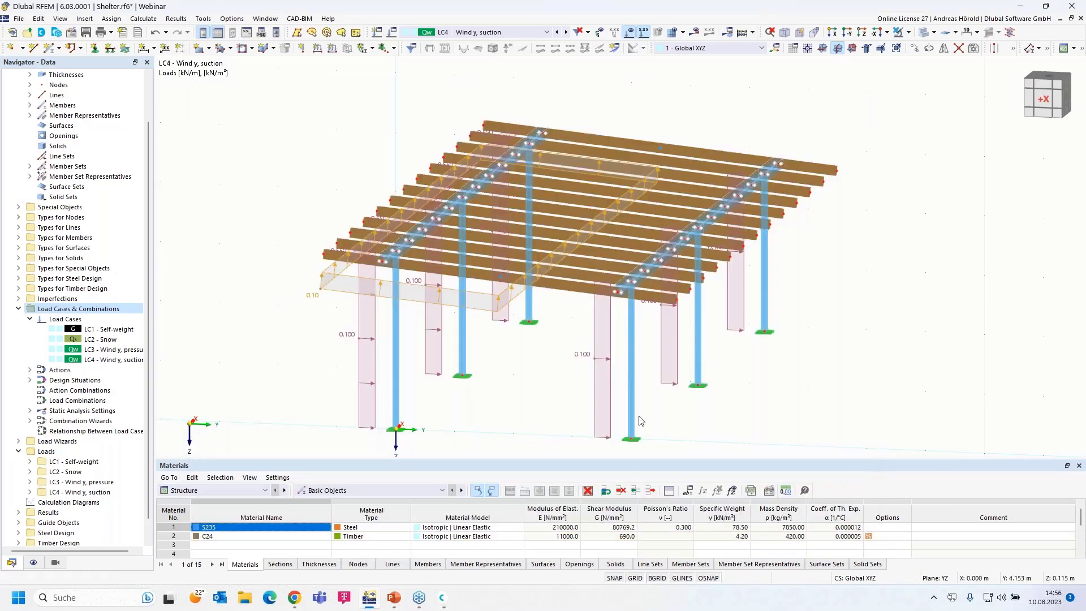
{"action": "middle_click_drag", "start_coordinate": [771, 448], "coordinate": [740, 425], "text": "ctrl"}
{"action": "right_click_drag", "start_coordinate": [739, 425], "coordinate": [740, 428]}
{"action": "left_click", "coordinate": [659, 156]}
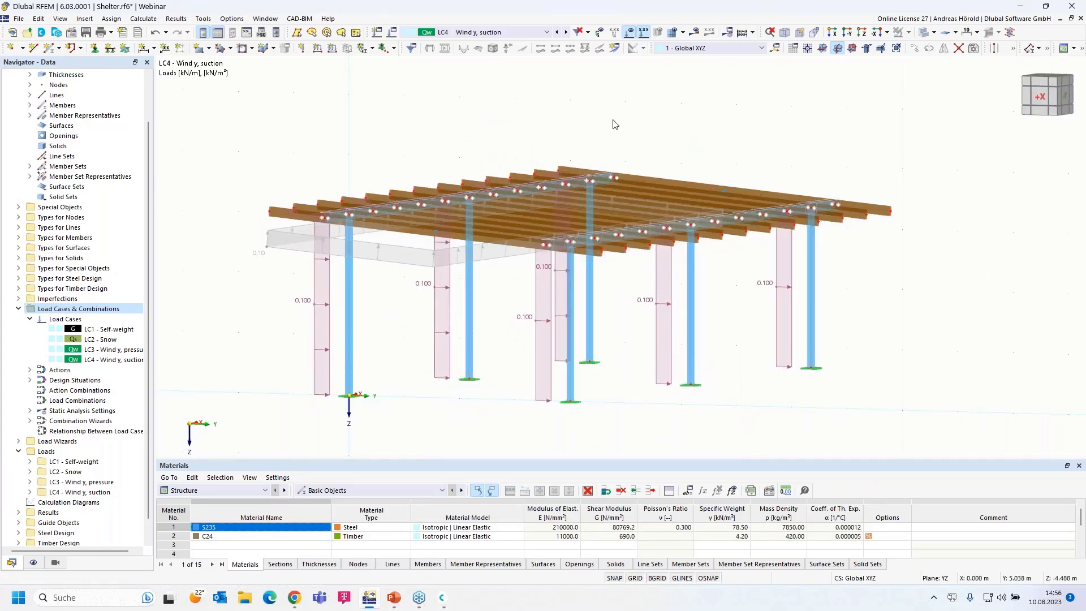
{"action": "left_click", "coordinate": [557, 32]}
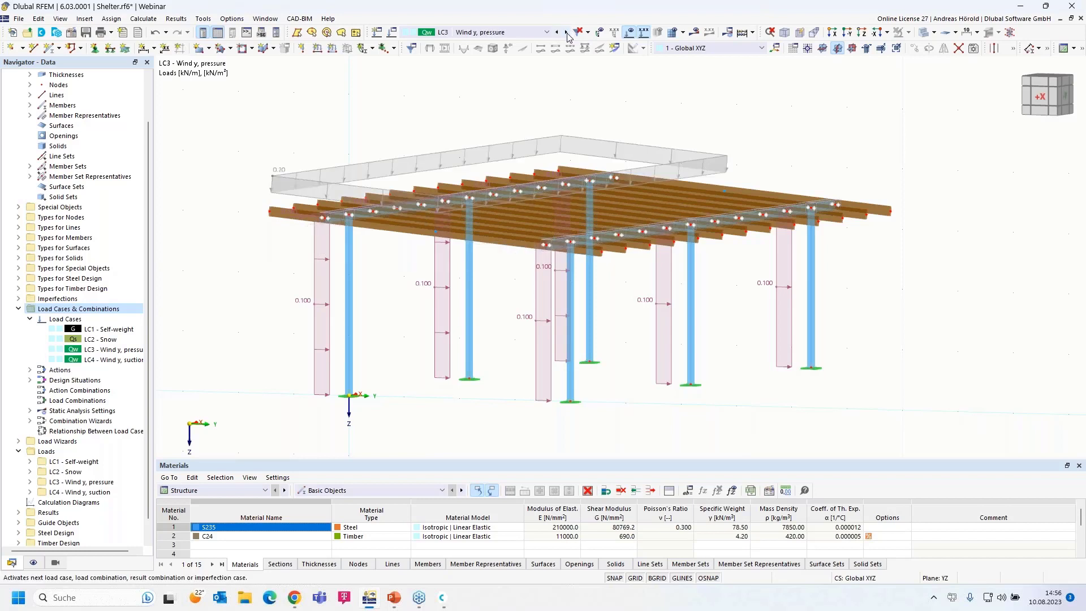
{"action": "left_click", "coordinate": [566, 32]}
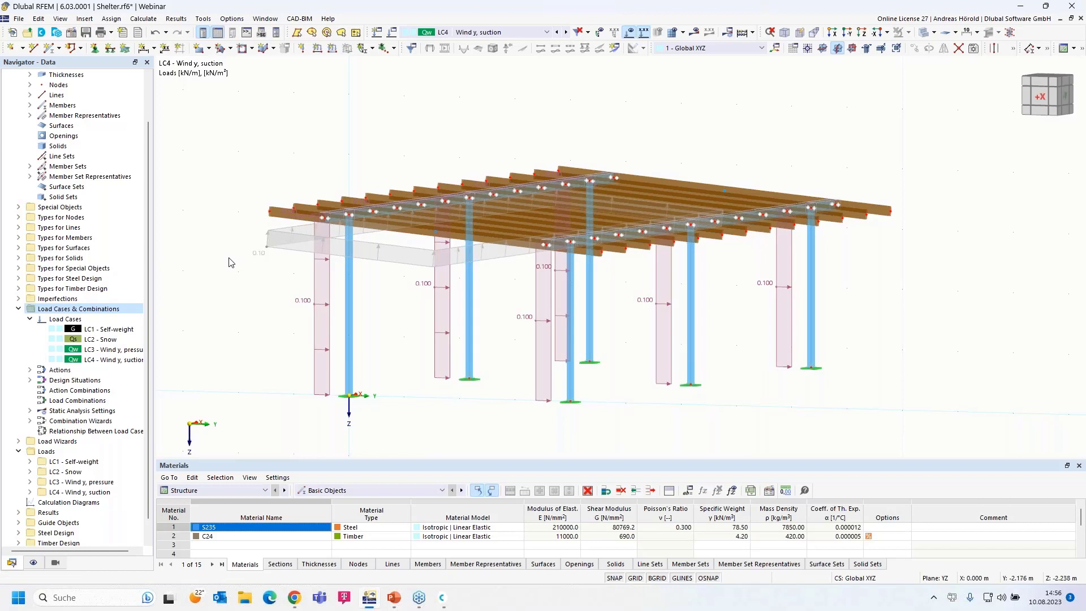
{"action": "scroll", "coordinate": [229, 262], "scroll_direction": "down", "scroll_amount": 1}
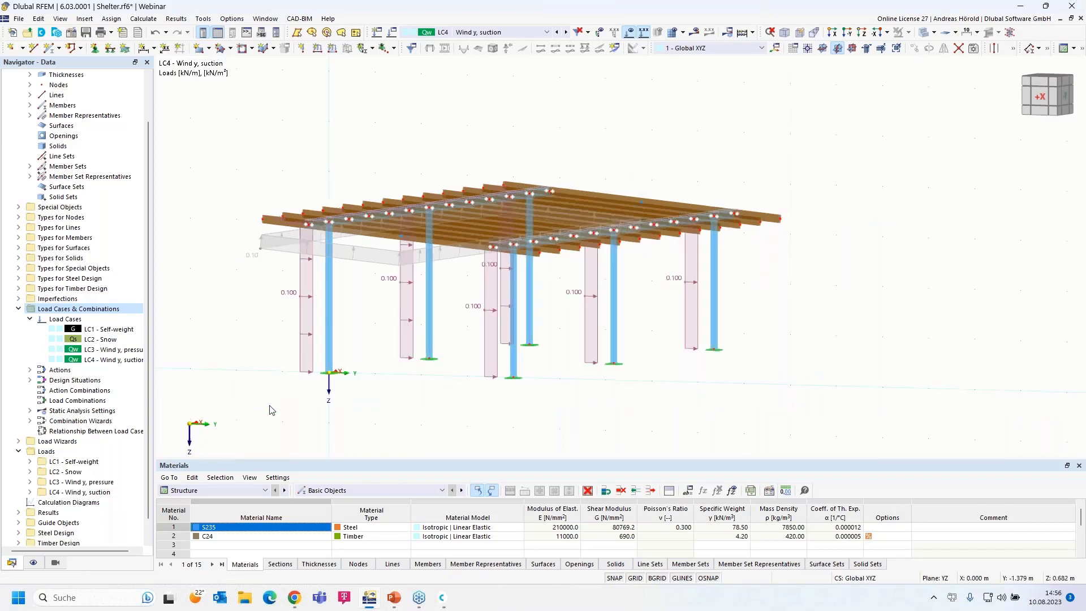
{"action": "middle_click_drag", "start_coordinate": [294, 422], "coordinate": [358, 383], "text": "ctrl"}
{"action": "scroll", "coordinate": [268, 425], "scroll_direction": "down", "scroll_amount": 1}
{"action": "scroll", "coordinate": [362, 398], "scroll_direction": "up", "scroll_amount": 1}
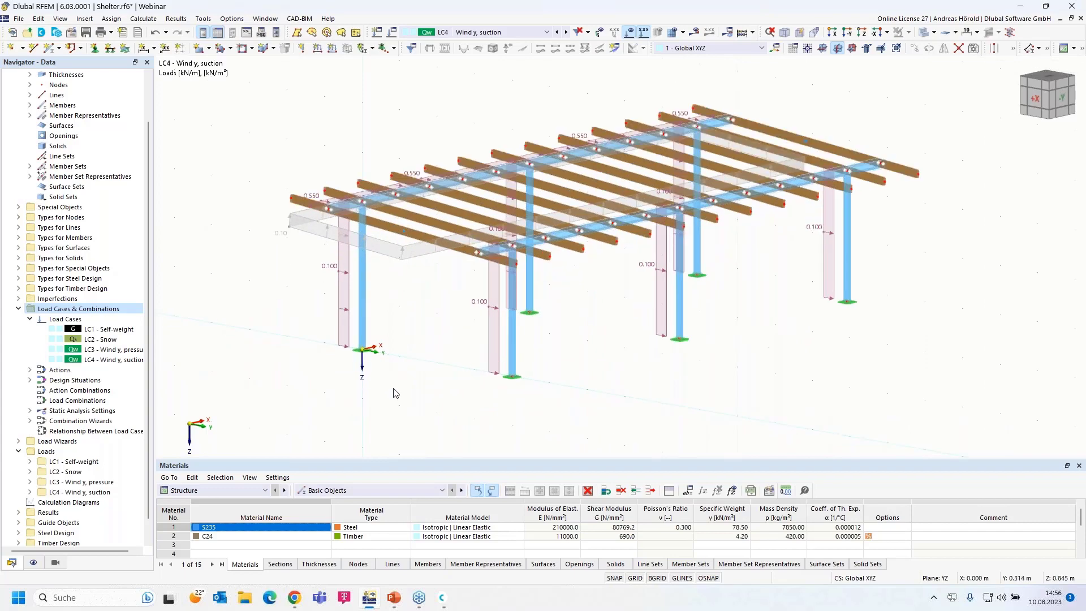
{"action": "scroll", "coordinate": [411, 389], "scroll_direction": "up", "scroll_amount": 1}
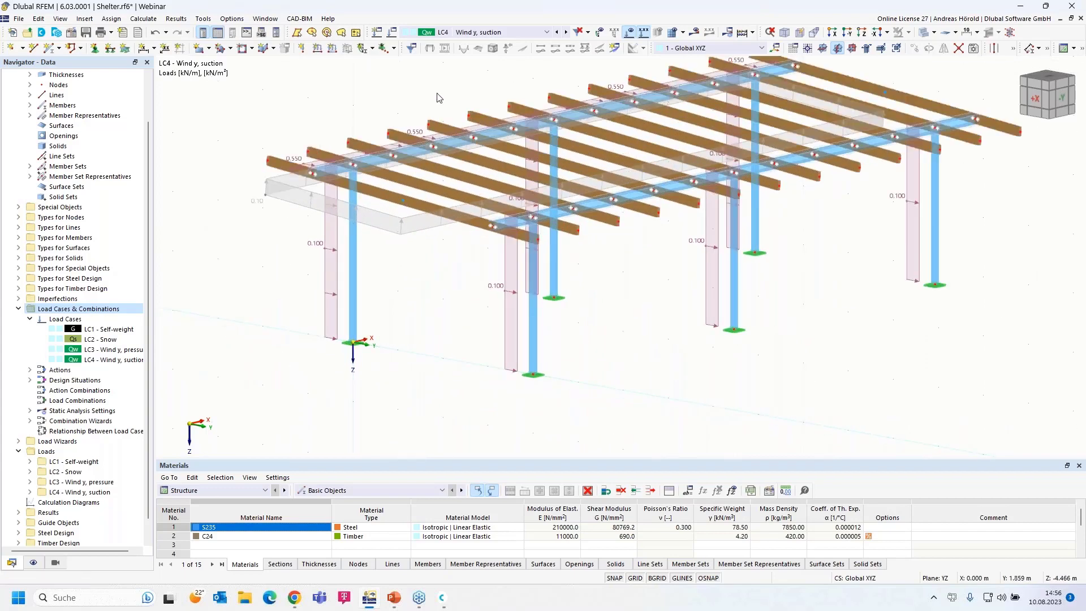
- Add new Wind load case LC5 named 'Wind x, pressure'
{"action": "left_click", "coordinate": [389, 34]}
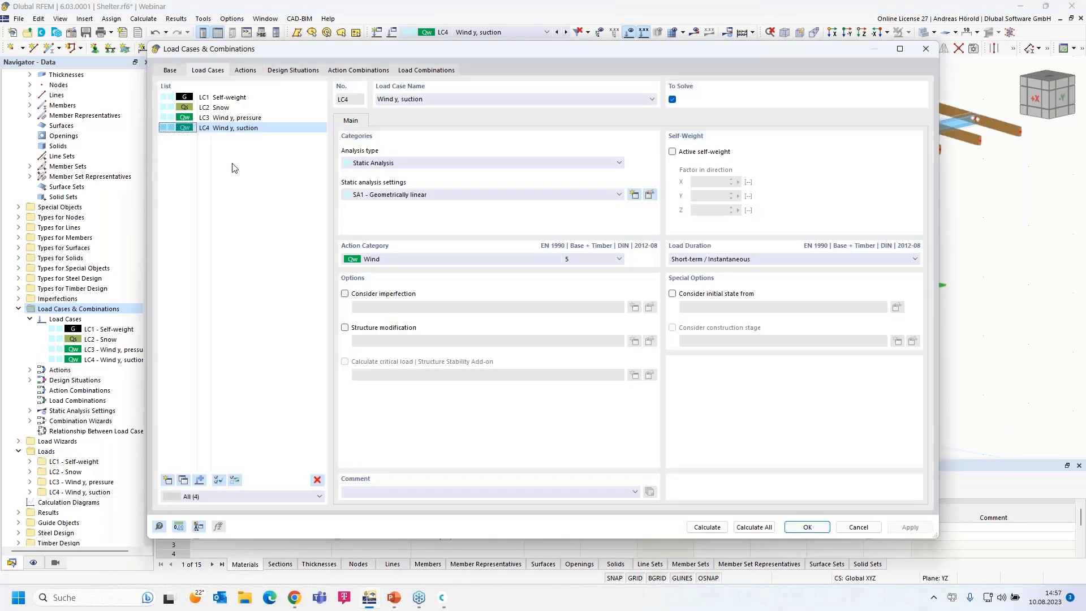
{"action": "left_click", "coordinate": [923, 51]}
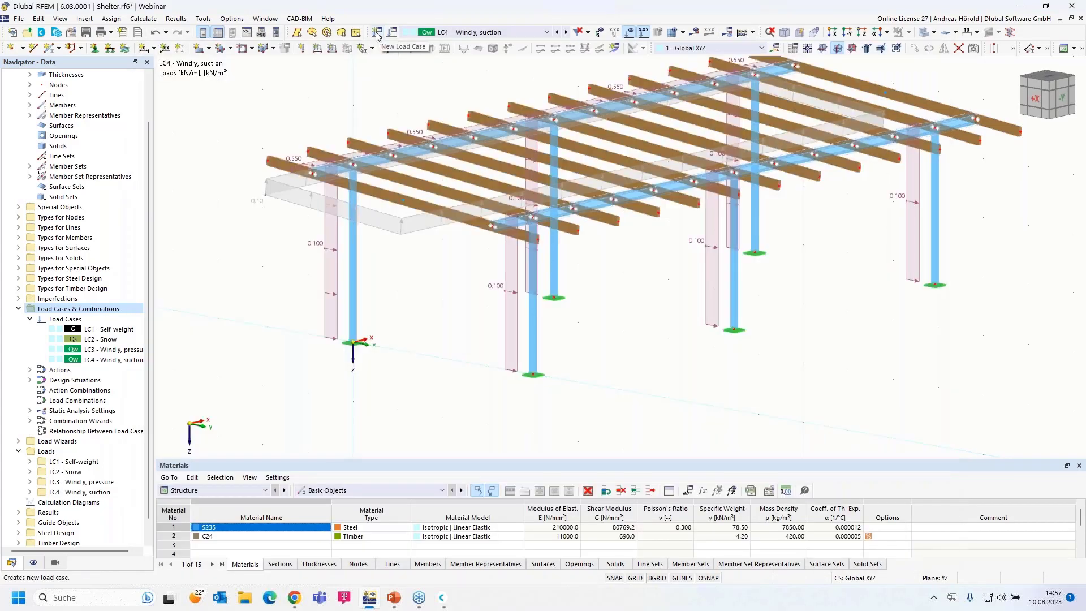
{"action": "left_click", "coordinate": [377, 34]}
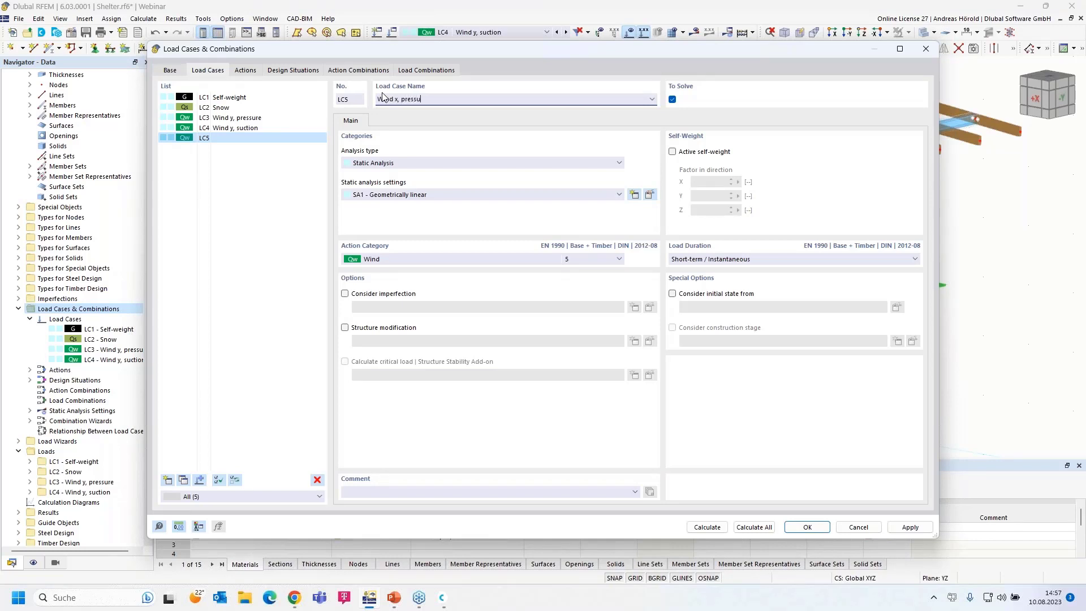
{"action": "left_click", "coordinate": [807, 526]}
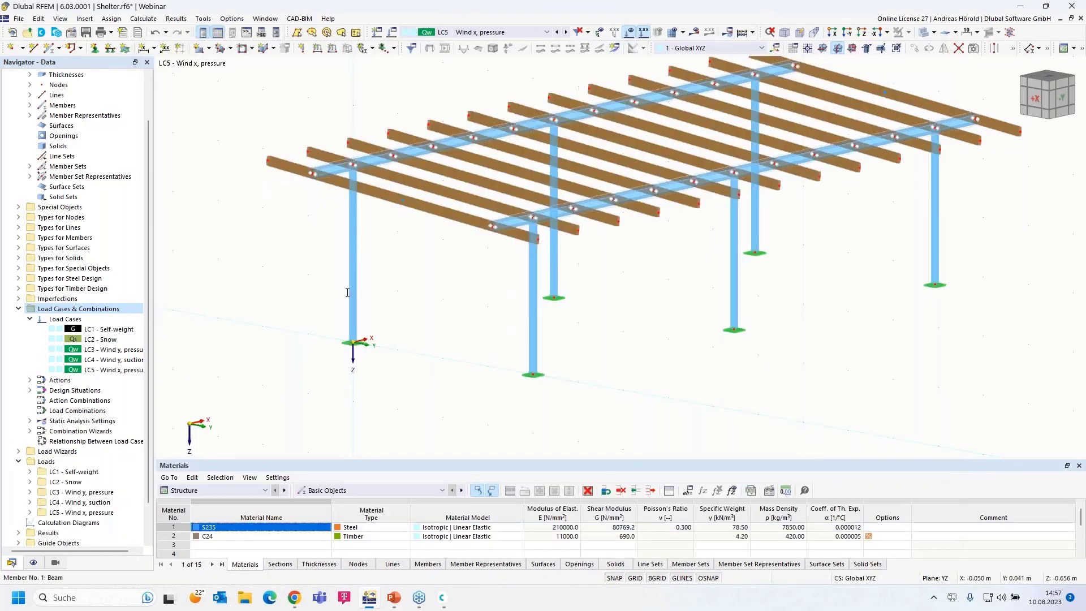
{"action": "middle_click_drag", "start_coordinate": [407, 270], "coordinate": [384, 332]}
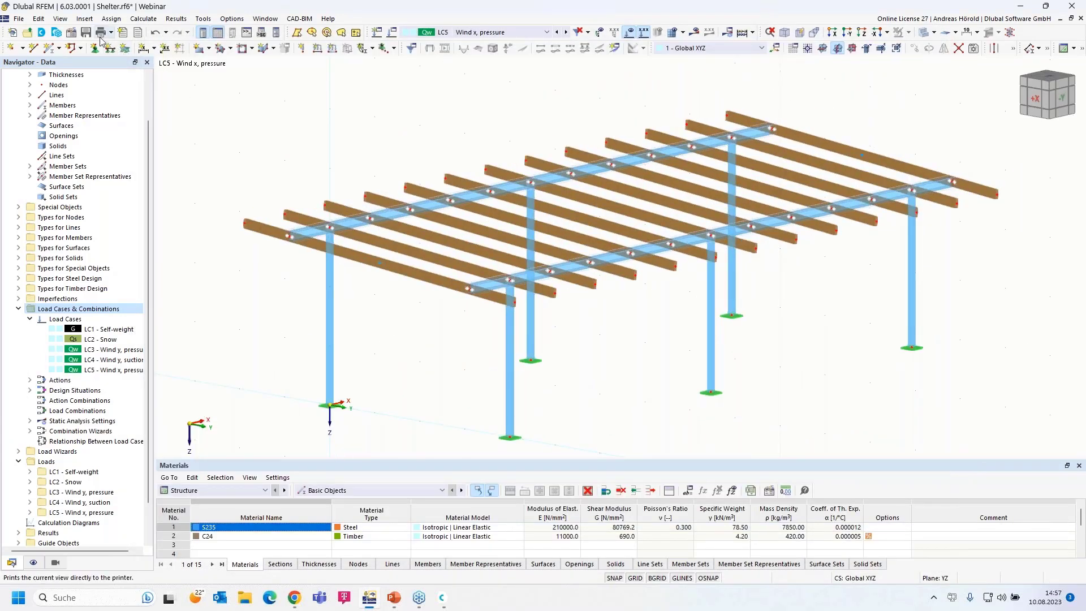
- Start a Member Loads from Area Load wizard for LC5 with uniform 0.10 kN/m² in local z
{"action": "left_click", "coordinate": [84, 20]}
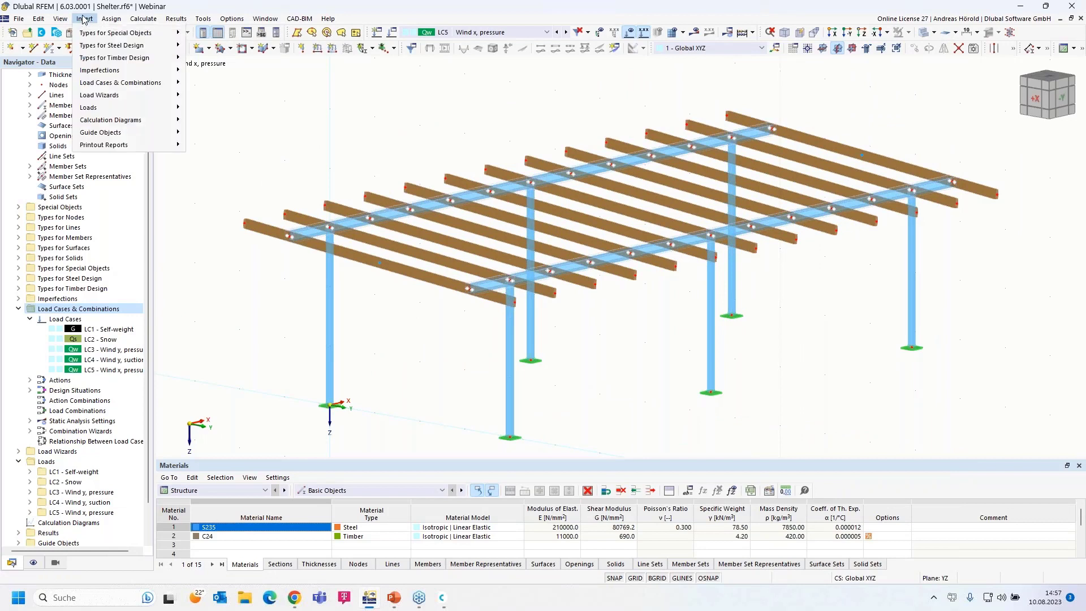
{"action": "mouse_move", "coordinate": [135, 188]}
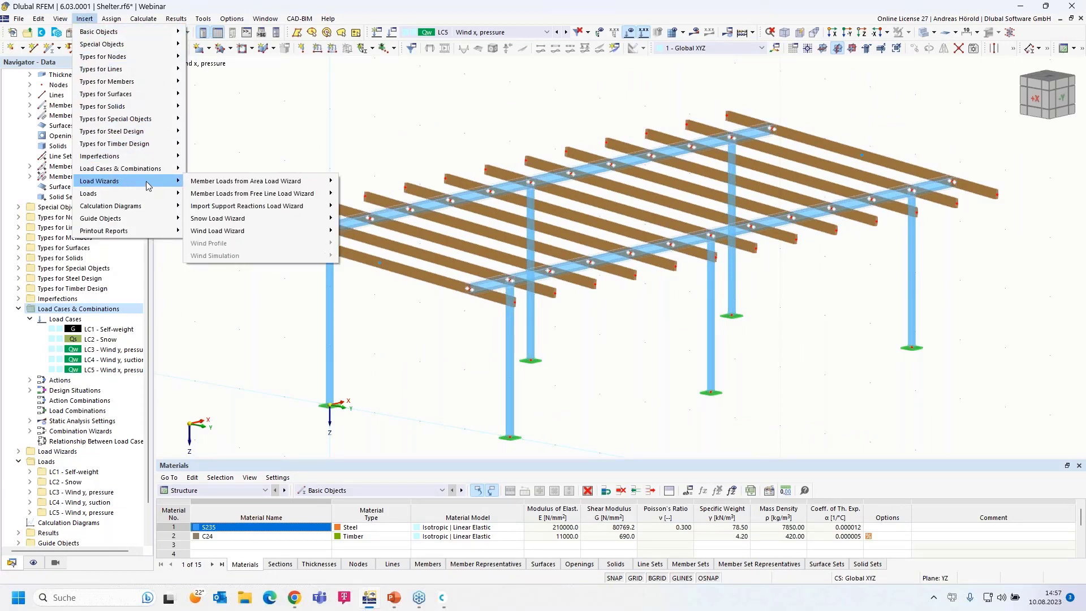
{"action": "mouse_move", "coordinate": [263, 187]}
{"action": "left_click", "coordinate": [366, 182]}
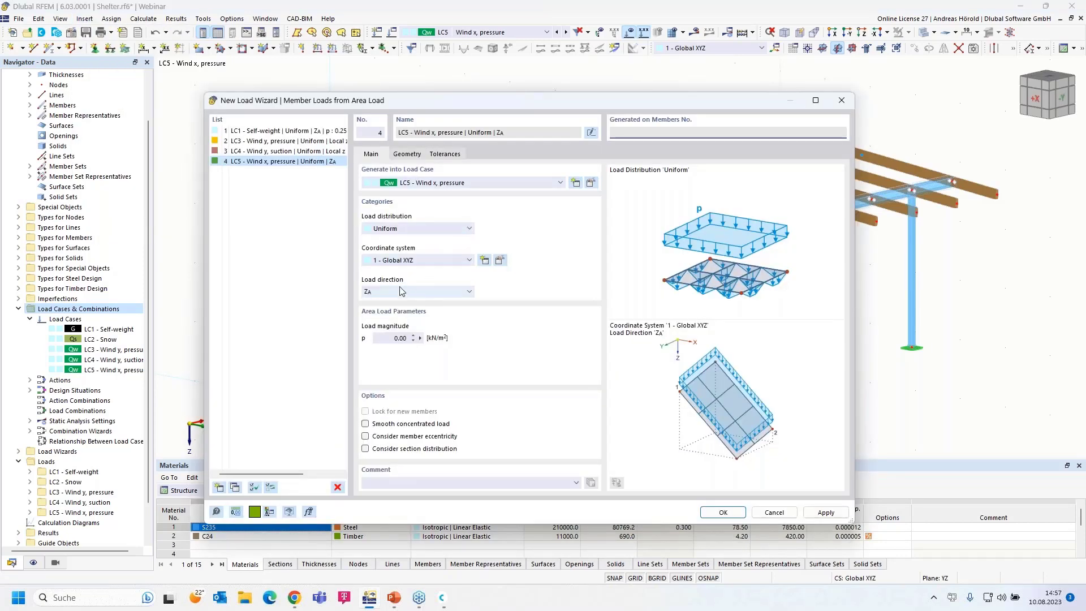
{"action": "left_click", "coordinate": [402, 292]}
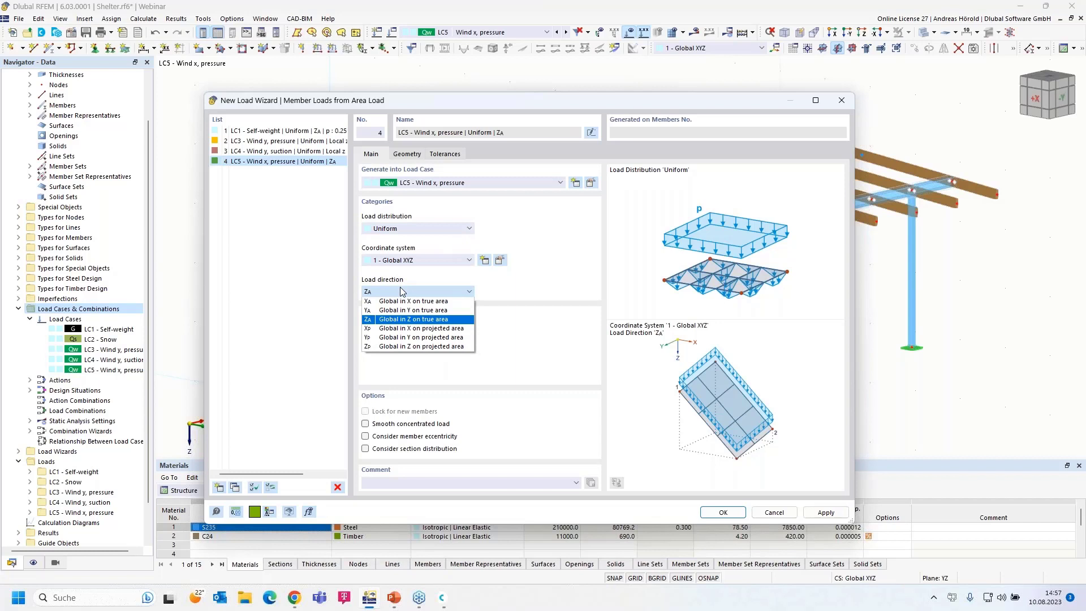
{"action": "left_click", "coordinate": [405, 262]}
{"action": "left_click", "coordinate": [403, 278]}
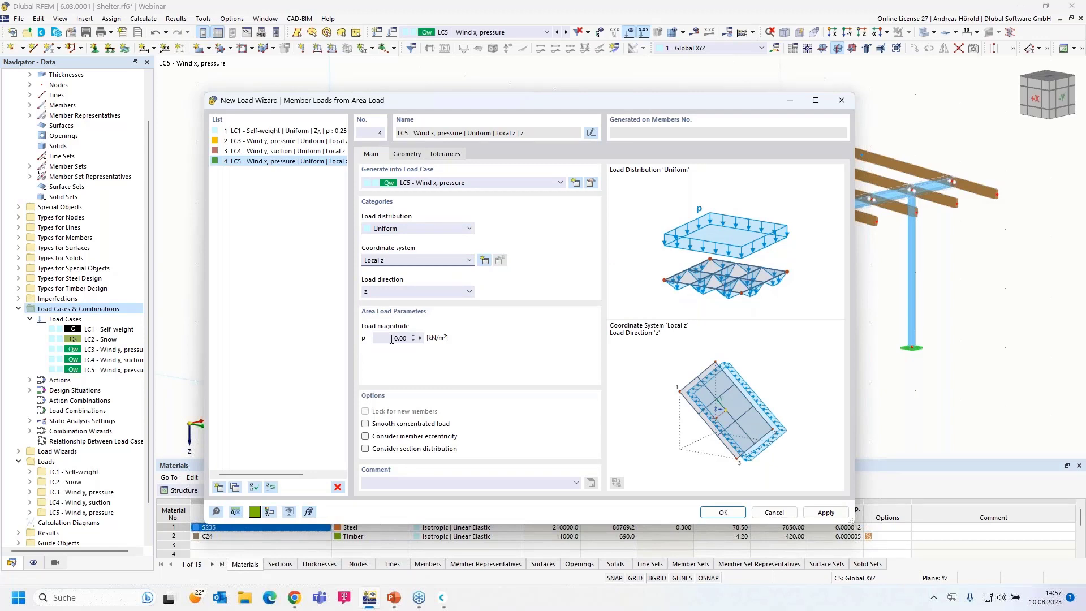
{"action": "left_click", "coordinate": [391, 339]}
{"action": "left_click", "coordinate": [407, 154]}
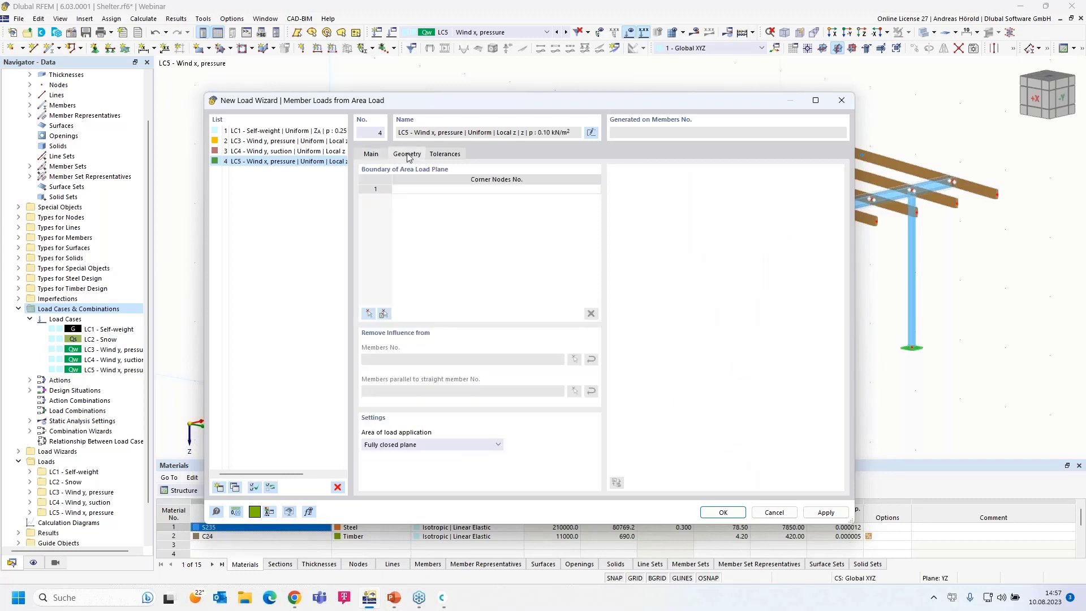
{"action": "left_click", "coordinate": [368, 314]}
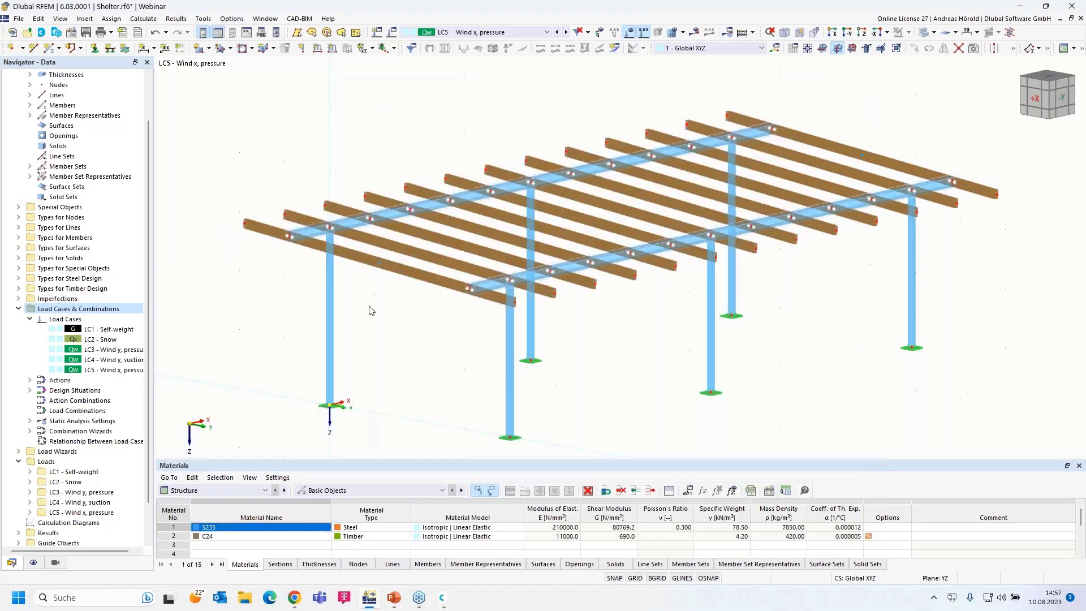
- Define the LC5 load area by nodes 71, 39, 40, 72, excluding members parallel to member 11
{"action": "left_click", "coordinate": [246, 224]}
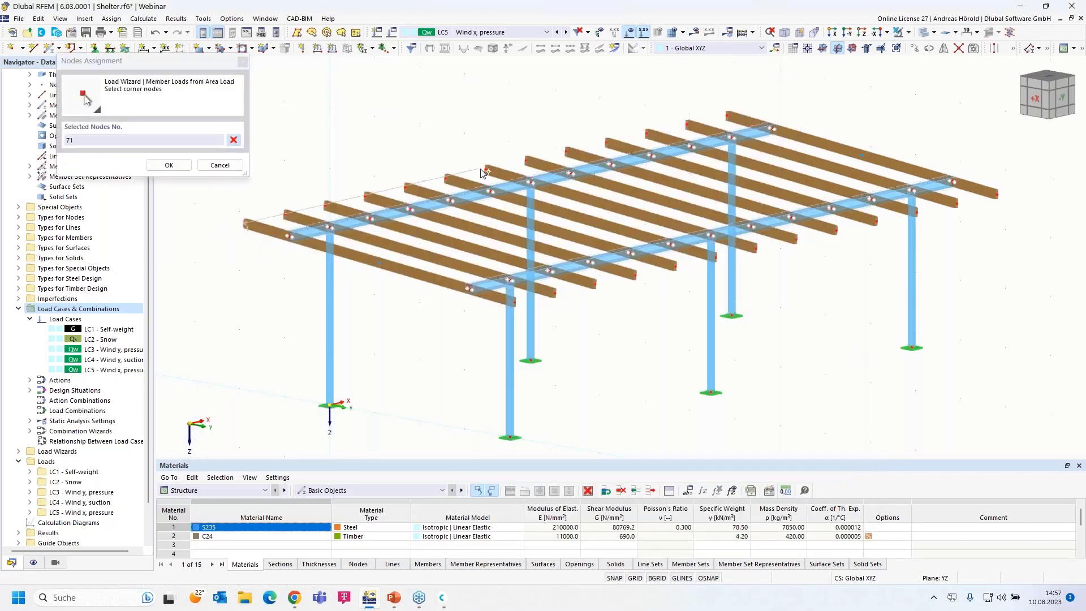
{"action": "left_click", "coordinate": [486, 169]}
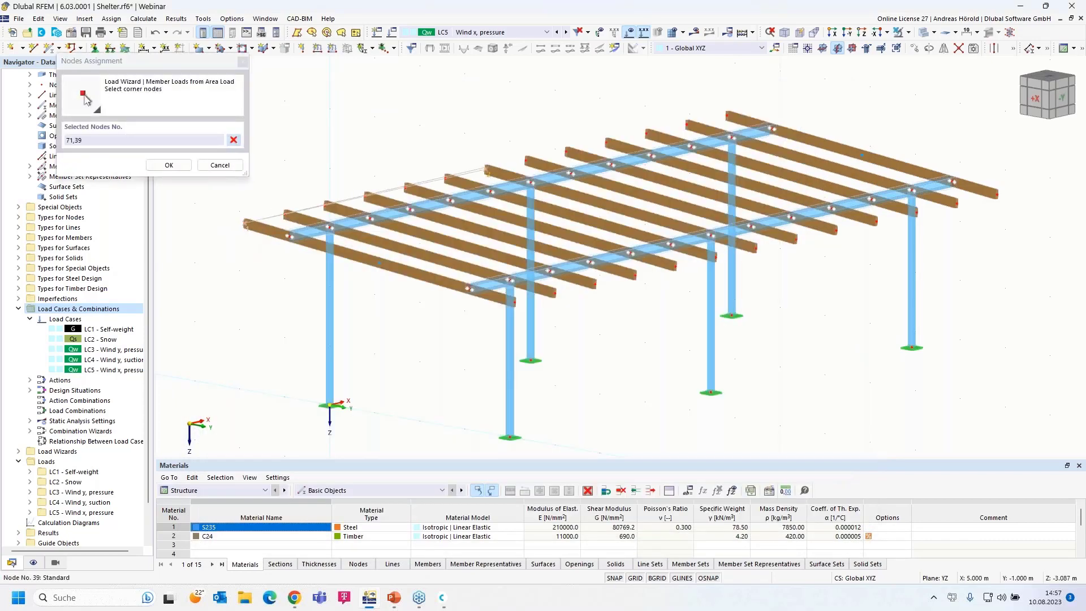
{"action": "left_click", "coordinate": [756, 249]}
{"action": "left_click", "coordinate": [512, 302]}
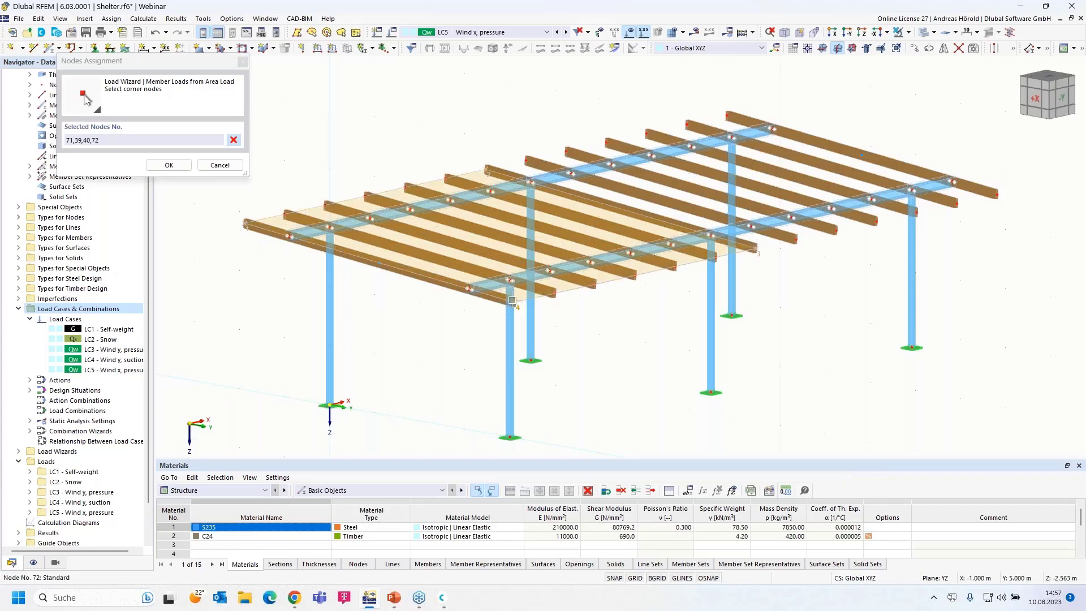
{"action": "left_click", "coordinate": [245, 224]}
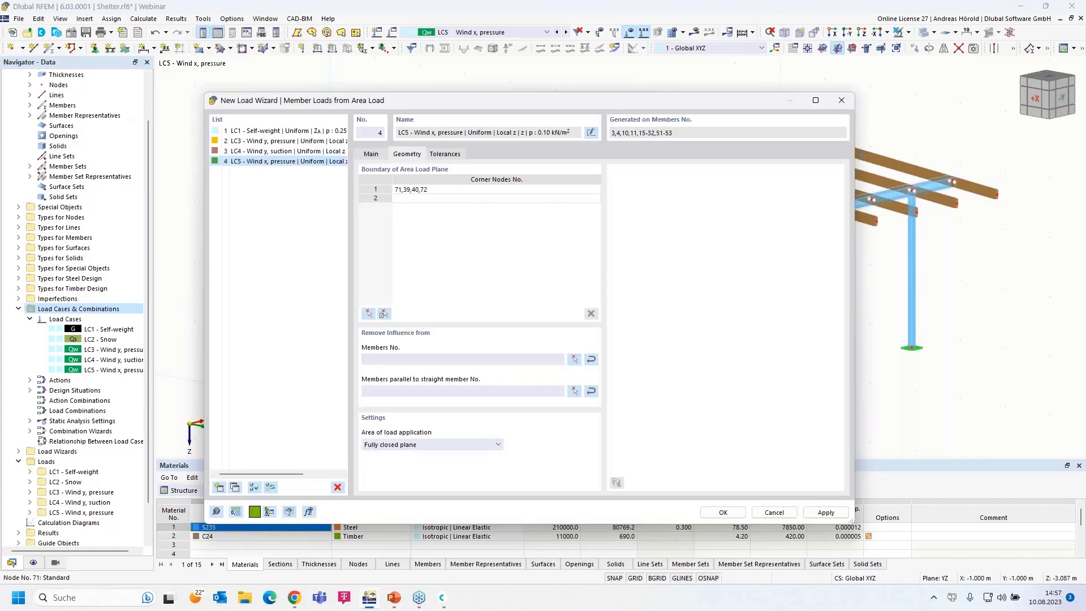
{"action": "left_click", "coordinate": [575, 394]}
{"action": "left_click", "coordinate": [609, 256]}
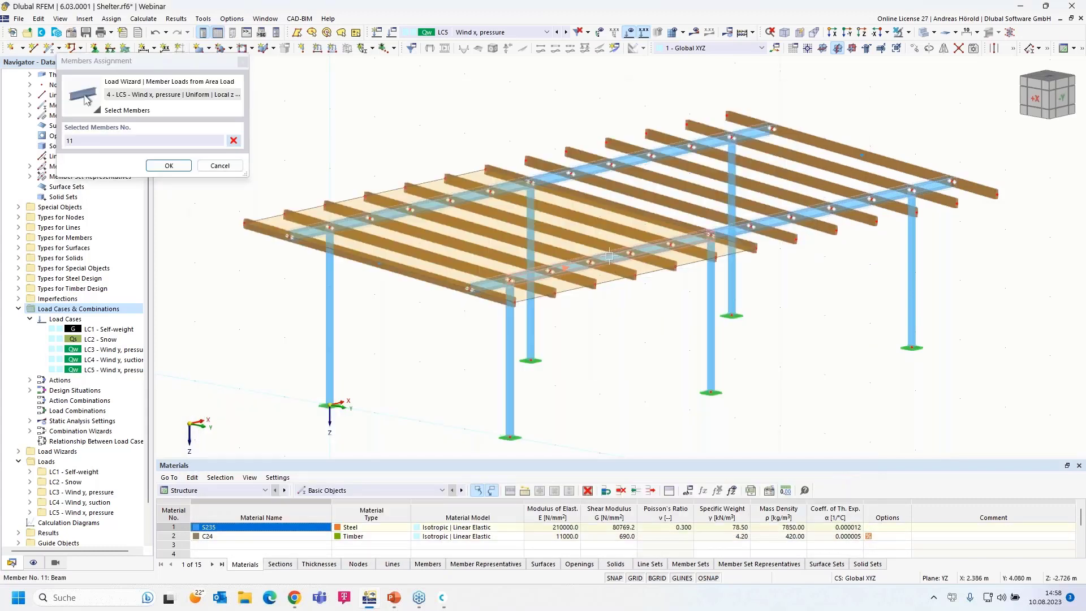
{"action": "left_click", "coordinate": [165, 165]}
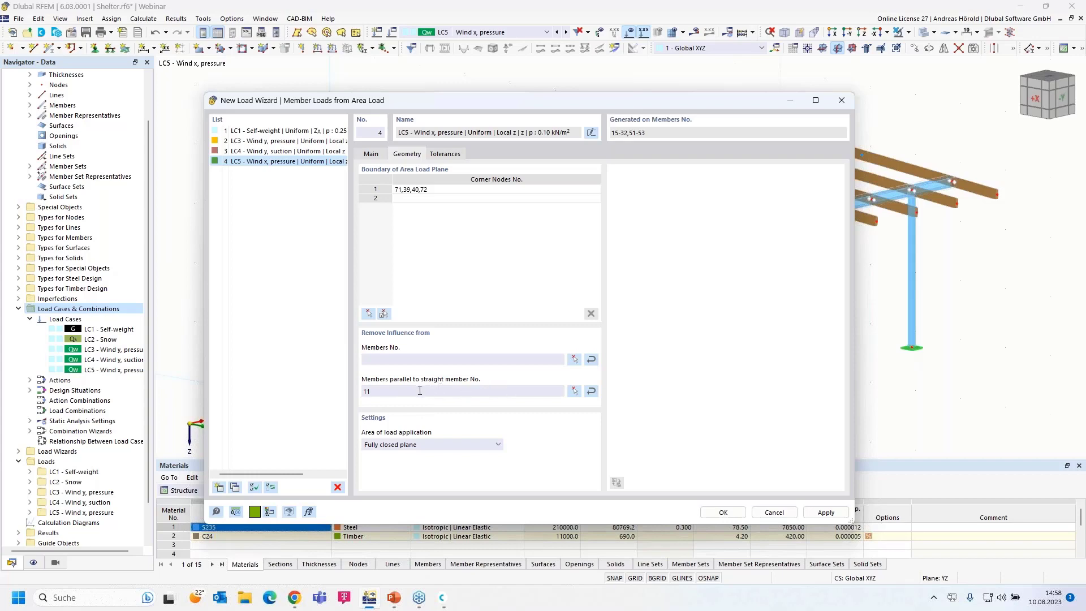
{"action": "left_click", "coordinate": [723, 512]}
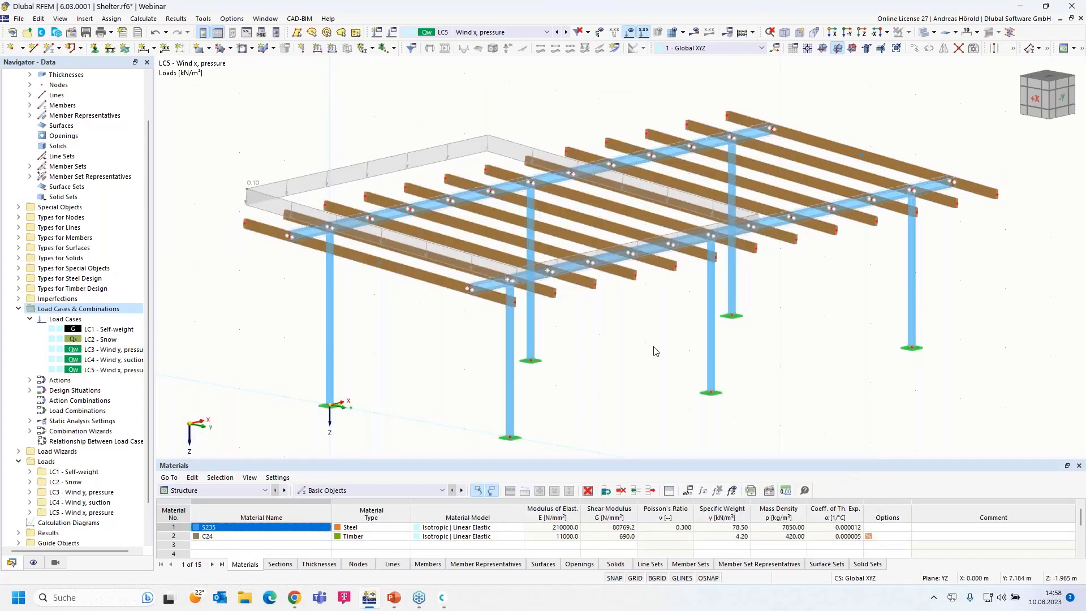
- Show area load No. 4 as one piece again and select the shelter's side columns
{"action": "right_click", "coordinate": [366, 165]}
{"action": "left_click", "coordinate": [404, 230]}
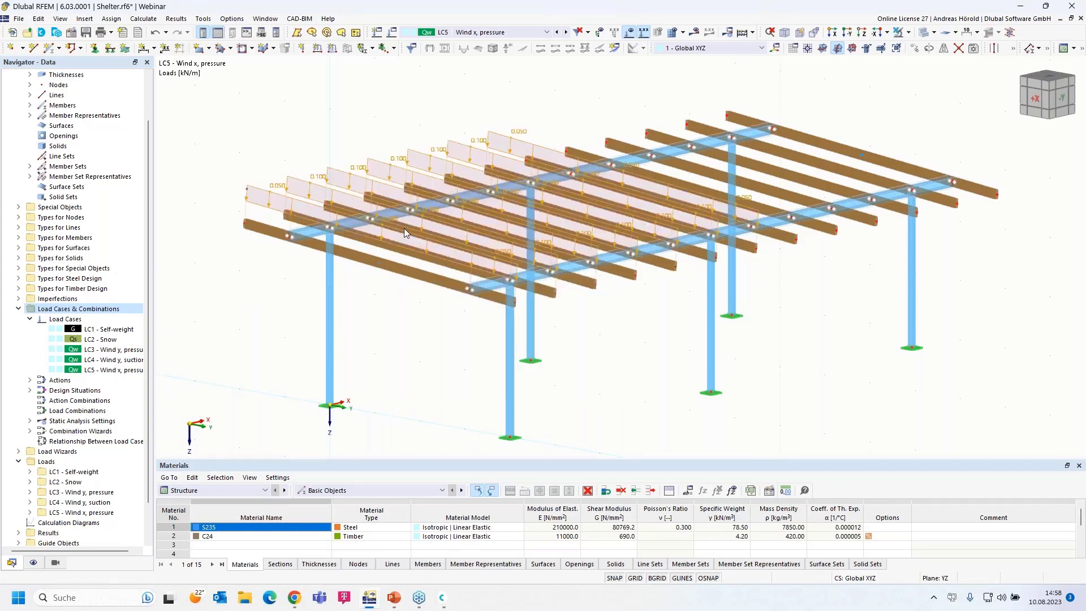
{"action": "right_click", "coordinate": [377, 161]}
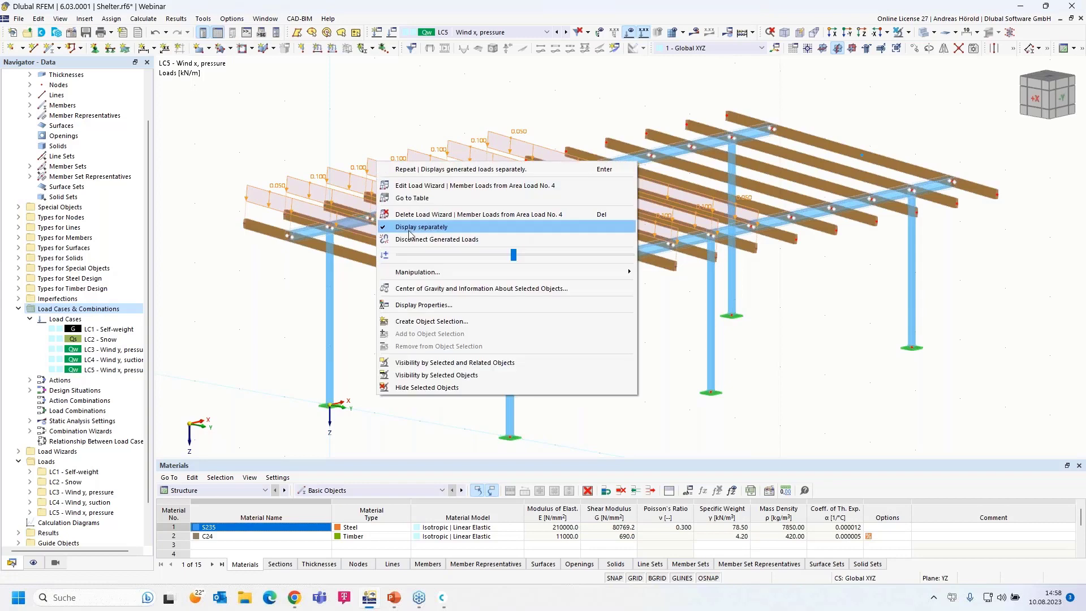
{"action": "left_click", "coordinate": [409, 227]}
{"action": "middle_click_drag", "start_coordinate": [813, 419], "coordinate": [761, 376], "text": "ctrl"}
{"action": "scroll", "coordinate": [983, 307], "scroll_direction": "up", "scroll_amount": 1}
{"action": "left_click_drag", "start_coordinate": [983, 306], "coordinate": [163, 378]}
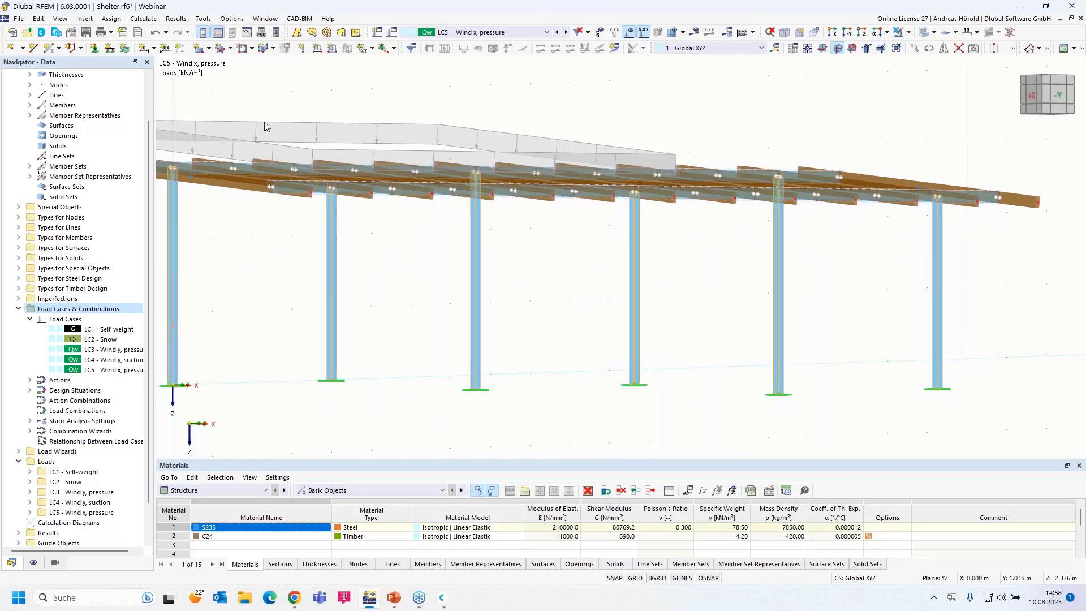
- Apply a 0.100 kN/m member load along global X to columns 1, 2, 5, 8, 9 and 12
{"action": "left_click", "coordinate": [332, 49]}
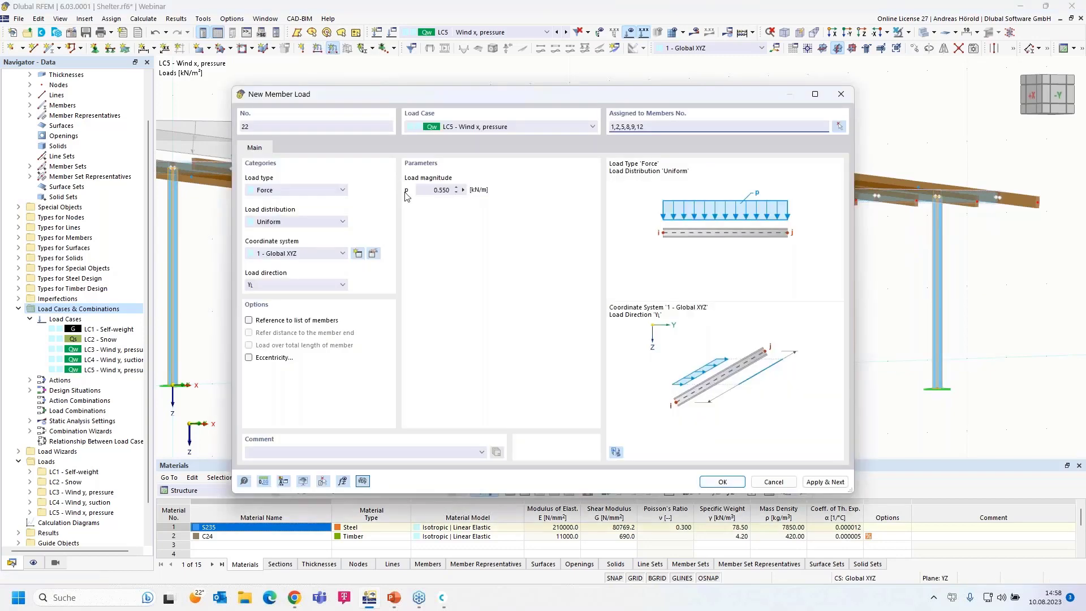
{"action": "left_click", "coordinate": [427, 190]}
{"action": "type", "text": "0,1"}
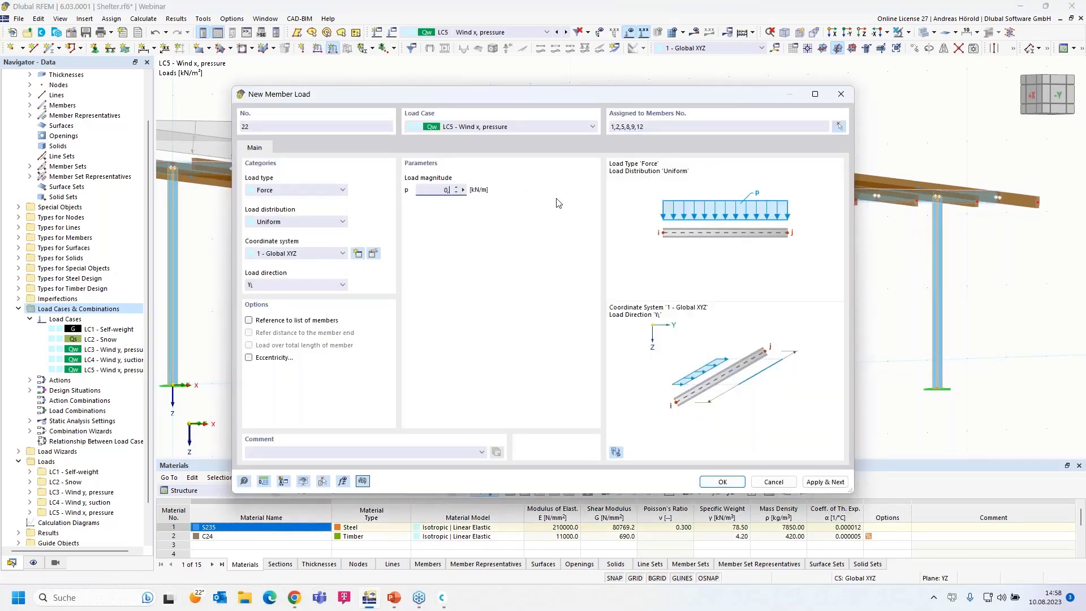
{"action": "left_click", "coordinate": [294, 286]}
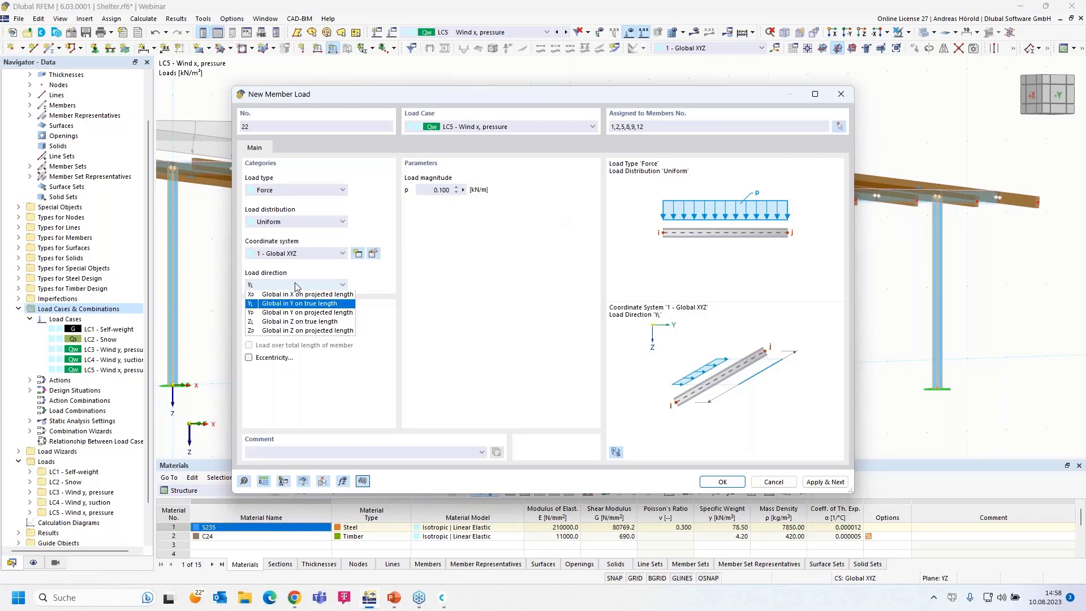
{"action": "left_click", "coordinate": [289, 295]}
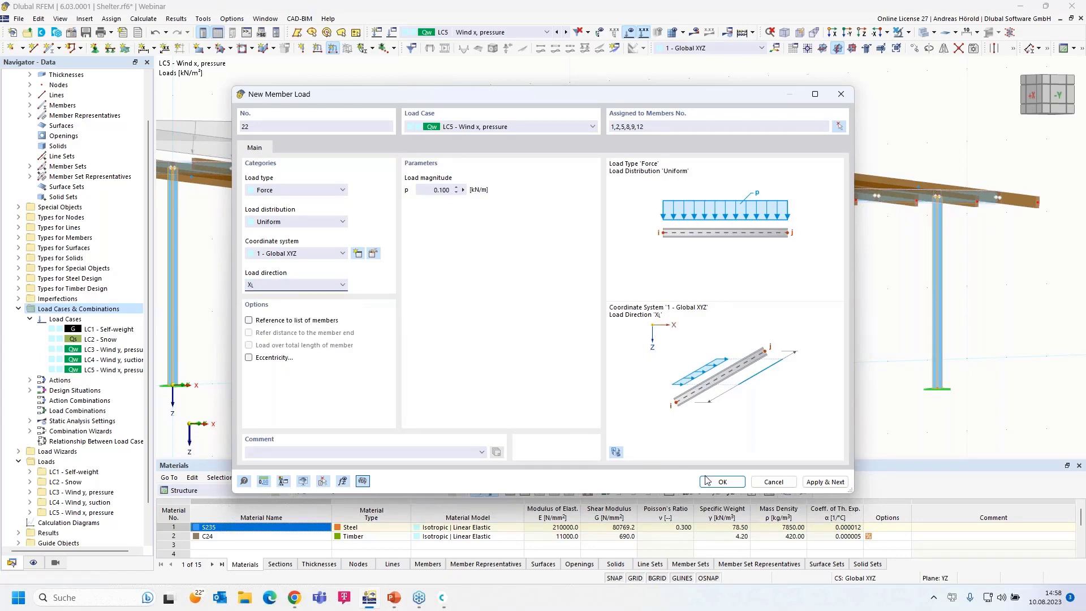
{"action": "left_click", "coordinate": [722, 482]}
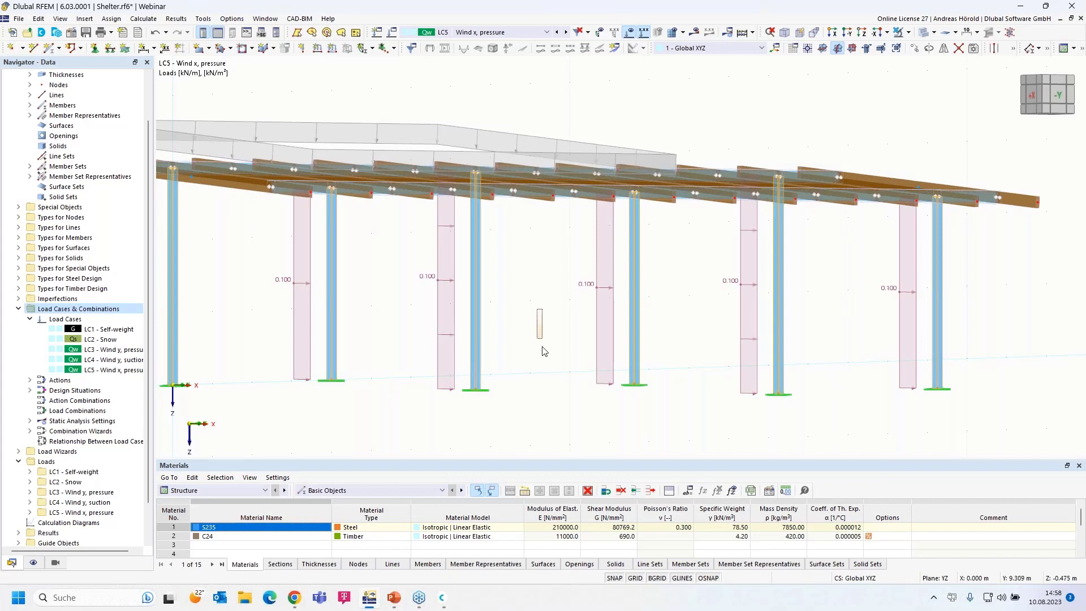
{"action": "left_click_drag", "start_coordinate": [522, 334], "coordinate": [500, 375]}
{"action": "scroll", "coordinate": [500, 373], "scroll_direction": "up", "scroll_amount": 7}
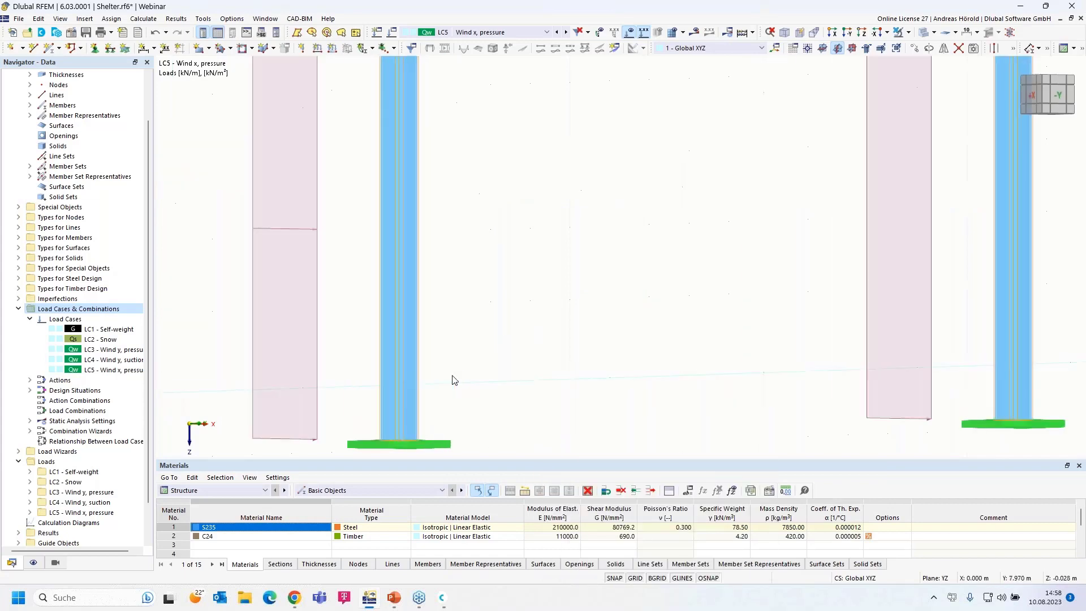
{"action": "scroll", "coordinate": [452, 374], "scroll_direction": "down", "scroll_amount": 9}
{"action": "middle_click_drag", "start_coordinate": [517, 358], "coordinate": [447, 383], "text": "ctrl"}
{"action": "middle_click_drag", "start_coordinate": [446, 383], "coordinate": [588, 363]}
{"action": "scroll", "coordinate": [588, 363], "scroll_direction": "down", "scroll_amount": 2}
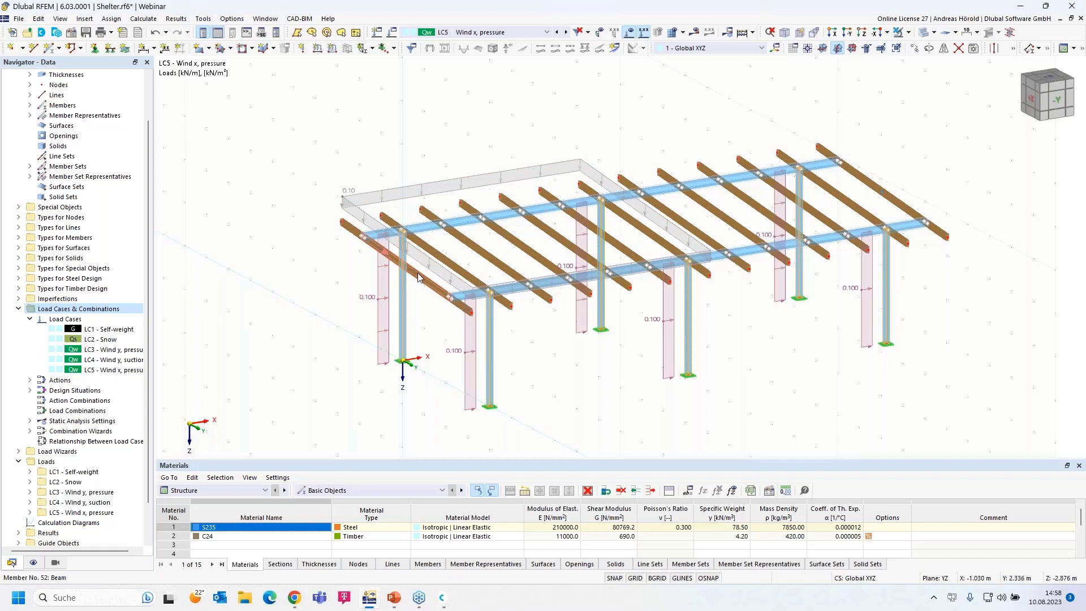
{"action": "mouse_move", "coordinate": [423, 282]}
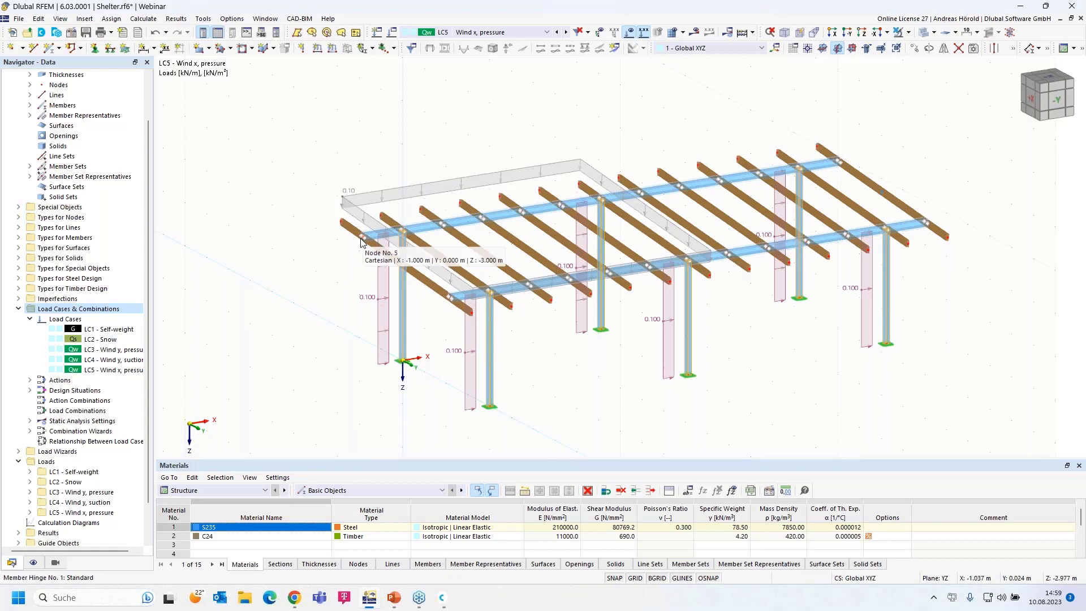
- Add a 1.600 kN nodal force in global X on nodes 5 and 13
{"action": "left_click", "coordinate": [303, 49]}
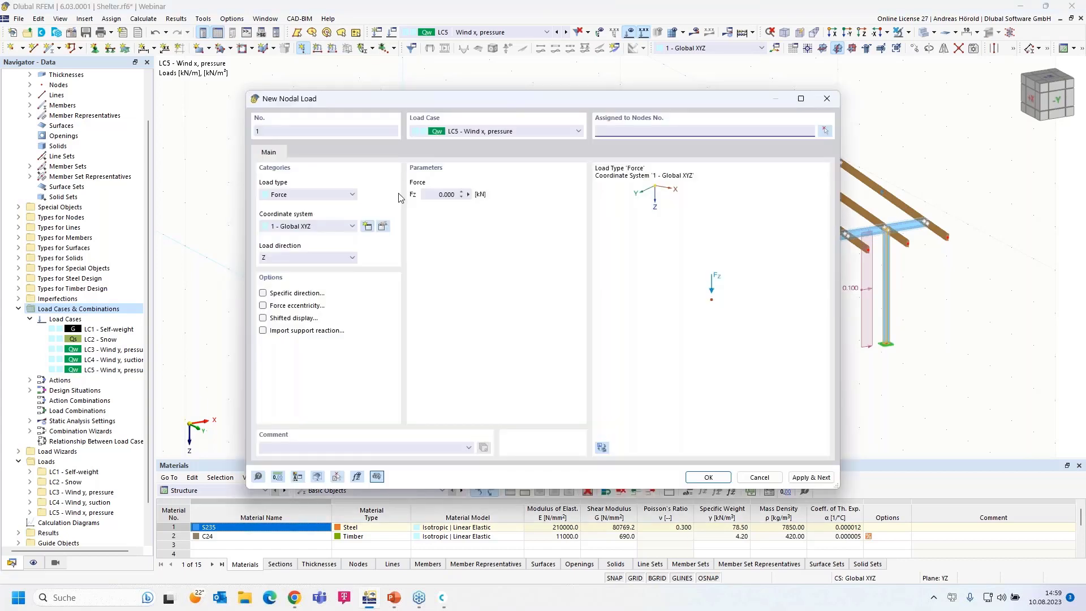
{"action": "left_click", "coordinate": [301, 261]}
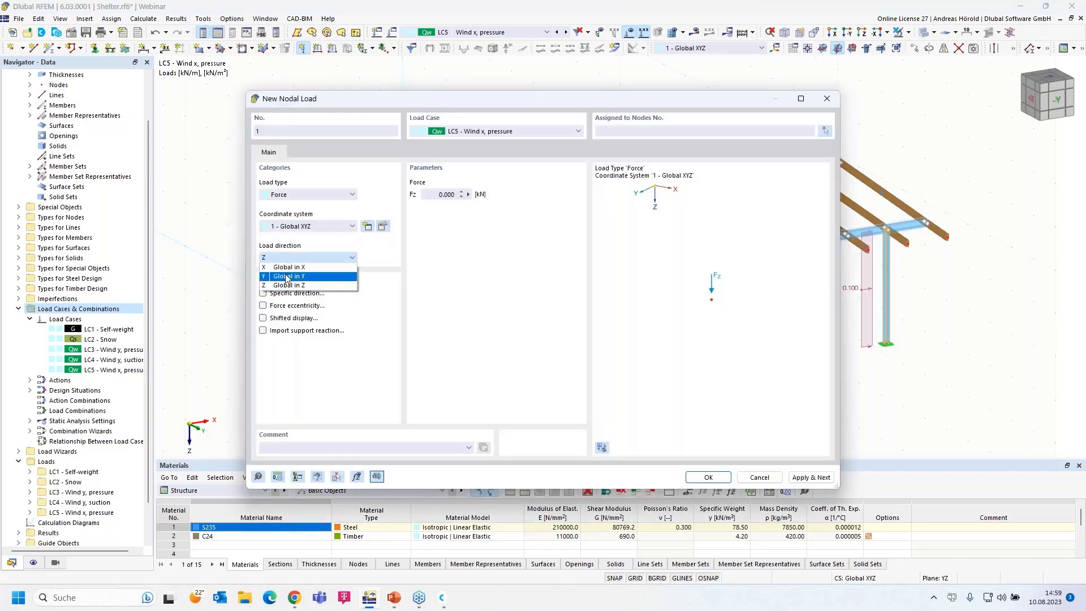
{"action": "left_click", "coordinate": [288, 270]}
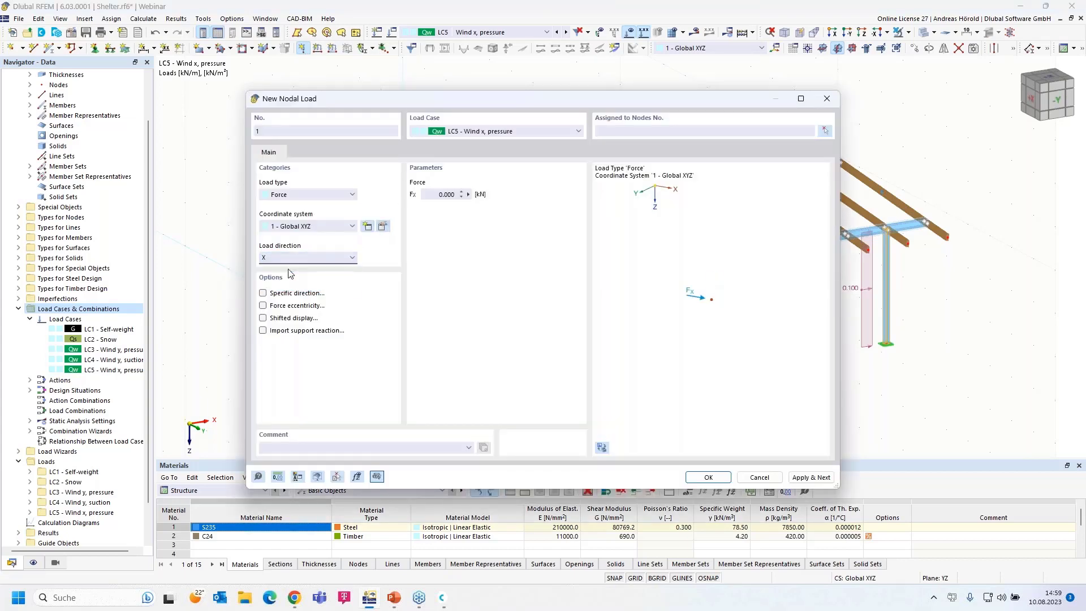
{"action": "left_click", "coordinate": [310, 195]}
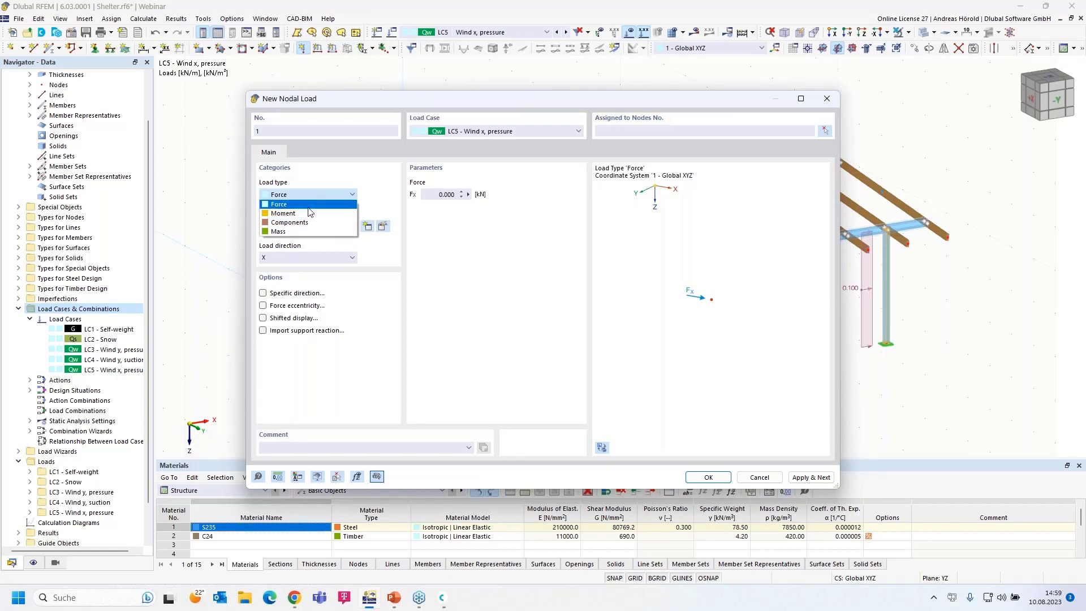
{"action": "left_click", "coordinate": [306, 204]}
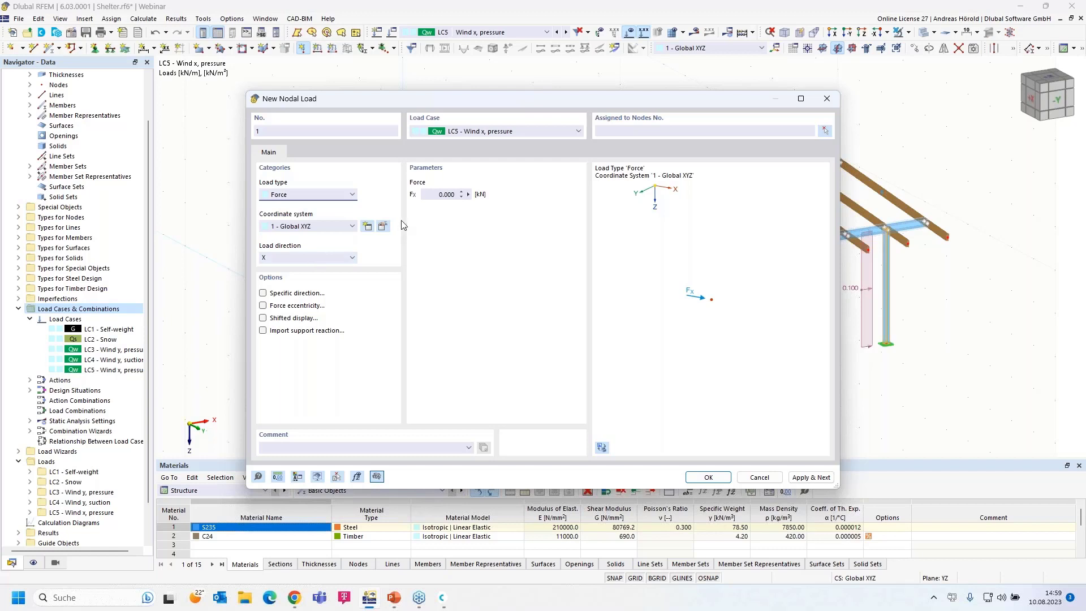
{"action": "left_click", "coordinate": [437, 193]}
{"action": "type", "text": "1,6"}
{"action": "left_click", "coordinate": [707, 477]}
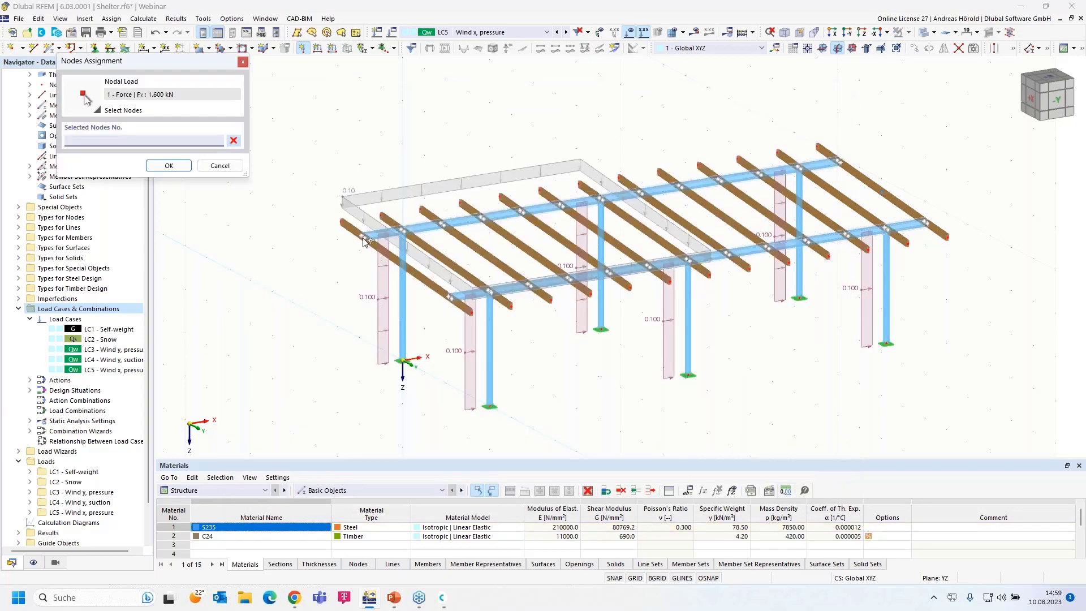
{"action": "left_click", "coordinate": [462, 314]}
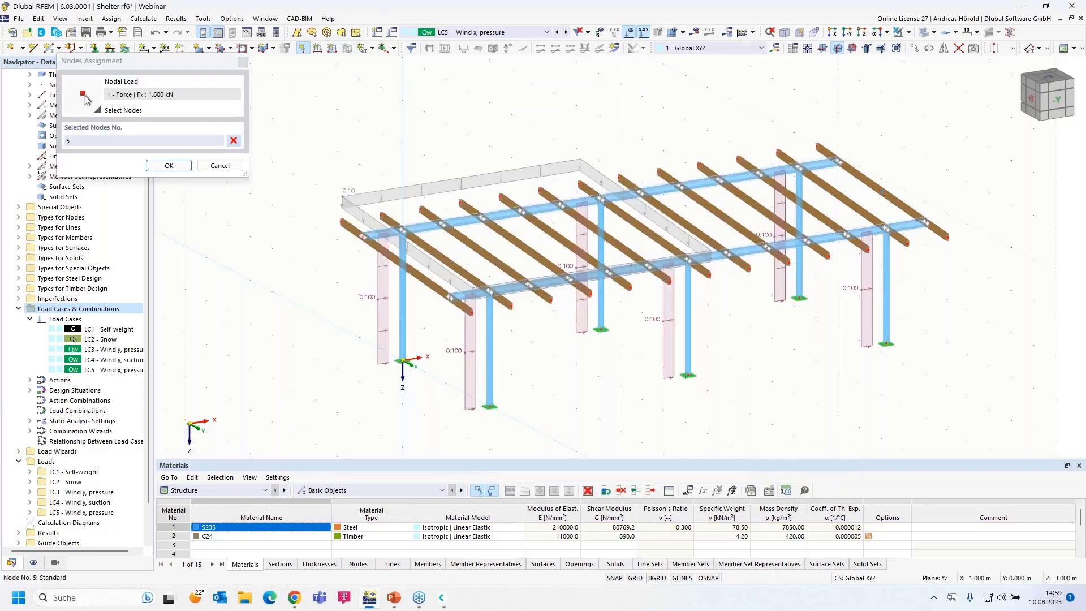
{"action": "left_click", "coordinate": [449, 297]}
{"action": "left_click", "coordinate": [168, 165]}
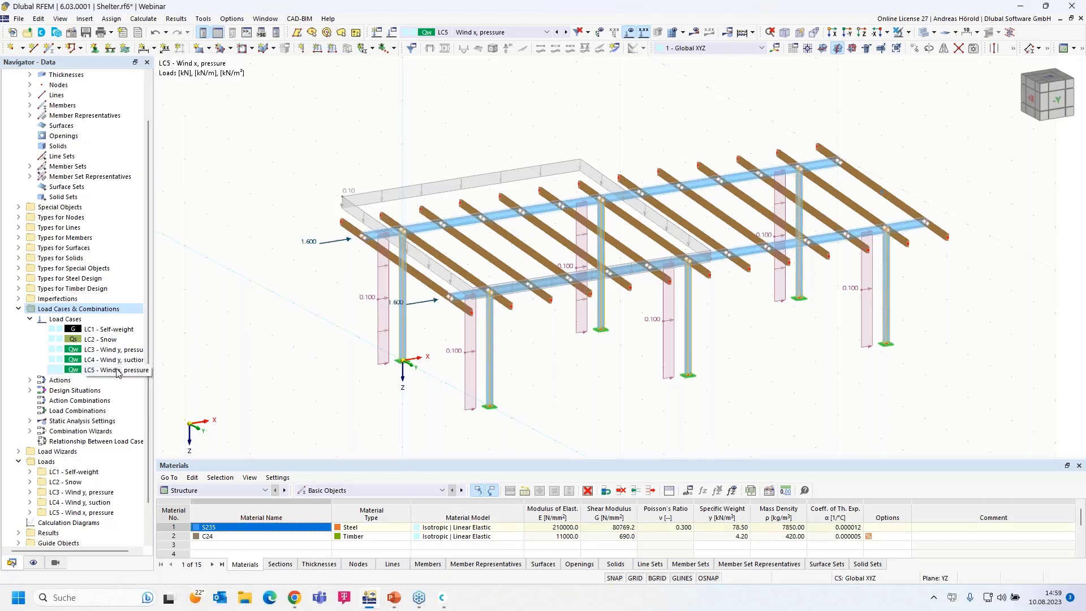
- Copy LC5 as new load case LC6 named 'Wind x, suction'
{"action": "right_click", "coordinate": [118, 372]}
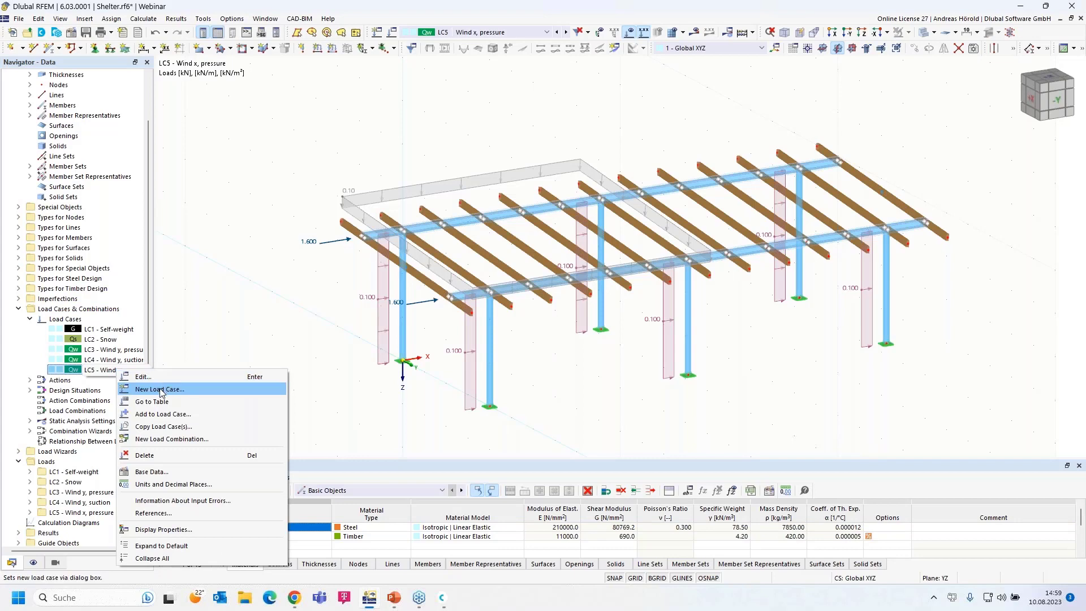
{"action": "left_click", "coordinate": [141, 377]}
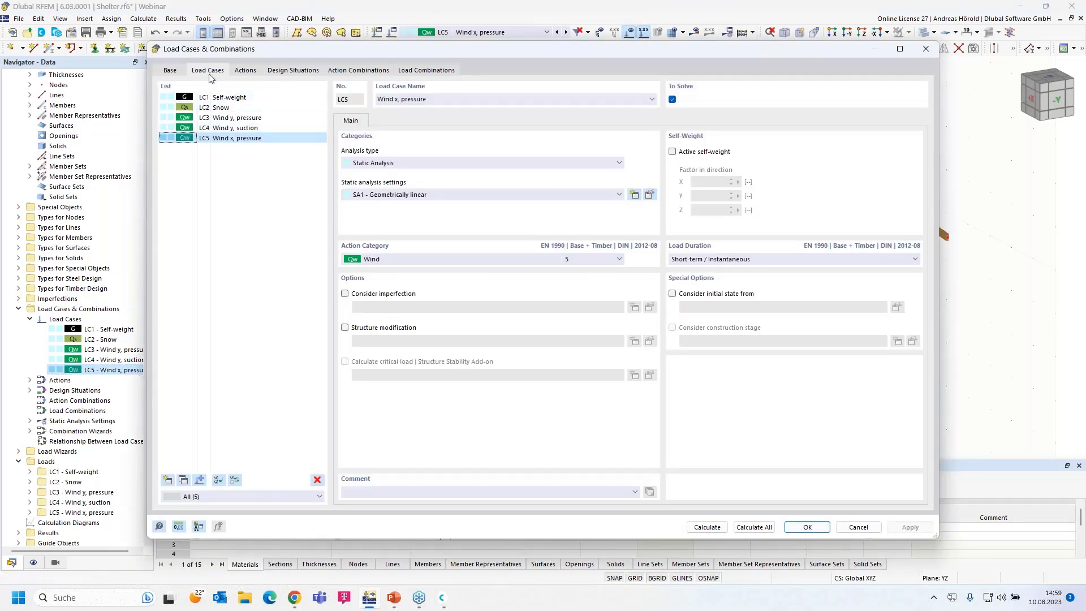
{"action": "left_click", "coordinate": [183, 480]}
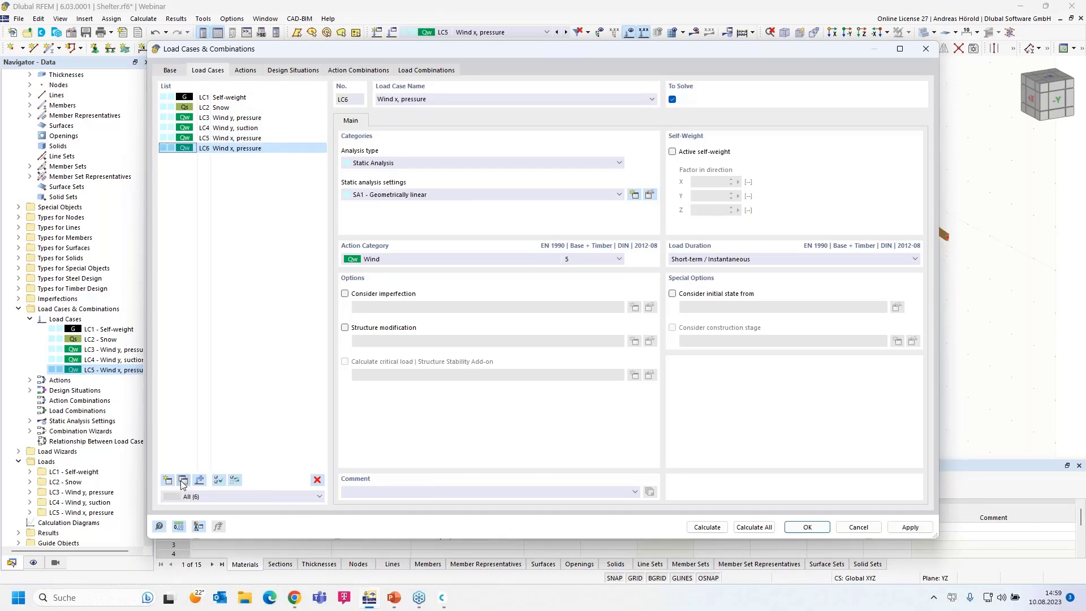
{"action": "double_click", "coordinate": [402, 99]}
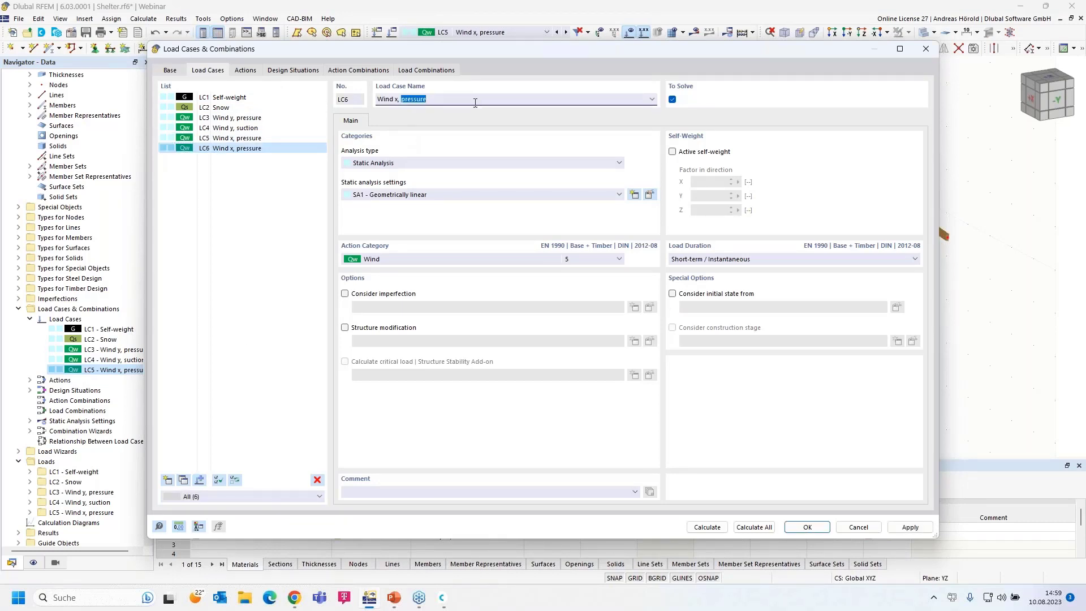
{"action": "type", "text": "su"}
{"action": "left_click", "coordinate": [807, 526]}
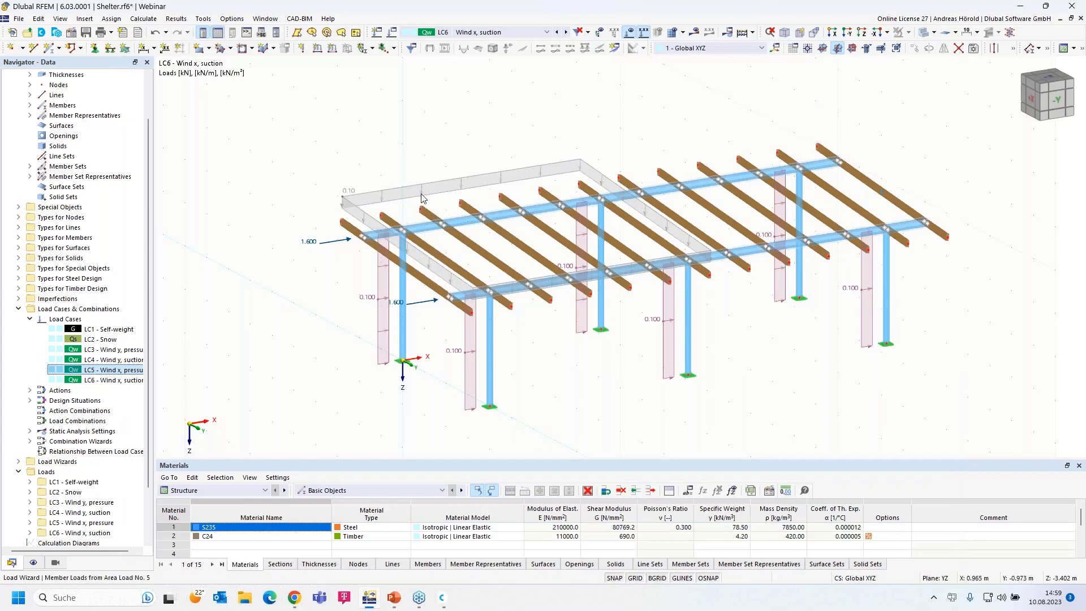
- Set LC6's area-load wizard magnitude to −0.20 kN/m² suction
{"action": "double_click", "coordinate": [422, 188]}
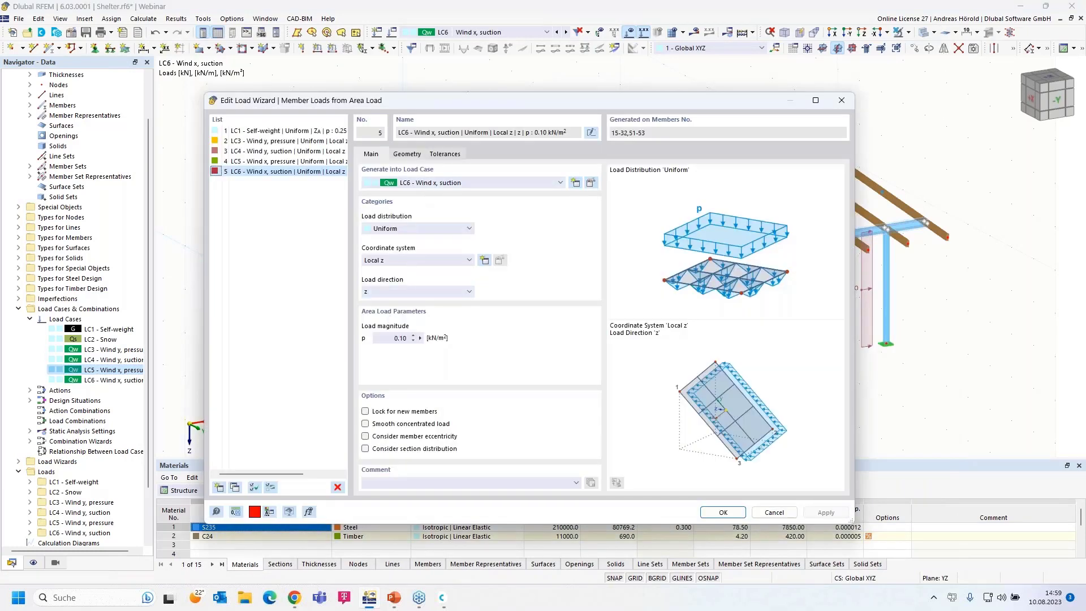
{"action": "left_click", "coordinate": [391, 340]}
{"action": "key", "text": "BackSpace"}
{"action": "left_click", "coordinate": [721, 512]}
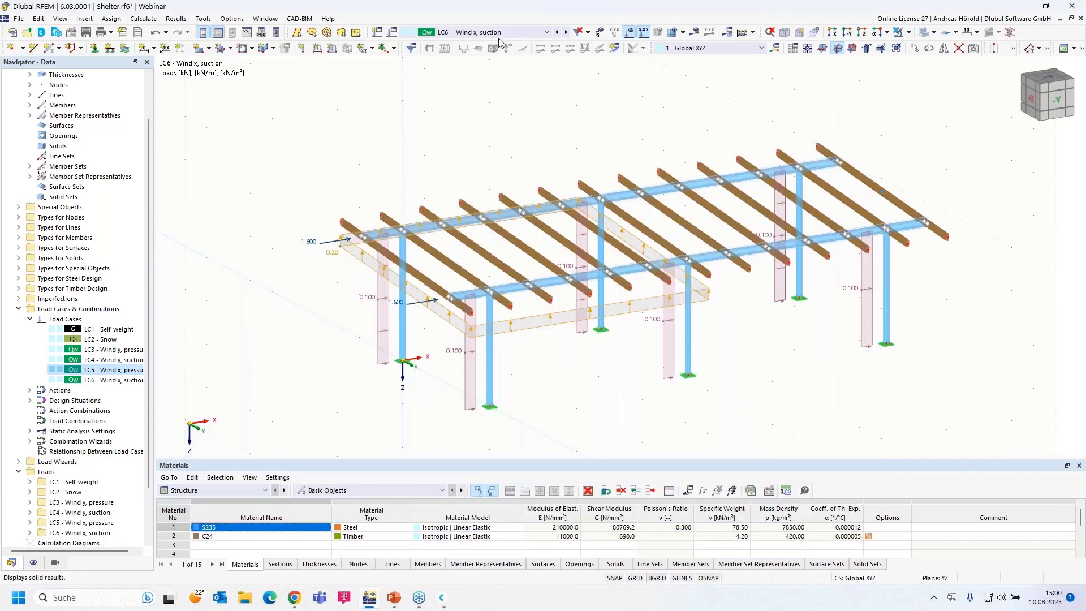
- Change LC4 Wind y, suction's area load to −0.30 kN/m², then display LC6
{"action": "left_click", "coordinate": [557, 33]}
{"action": "left_click", "coordinate": [557, 33]}
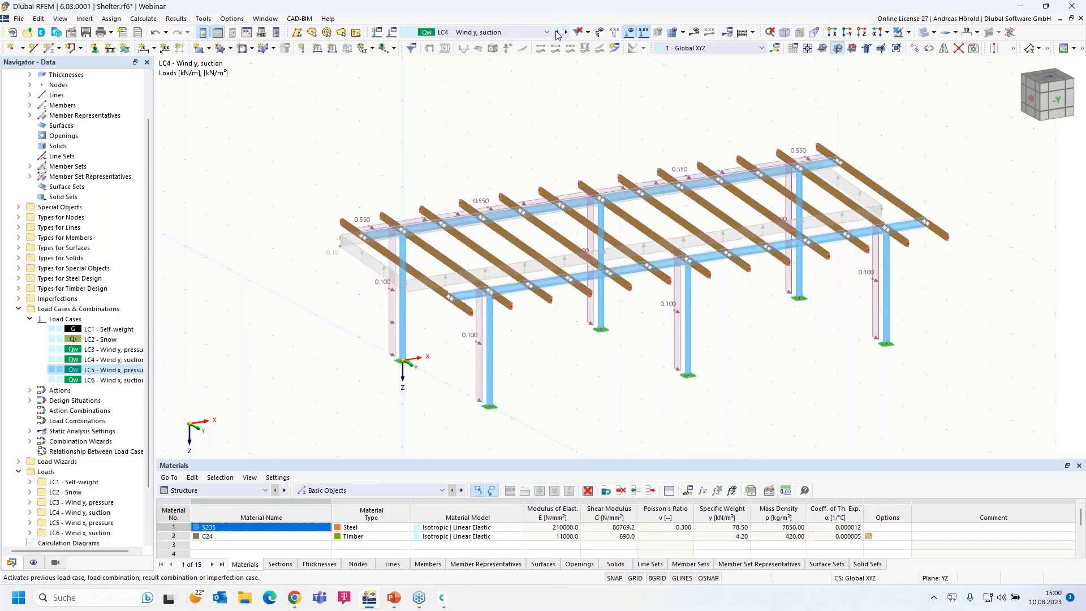
{"action": "left_click", "coordinate": [557, 33]}
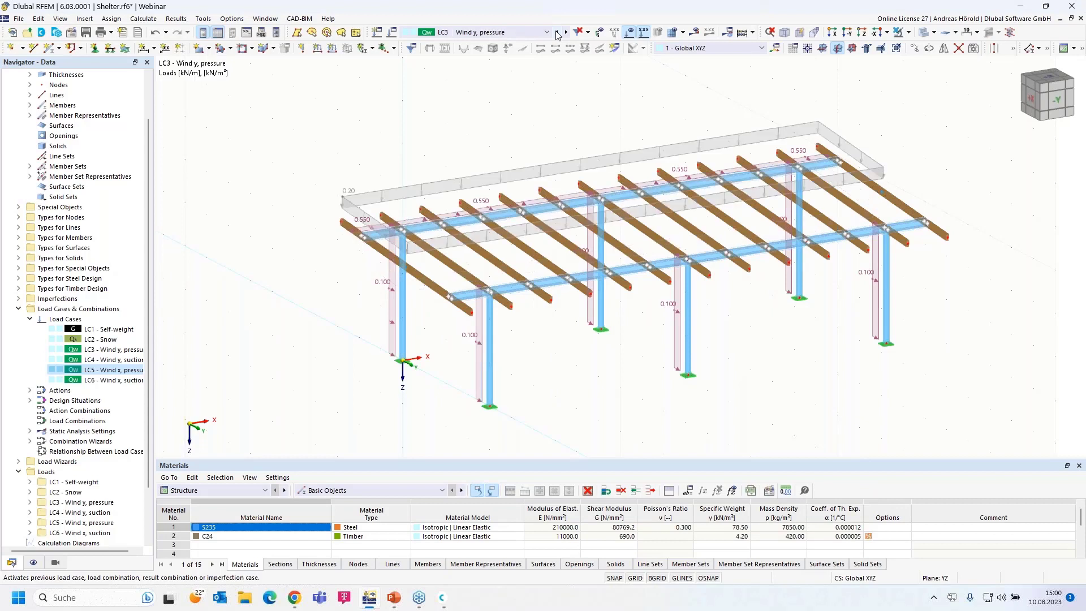
{"action": "left_click", "coordinate": [567, 33]}
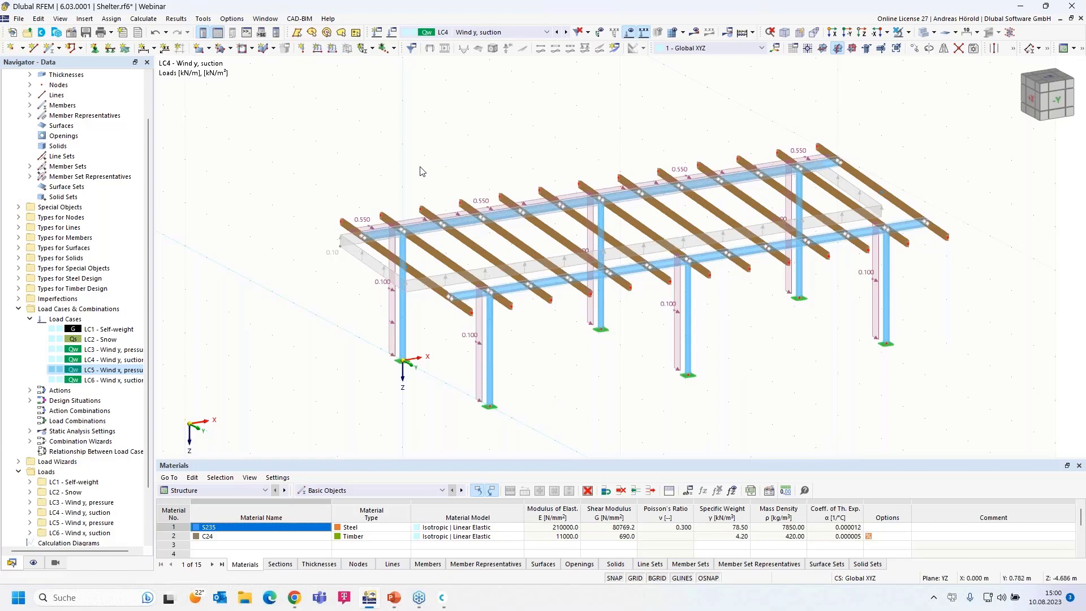
{"action": "double_click", "coordinate": [358, 252]}
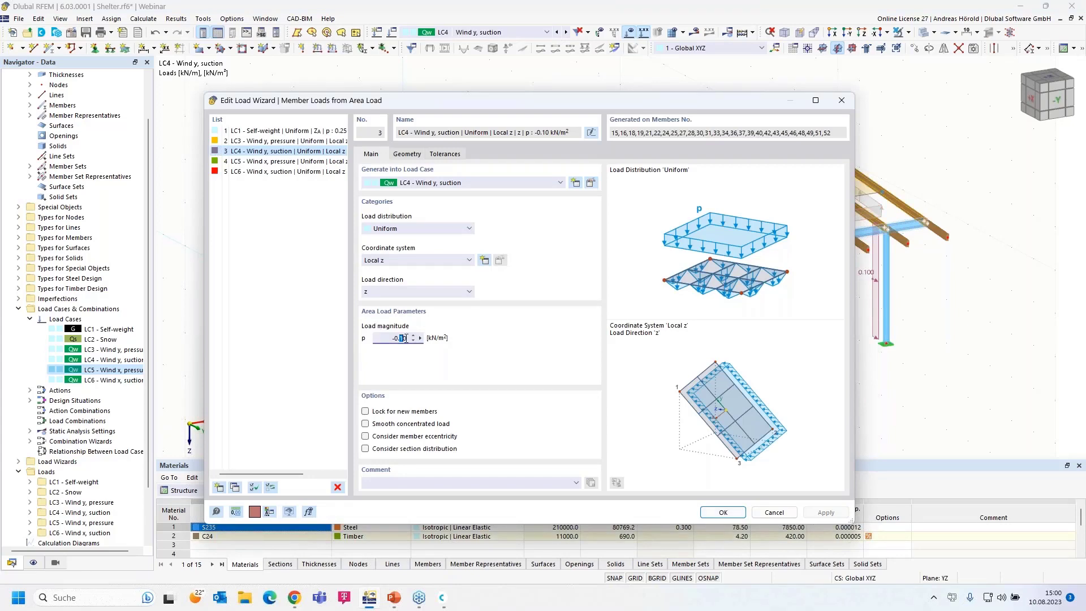
{"action": "type", "text": "3"}
{"action": "left_click", "coordinate": [726, 512]}
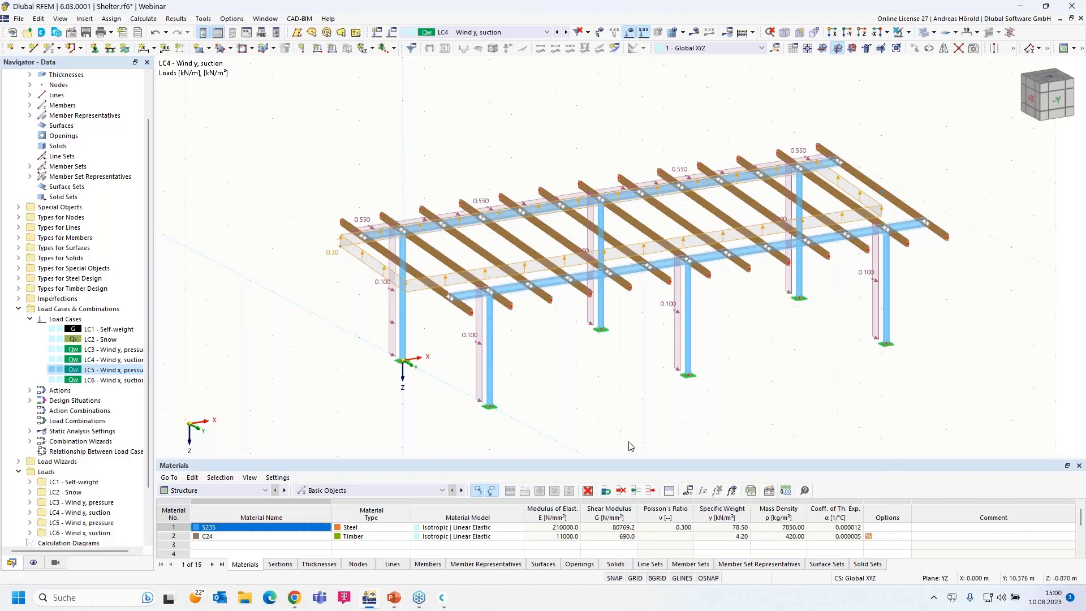
{"action": "left_click", "coordinate": [567, 33]}
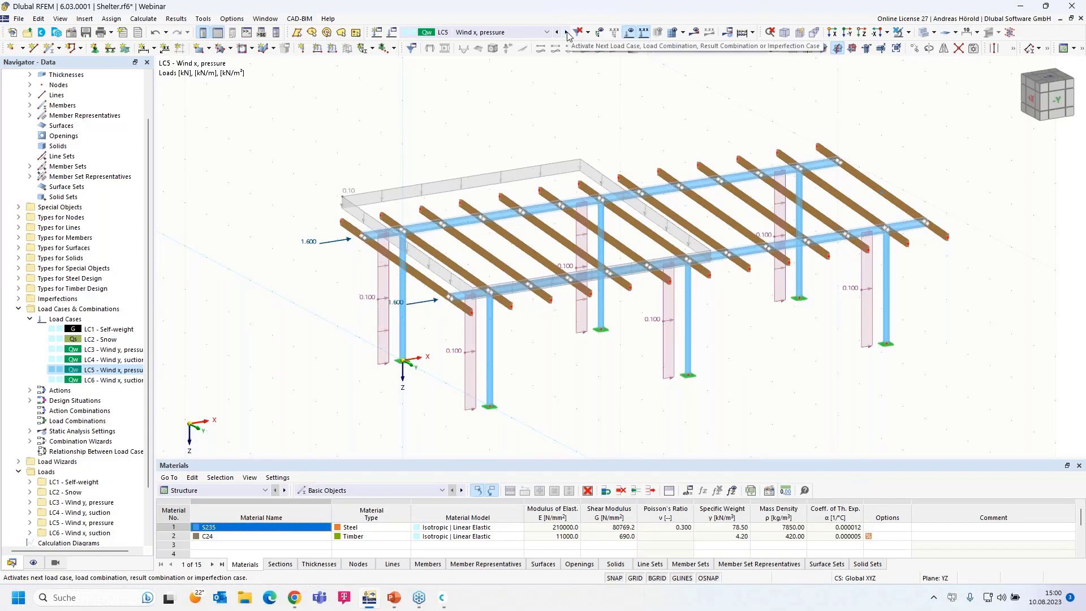
{"action": "left_click", "coordinate": [566, 33]}
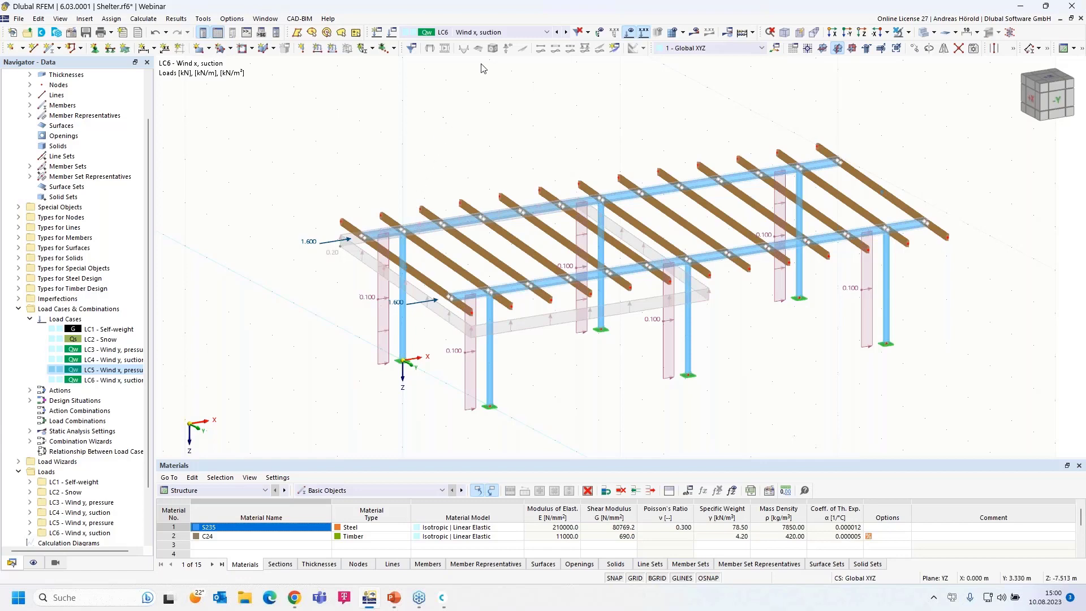
- Generate the load combinations, check the LC1 Self-weight and LC2 Snow loads, and browse CO1–CO50
{"action": "left_click", "coordinate": [505, 31]}
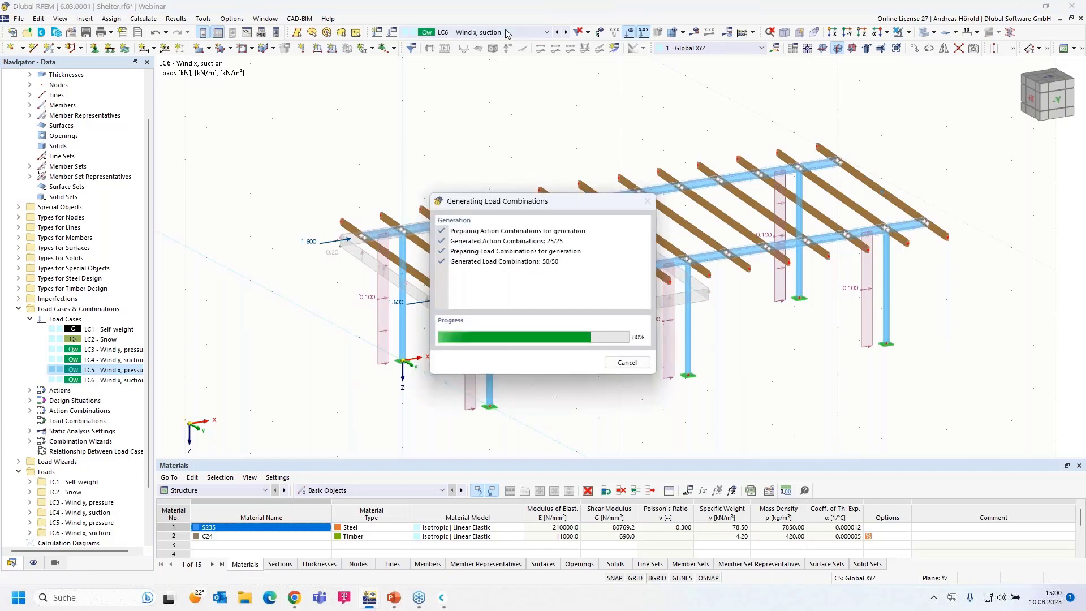
{"action": "left_click", "coordinate": [531, 42]}
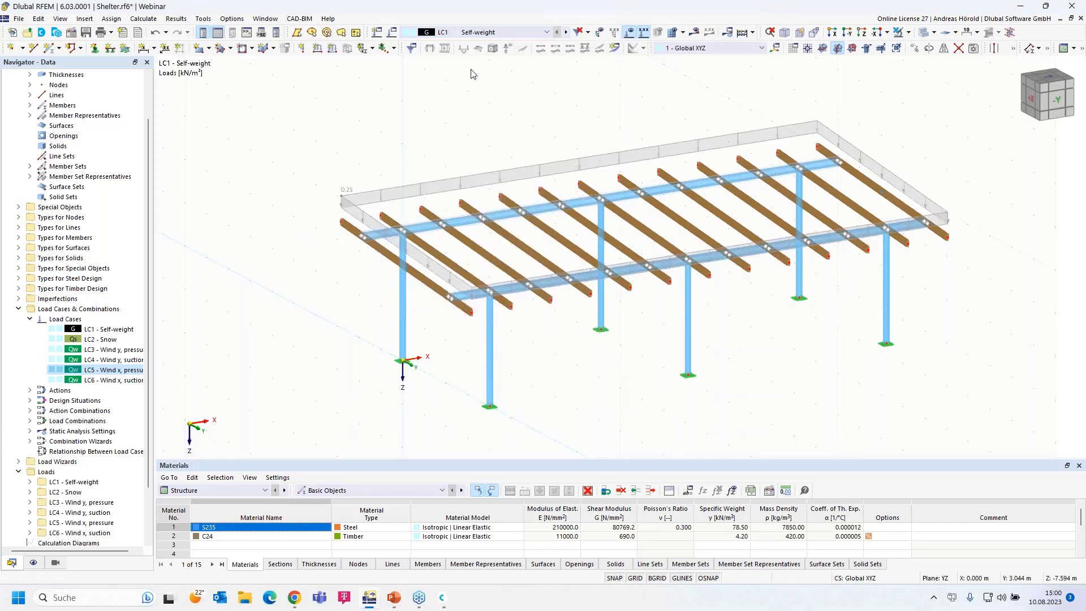
{"action": "left_click", "coordinate": [565, 32]}
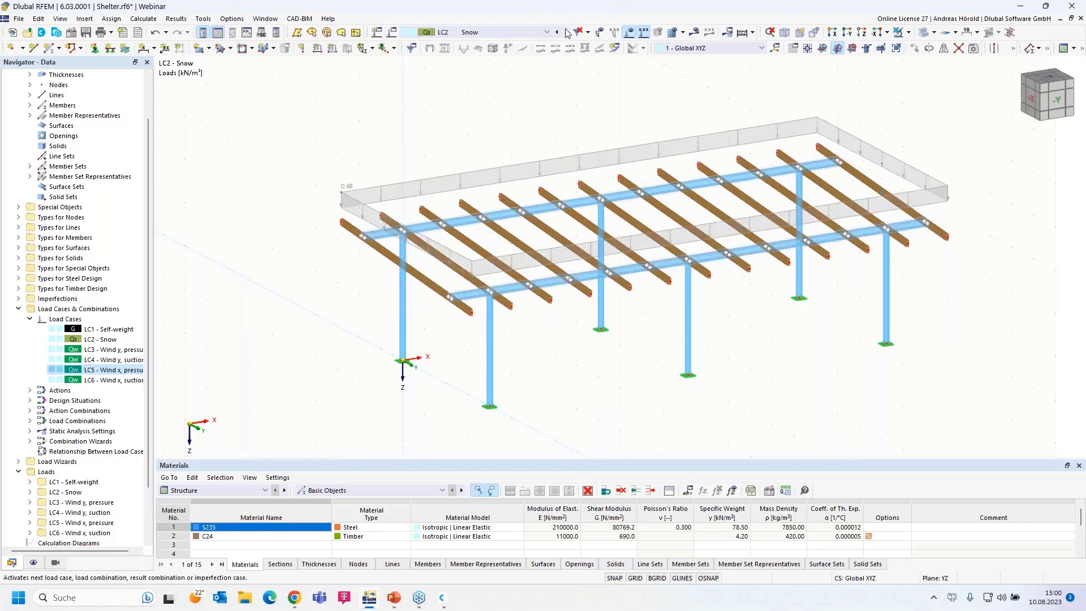
{"action": "left_click", "coordinate": [503, 32]}
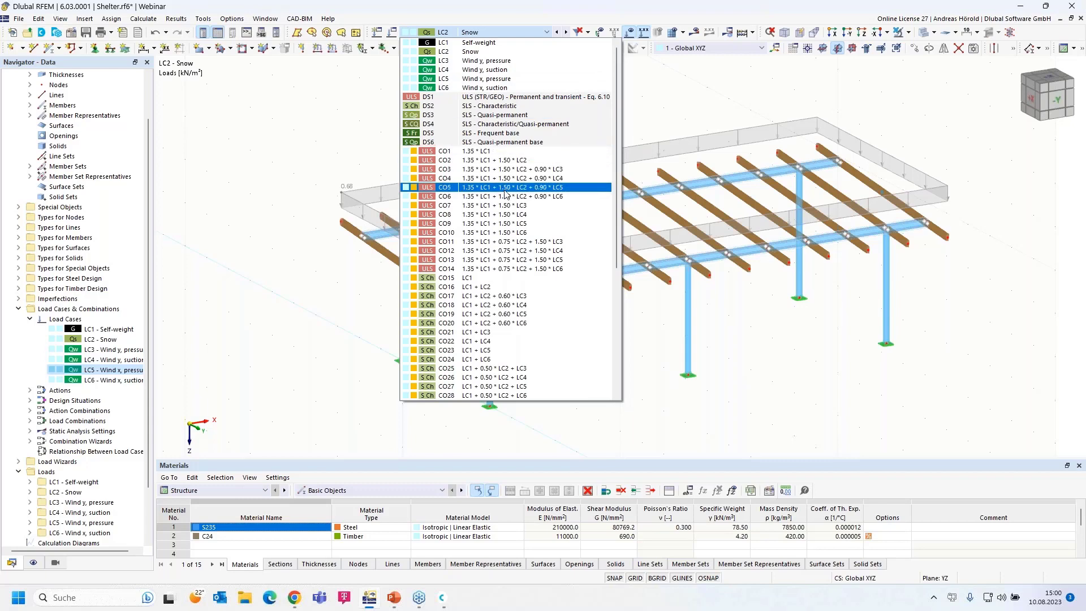
{"action": "scroll", "coordinate": [502, 240], "scroll_direction": "down", "scroll_amount": 7}
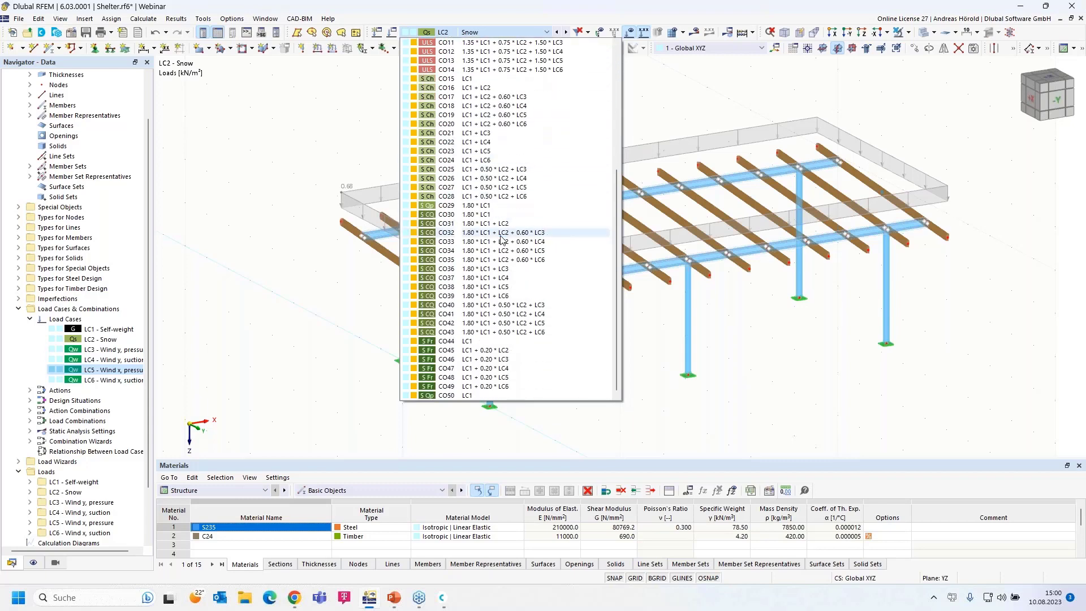
{"action": "scroll", "coordinate": [502, 240], "scroll_direction": "up", "scroll_amount": 7}
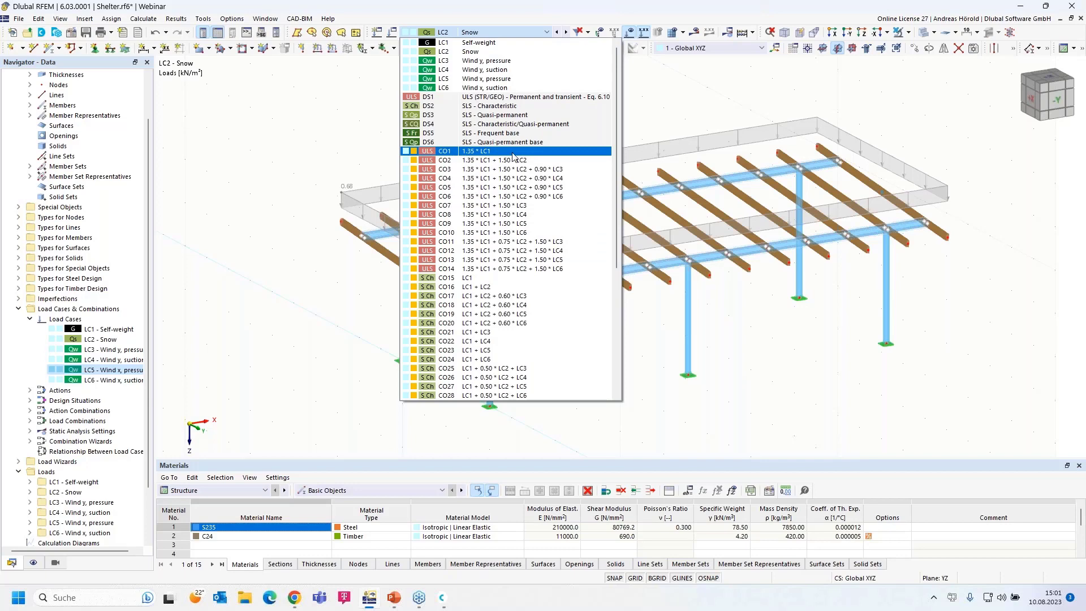
- Close the load case list and return to the webinar slides, advancing to 'Book your free Online Appointment!'
{"action": "left_click", "coordinate": [646, 109]}
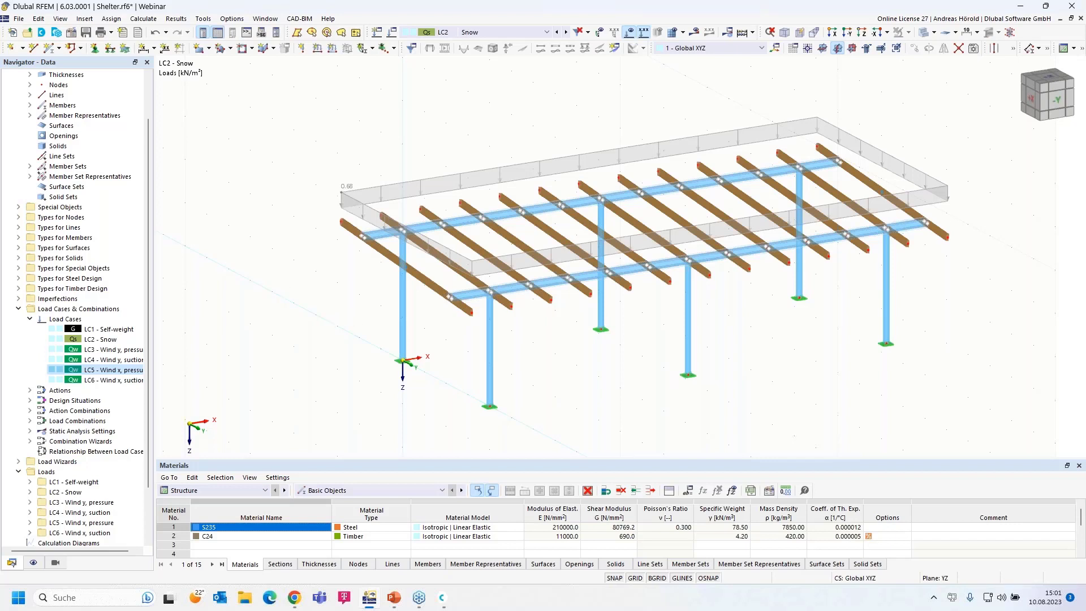
{"action": "key", "text": "alt+Tab"}
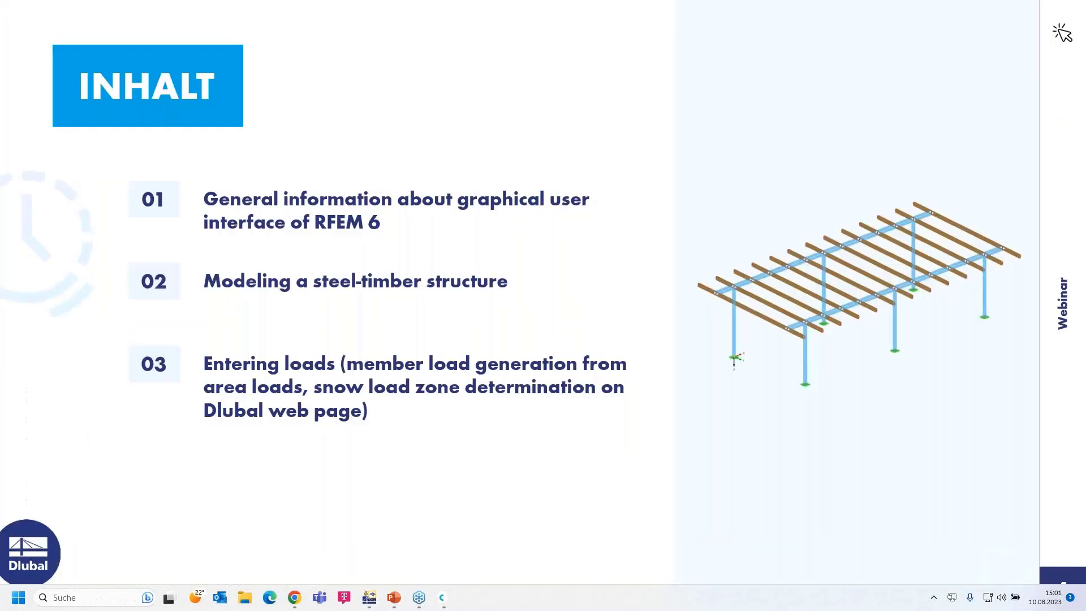
{"action": "left_click", "coordinate": [869, 476]}
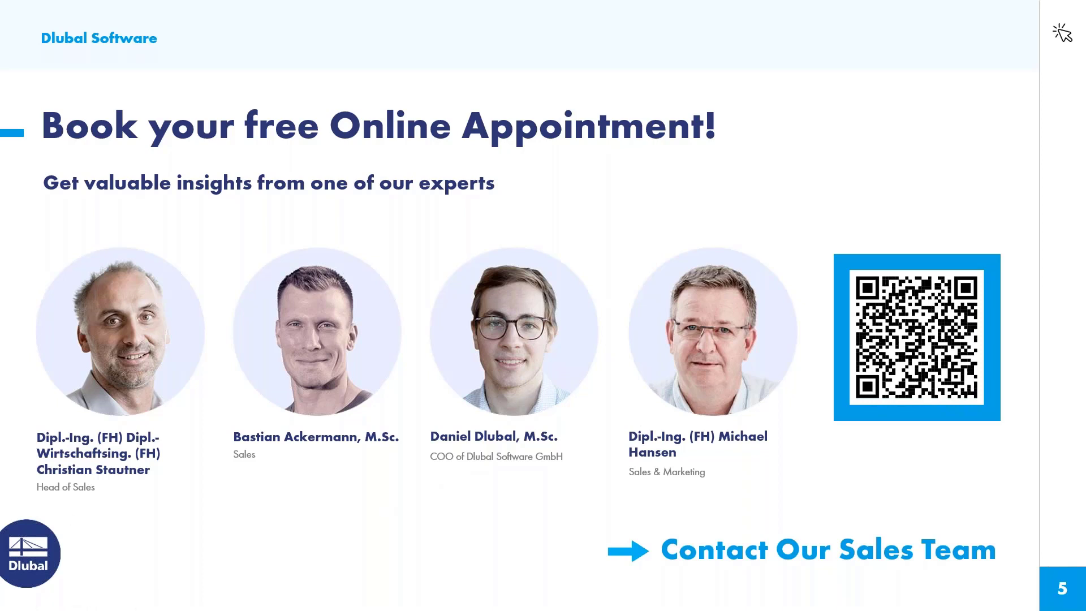
- Leave the PowerPoint slideshow to bring up the German Dlubal homepage in Chrome
{"action": "key", "text": "alt+Tab"}
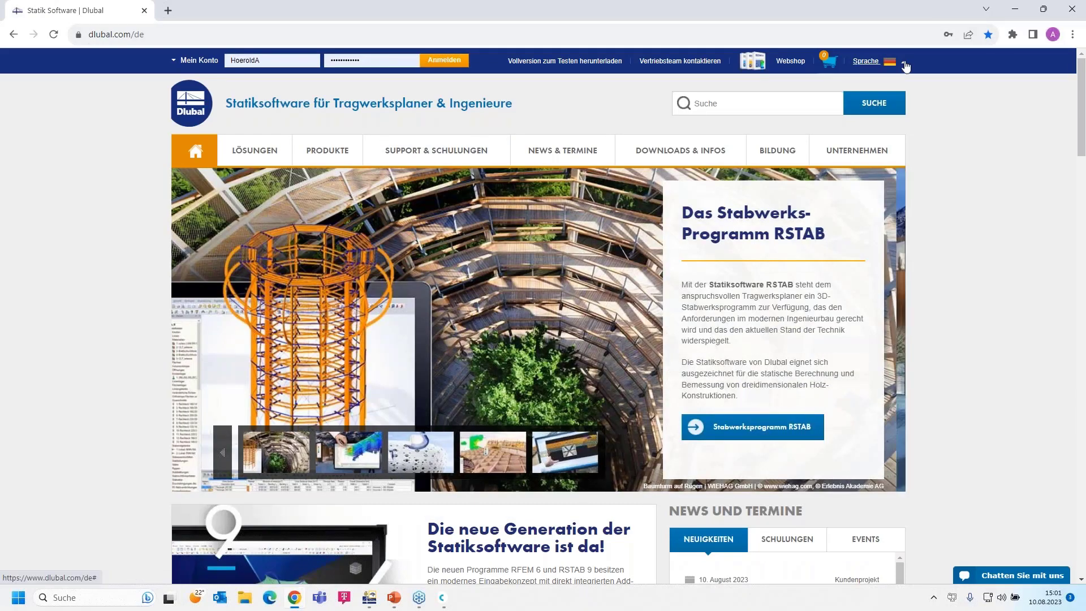
- Switch the Dlubal site from German to English and go to the Webinars page under News & Events
{"action": "left_click", "coordinate": [904, 63]}
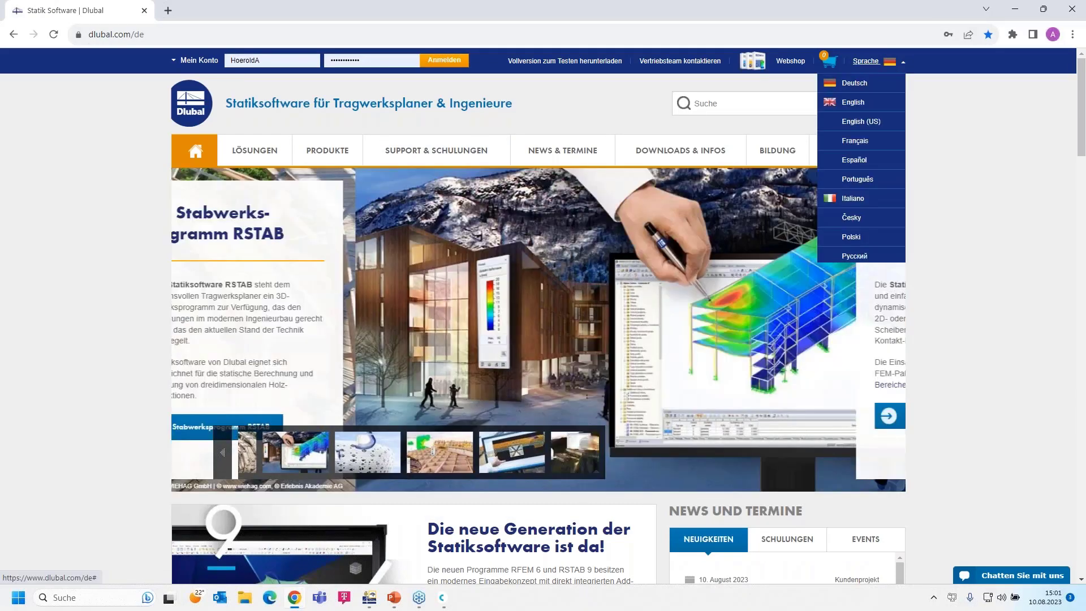
{"action": "left_click", "coordinate": [820, 100]}
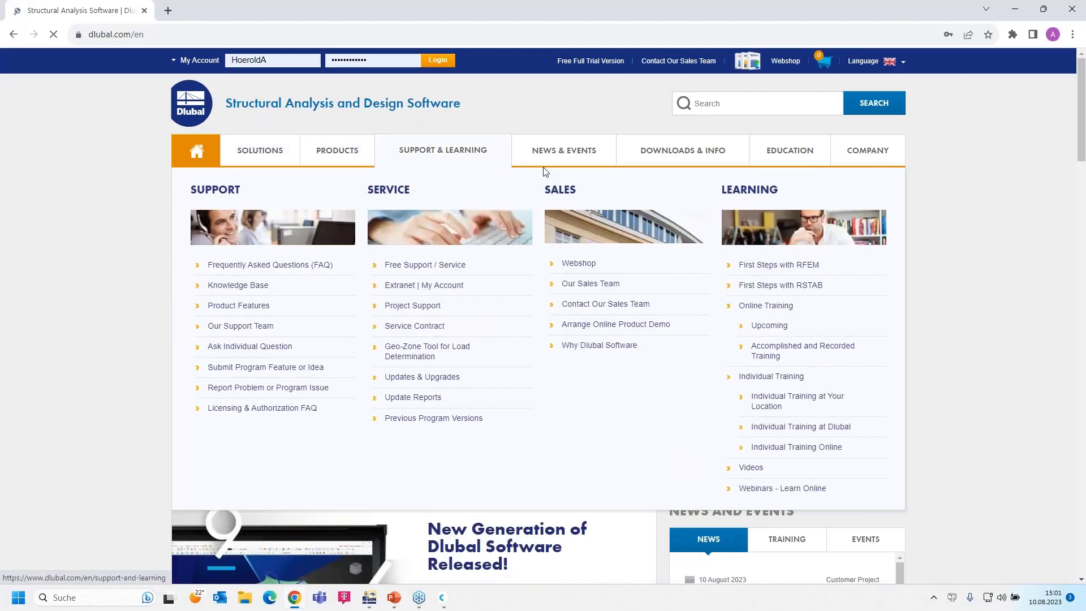
{"action": "mouse_move", "coordinate": [548, 153]}
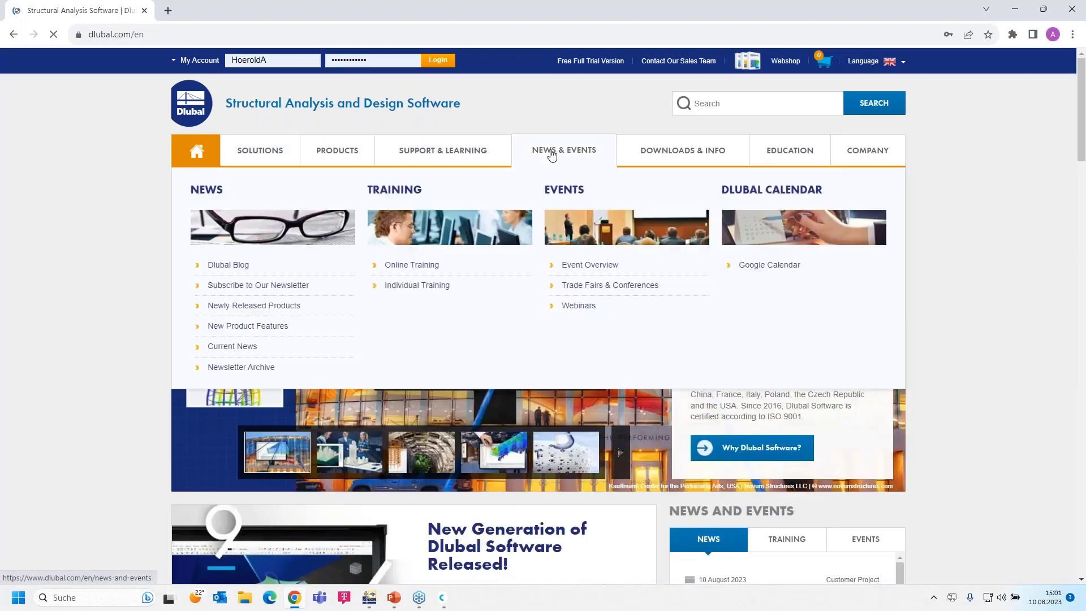
{"action": "left_click", "coordinate": [579, 306]}
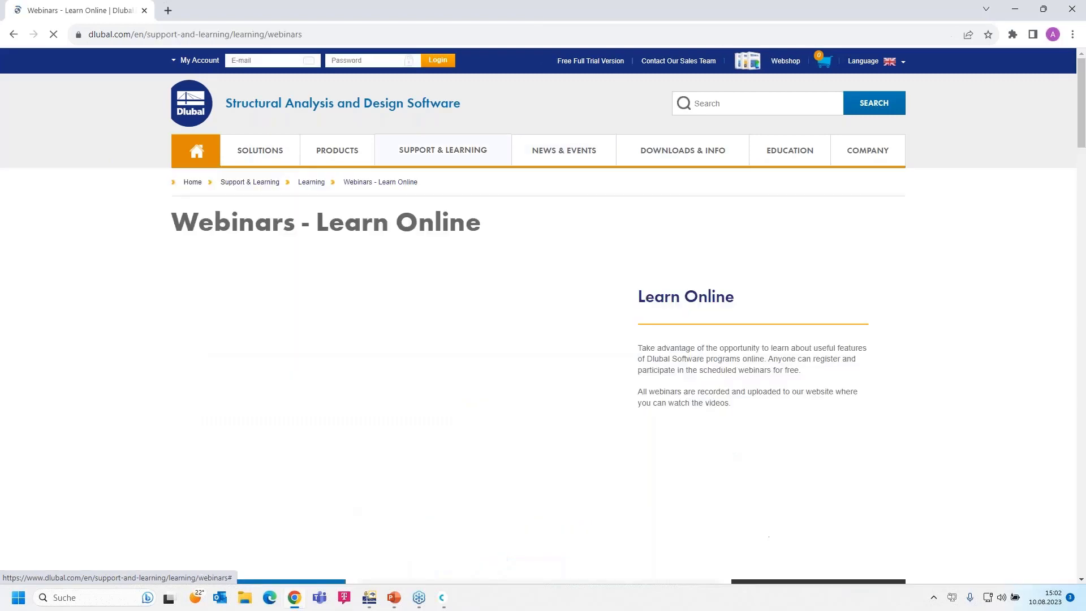
- Find and open the 'Introduction to RFEM 6 and RSTAB 9 | Part 1: Modeling, Load Input' webinar
{"action": "scroll", "coordinate": [579, 306], "scroll_direction": "down", "scroll_amount": 8}
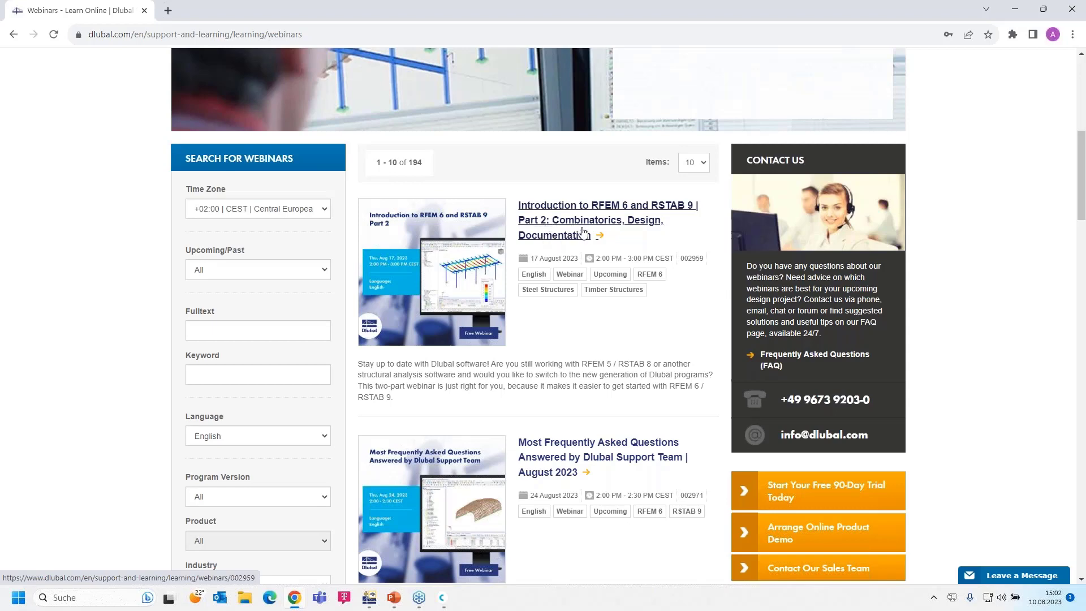
{"action": "scroll", "coordinate": [567, 261], "scroll_direction": "down", "scroll_amount": 2}
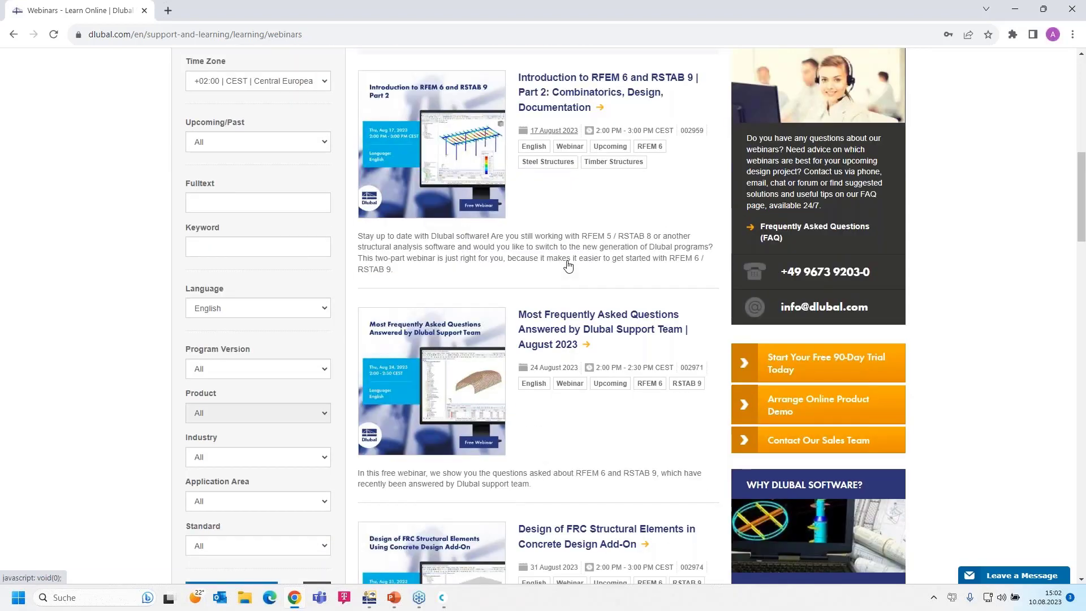
{"action": "scroll", "coordinate": [568, 266], "scroll_direction": "down", "scroll_amount": 1}
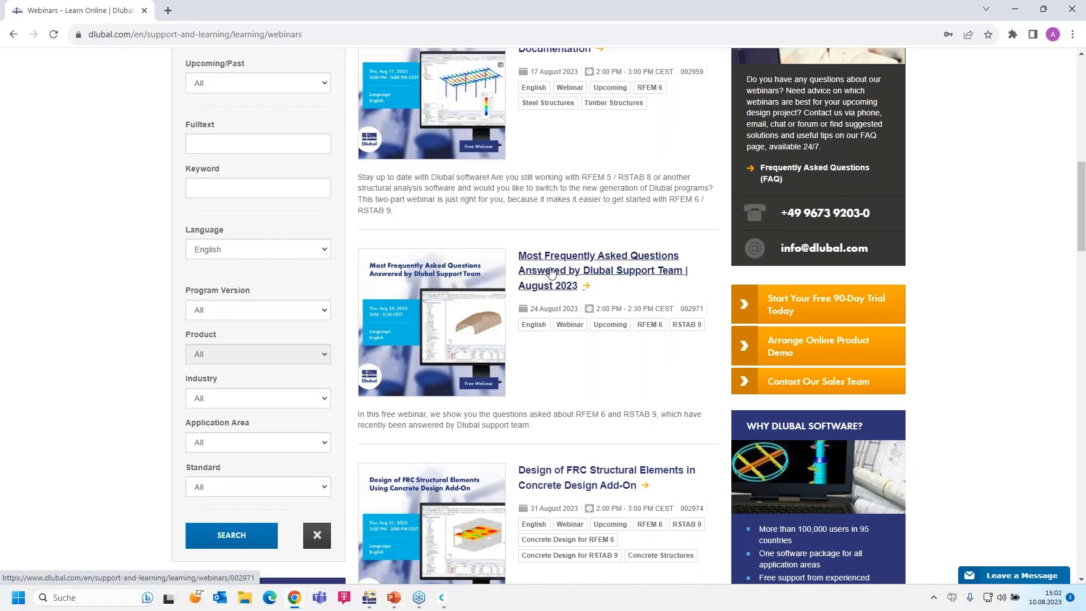
{"action": "scroll", "coordinate": [551, 273], "scroll_direction": "down", "scroll_amount": 1}
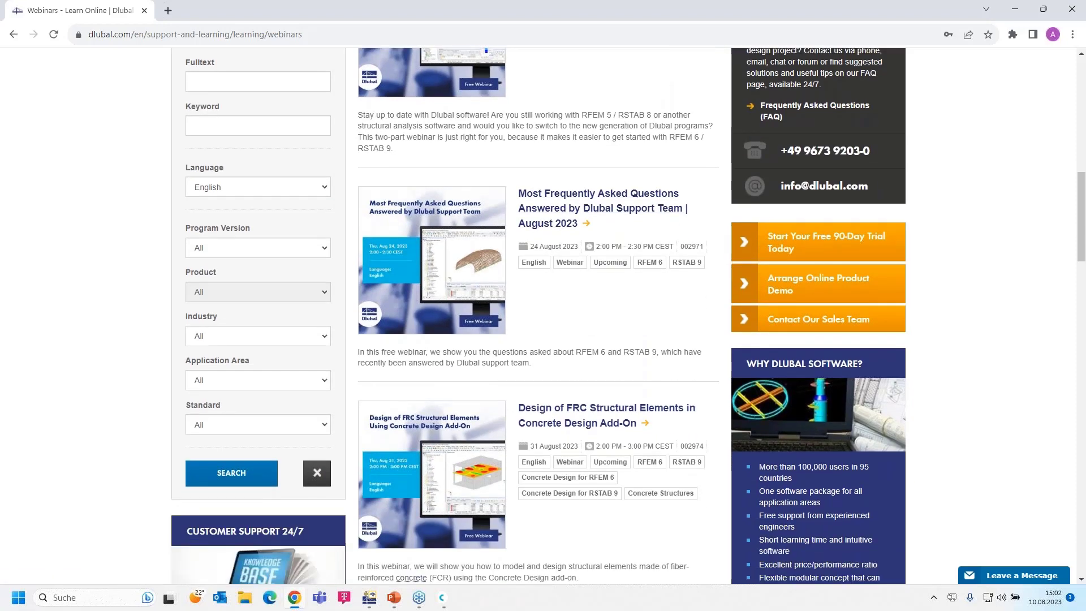
{"action": "scroll", "coordinate": [537, 248], "scroll_direction": "up", "scroll_amount": 1}
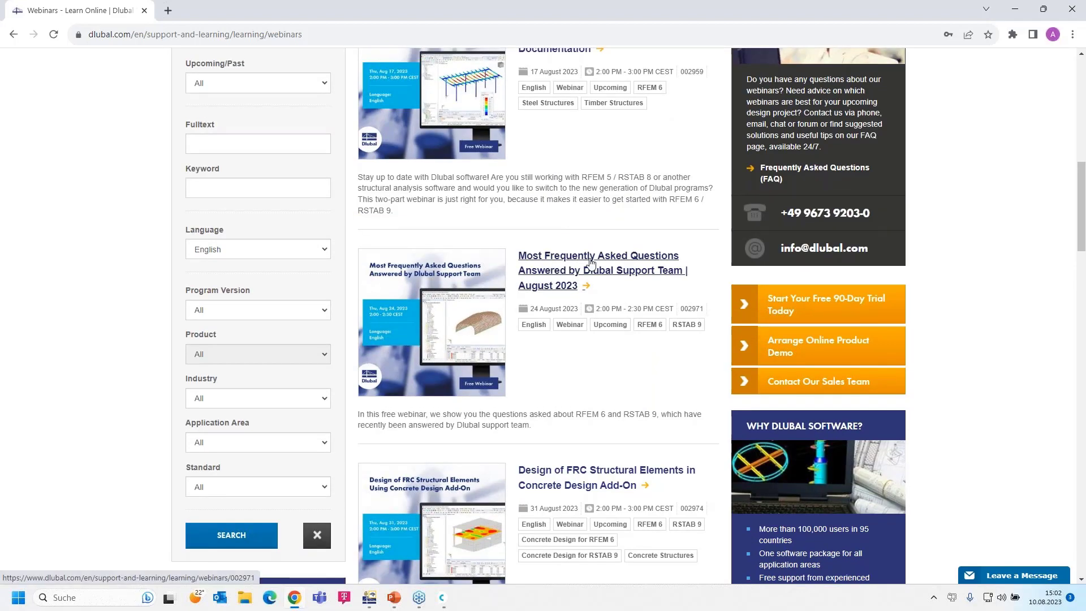
{"action": "scroll", "coordinate": [602, 308], "scroll_direction": "down", "scroll_amount": 4}
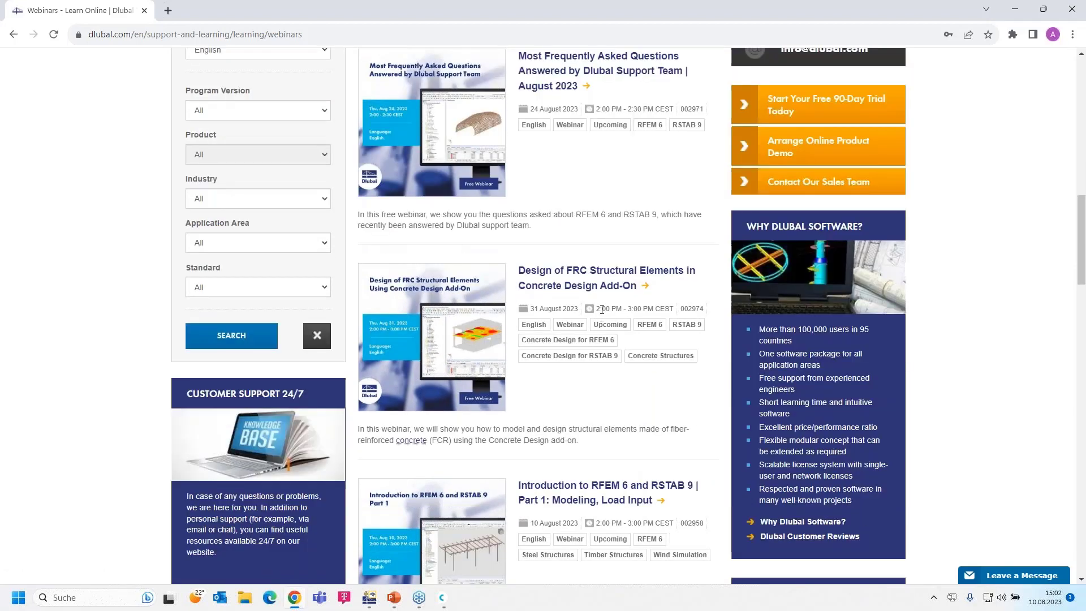
{"action": "scroll", "coordinate": [576, 282], "scroll_direction": "down", "scroll_amount": 2}
{"action": "scroll", "coordinate": [576, 283], "scroll_direction": "up", "scroll_amount": 1}
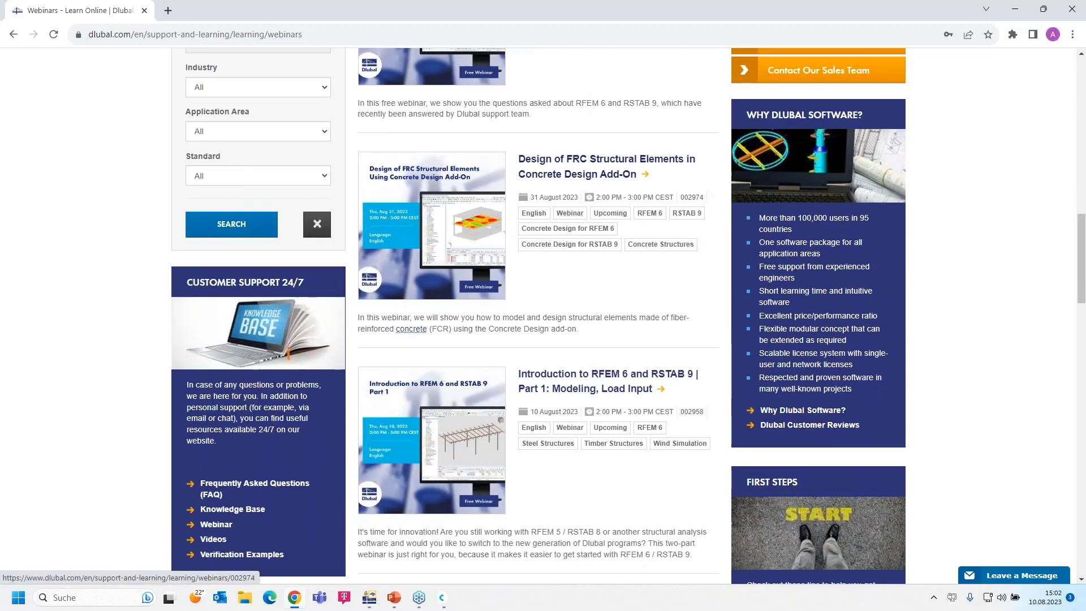
{"action": "left_click", "coordinate": [565, 378]}
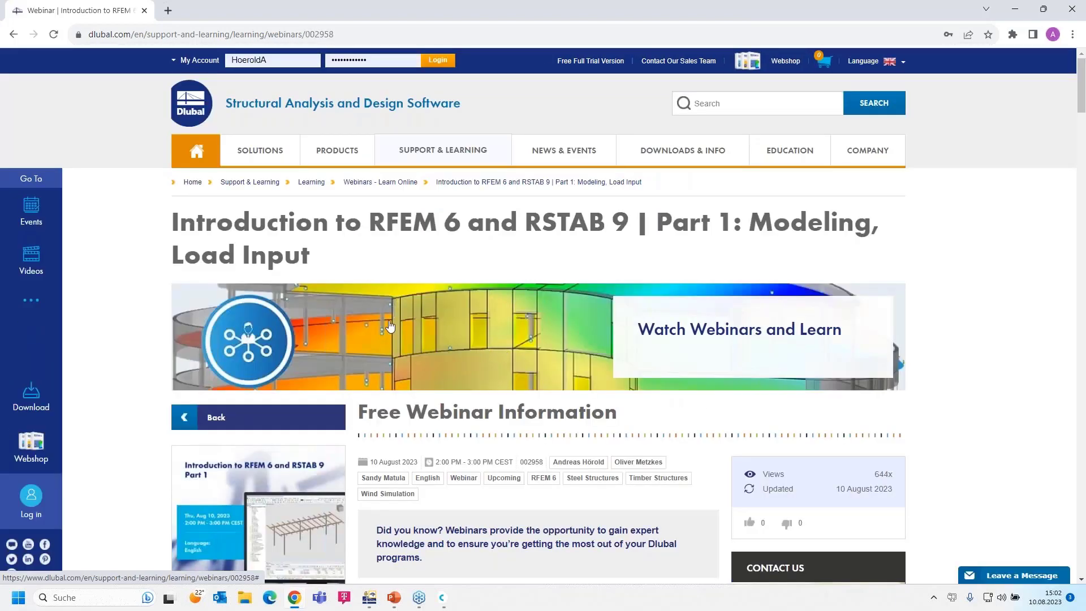
- Scroll the Part 1 webinar page down to Models to Download with the Shelter model, then back up to Recommended Events
{"action": "scroll", "coordinate": [390, 326], "scroll_direction": "down", "scroll_amount": 1}
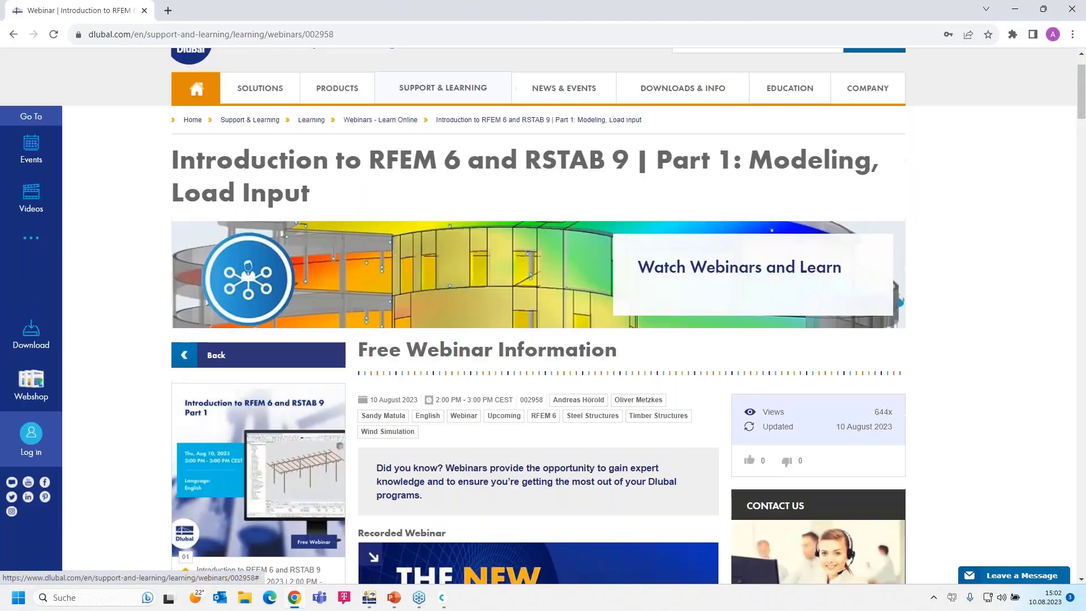
{"action": "scroll", "coordinate": [390, 326], "scroll_direction": "down", "scroll_amount": 4}
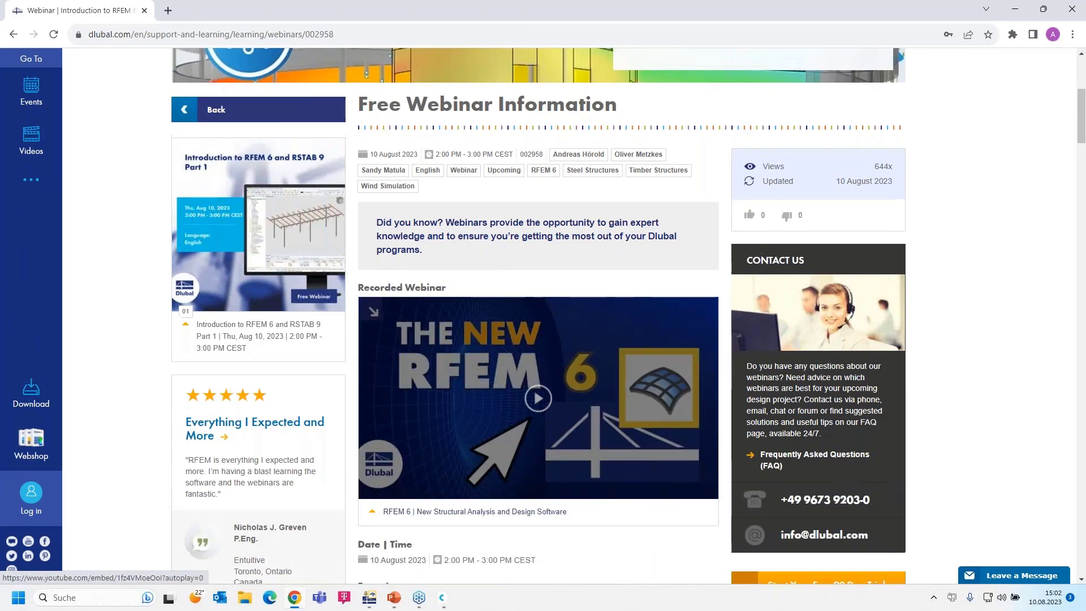
{"action": "scroll", "coordinate": [566, 429], "scroll_direction": "up", "scroll_amount": 1}
{"action": "scroll", "coordinate": [515, 456], "scroll_direction": "down", "scroll_amount": 1}
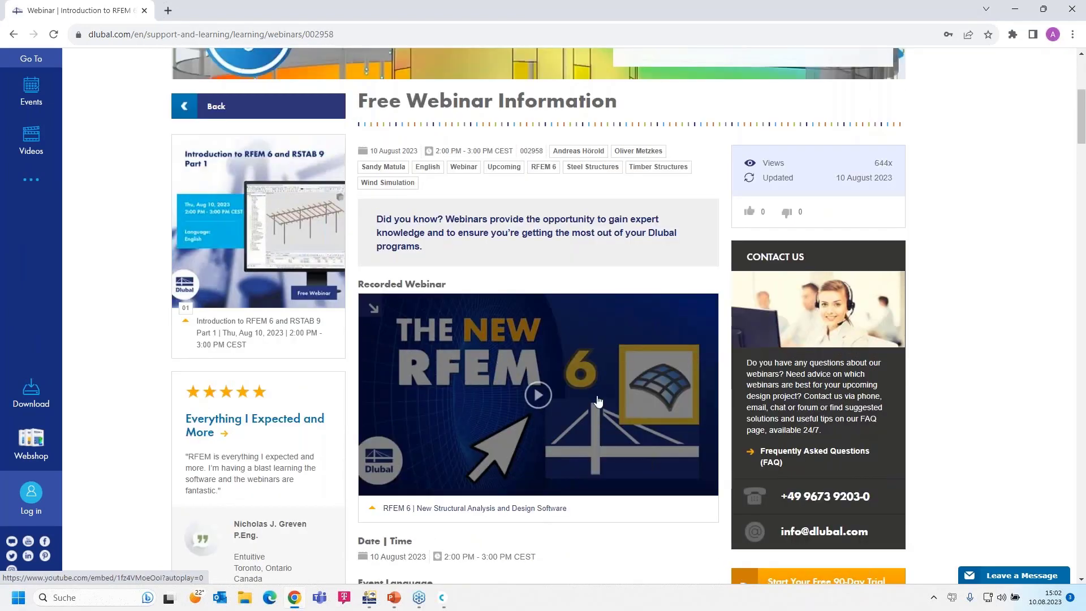
{"action": "scroll", "coordinate": [471, 407], "scroll_direction": "down", "scroll_amount": 14}
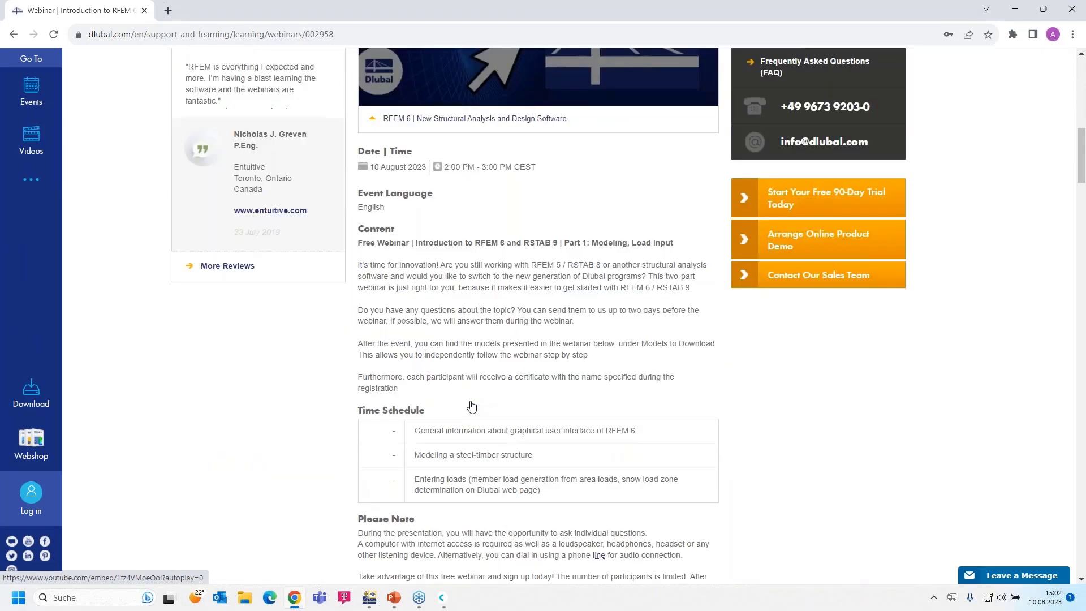
{"action": "scroll", "coordinate": [416, 446], "scroll_direction": "down", "scroll_amount": 2}
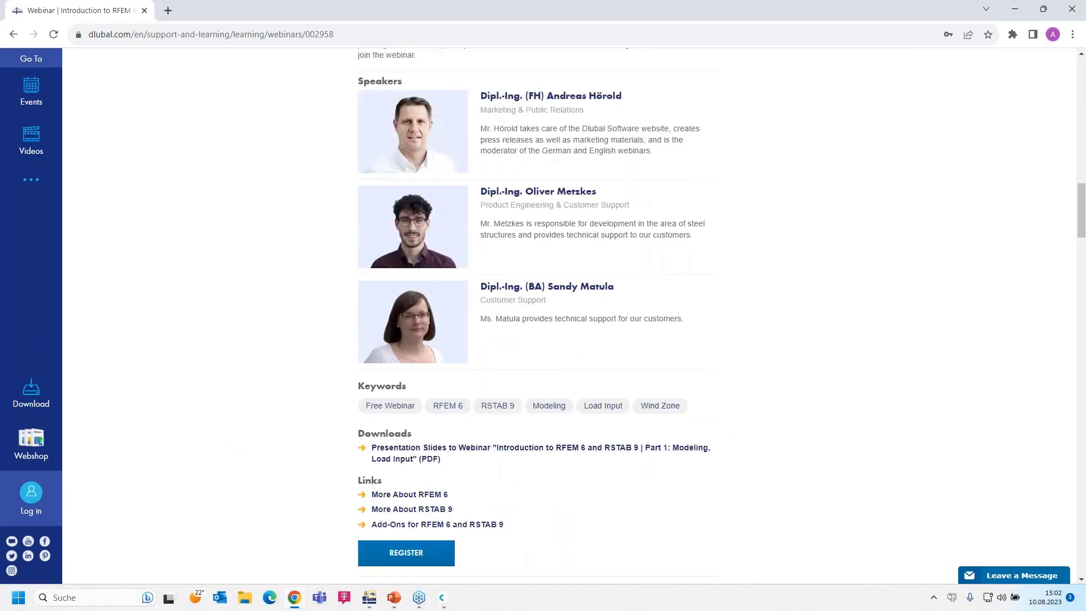
{"action": "scroll", "coordinate": [416, 458], "scroll_direction": "down", "scroll_amount": 11}
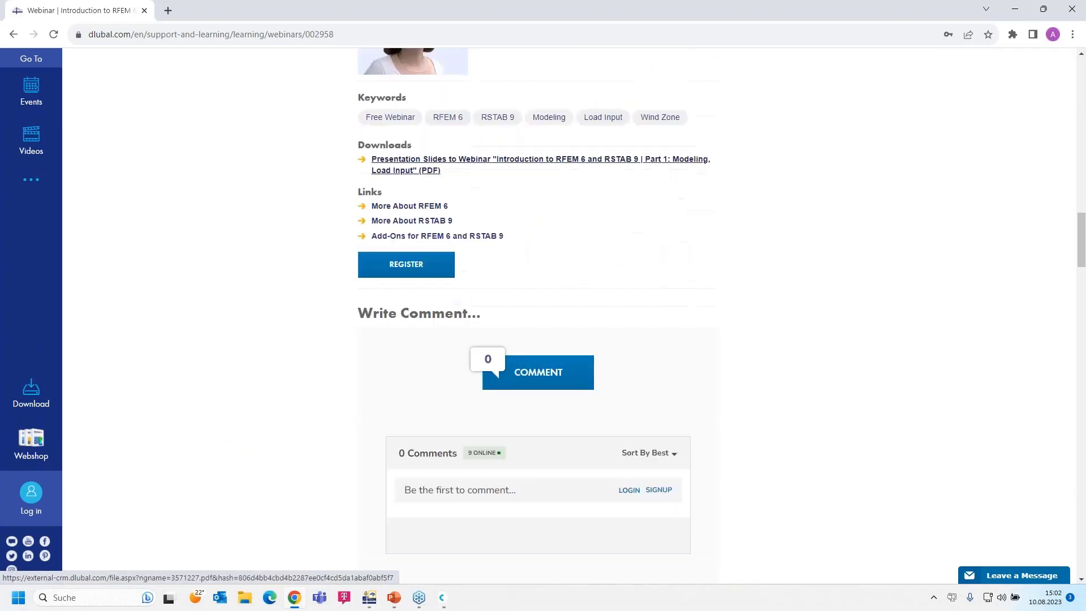
{"action": "scroll", "coordinate": [274, 434], "scroll_direction": "down", "scroll_amount": 16}
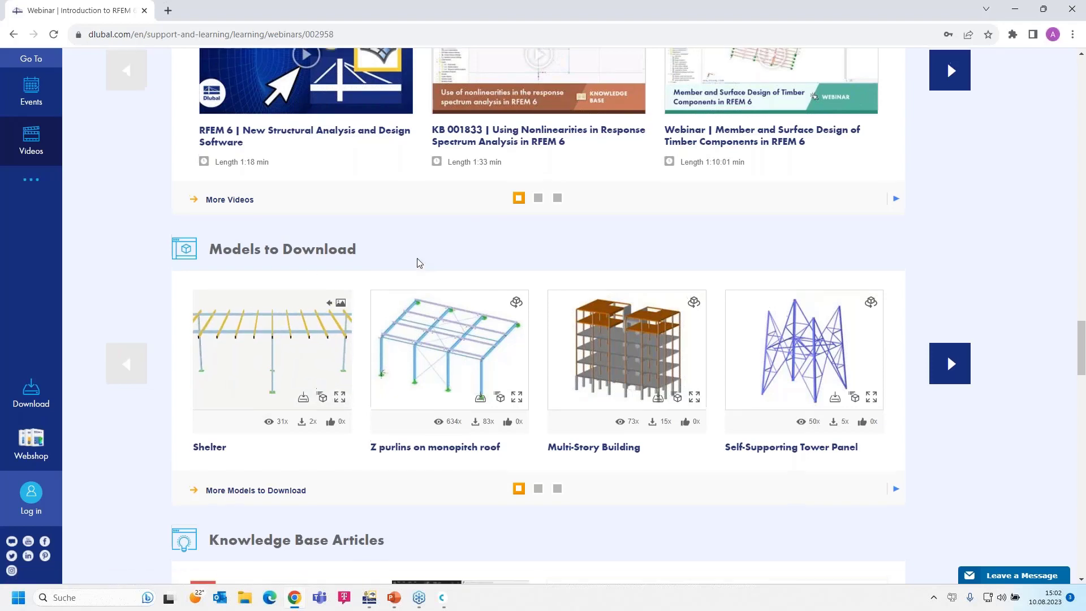
{"action": "scroll", "coordinate": [405, 276], "scroll_direction": "up", "scroll_amount": 12}
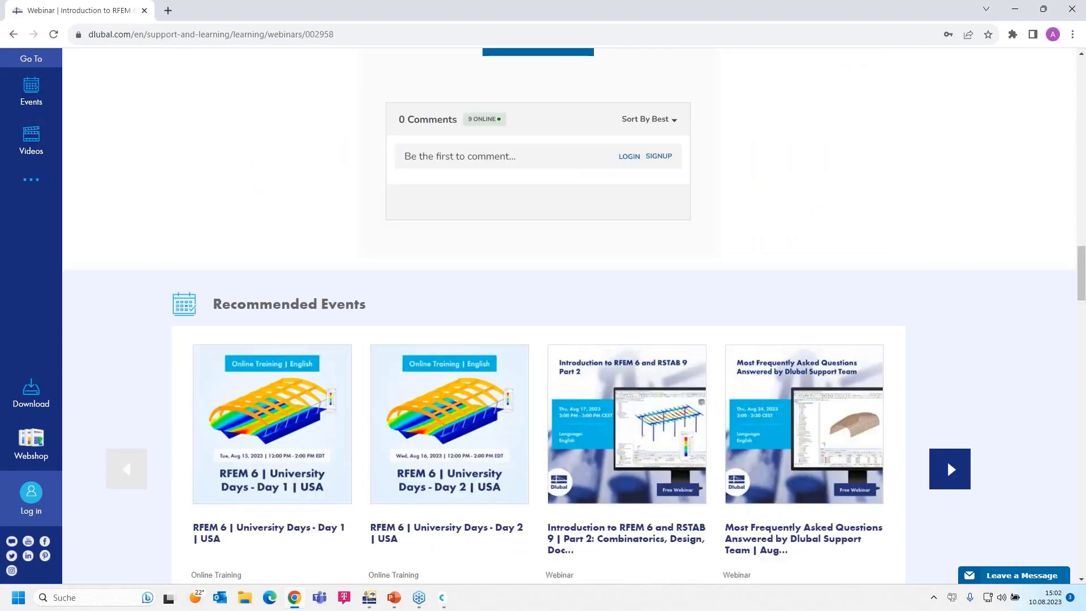